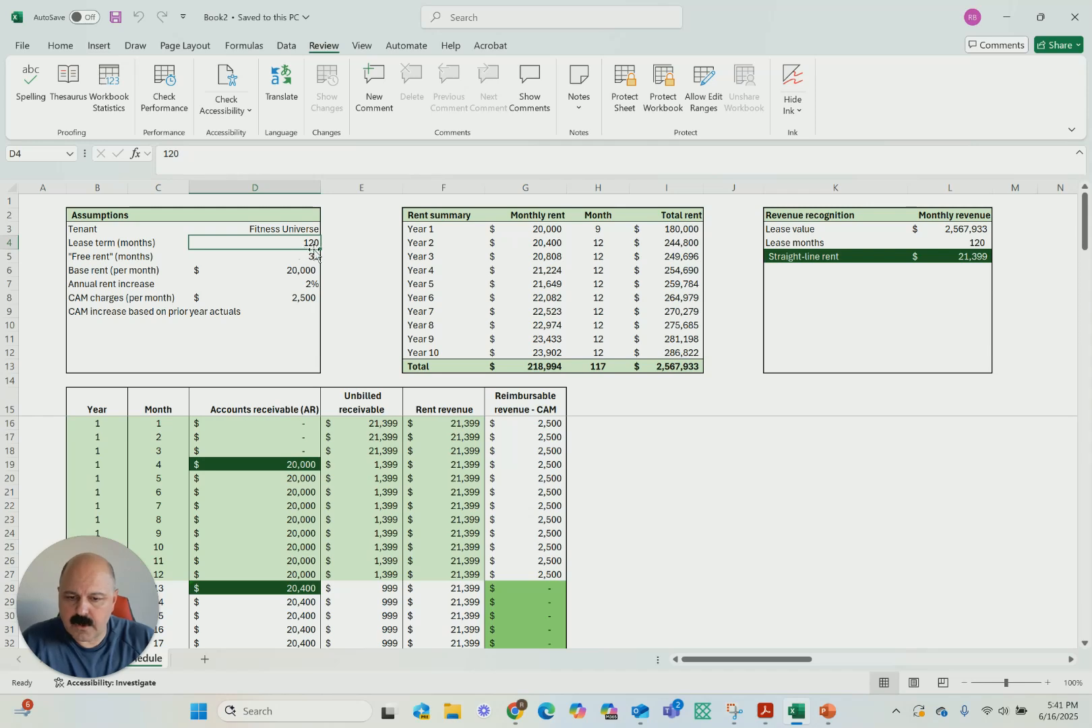
Review the Fitness Universe lease assumptions row by row, from the free rent months down to the monthly CAM charges
left_click(339, 260)
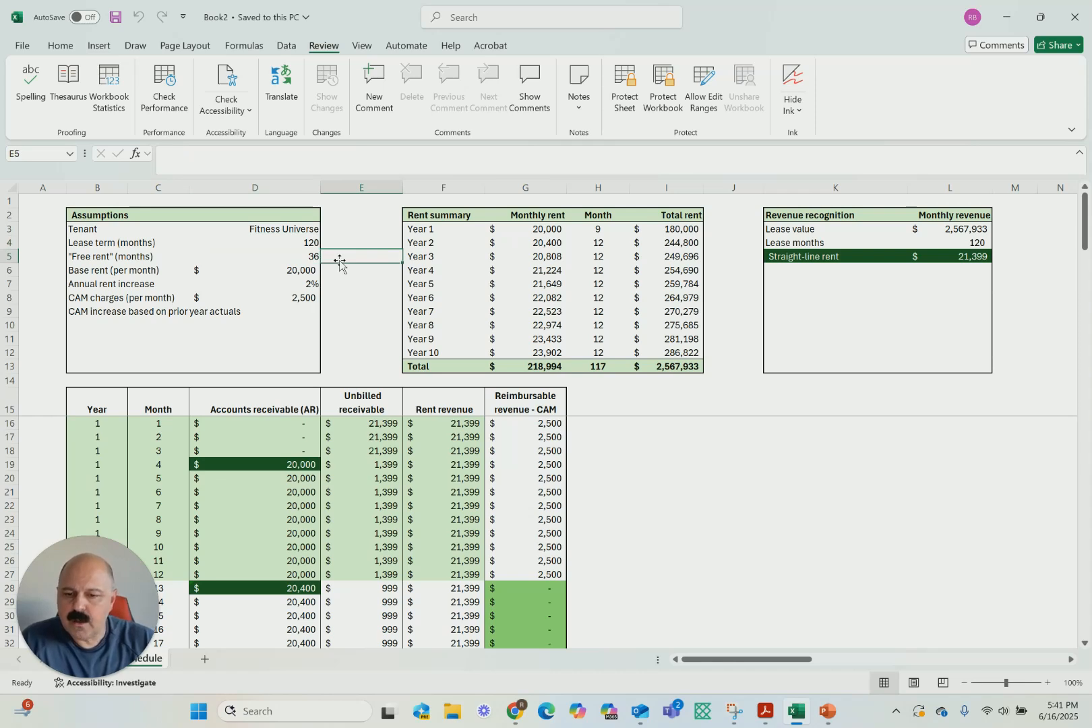
key("Down")
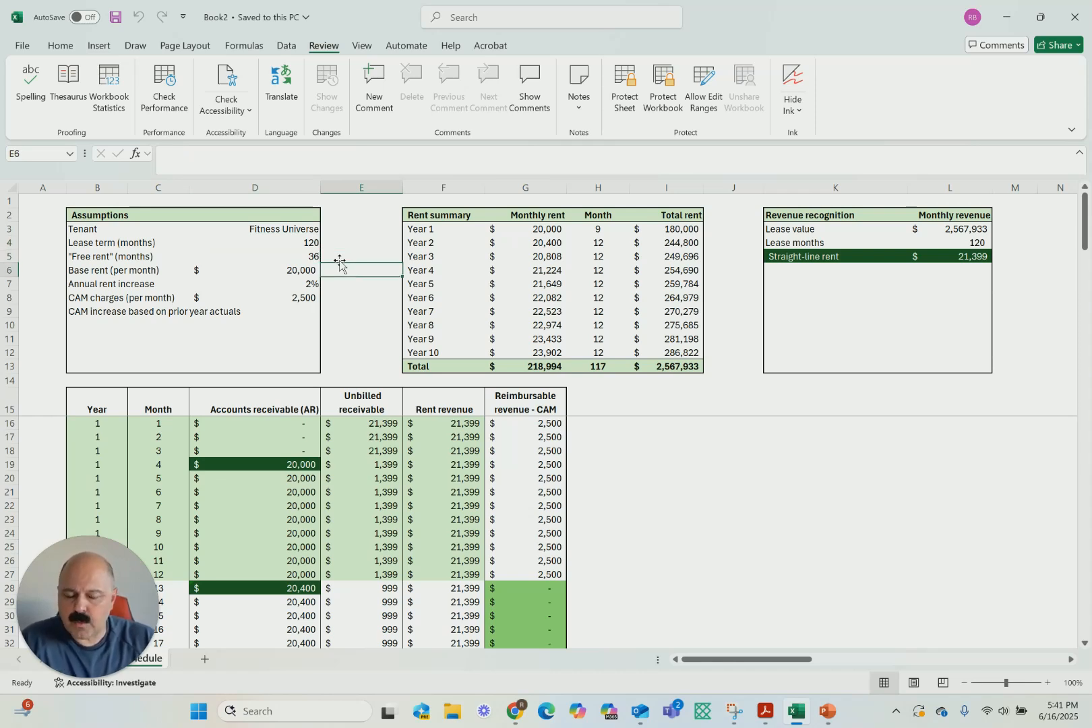
key("Down")
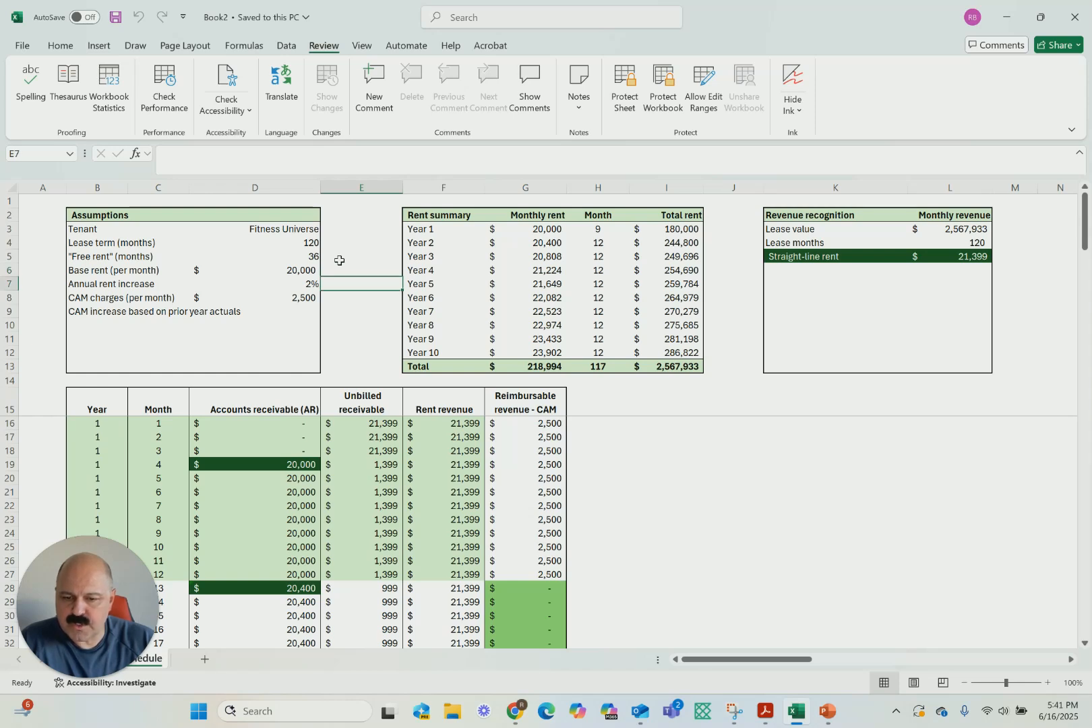
key("Down")
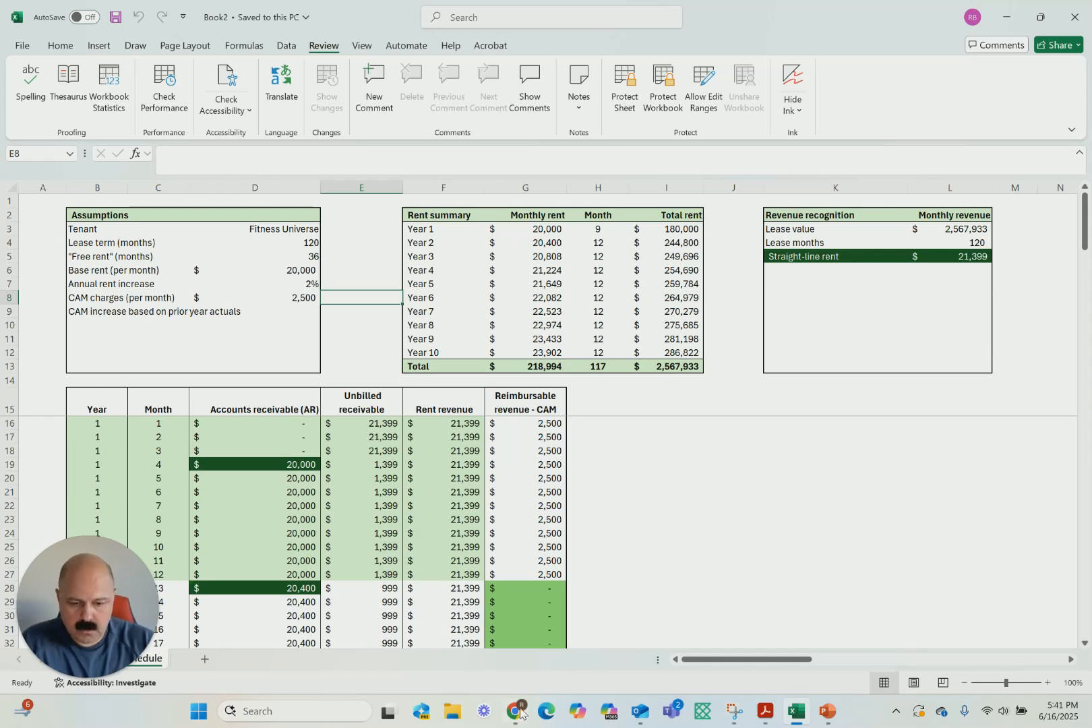
Switch to the QuickBooks journal entry in Chrome and debit 1010000 Cash for 20,000 on the first line
mouse_move(513, 716)
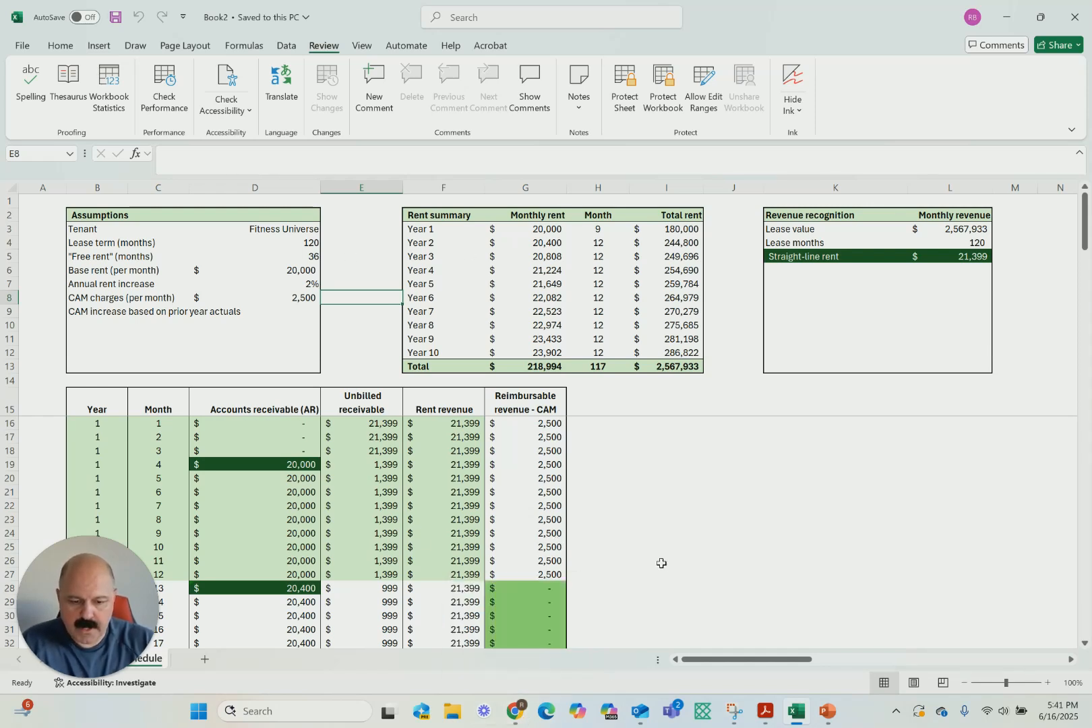
left_click(515, 712)
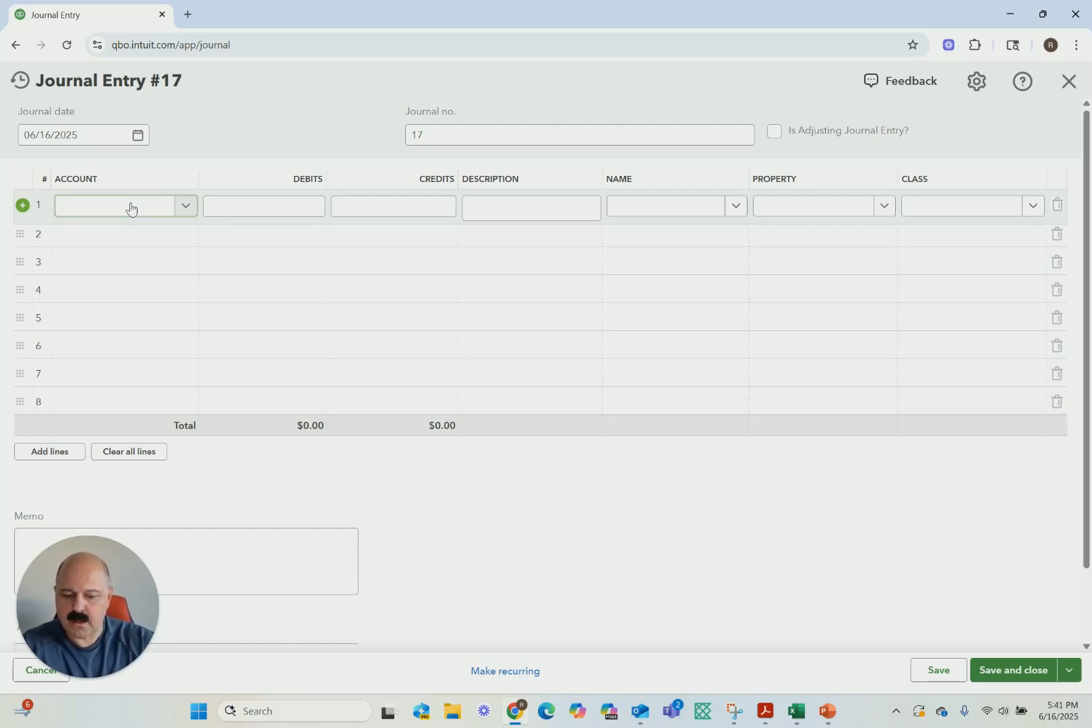
left_click(130, 208)
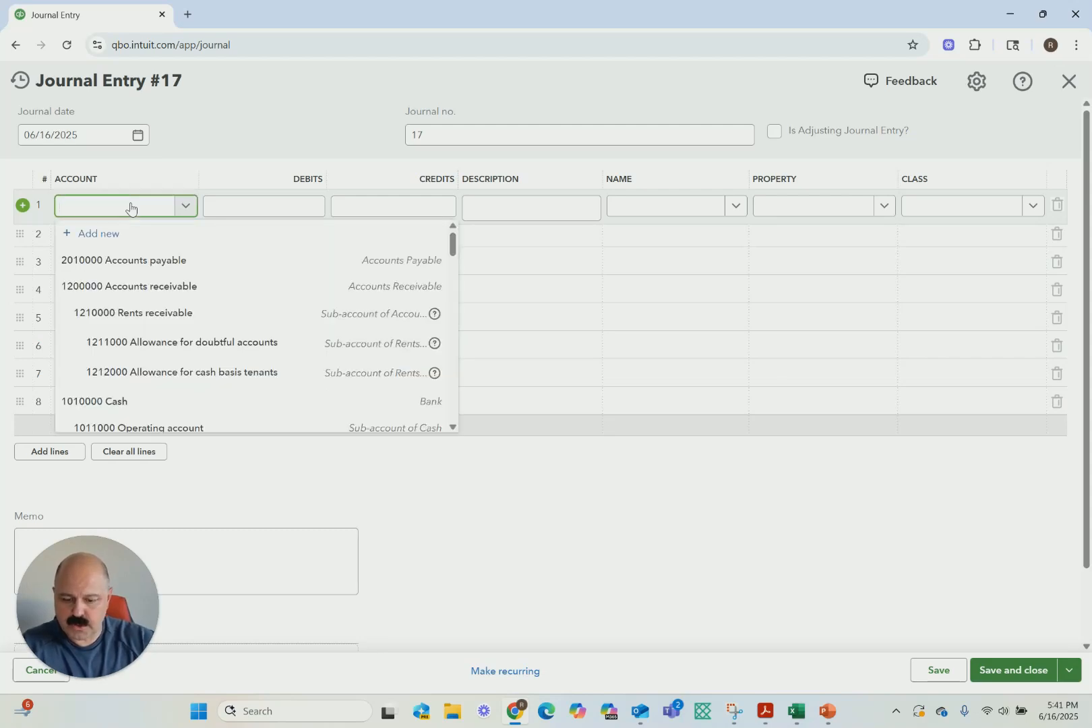
type("cash")
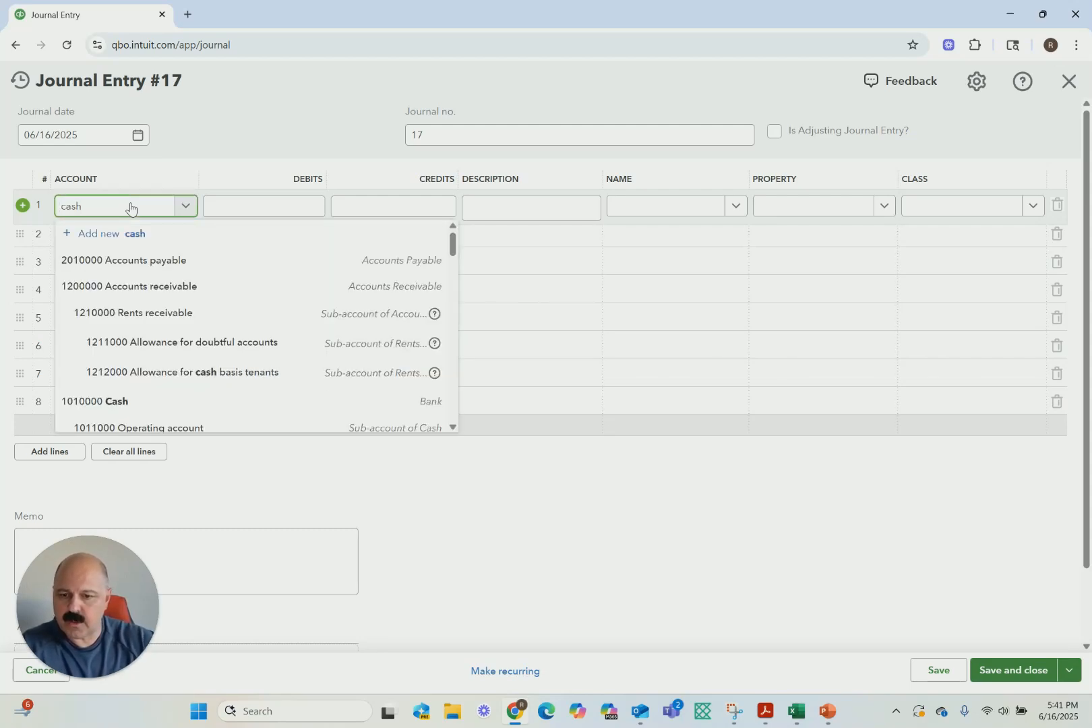
left_click(116, 255)
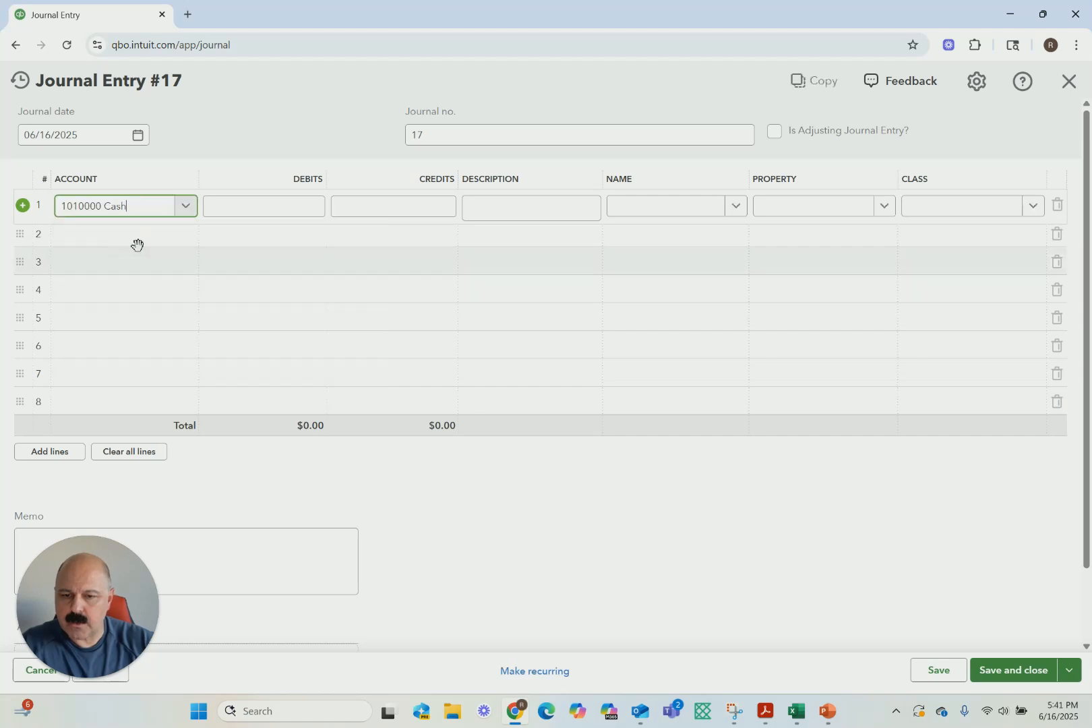
left_click(257, 204)
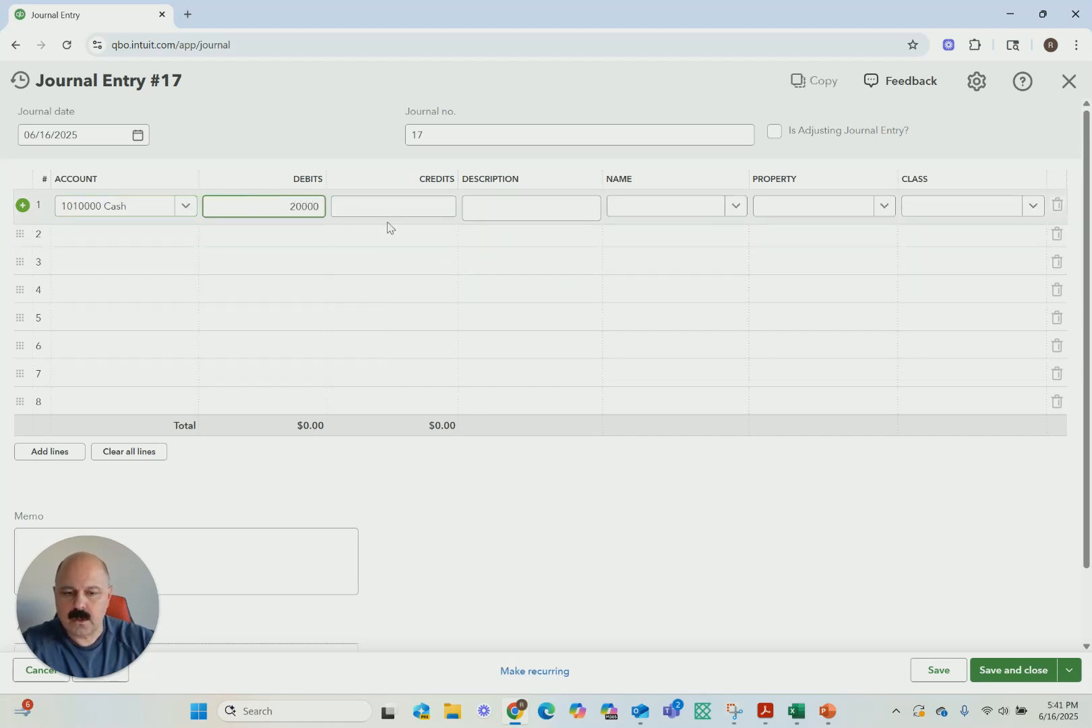
left_click(507, 214)
Create a new customer with the company name Universal Gym and assign it to the cash line
left_click(736, 210)
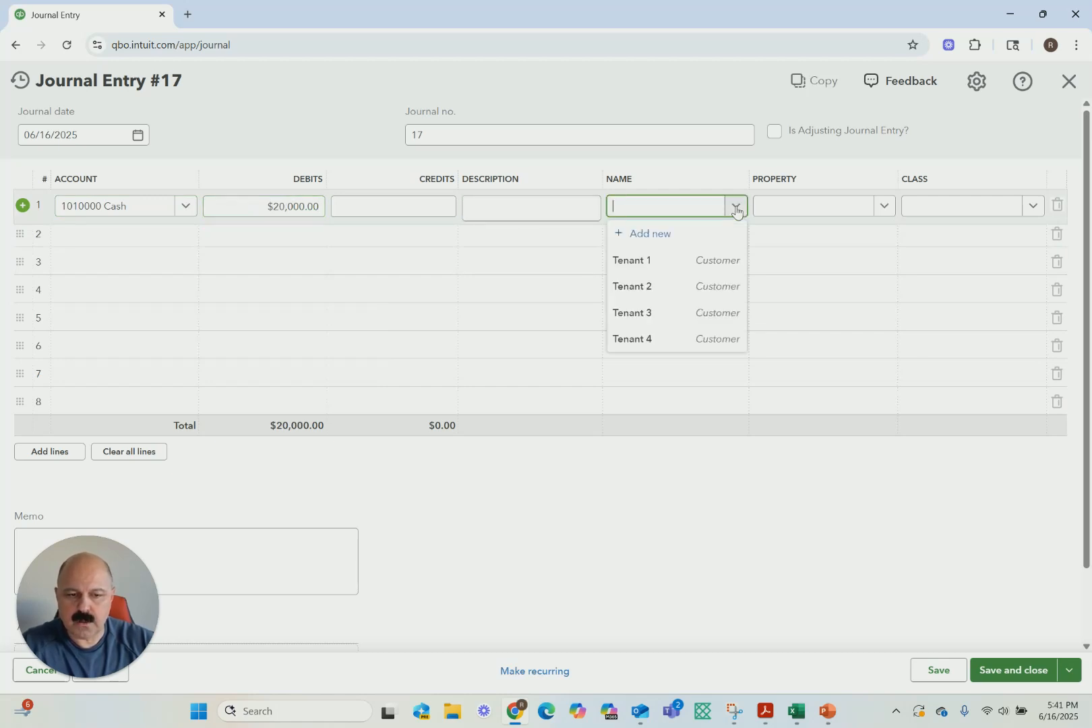
left_click(646, 236)
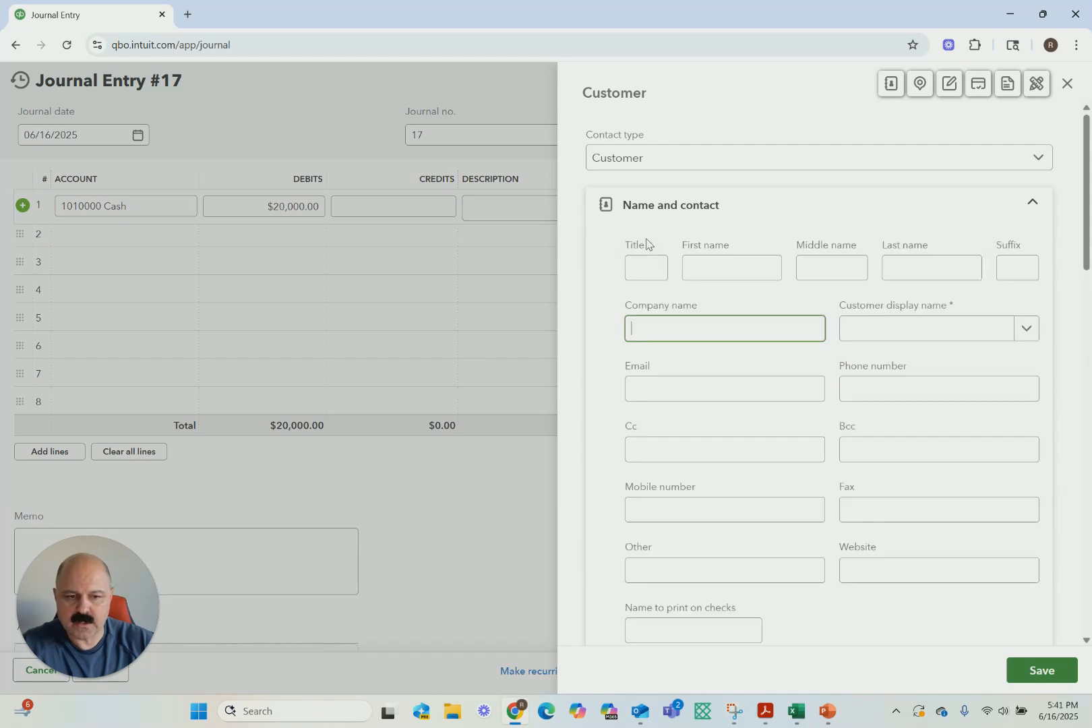
left_click(643, 326)
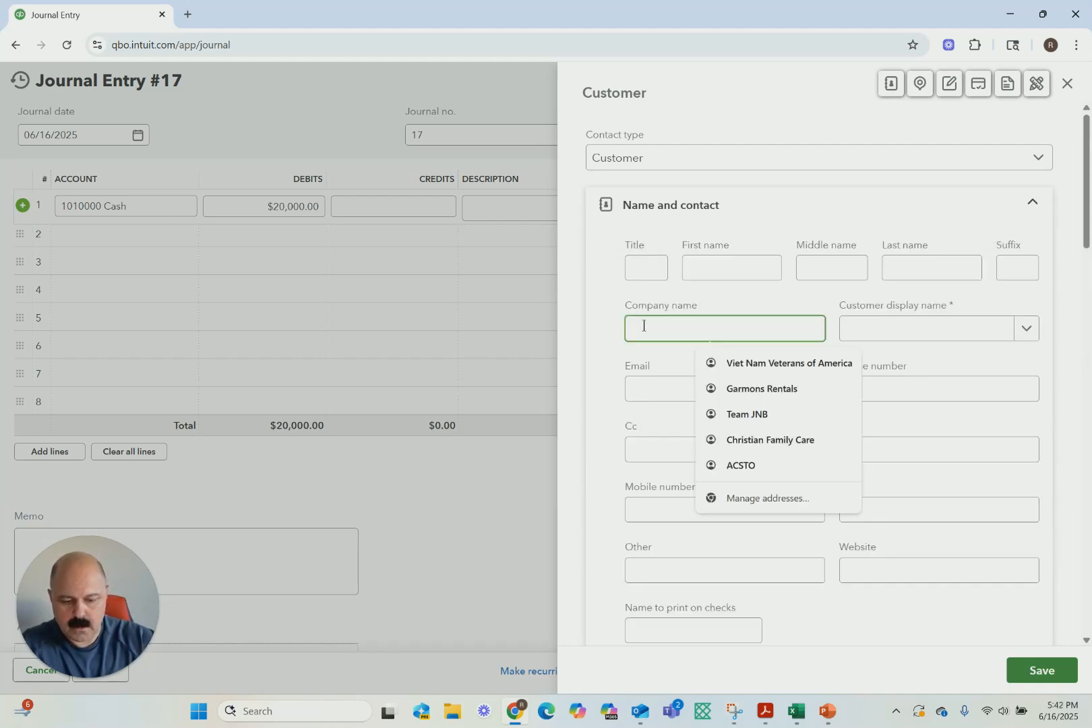
scroll(644, 327, "down", 7)
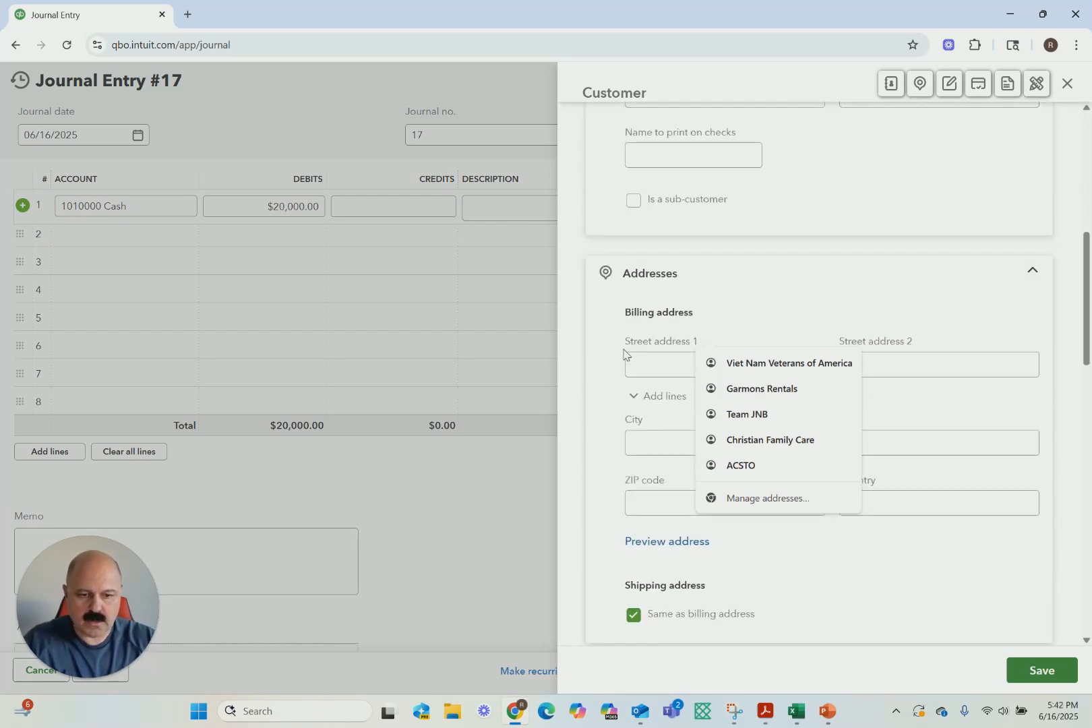
left_click(686, 290)
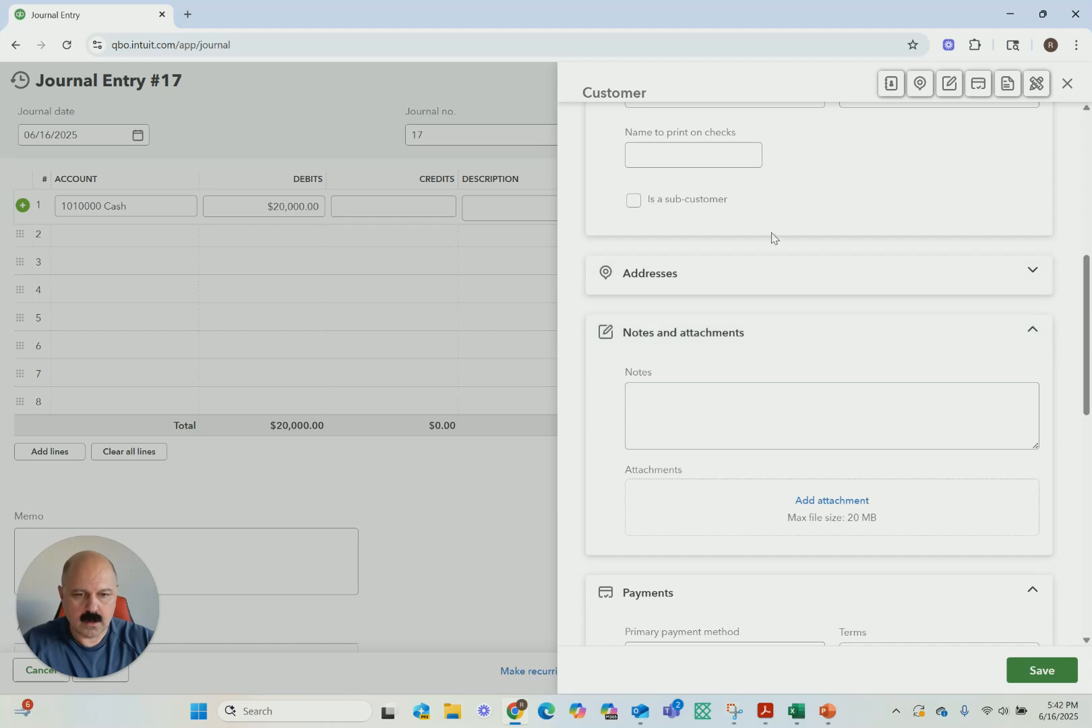
scroll(752, 268, "up", 7)
left_click(671, 329)
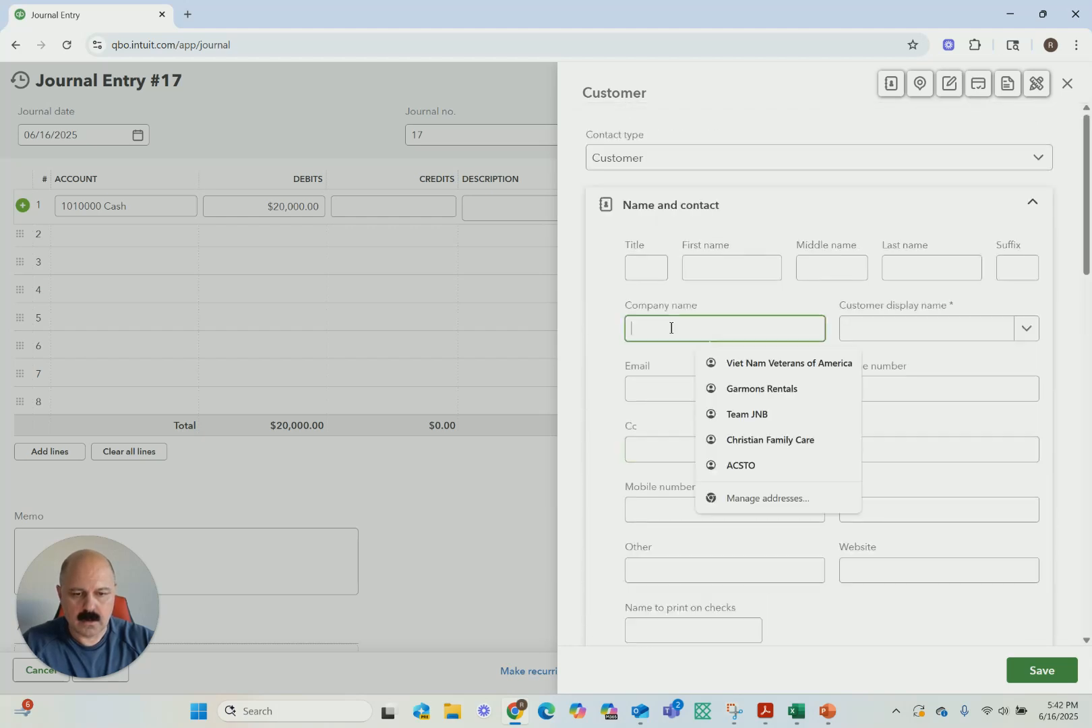
type("Univer")
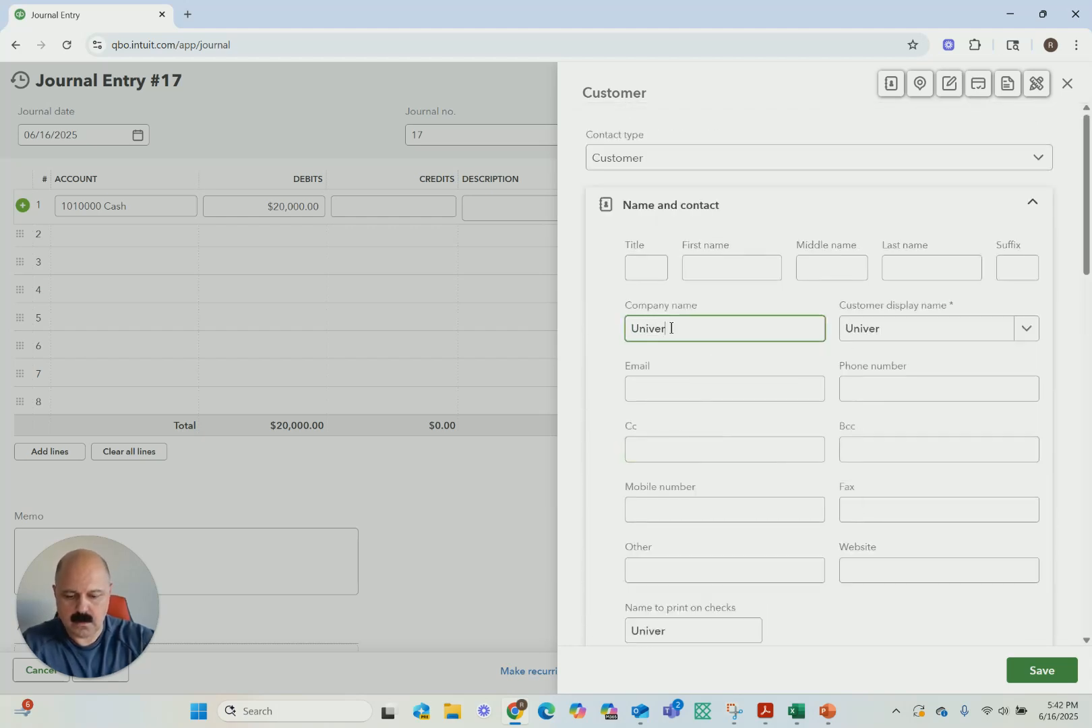
type("sal Gym")
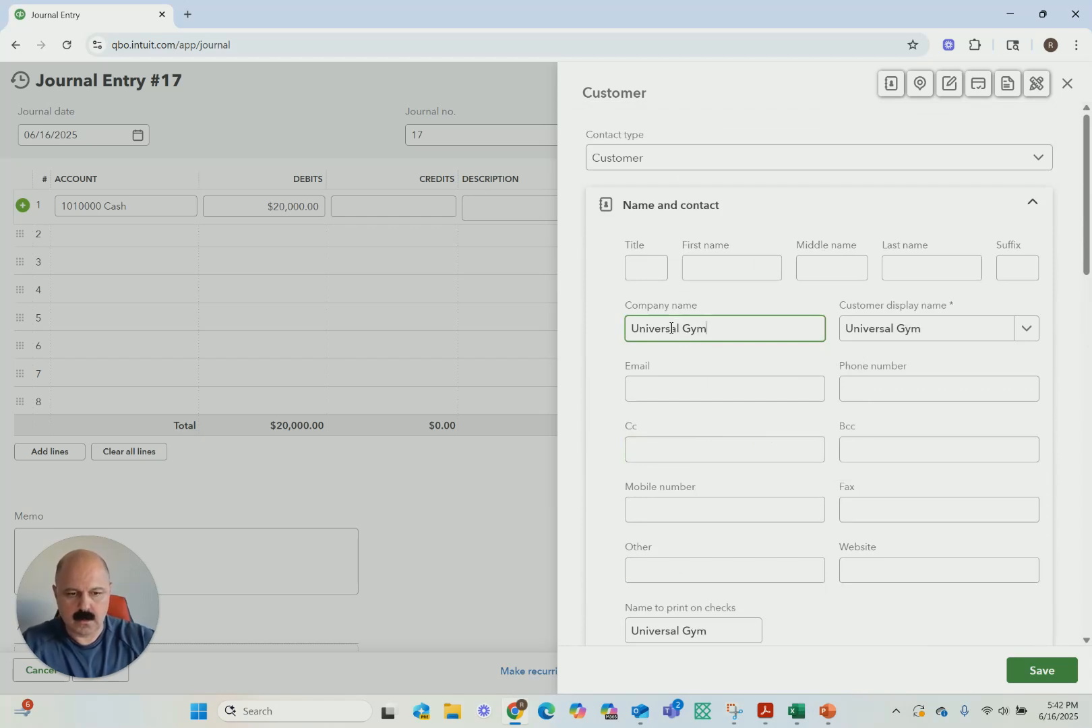
left_click(1041, 669)
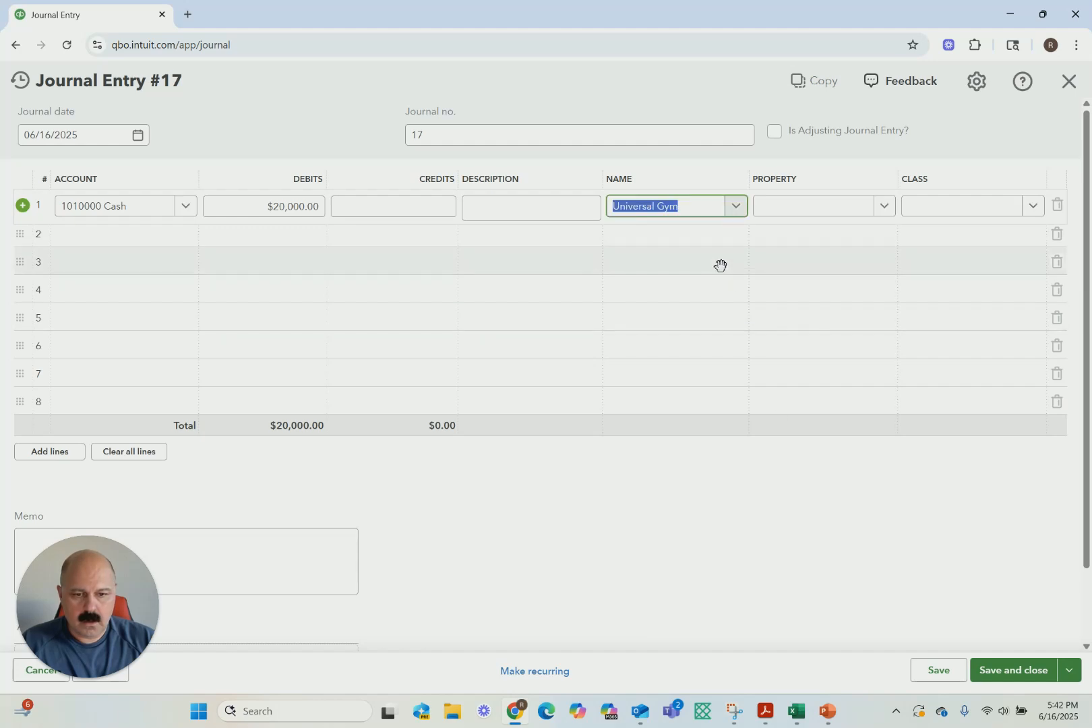
Set the cash line's property to Unit 1 of Plaza 2 and its class to Retail
left_click(885, 206)
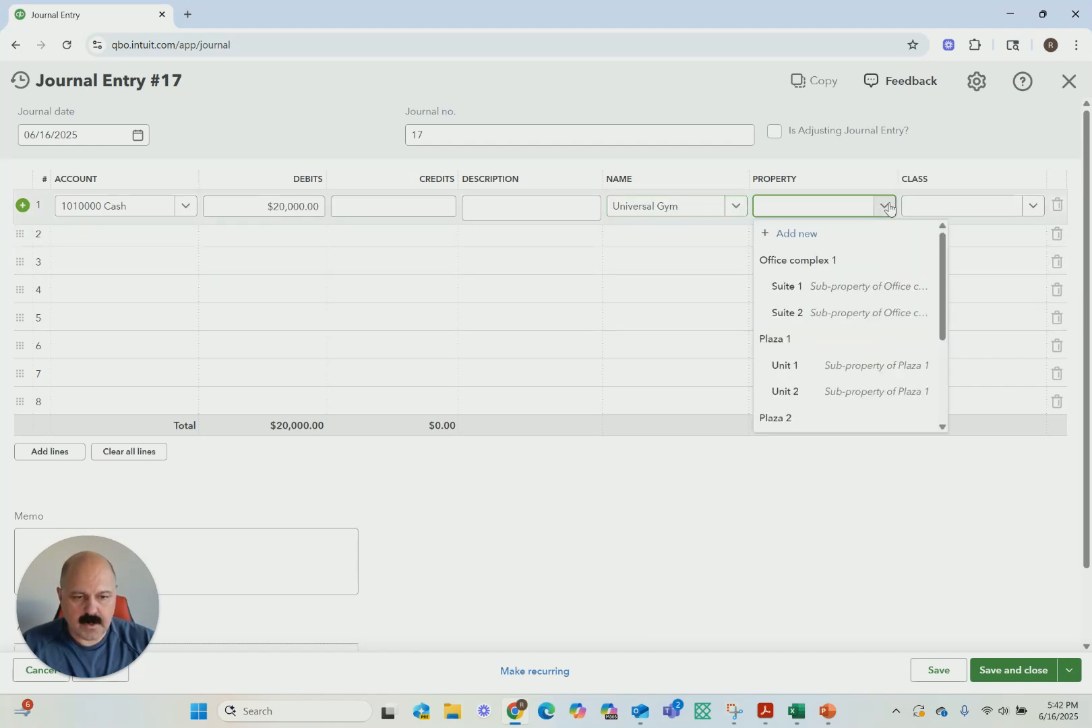
scroll(787, 335, "down", 1)
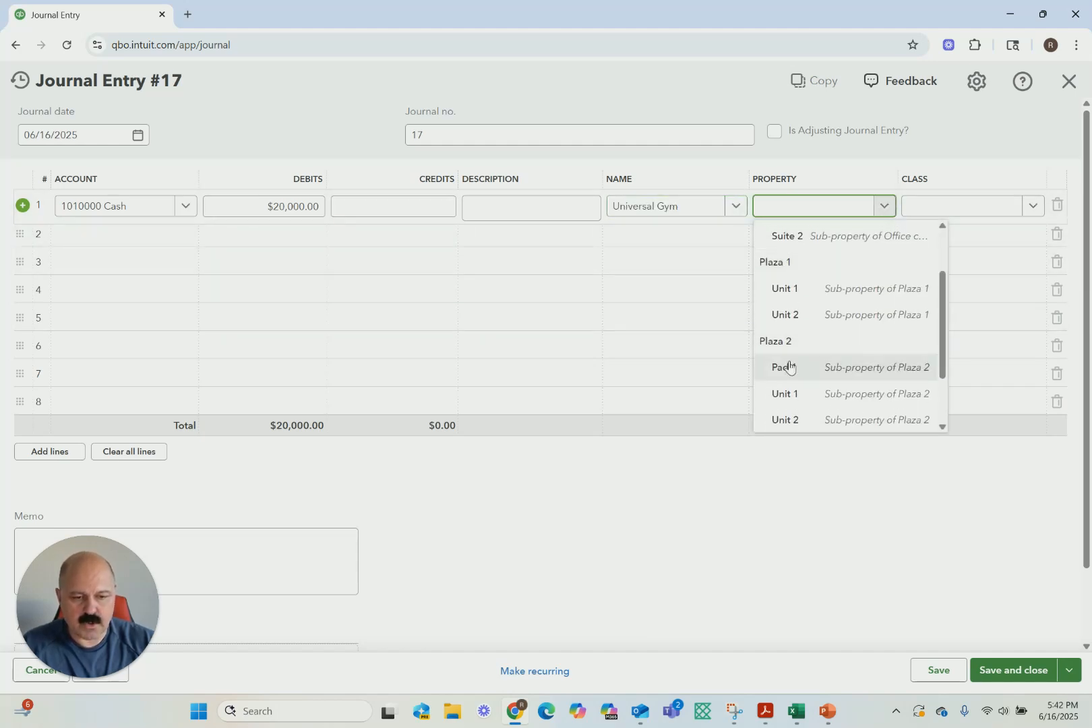
left_click(786, 393)
left_click(1033, 214)
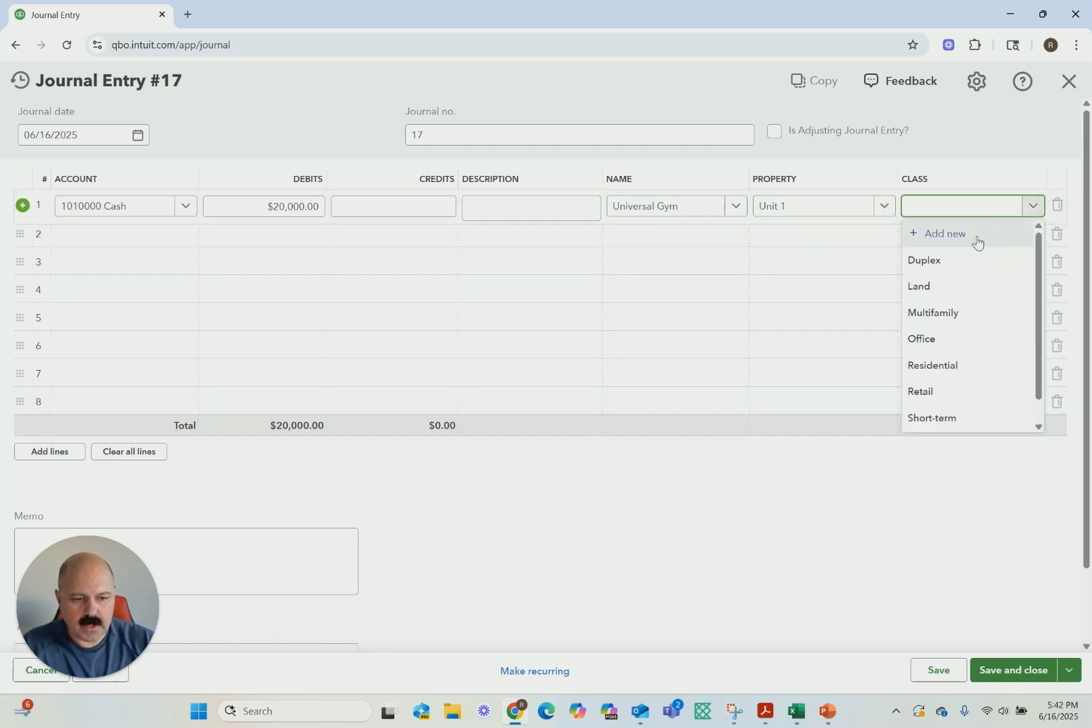
left_click(923, 393)
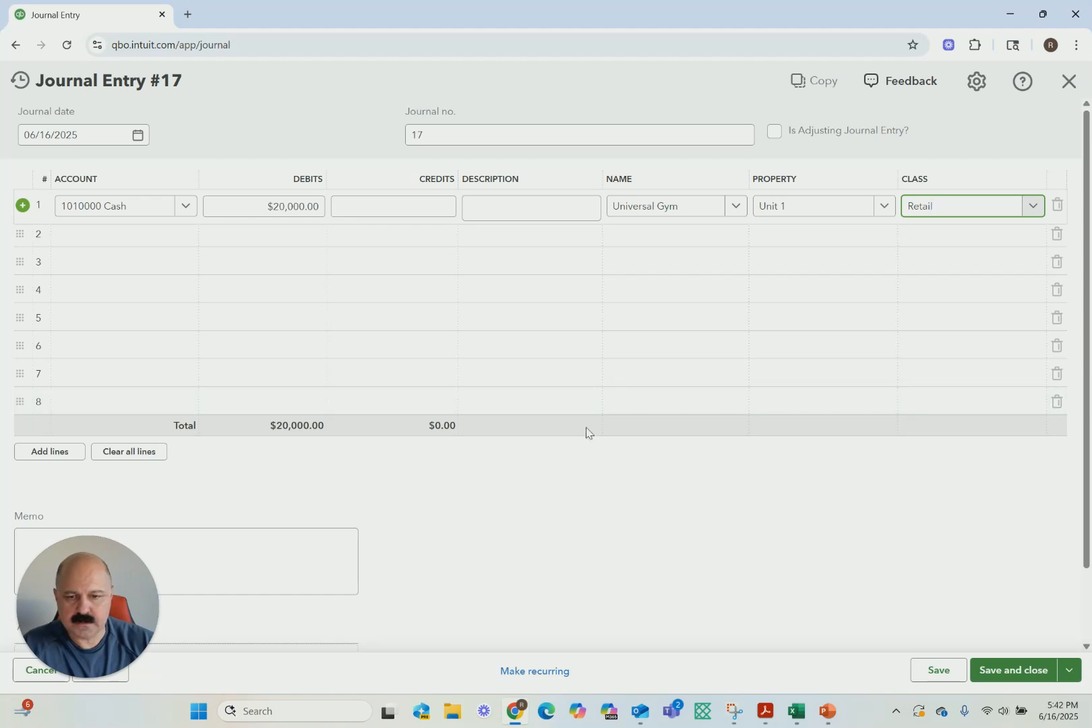
Add a second journal line for the 4100000 Rental income account as the credit side of the entry
left_click(152, 236)
type("rent")
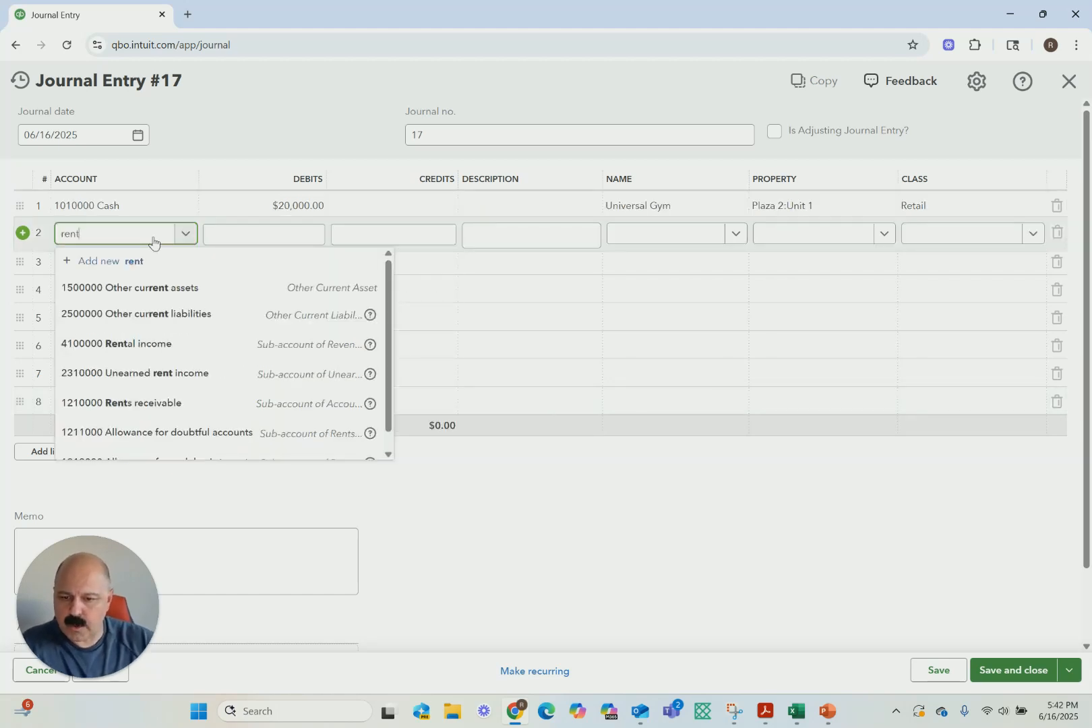
left_click(134, 344)
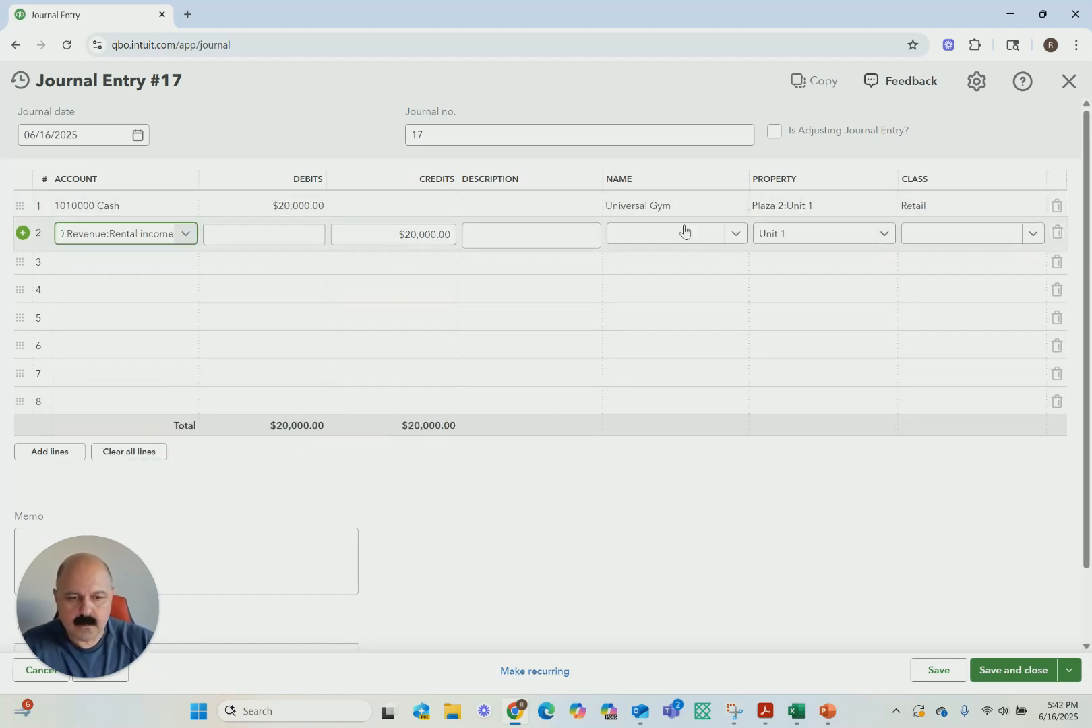
Assign the rental income line to Universal Gym, Plaza 2 Unit 1 and class Retail, and save and close the journal entry
left_click(736, 233)
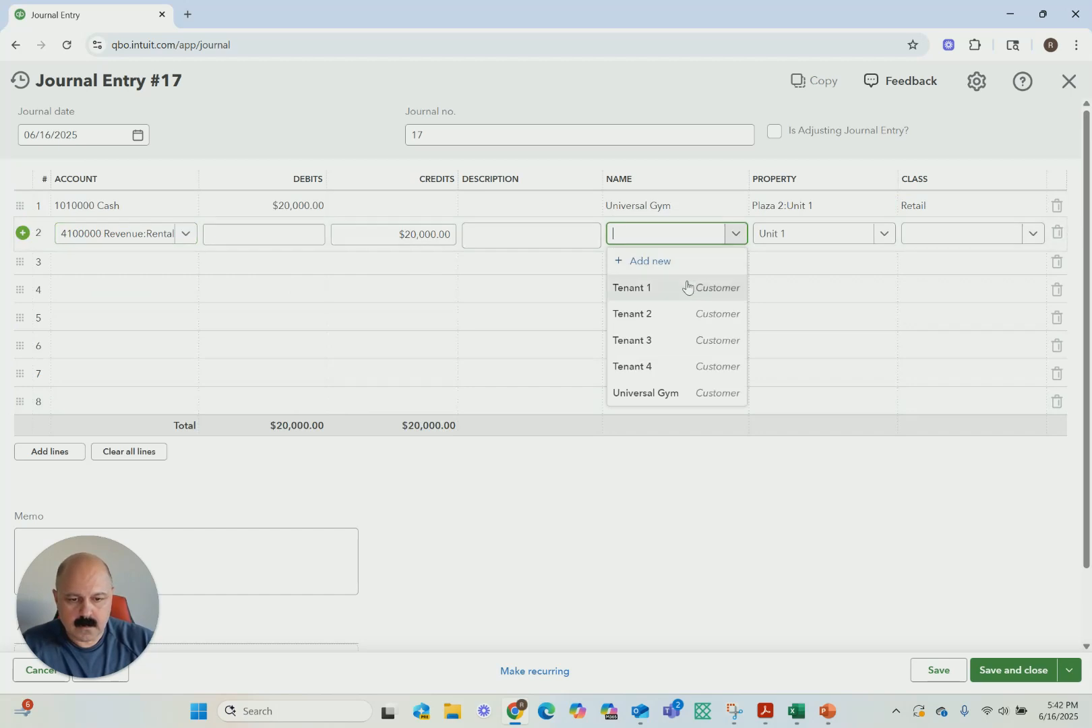
left_click(632, 398)
left_click(876, 234)
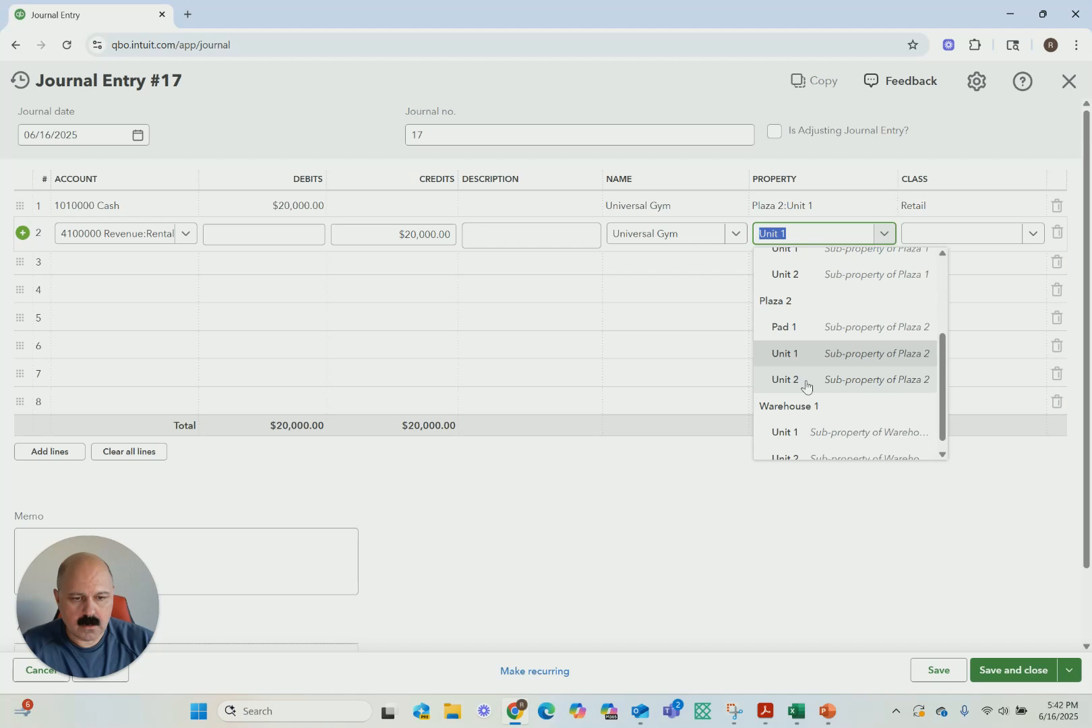
left_click(828, 353)
left_click(1031, 236)
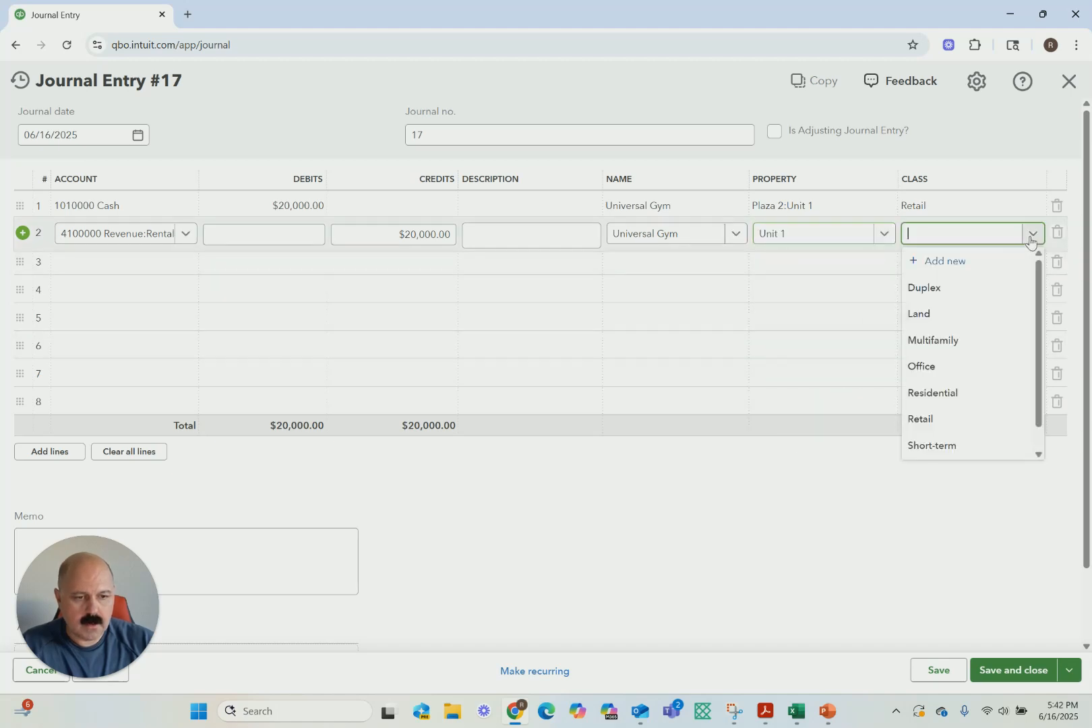
left_click(922, 419)
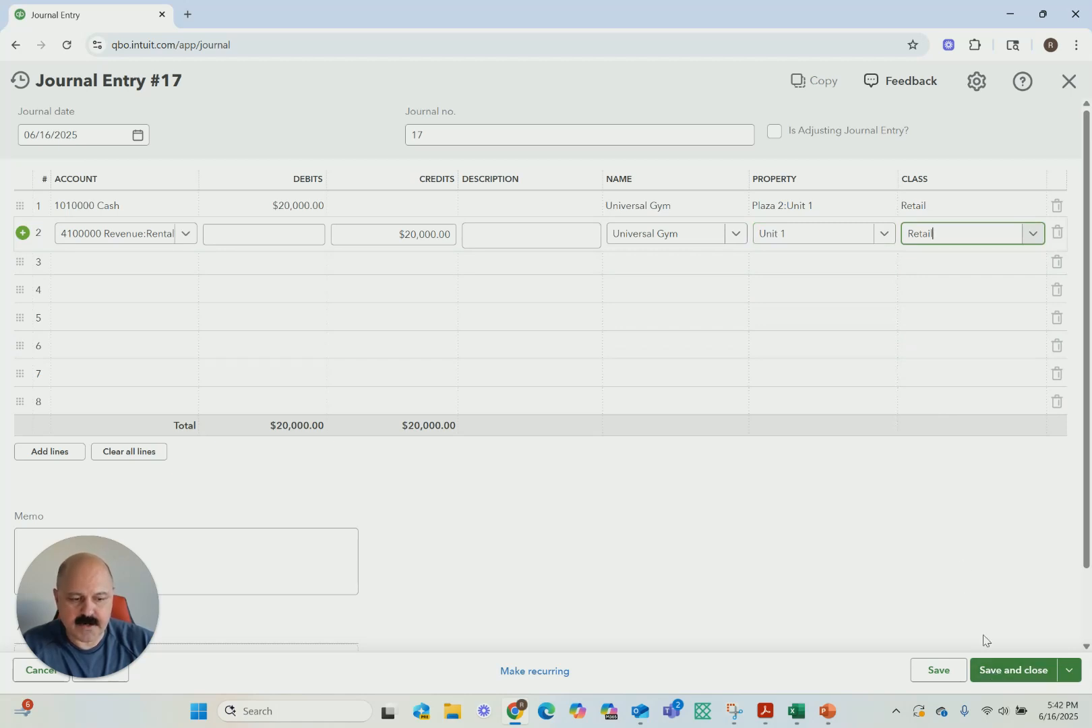
left_click(1004, 671)
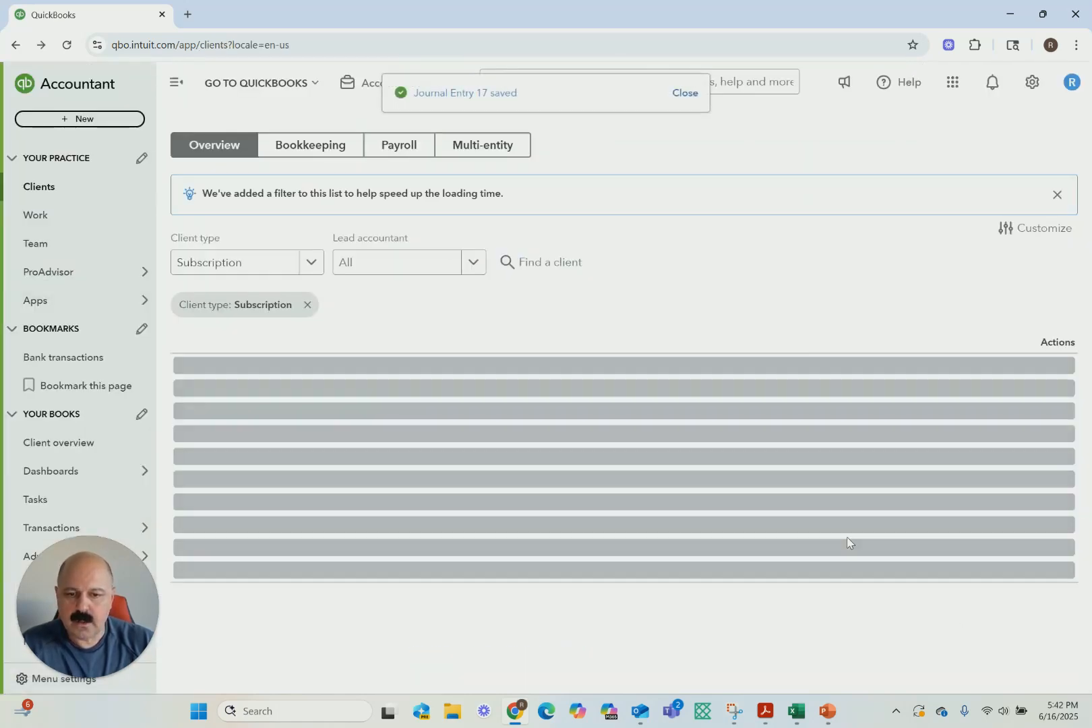
Open the Profit and Loss report from the standard reports
mouse_move(74, 299)
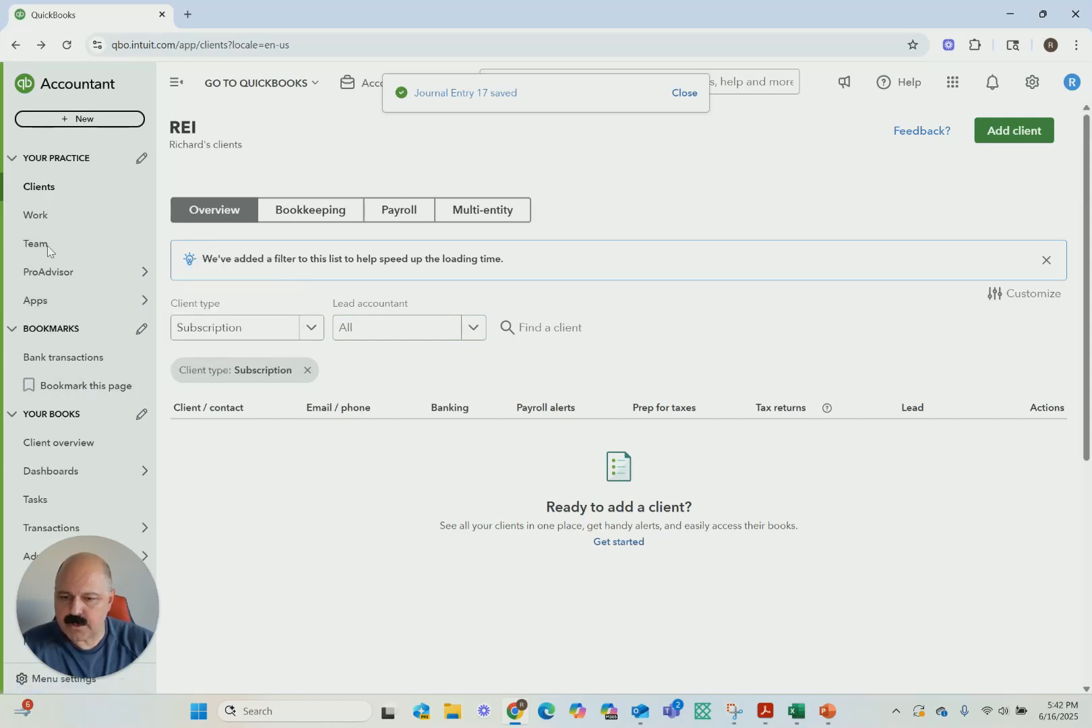
scroll(81, 337, "down", 2)
mouse_move(75, 498)
left_click(188, 502)
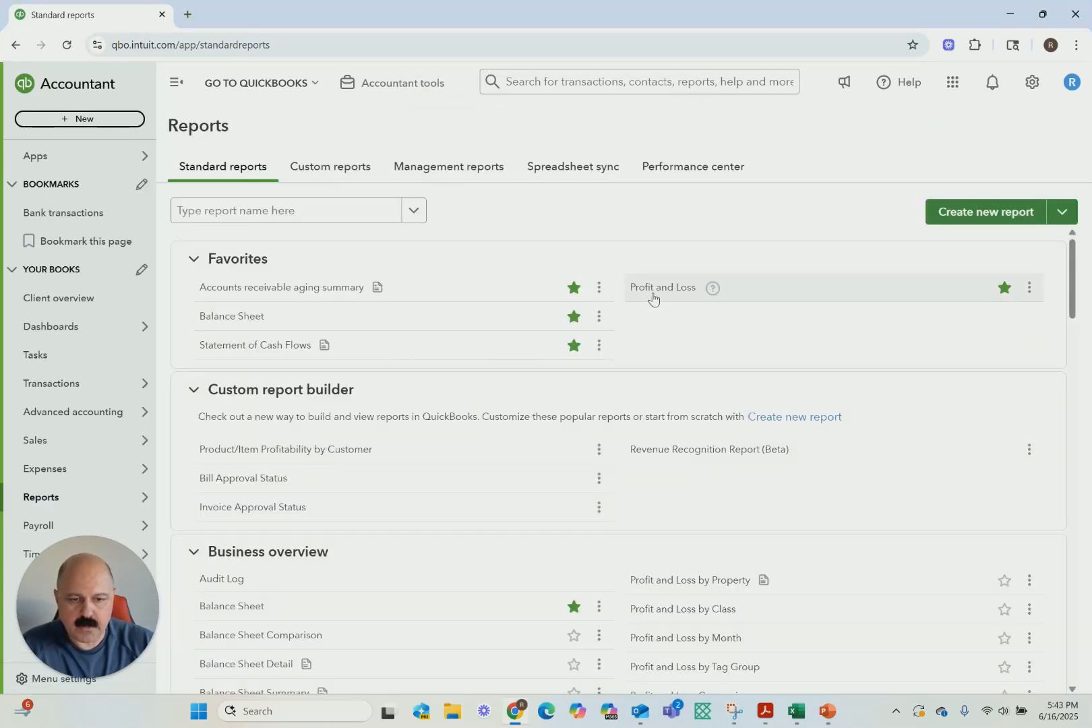
left_click(652, 297)
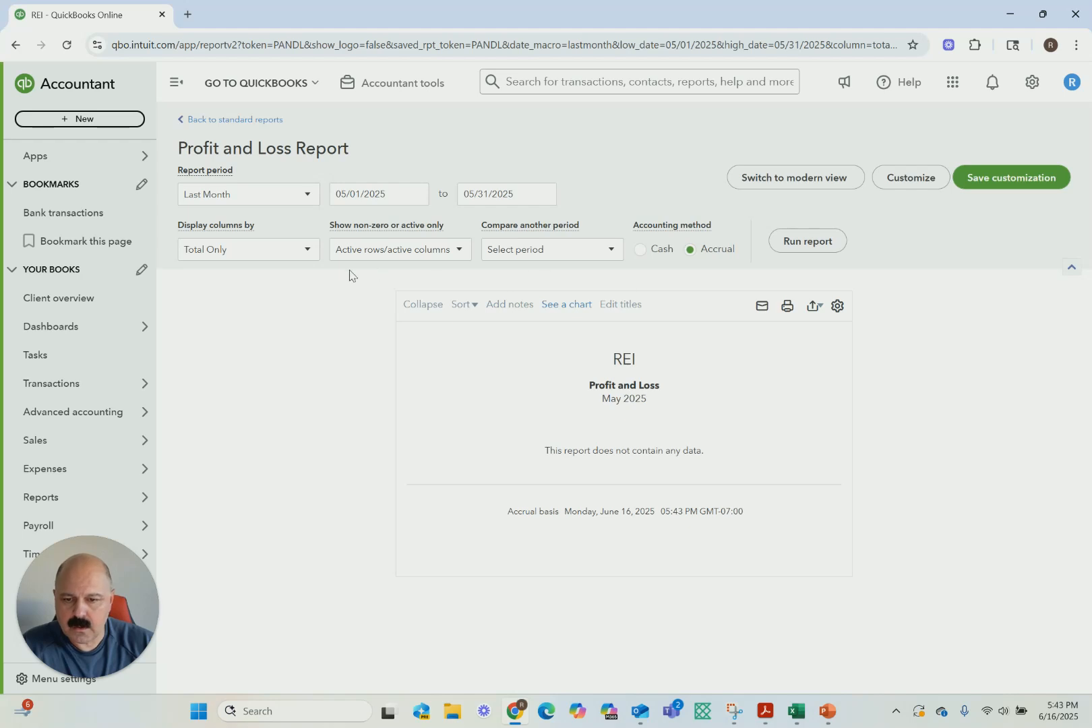
Set the Profit and Loss report period to All Dates
left_click(315, 200)
scroll(265, 282, "down", 3)
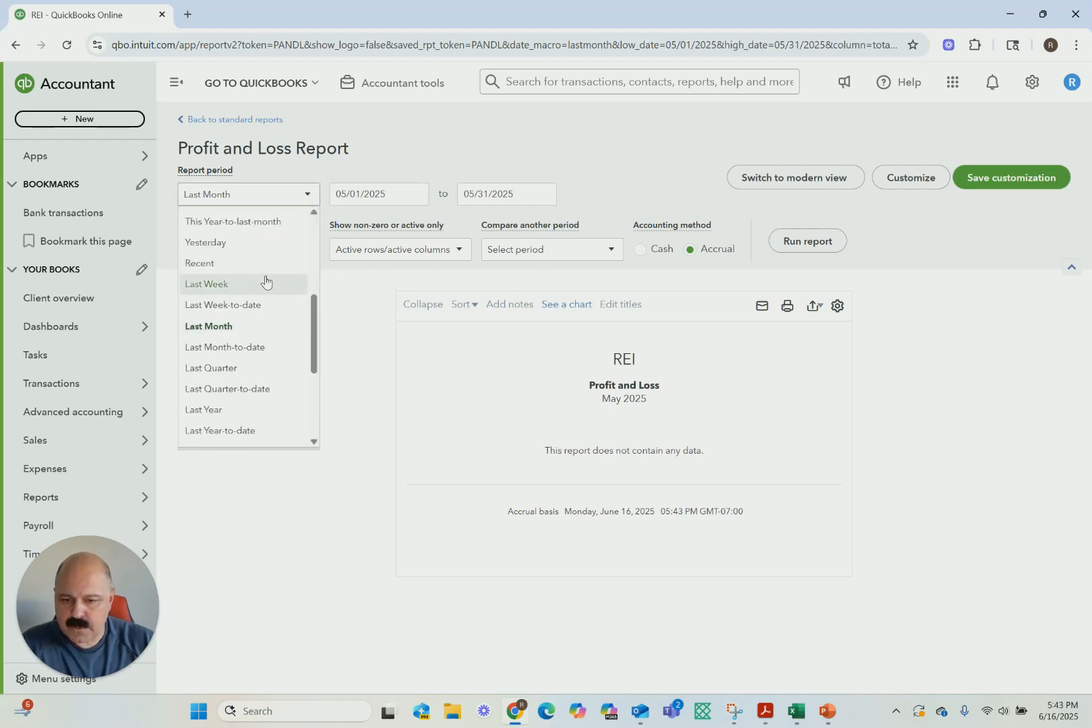
scroll(263, 283, "up", 5)
left_click(210, 222)
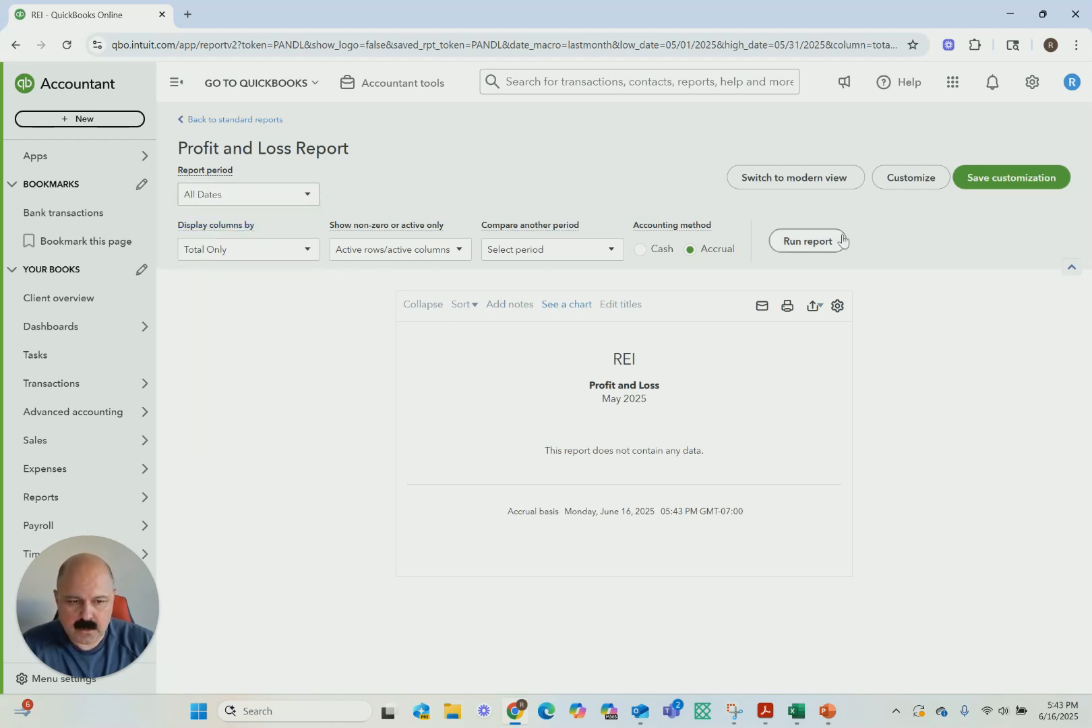
Run the Profit and Loss report for All Dates and review the rental income and net income
left_click(812, 250)
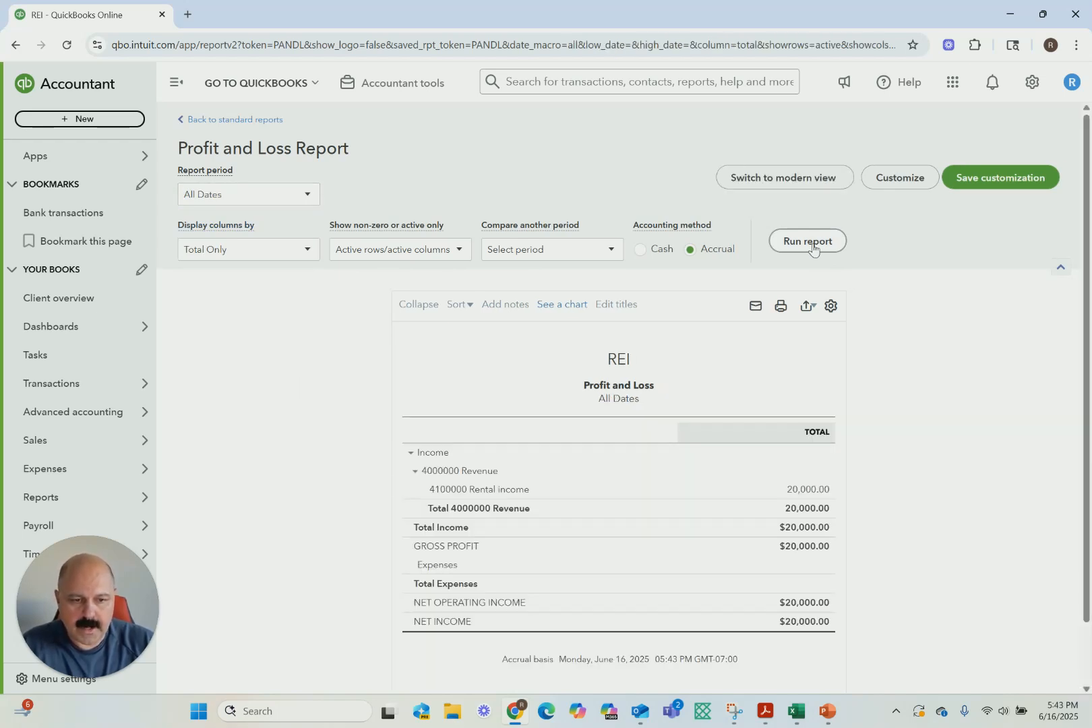
scroll(871, 348, "down", 1)
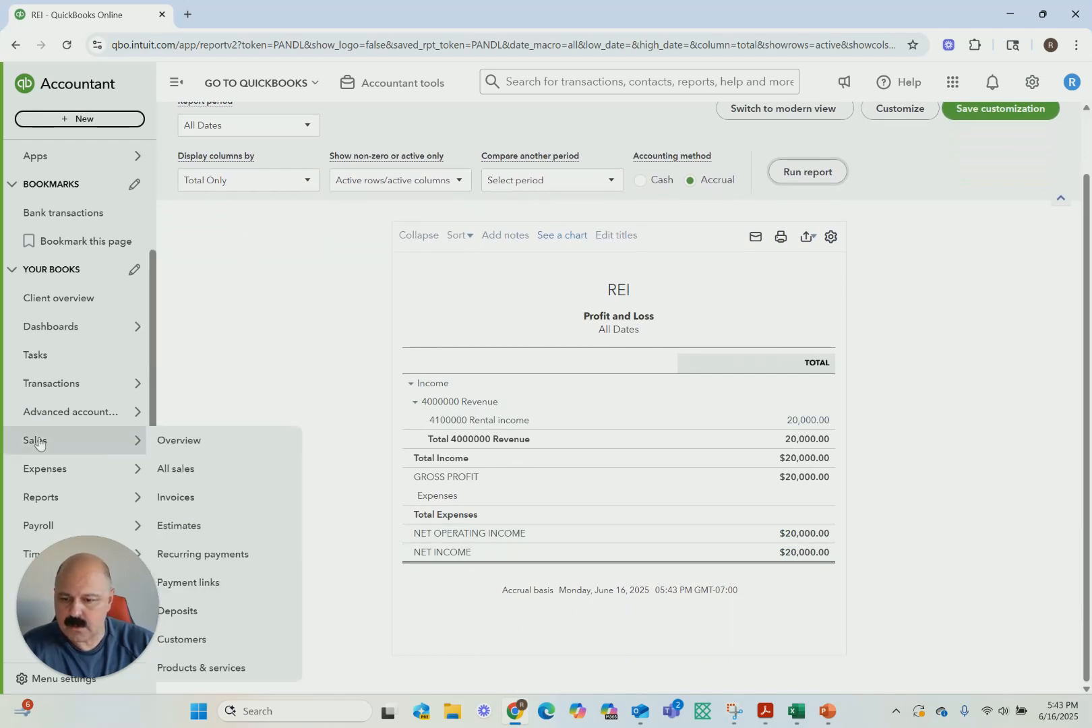
mouse_move(41, 502)
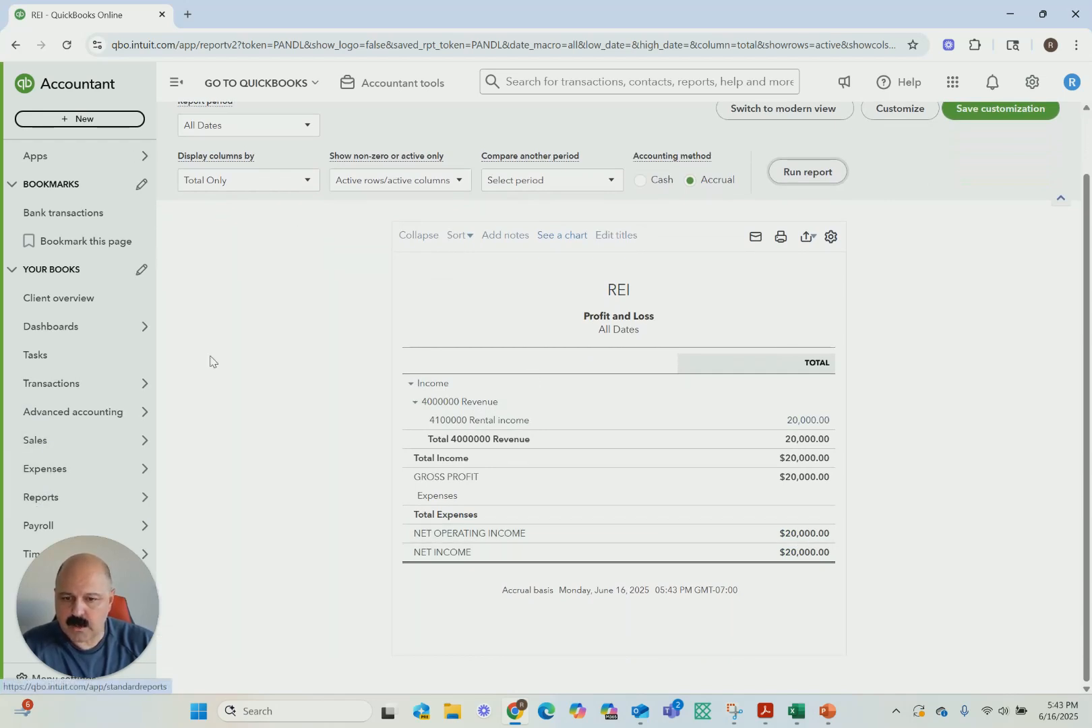
Run the Balance Sheet report for All Dates and review the cash and equity balances
scroll(190, 358, "up", 1)
left_click(196, 120)
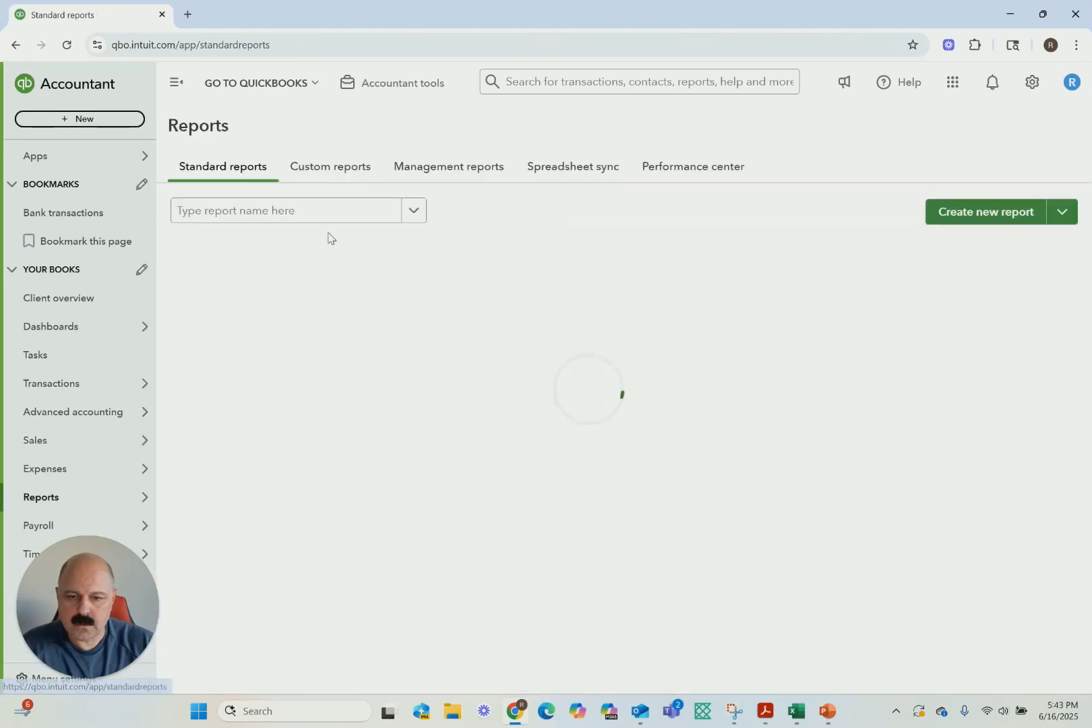
left_click(244, 316)
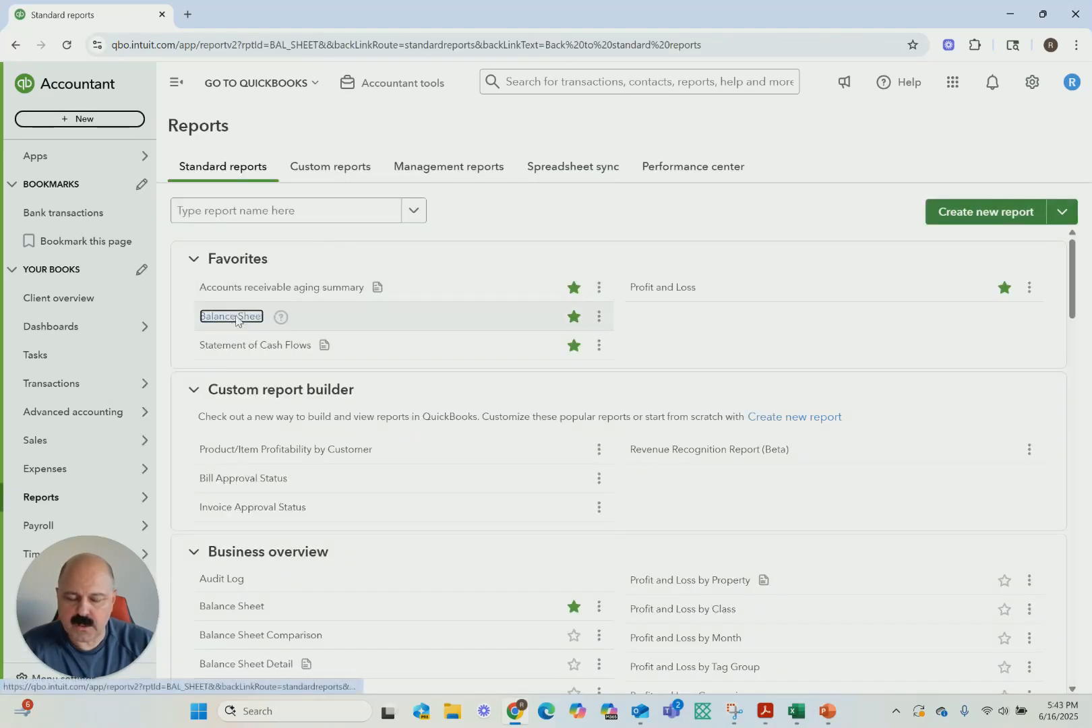
left_click(202, 220)
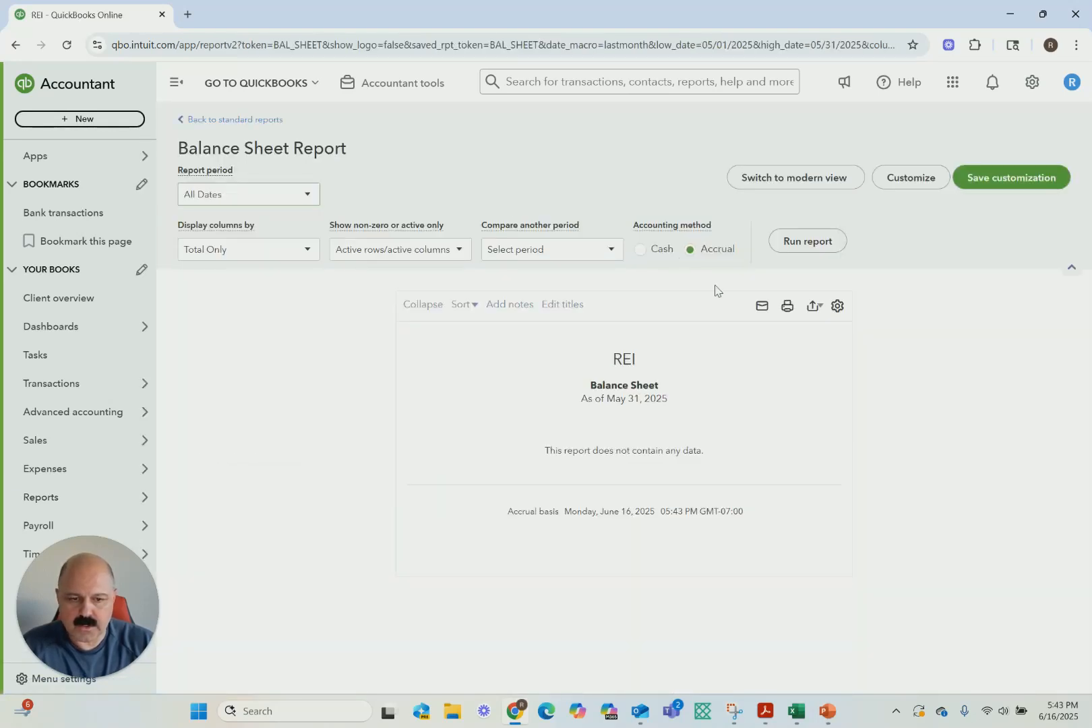
left_click(802, 244)
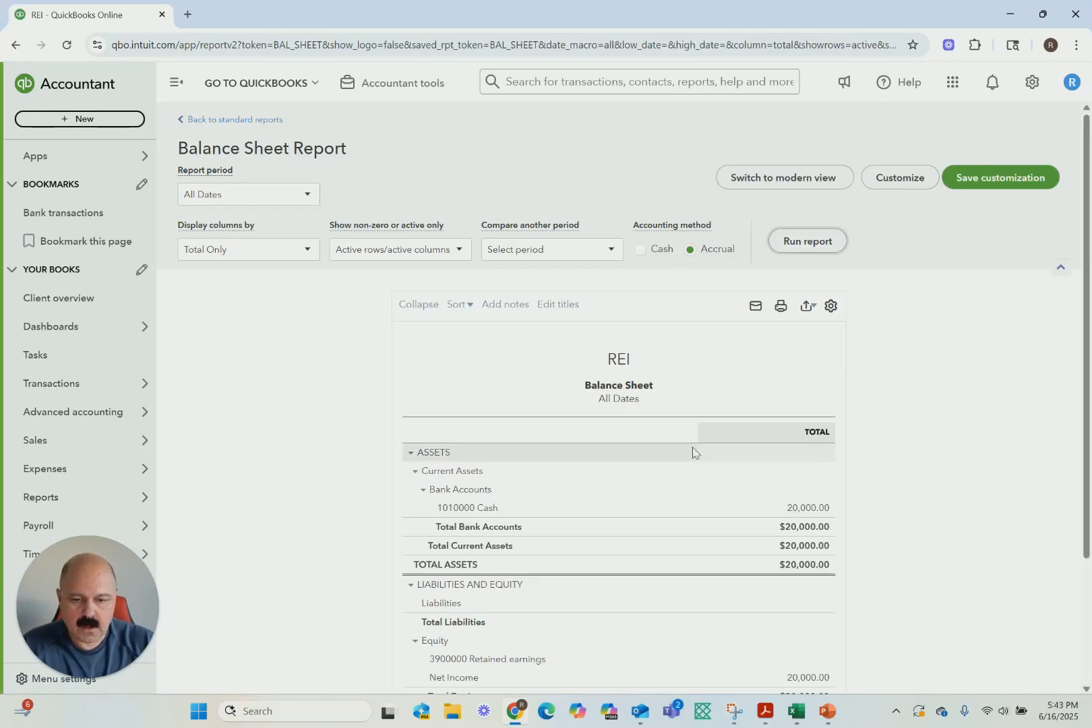
scroll(692, 450, "down", 2)
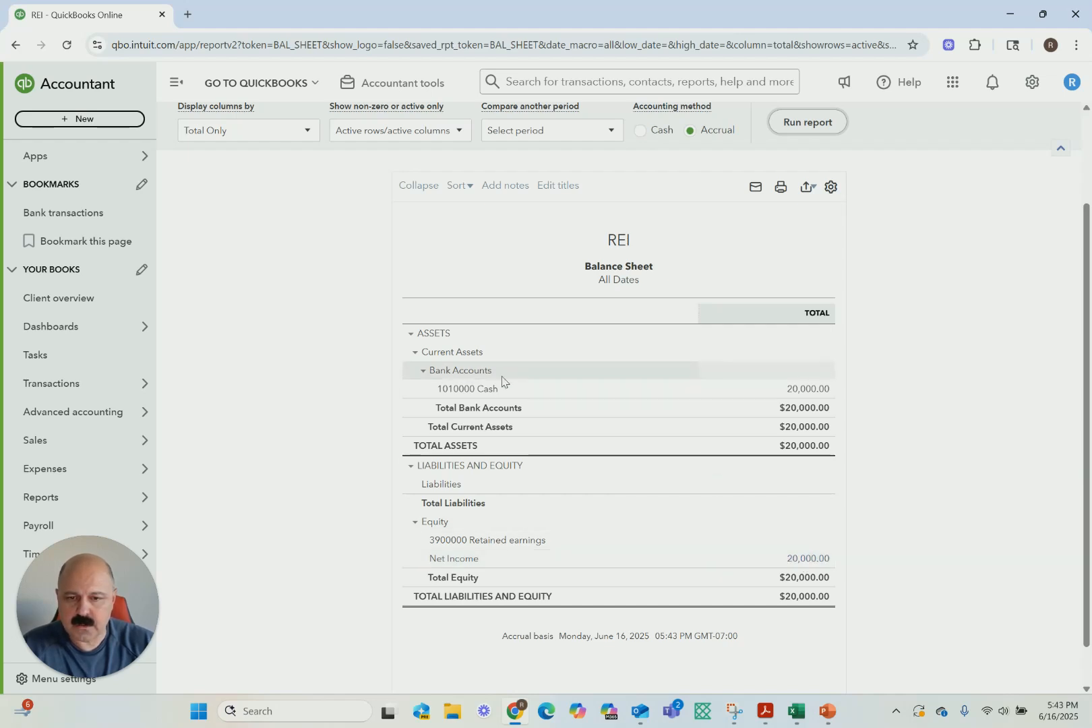
Open the Statement of Cash Flows from the standard reports
scroll(348, 339, "up", 2)
left_click(218, 121)
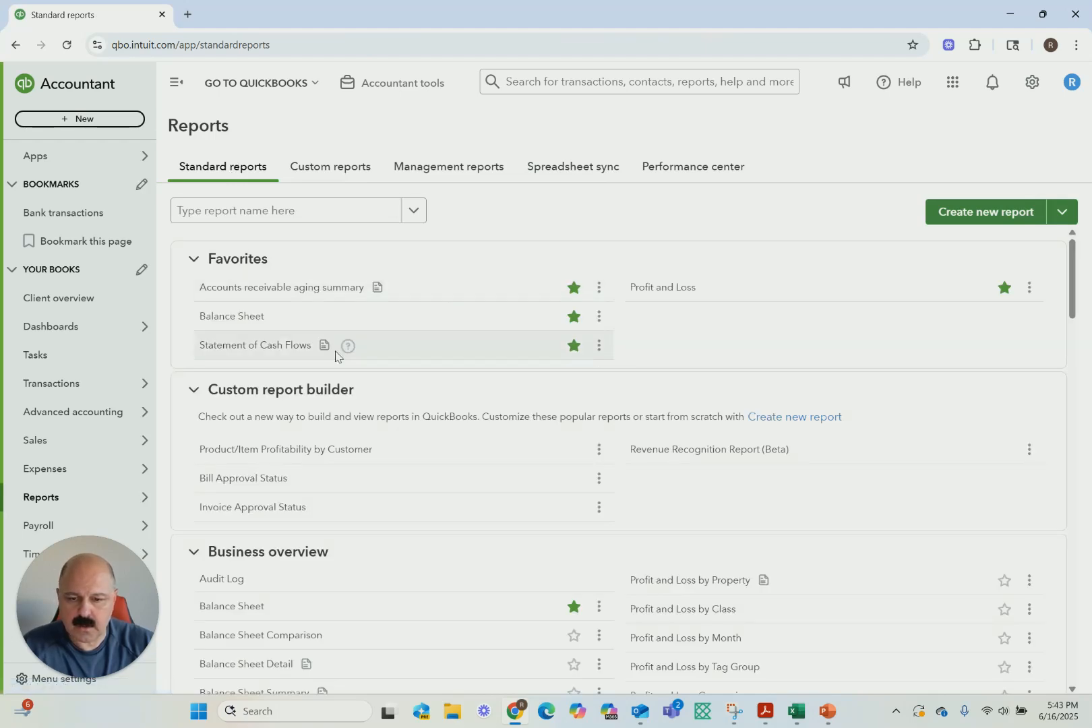
left_click(254, 345)
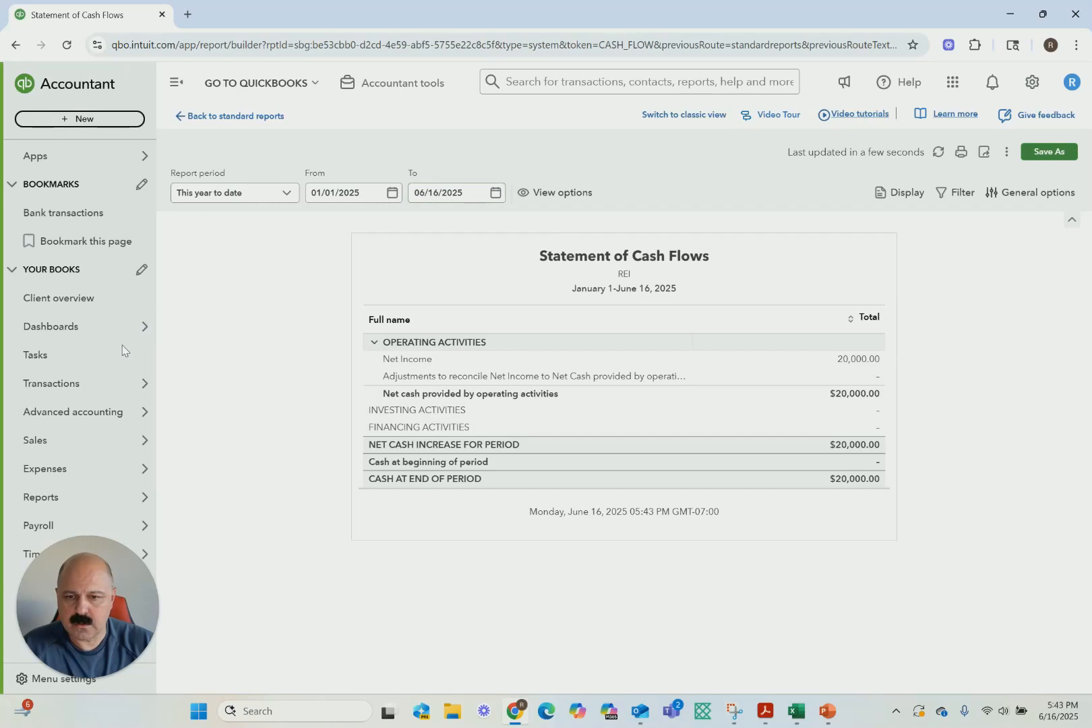
Open Journal Entry No.17 from the recent journal entries and delete it
left_click(381, 86)
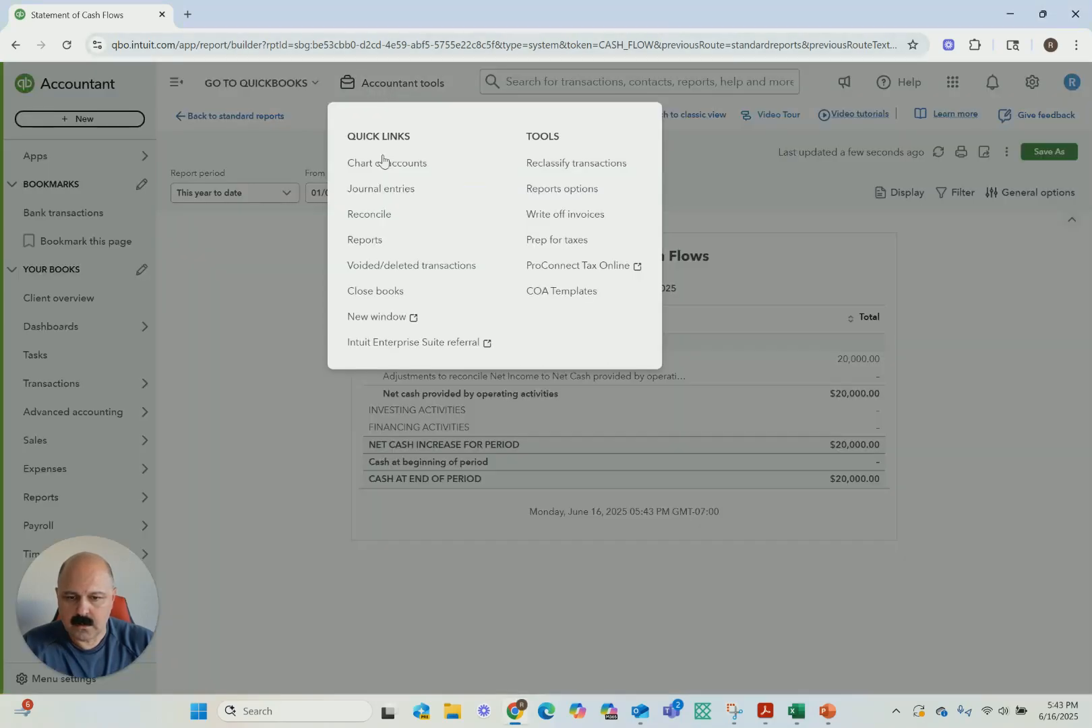
left_click(371, 188)
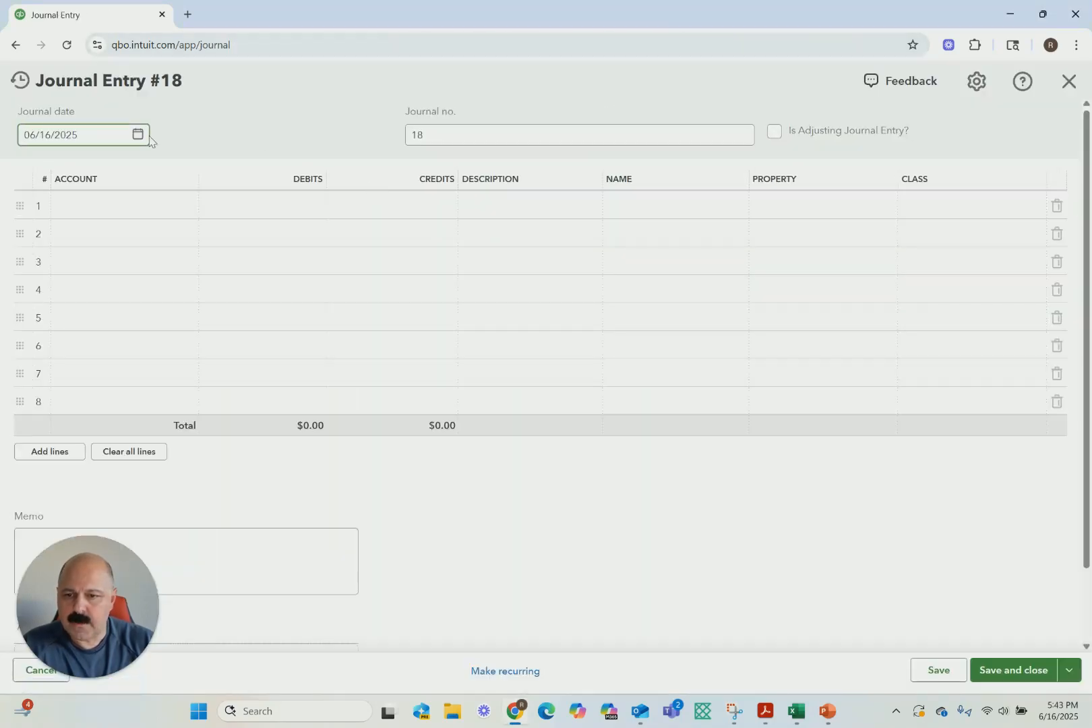
left_click(20, 80)
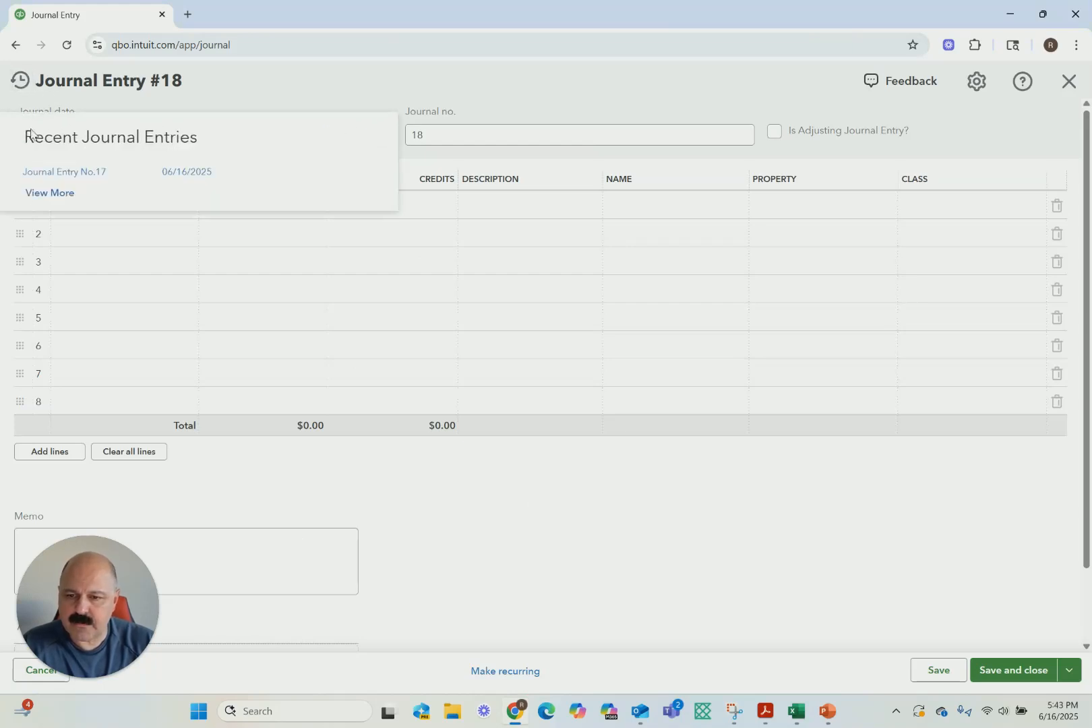
left_click(64, 172)
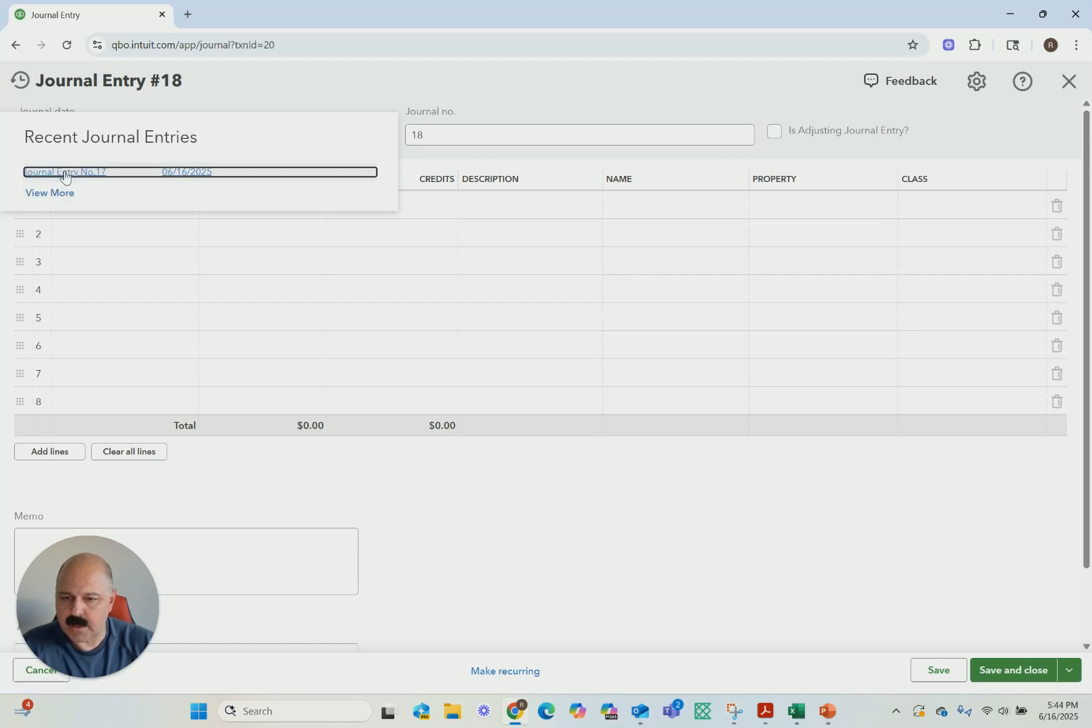
left_click(574, 671)
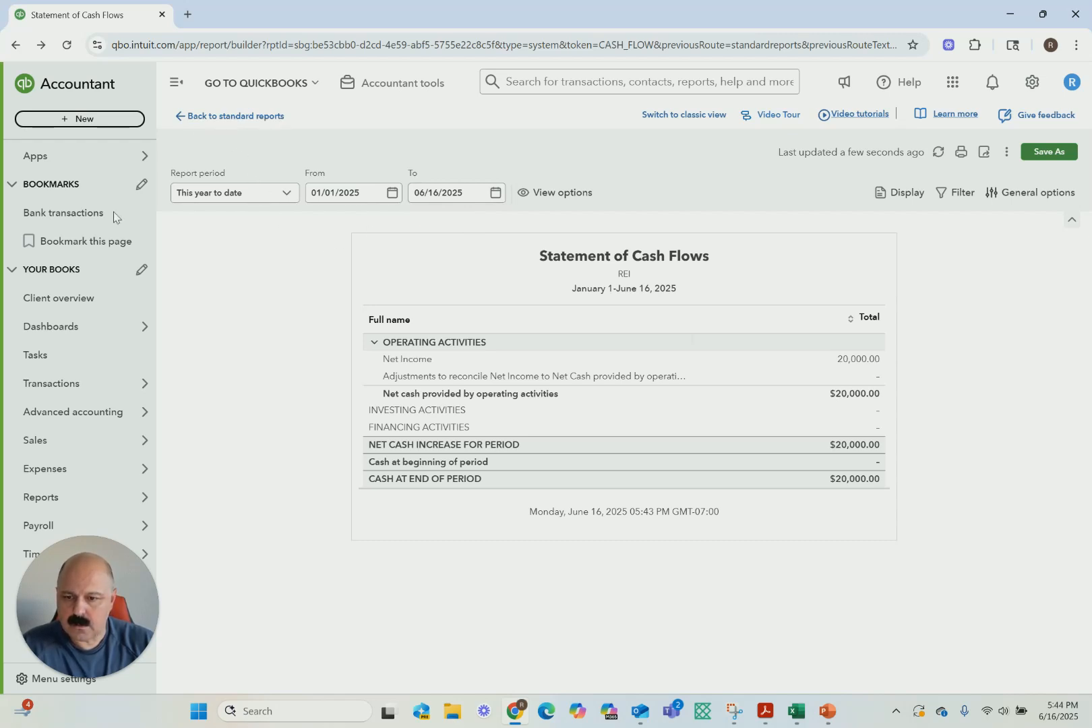
Start a new journal entry with a 20,000 debit to the 1200000 Accounts receivable account
left_click(383, 83)
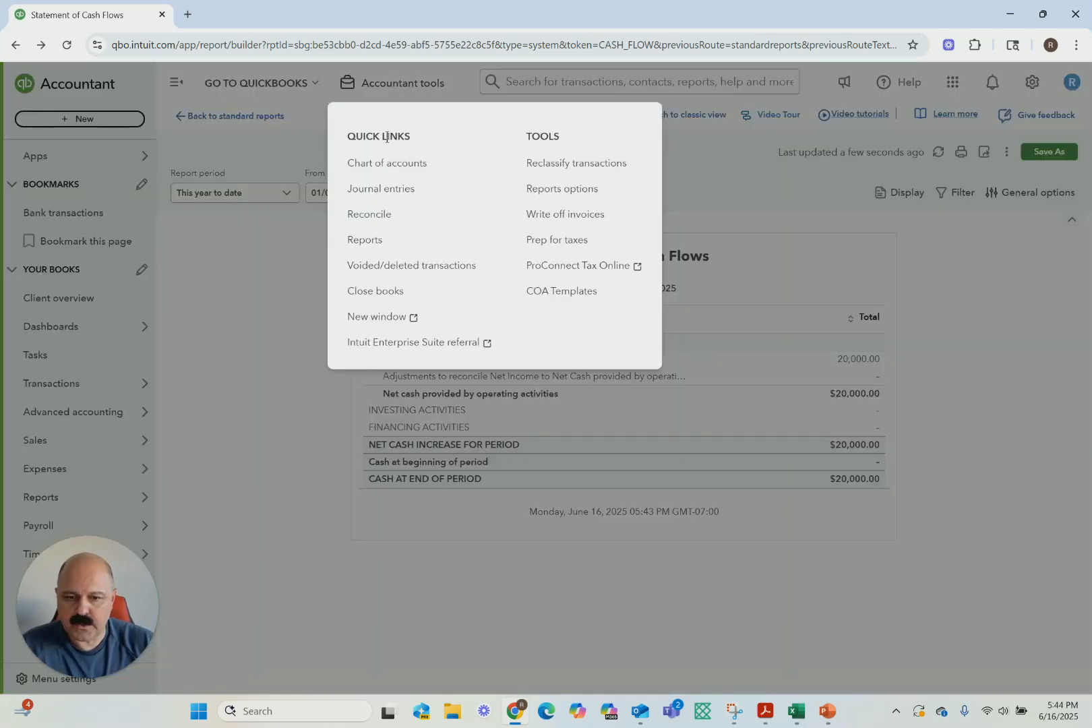
left_click(373, 188)
left_click(70, 205)
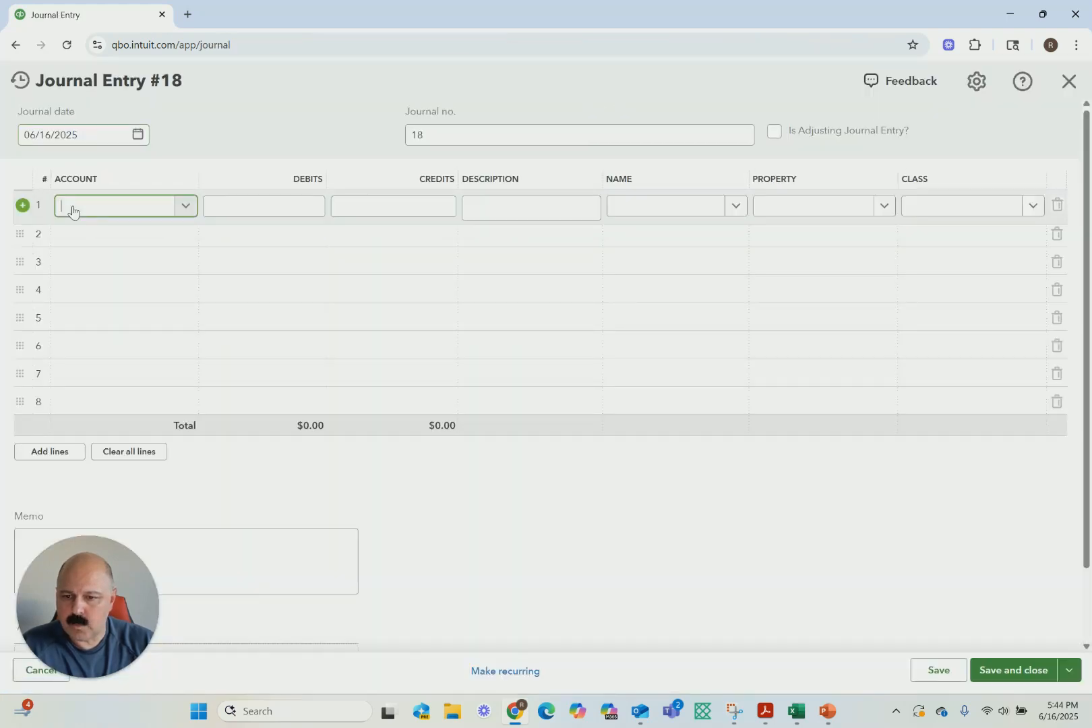
type("ar")
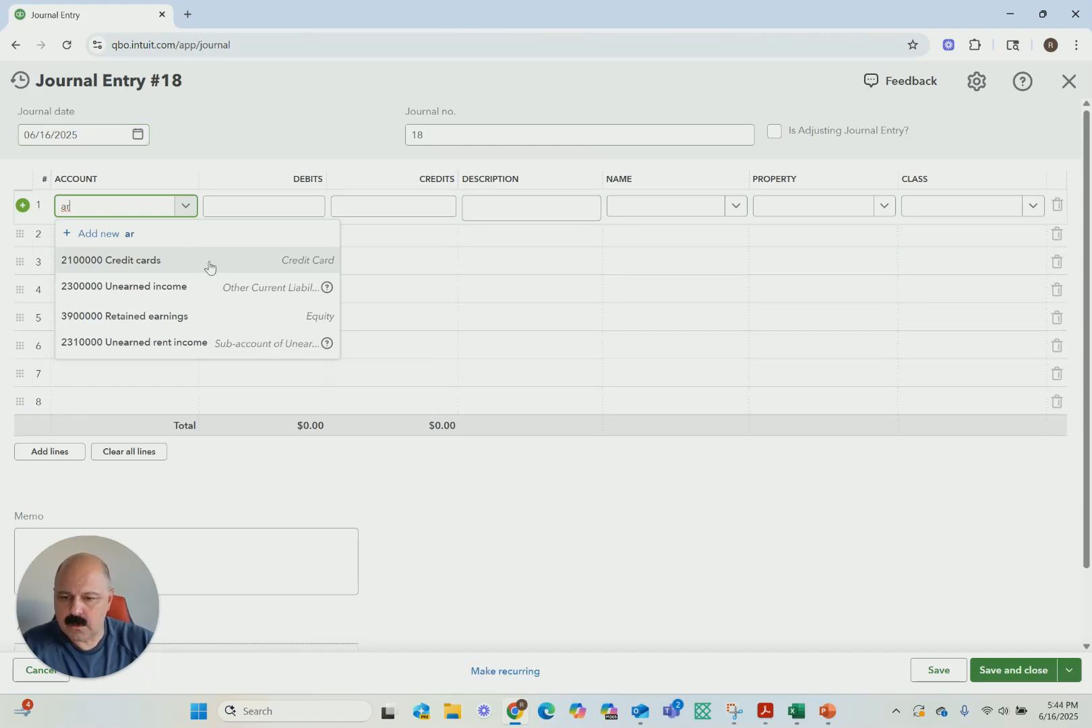
key("alt+Tab")
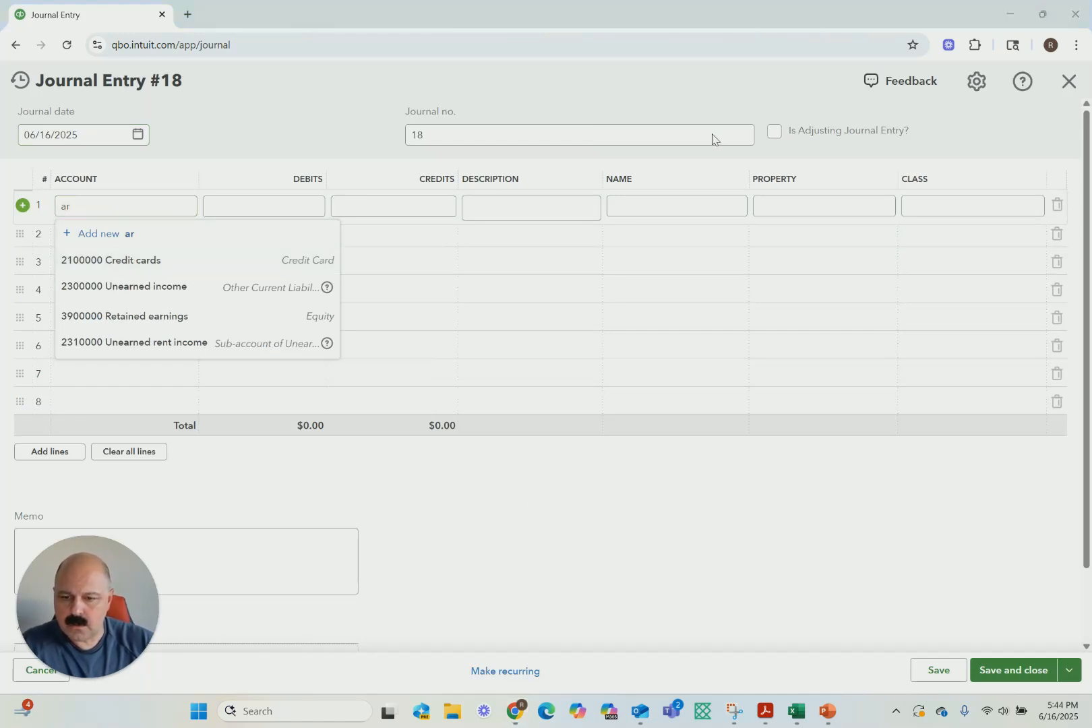
double_click(150, 210)
type("co")
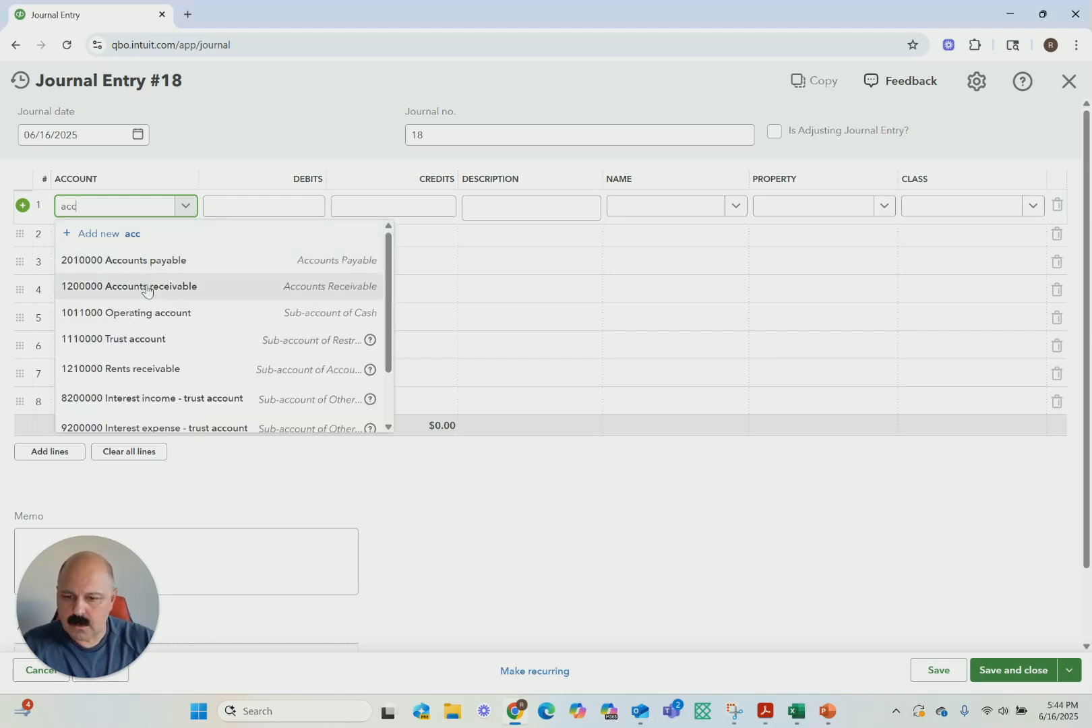
left_click(147, 284)
left_click(294, 211)
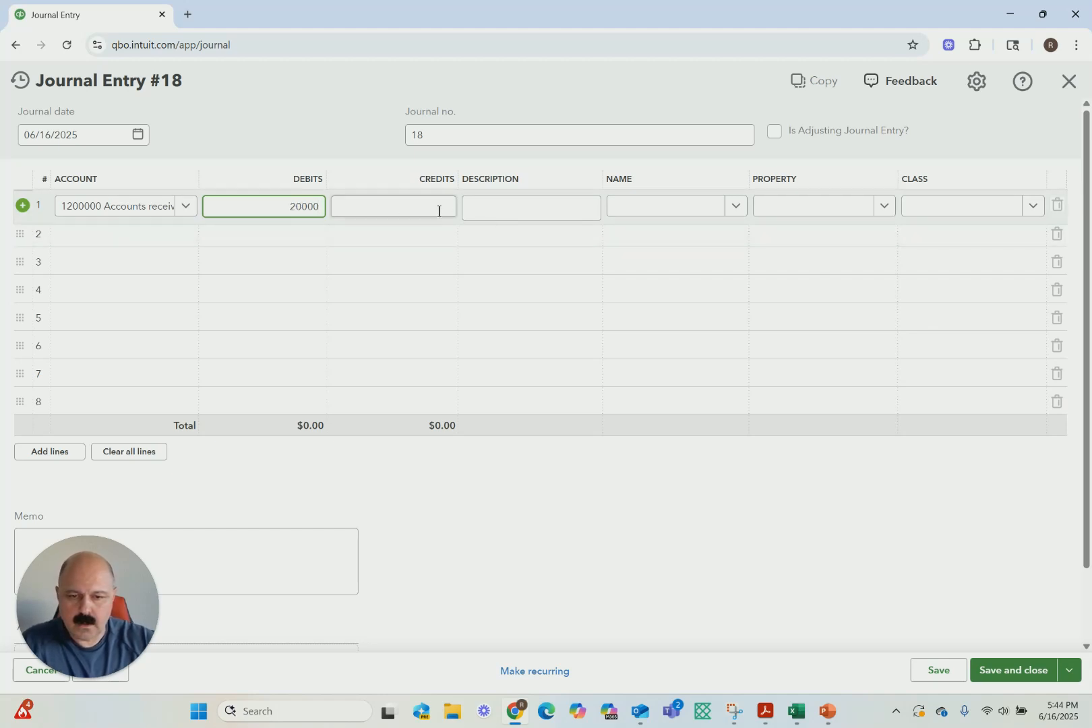
Assign the accounts receivable line to Universal Gym, Plaza 1 Unit 2 and class Retail
left_click(731, 207)
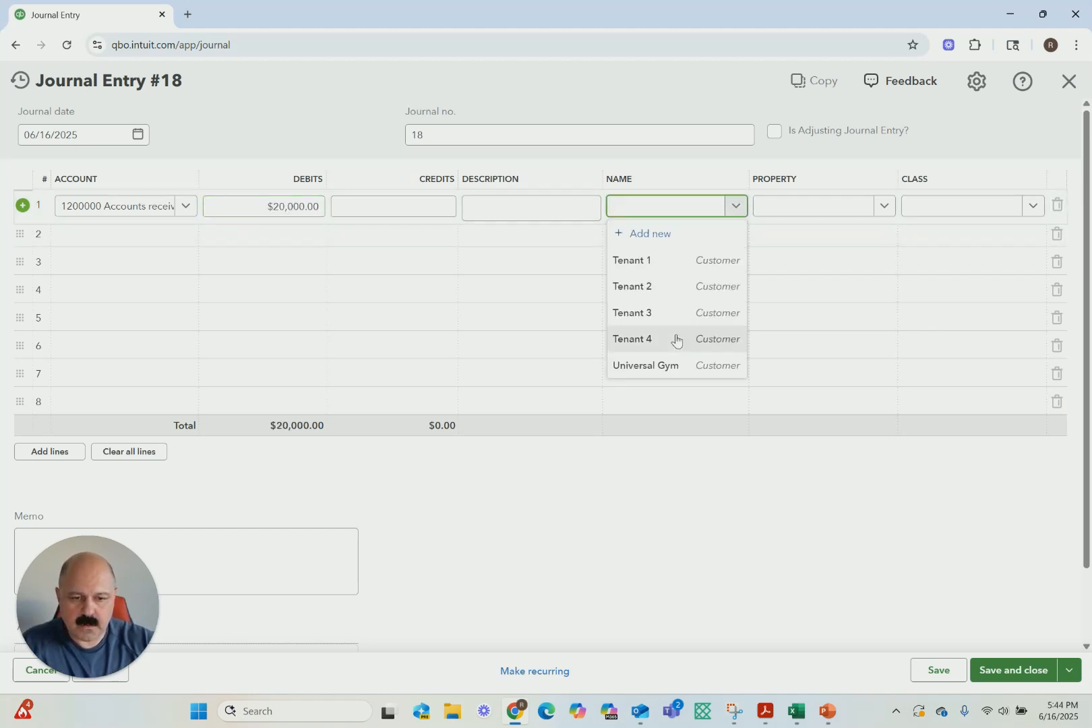
left_click(650, 365)
left_click(884, 207)
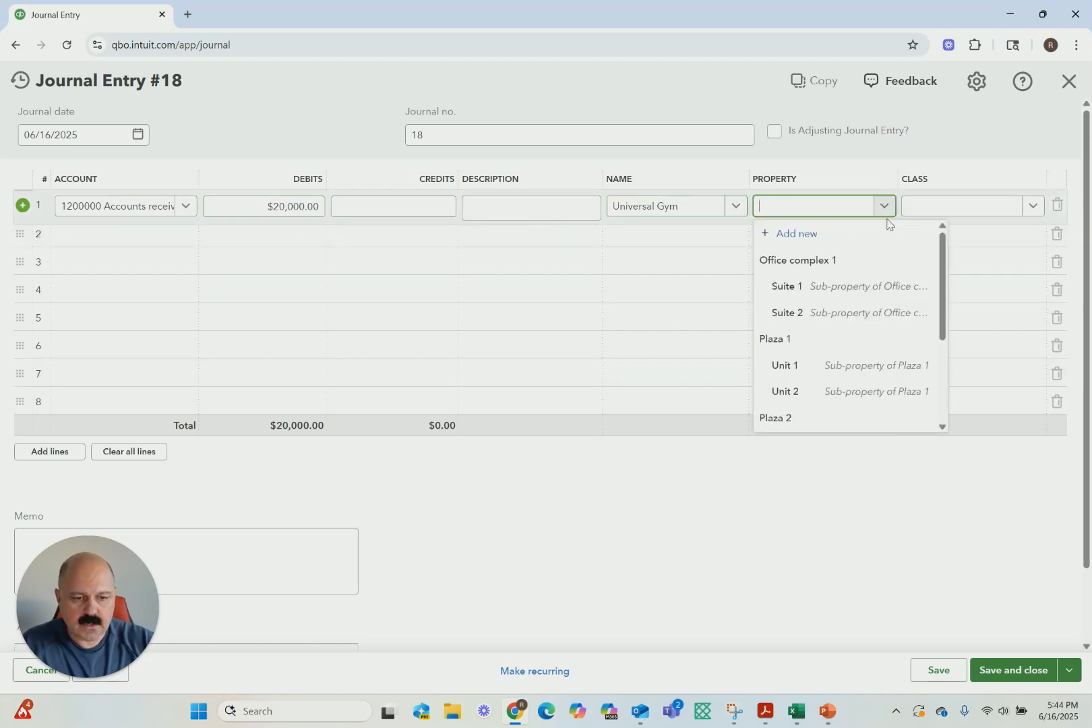
left_click(796, 391)
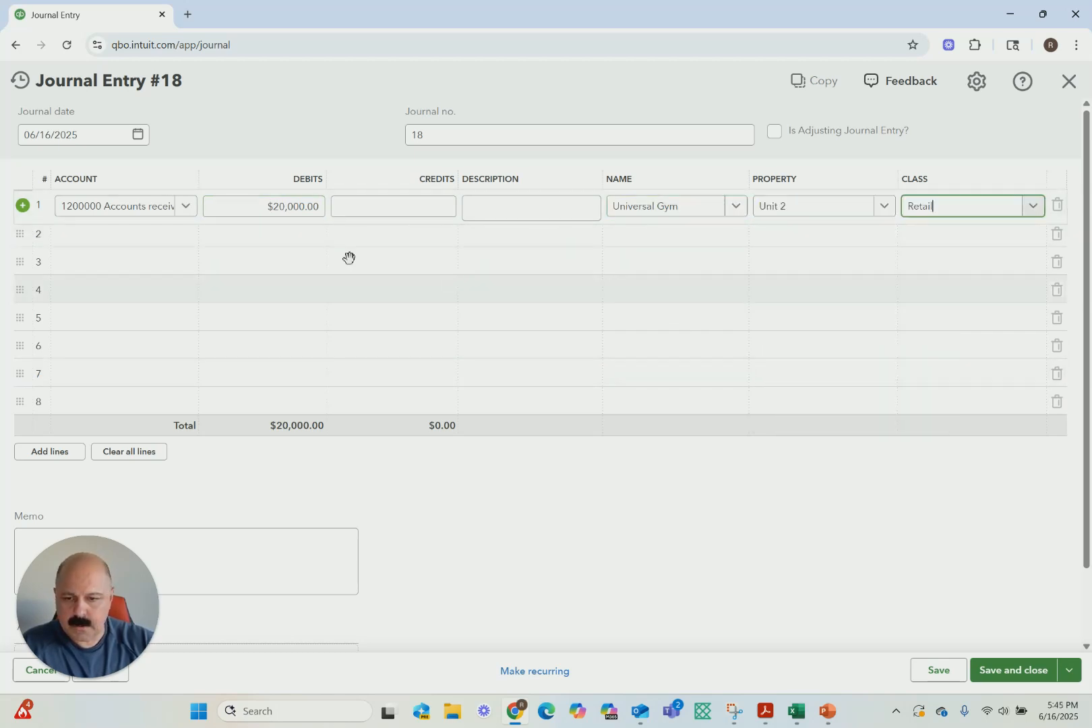
Add a second journal line crediting 20,000 to the 4100000 Rental income account
left_click(180, 239)
type("rent")
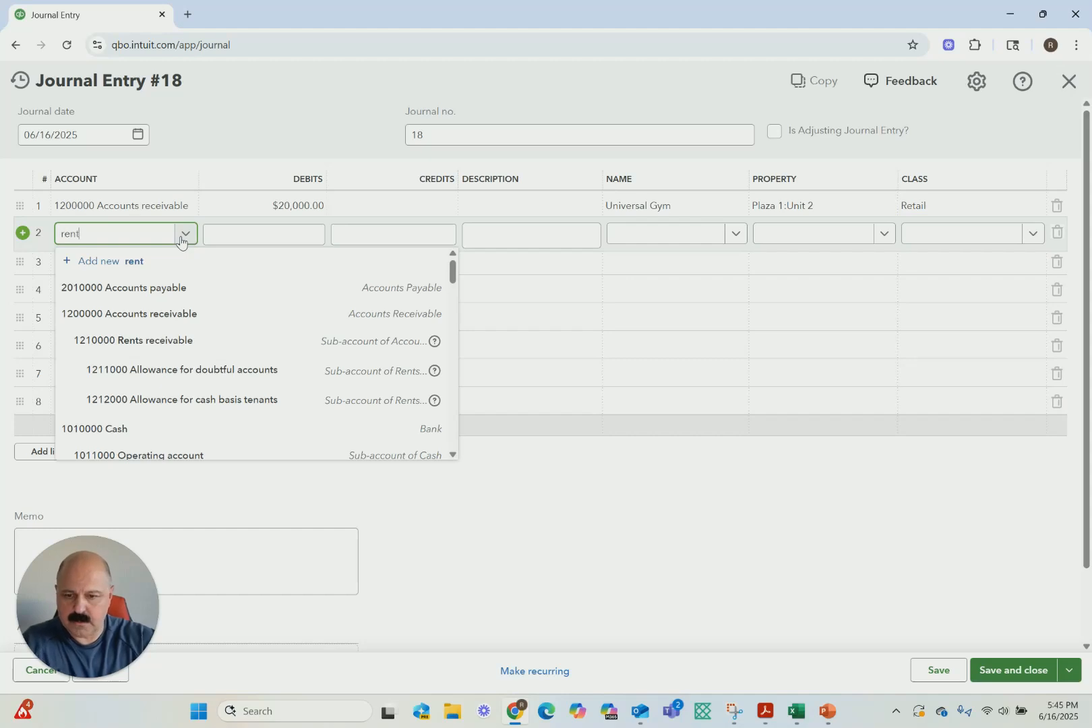
left_click(115, 344)
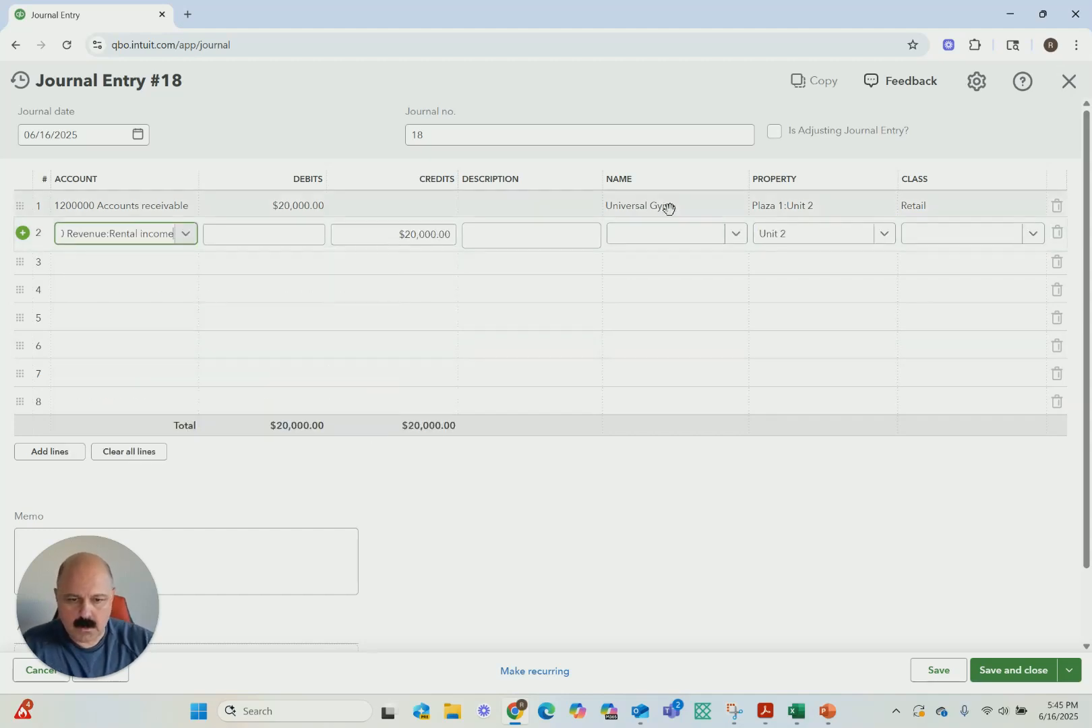
Assign the rental income line to Universal Gym, and save and close the journal entry
left_click(729, 238)
left_click(644, 391)
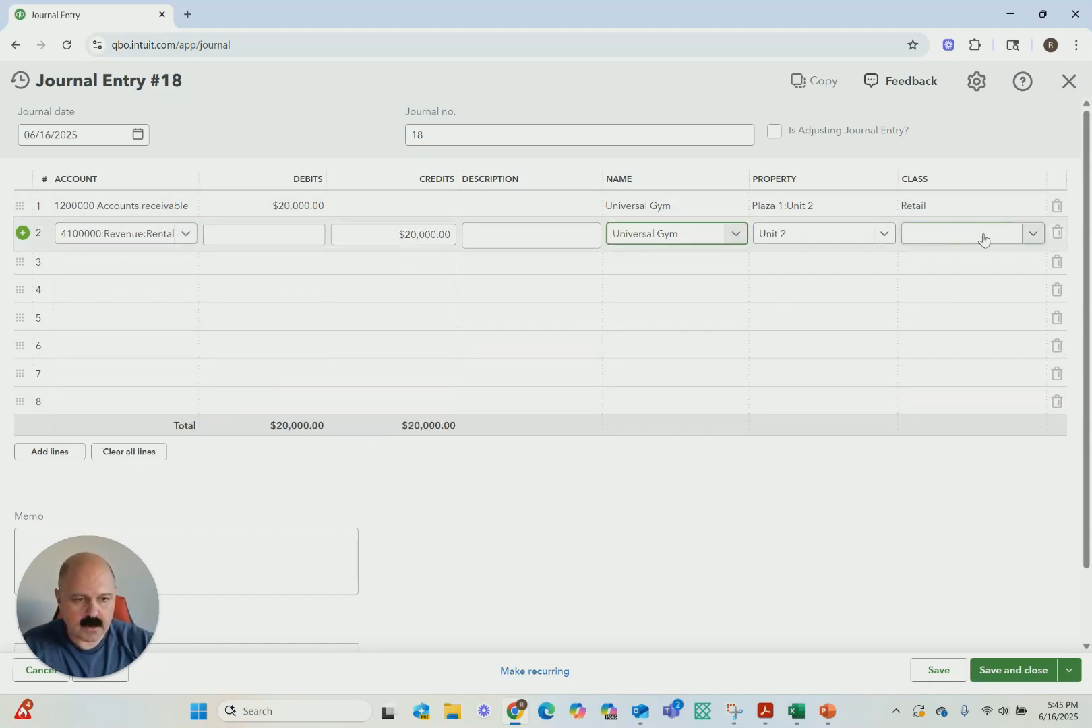
left_click(1012, 669)
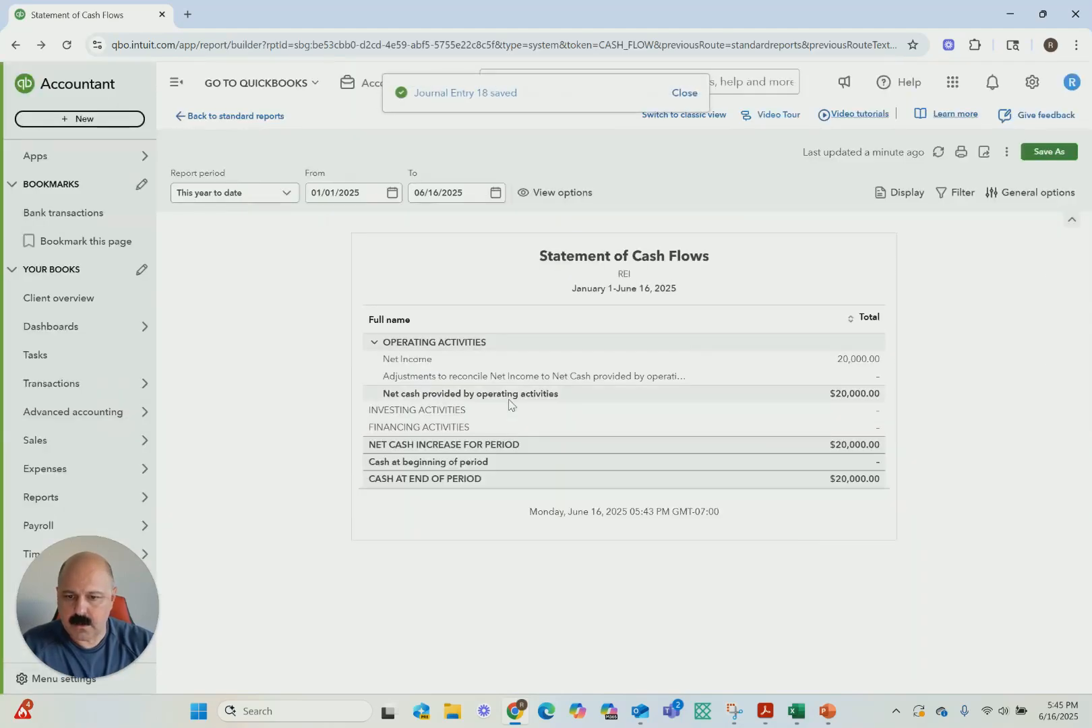
Run the Profit and Loss report for All Dates, review it, and return to the standard reports
left_click(196, 118)
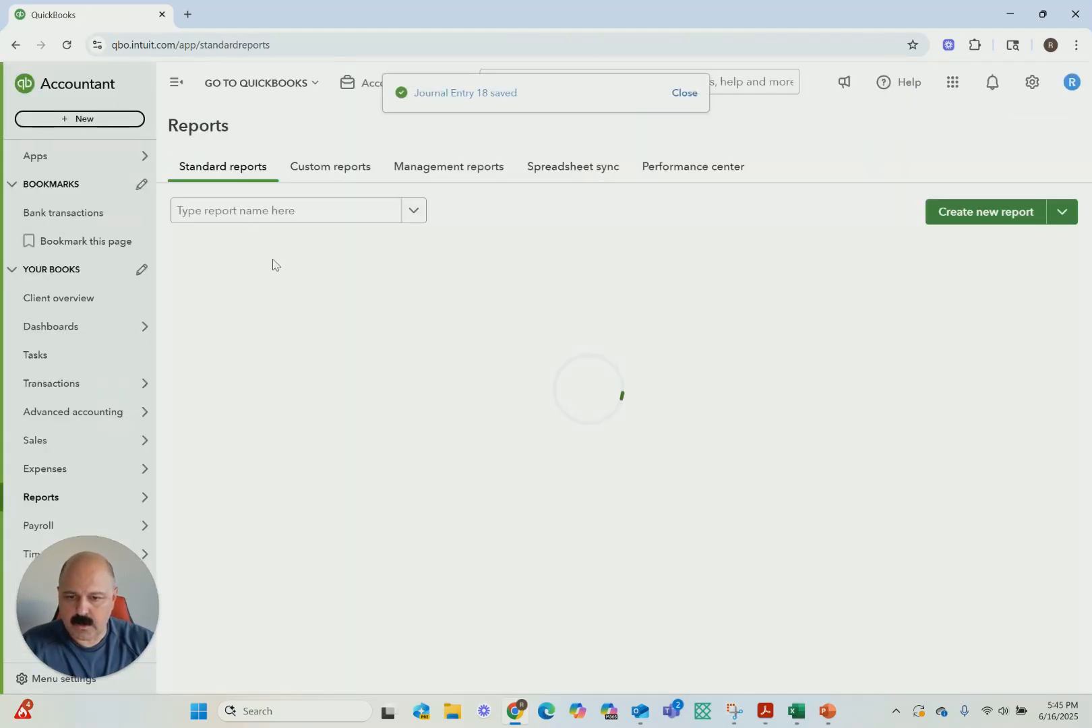
left_click(640, 288)
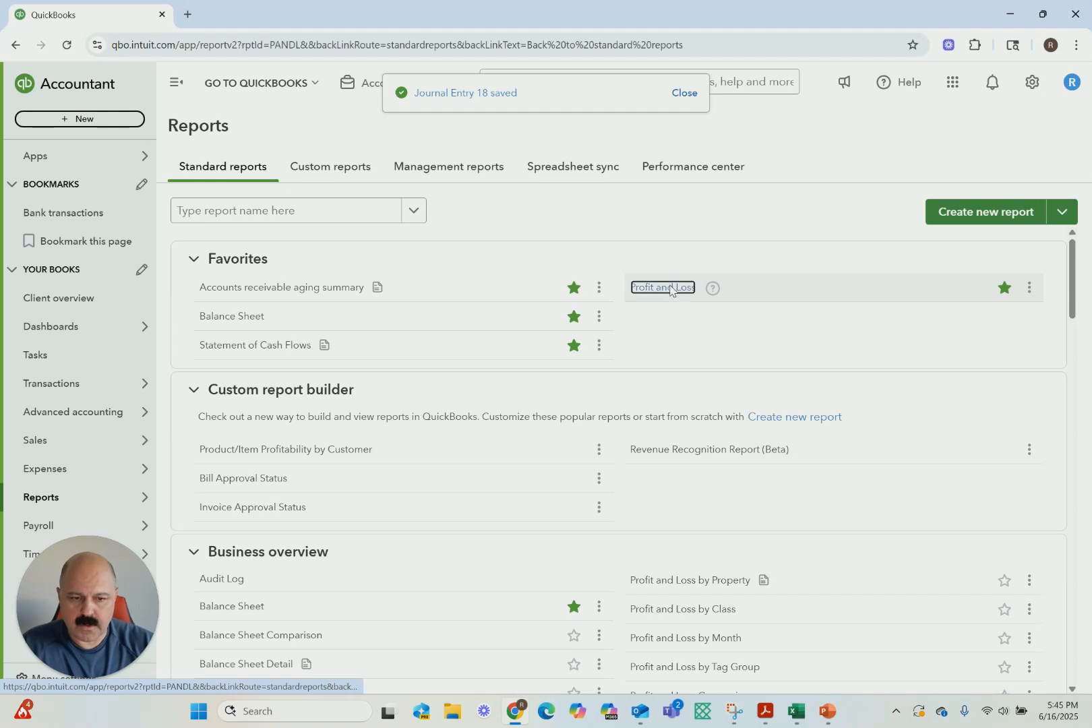
left_click(303, 194)
scroll(268, 215, "down", 3)
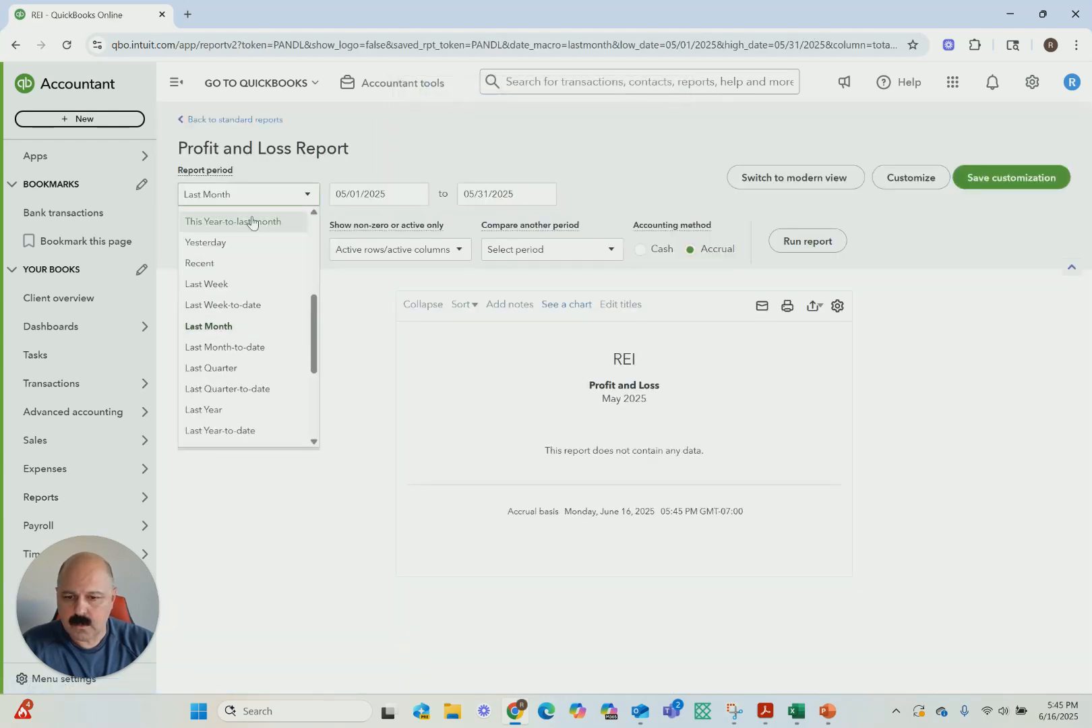
scroll(230, 314, "up", 3)
left_click(203, 220)
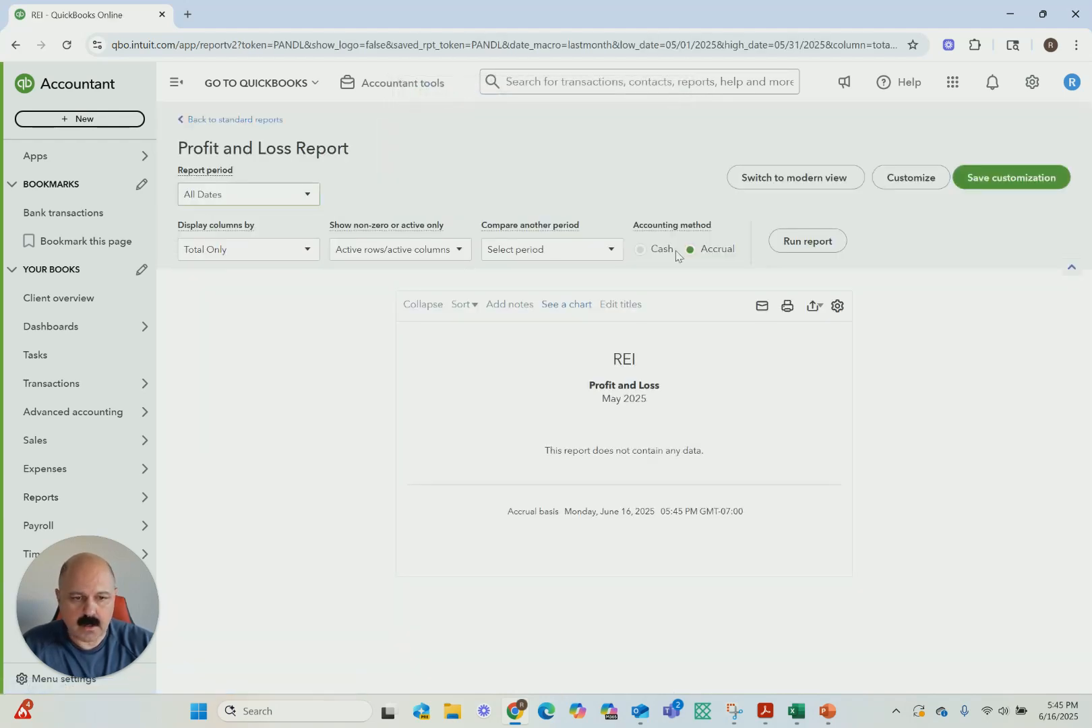
left_click(819, 240)
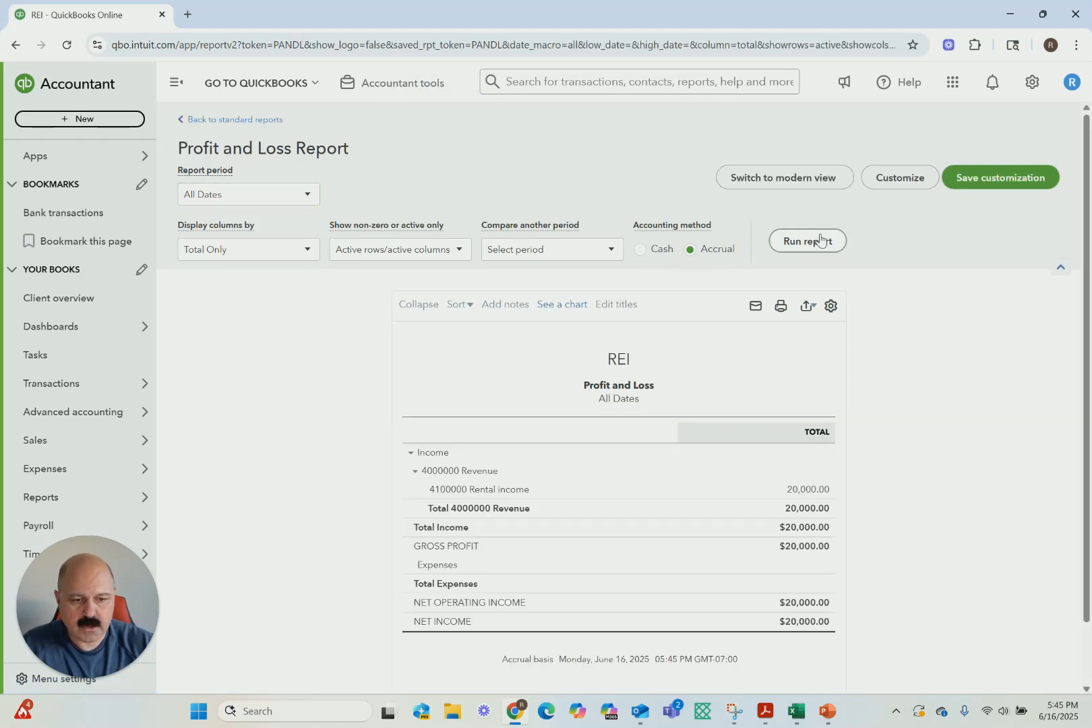
scroll(661, 445, "down", 1)
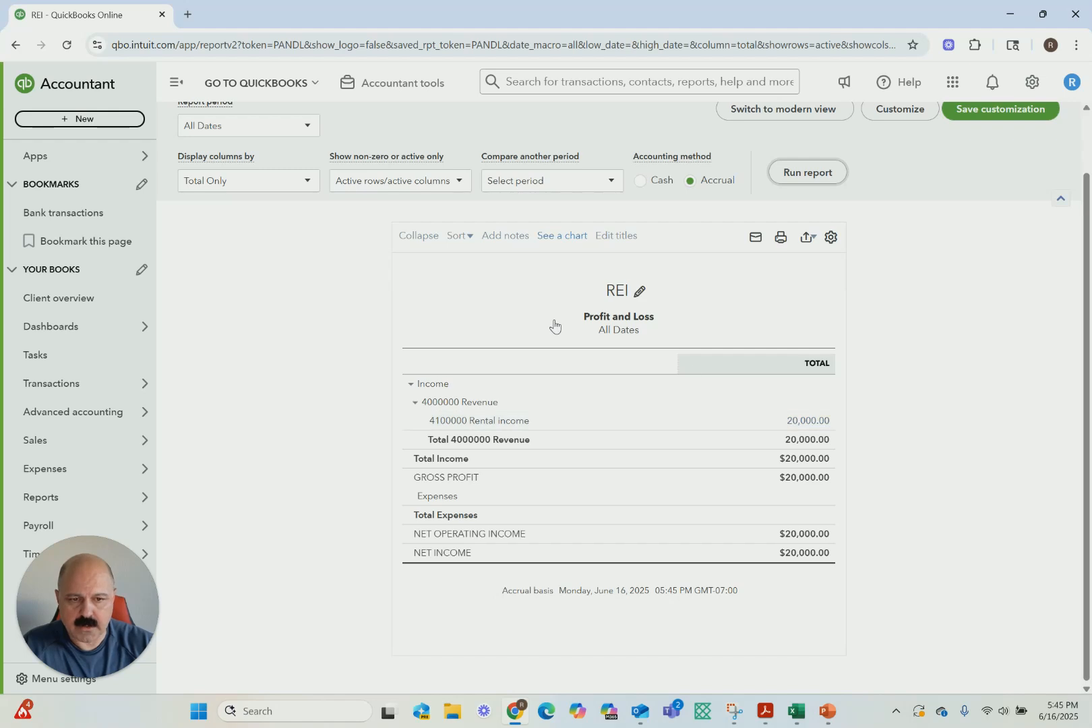
scroll(262, 340, "up", 1)
left_click(211, 126)
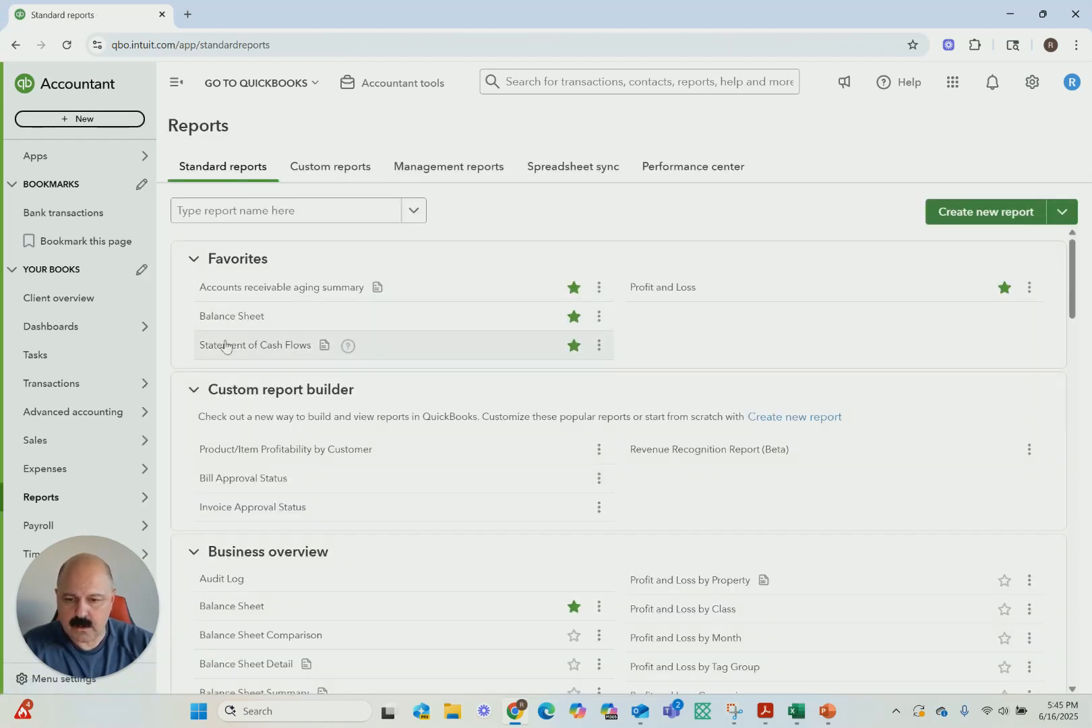
Run the Balance Sheet report with the report period set to All Dates
left_click(232, 316)
left_click(307, 202)
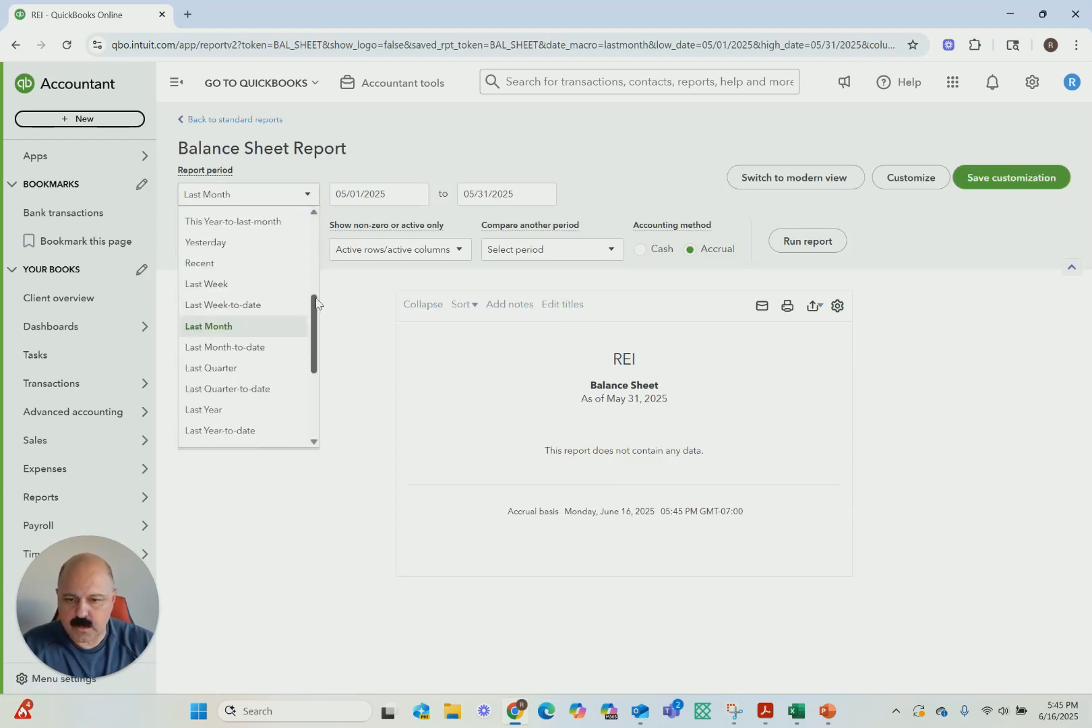
left_click_drag(316, 316, 319, 210)
left_click(219, 223)
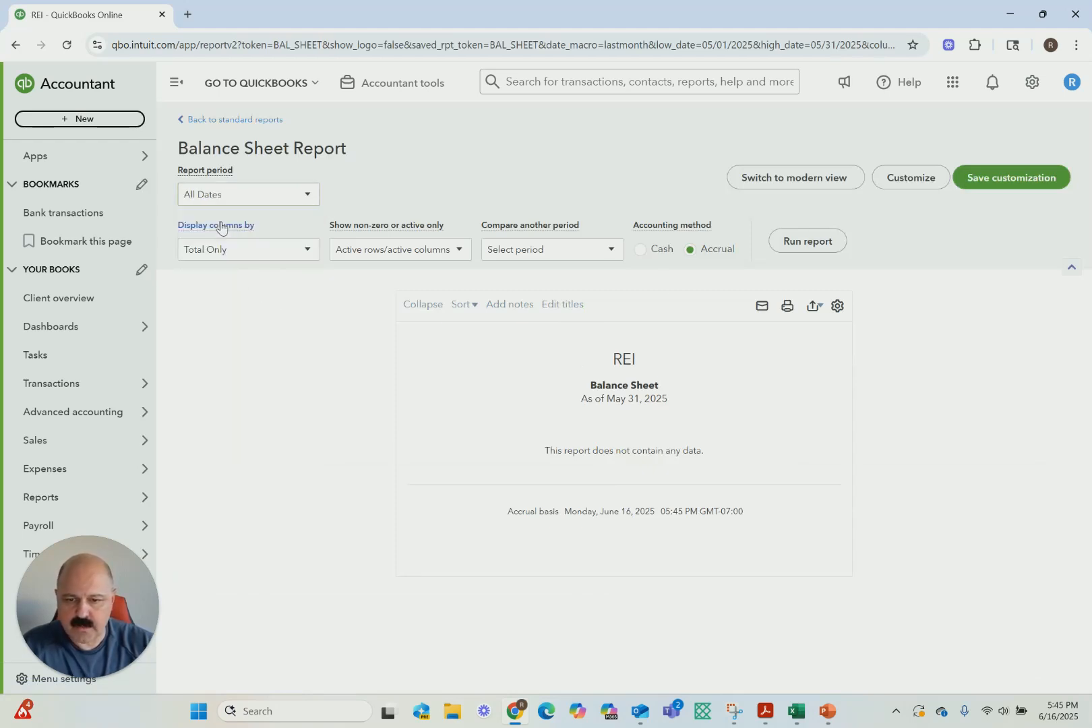
left_click(807, 241)
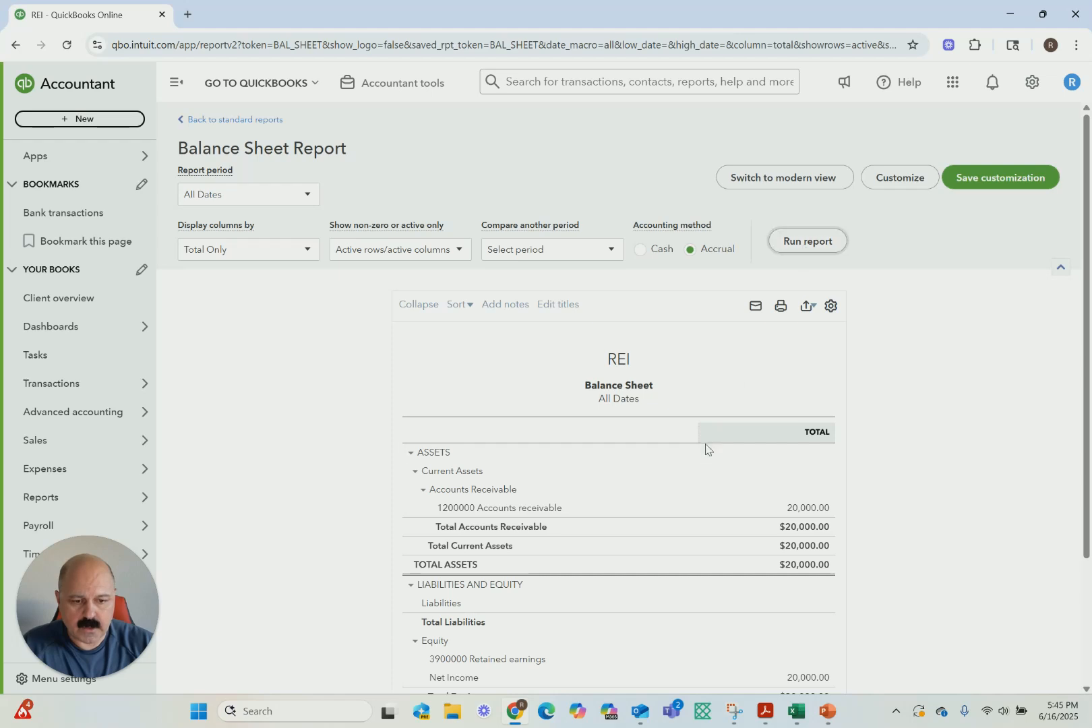
Review the Balance Sheet down to total liabilities and equity, and open the Statement of Cash Flows report
scroll(705, 448, "down", 3)
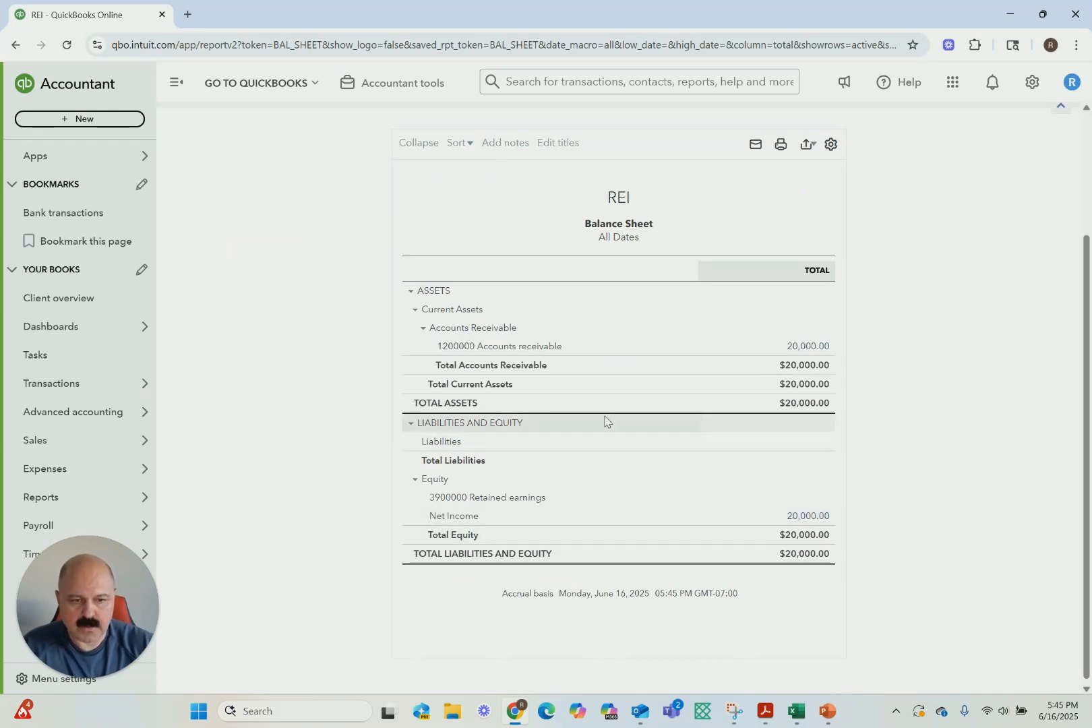
scroll(313, 338, "up", 3)
left_click(234, 120)
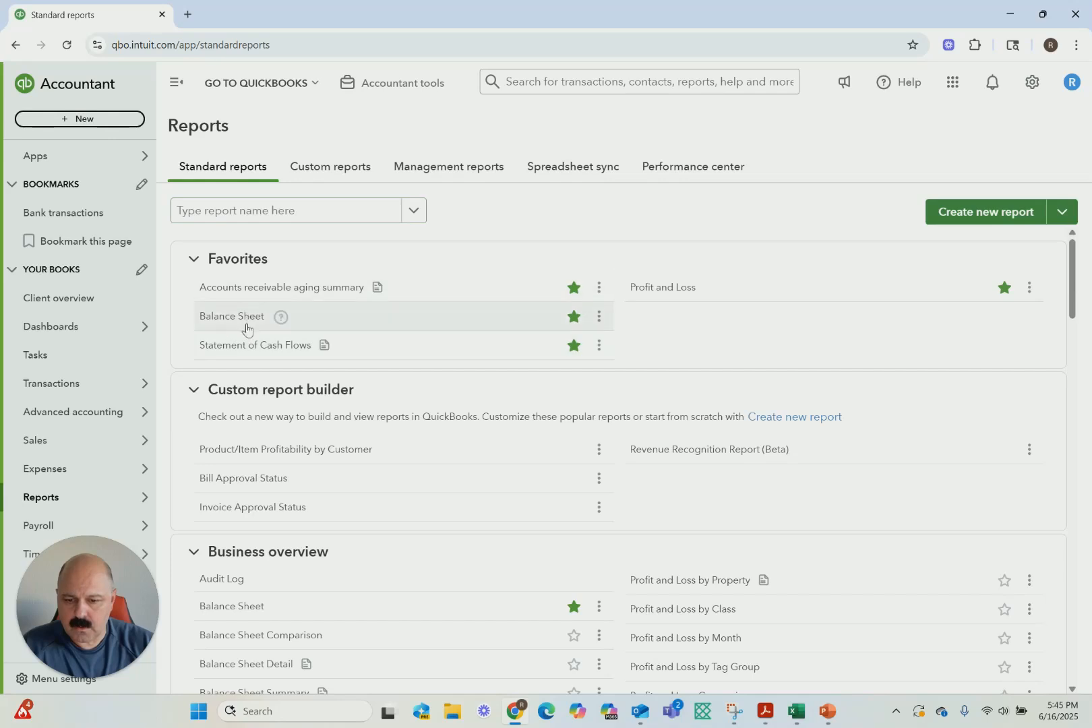
left_click(283, 345)
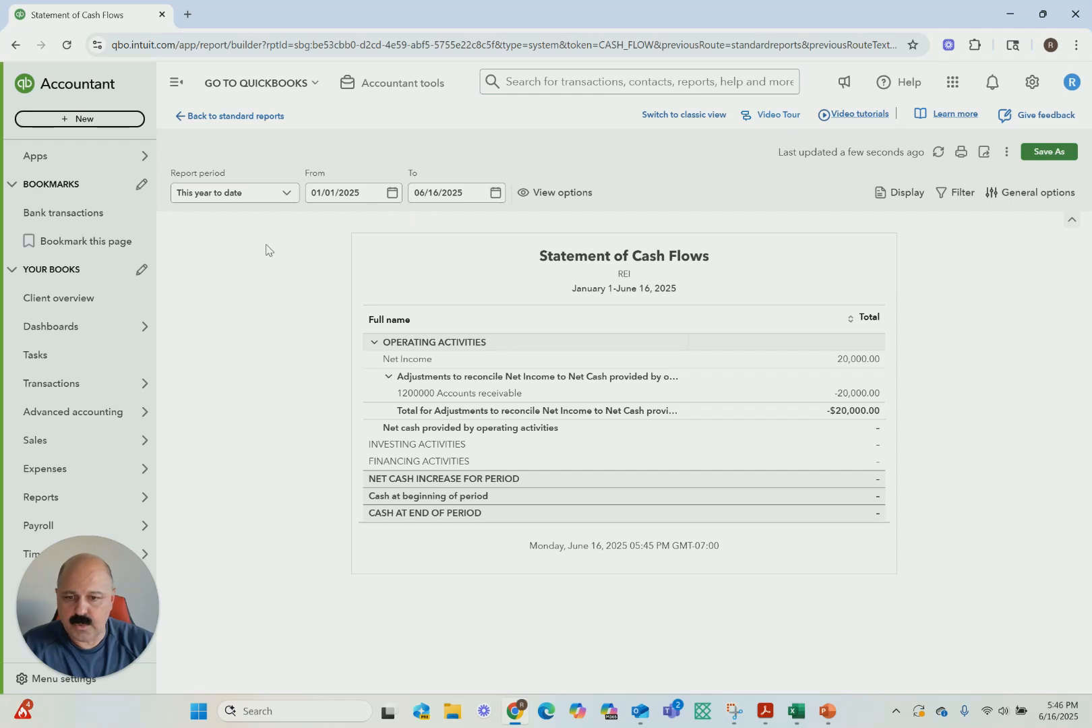
Start a new journal entry with a first line debiting 20,000 to the 1010000 Cash account
left_click(391, 83)
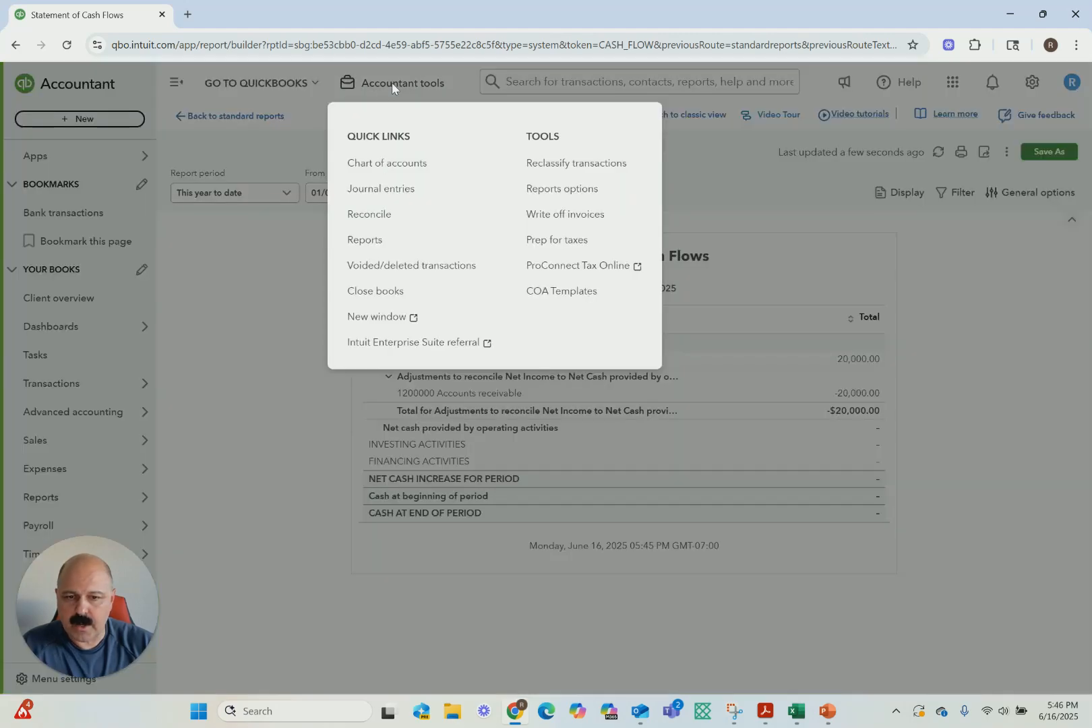
left_click(372, 190)
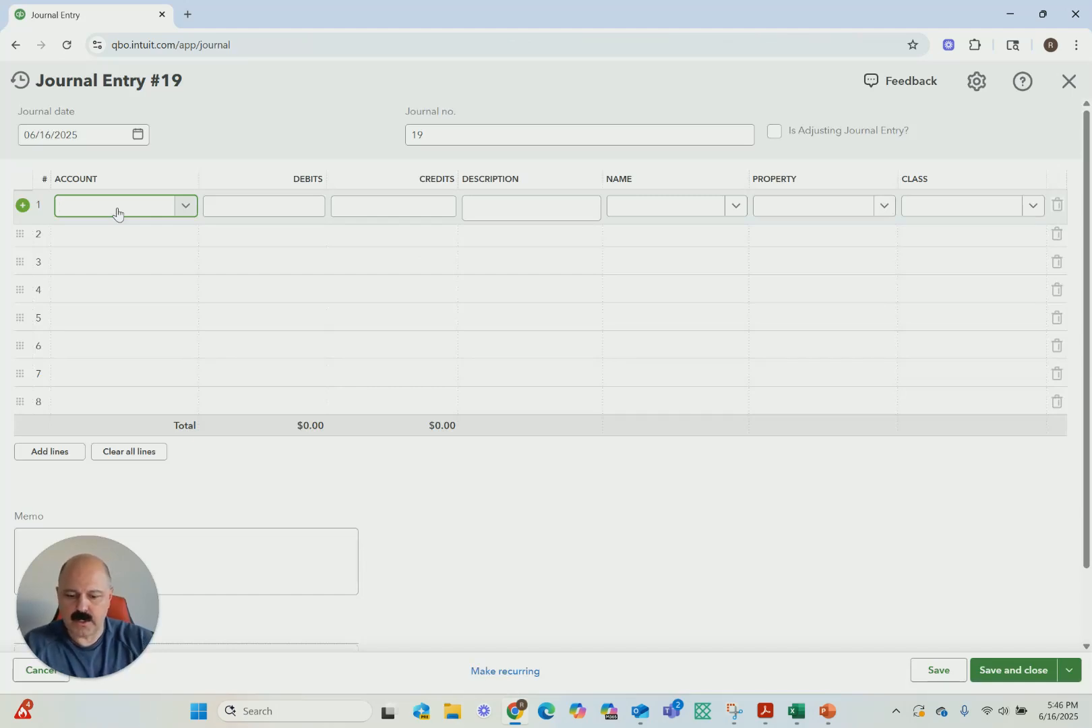
type("cash")
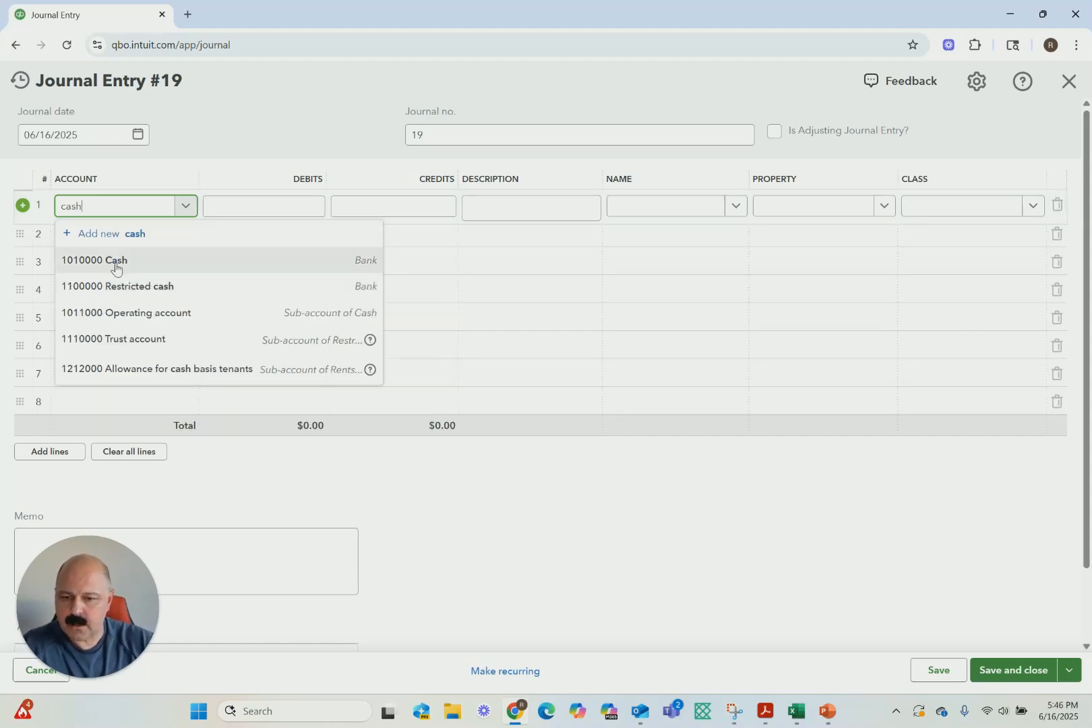
left_click(115, 264)
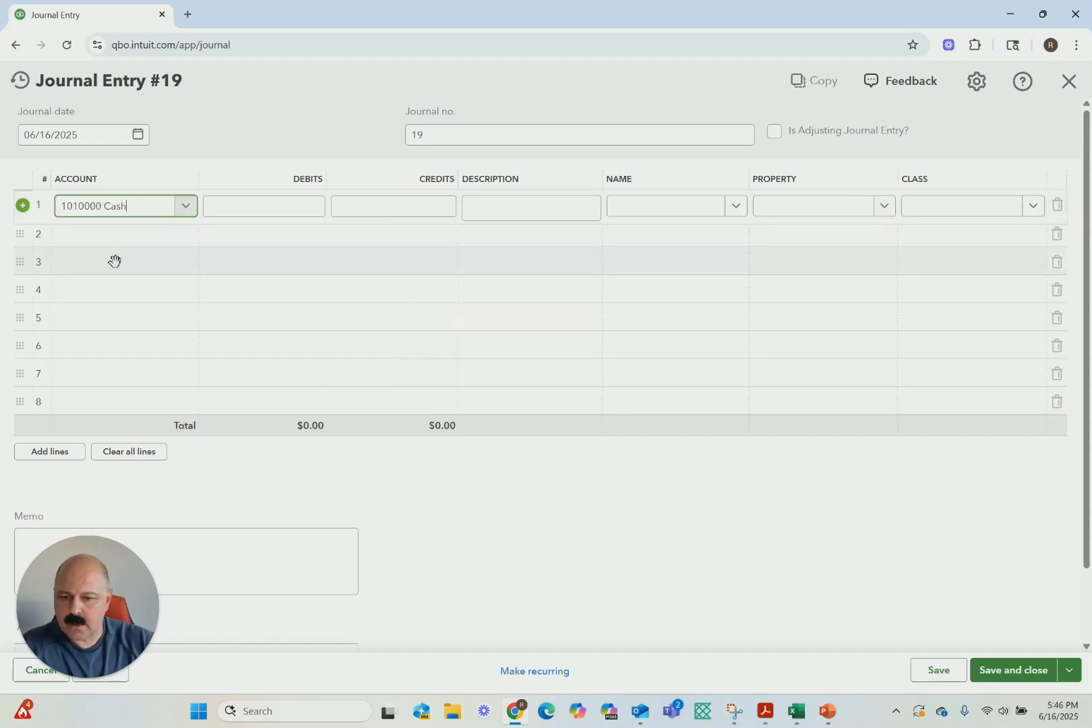
left_click(294, 216)
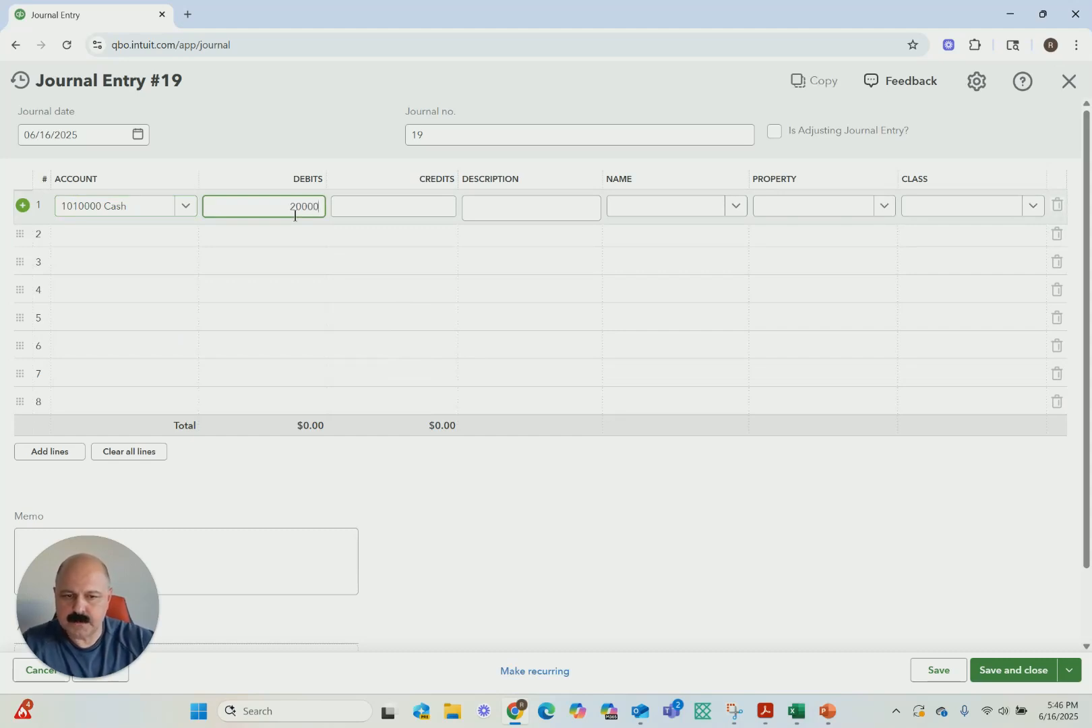
left_click(507, 319)
Assign the cash line to Universal Gym, Plaza 1 Unit 2 and class Retail
left_click(684, 205)
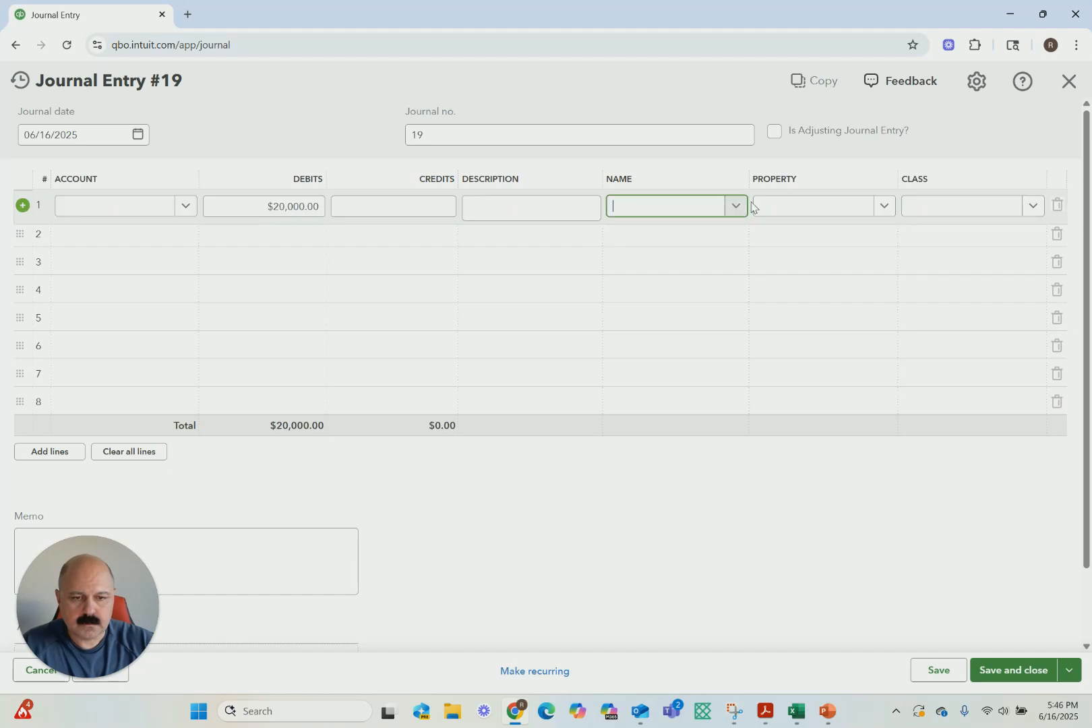
left_click(739, 208)
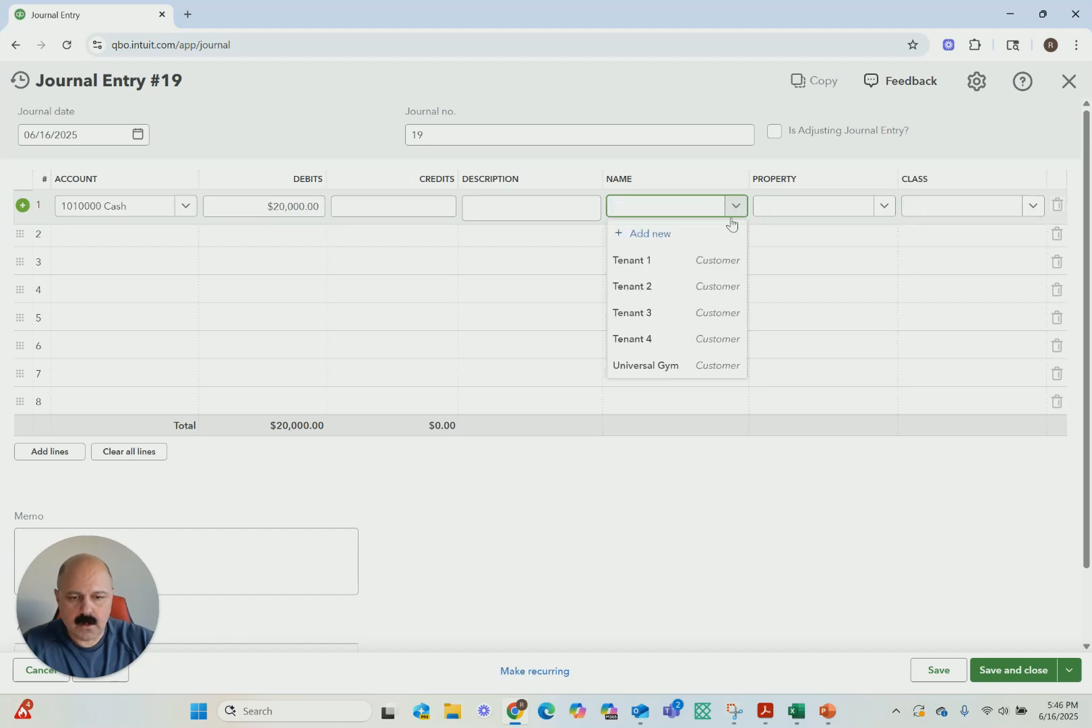
left_click(648, 365)
left_click(883, 207)
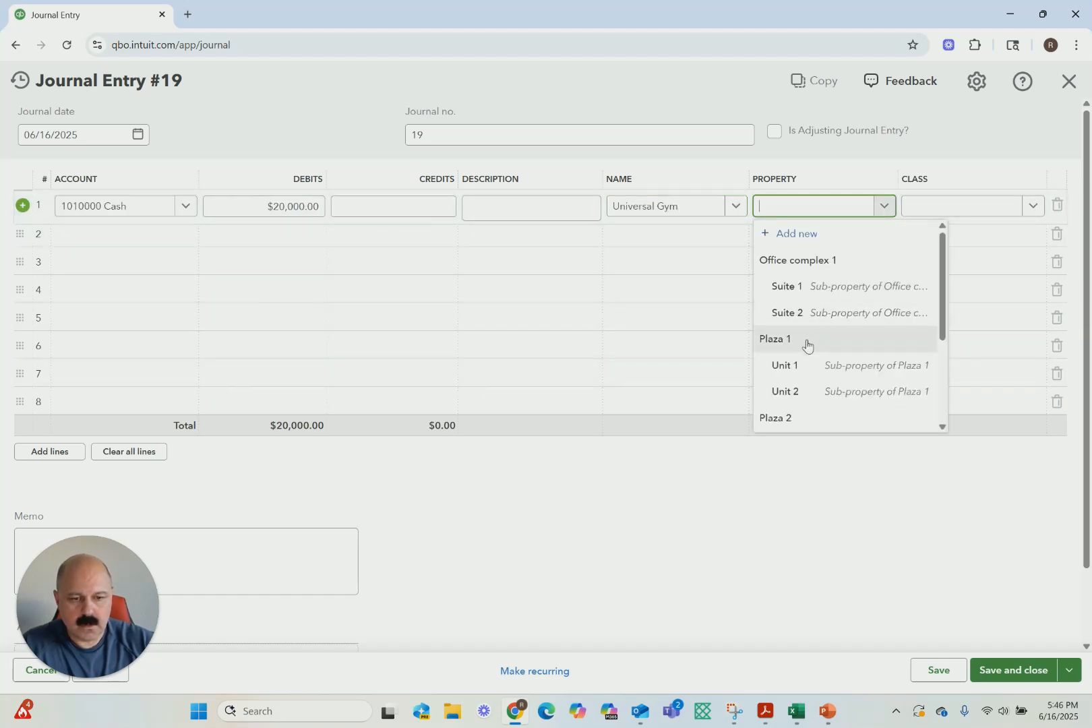
left_click(791, 392)
left_click(1031, 207)
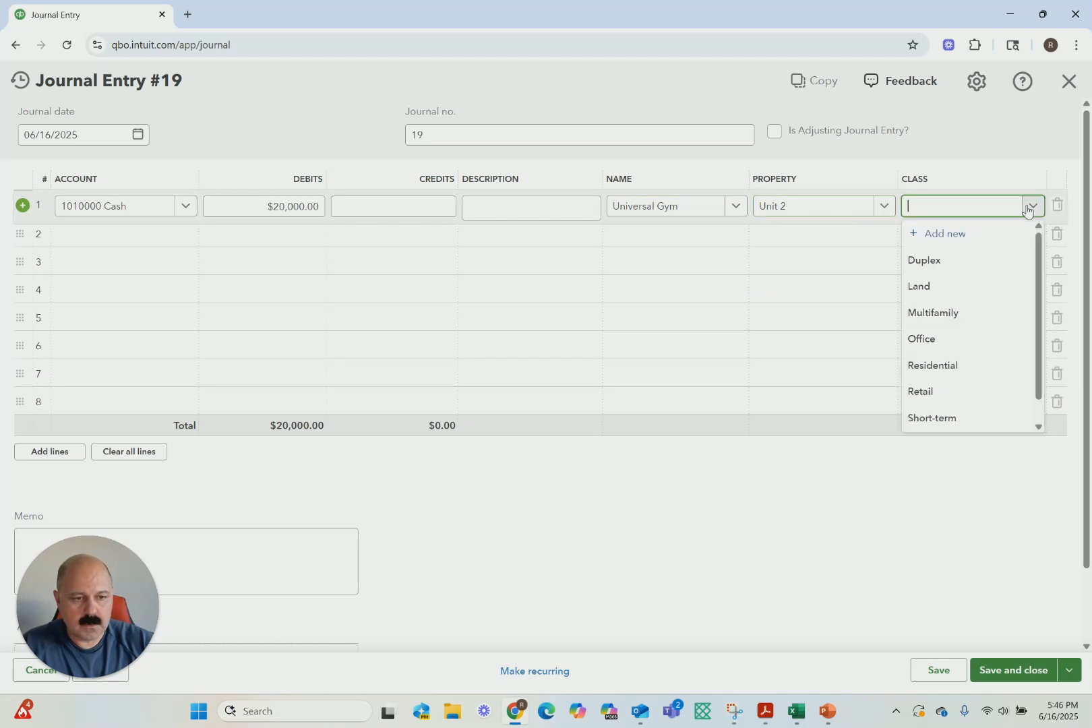
left_click(922, 391)
Add a second journal line crediting 20,000 to the 1200000 Accounts receivable account
left_click(150, 242)
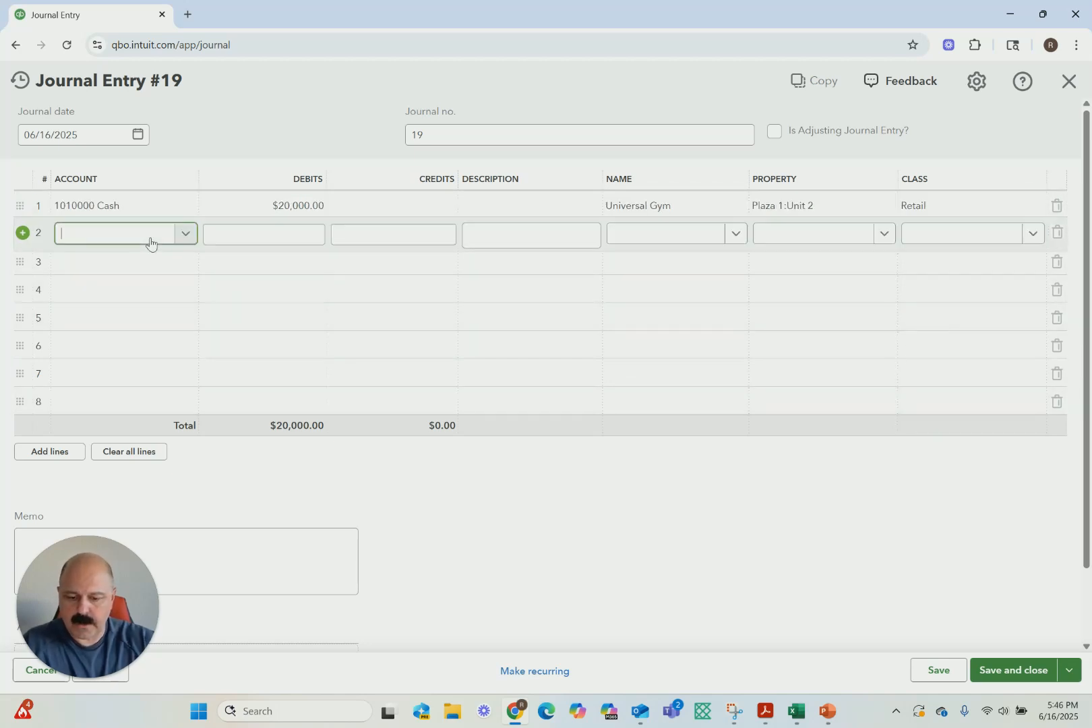
type("ar")
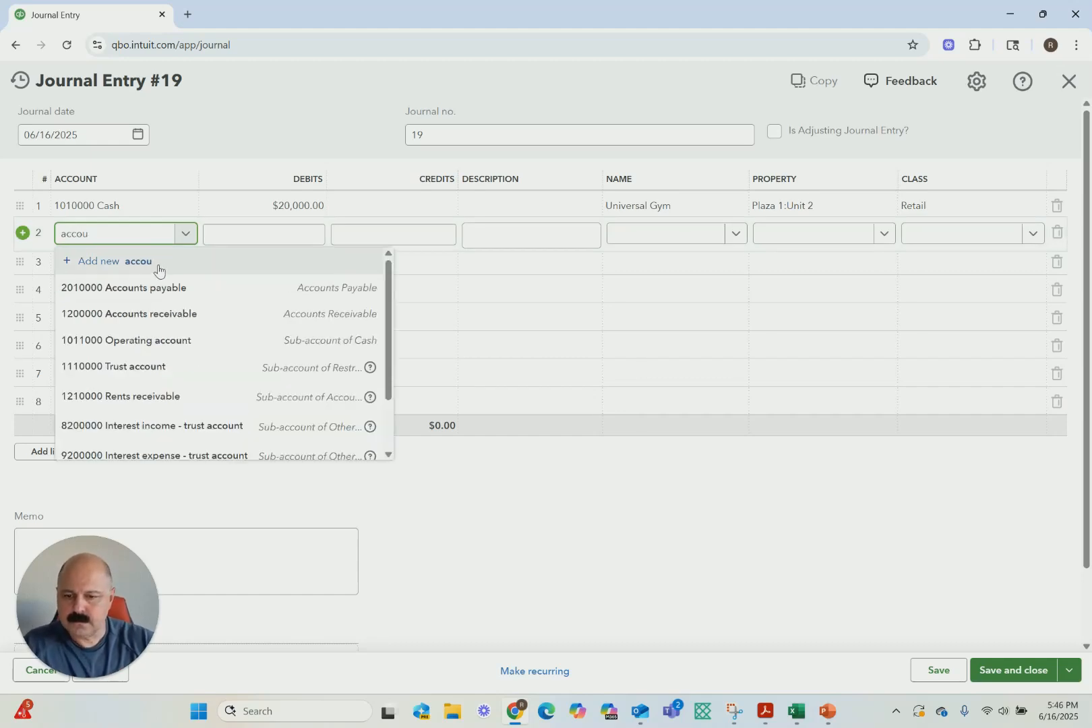
left_click(127, 311)
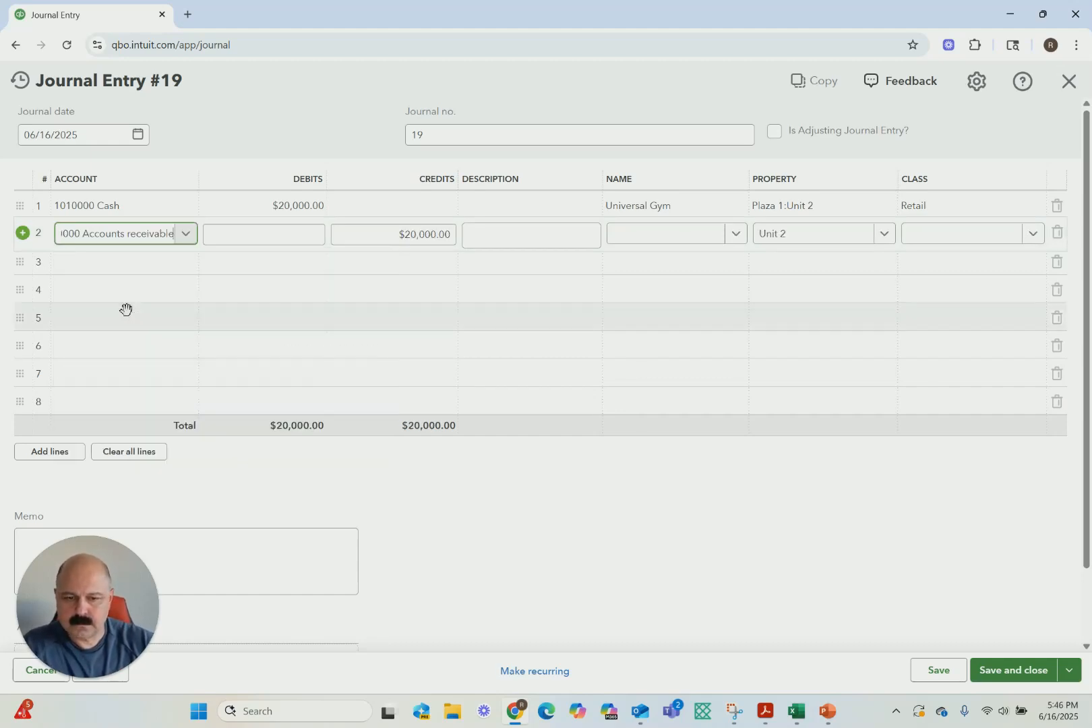
Assign the accounts receivable line to Universal Gym and class Retail, and save and close the journal entry
left_click(735, 233)
left_click(663, 394)
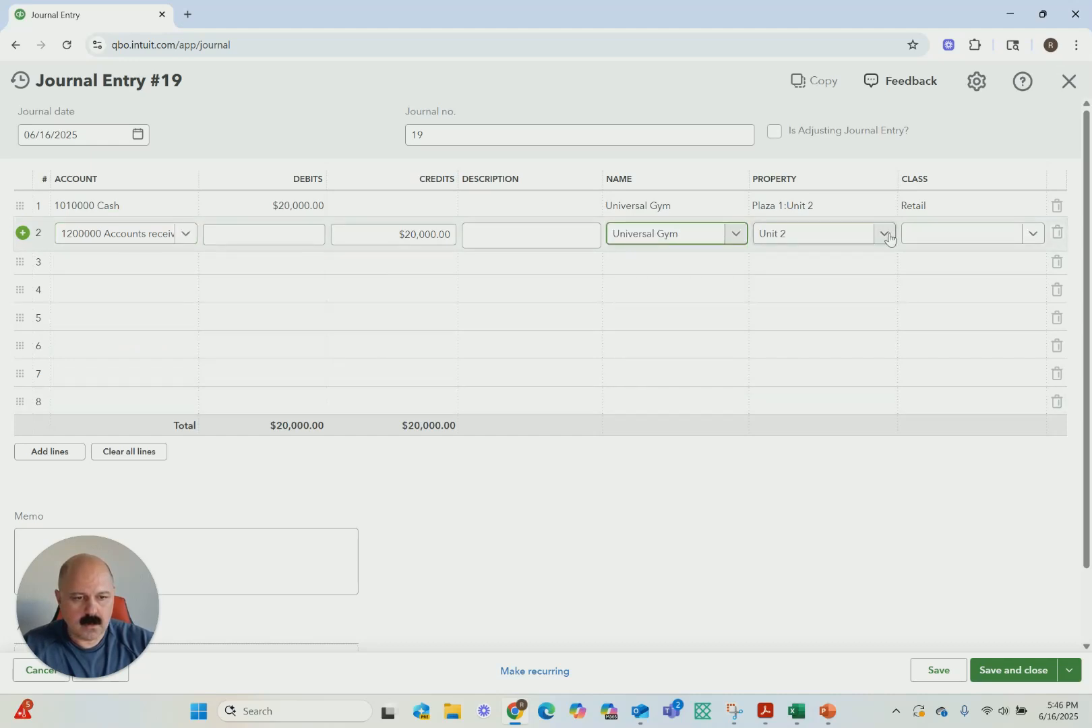
left_click(1033, 233)
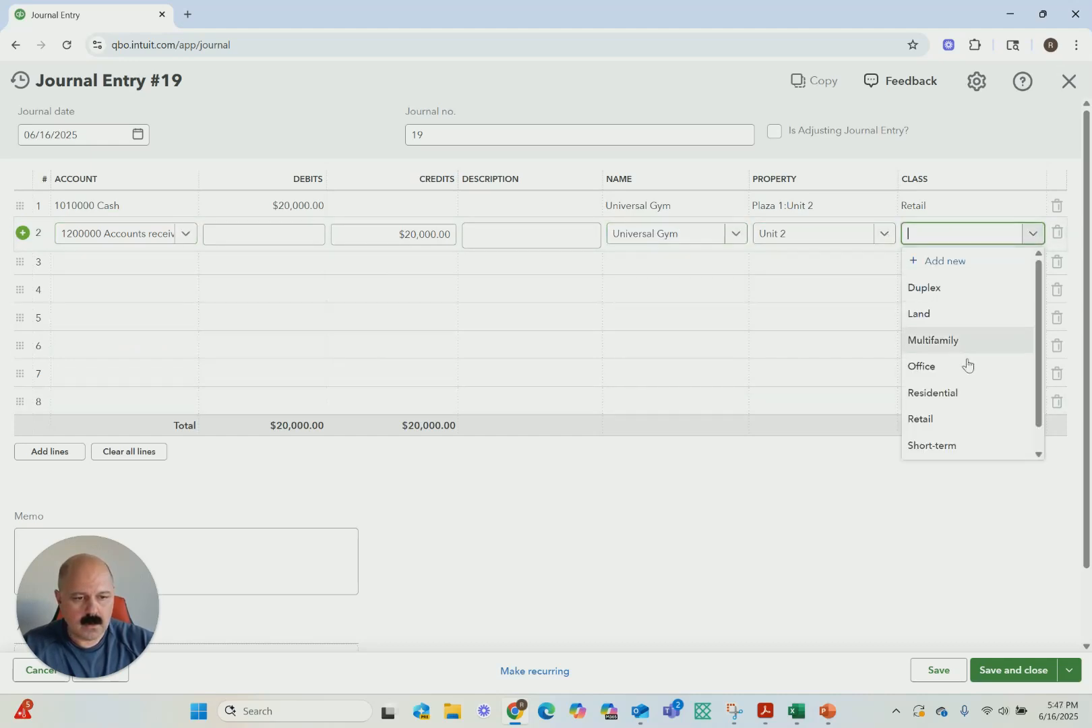
left_click(928, 419)
left_click(1011, 669)
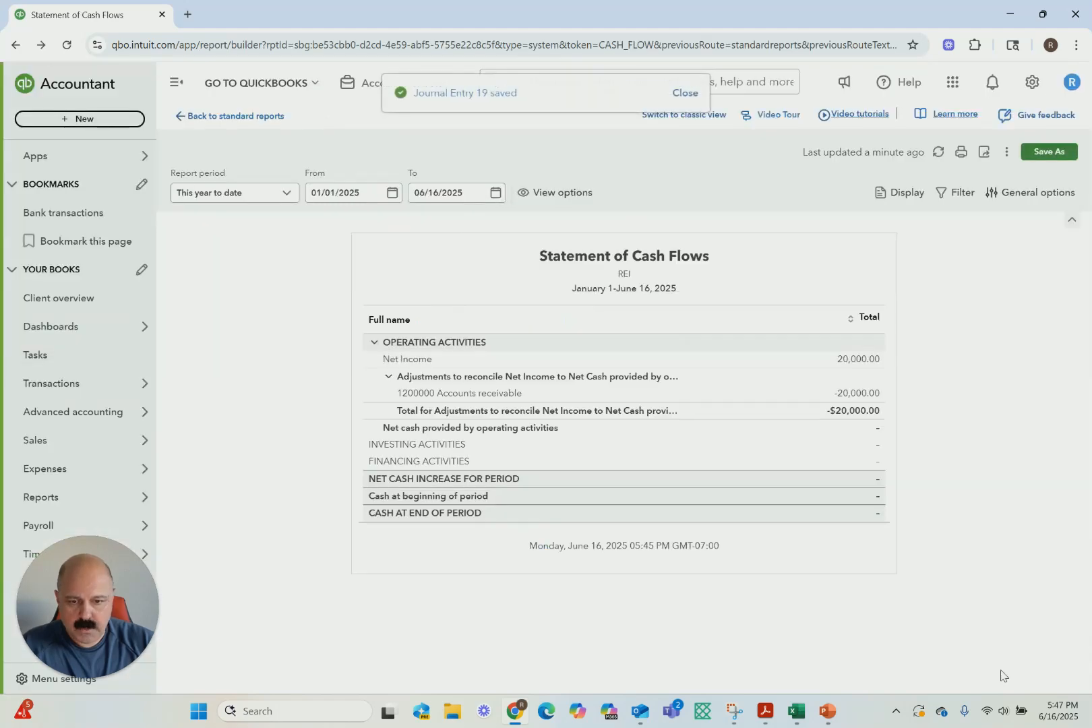
Return to the standard reports and run the Profit and Loss report for All Dates
left_click(182, 116)
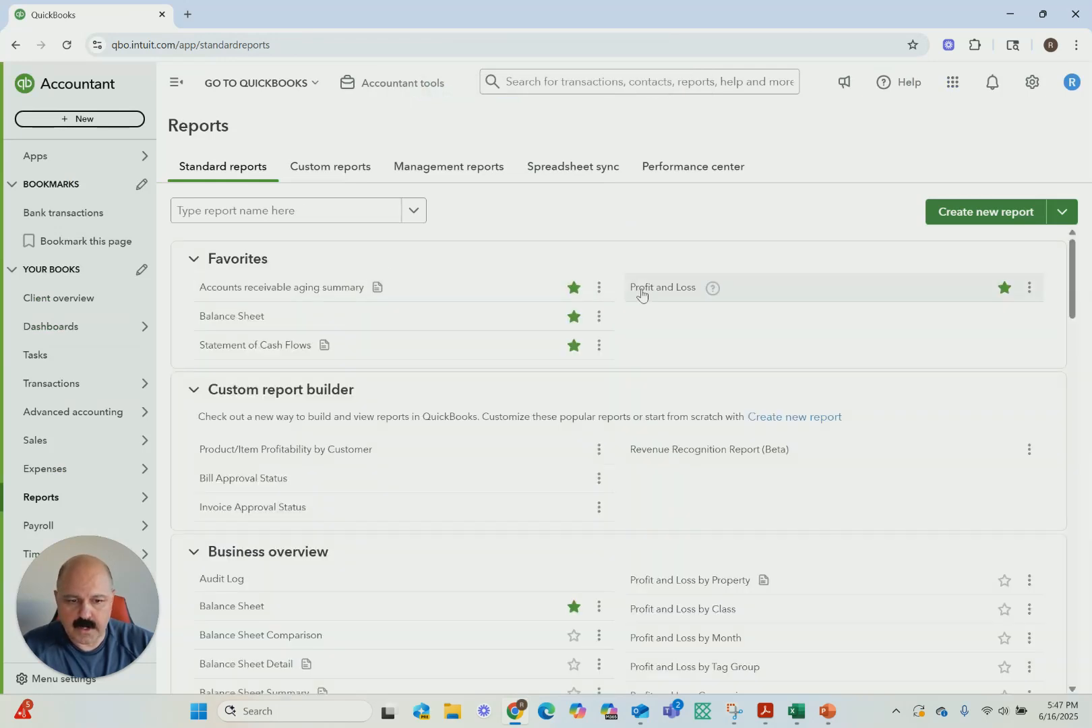
left_click(640, 291)
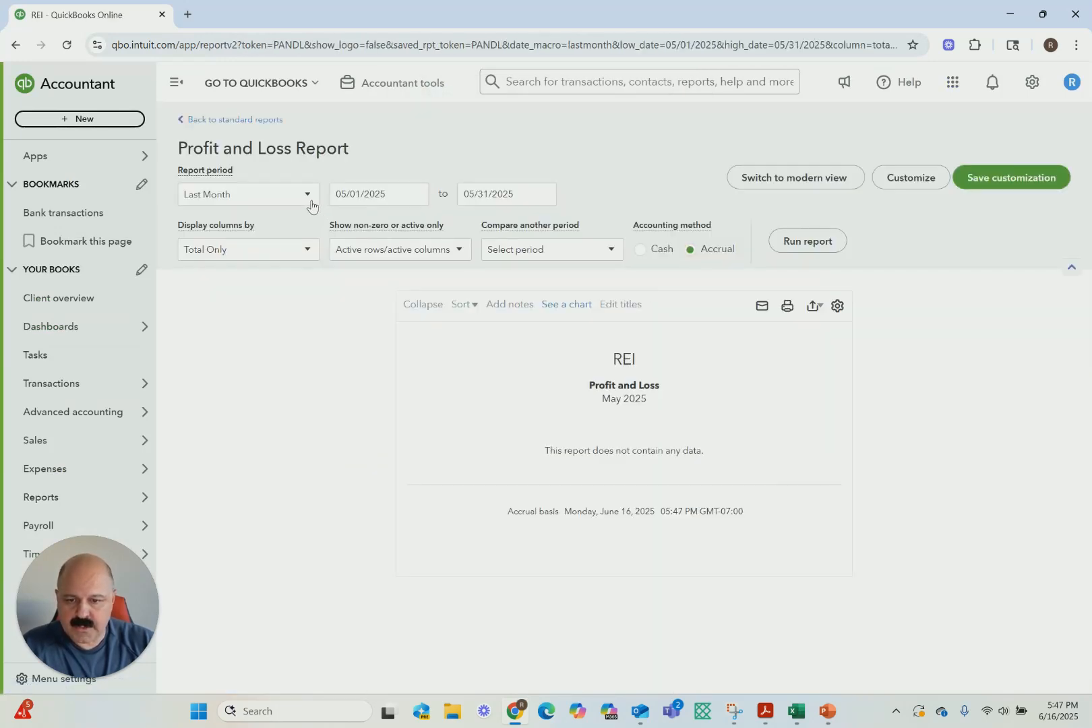
left_click(312, 202)
scroll(266, 283, "up", 5)
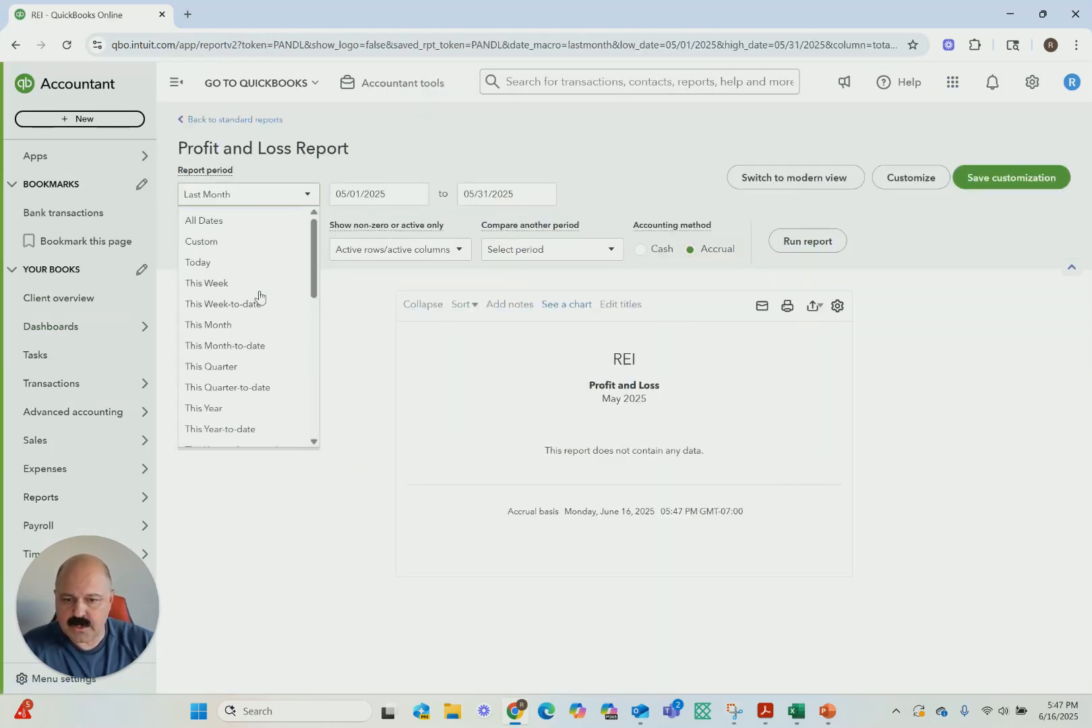
left_click(210, 225)
left_click(787, 243)
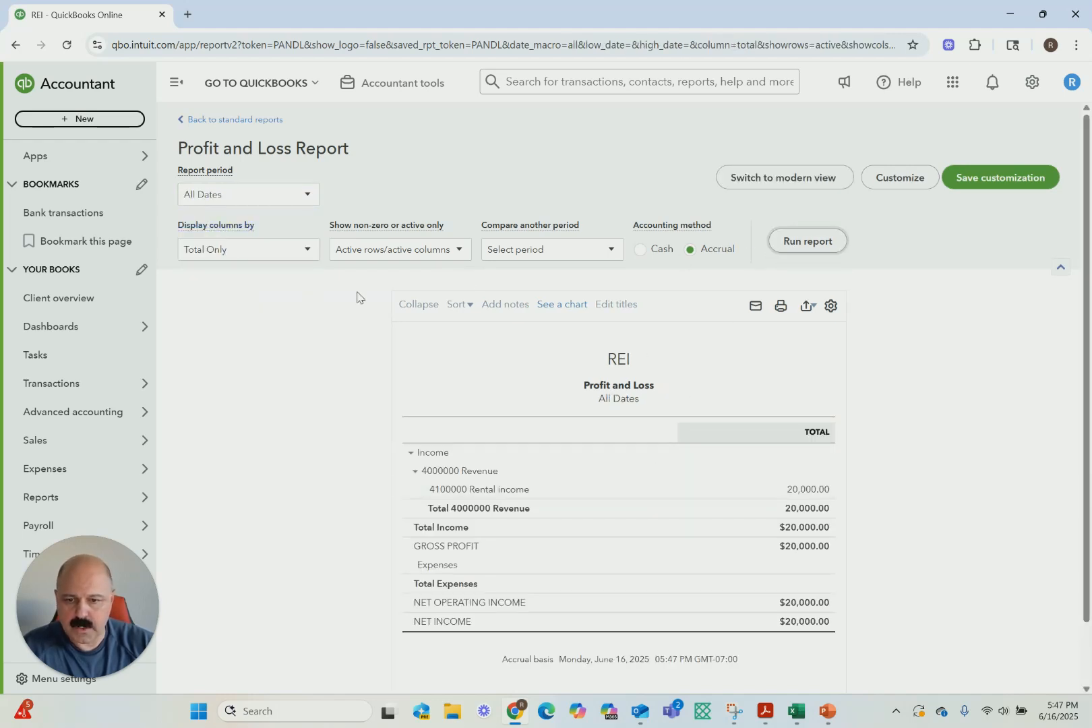
Run and review the Balance Sheet report for All Dates, and open the Statement of Cash Flows report
left_click(228, 121)
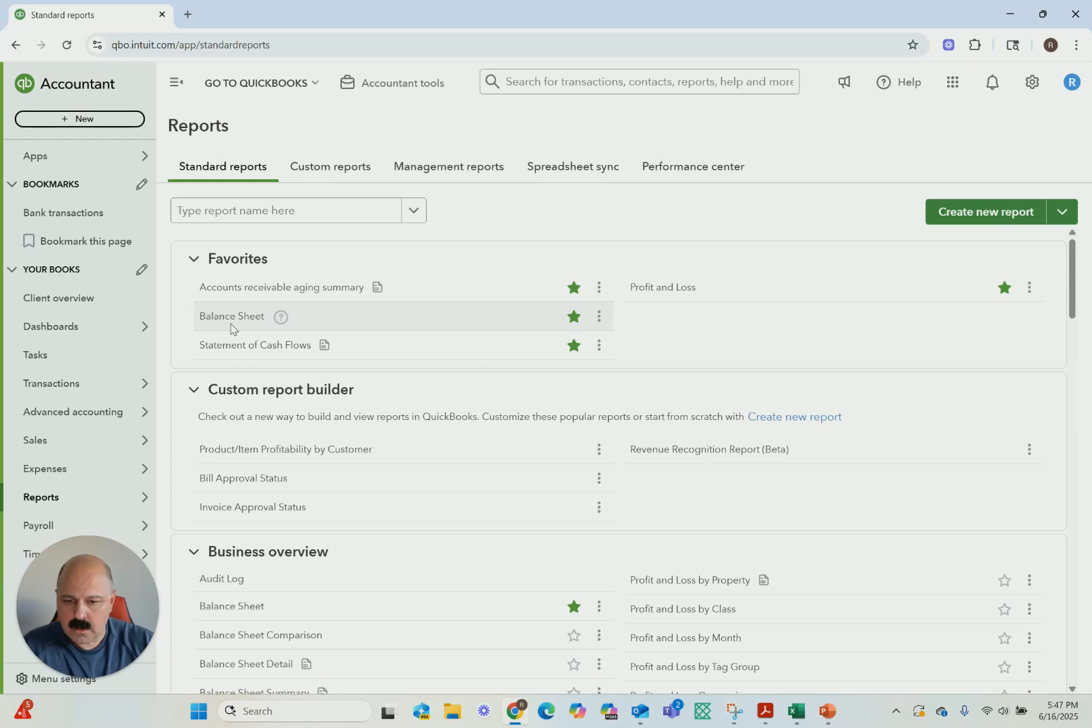
left_click(232, 317)
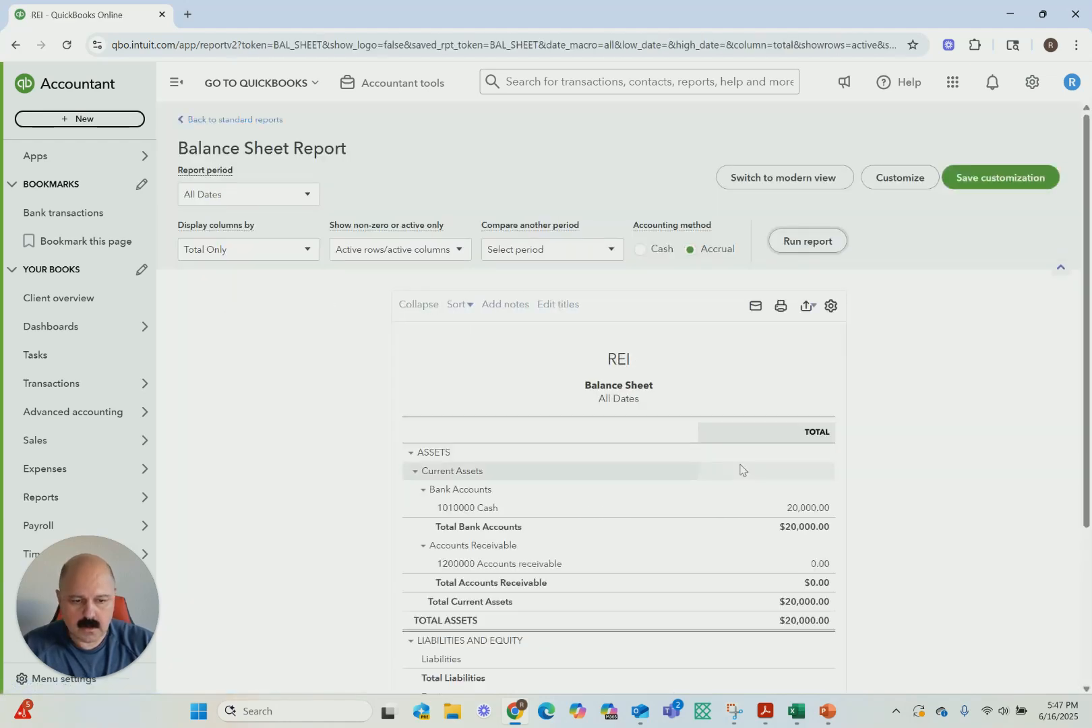
scroll(738, 468, "down", 1)
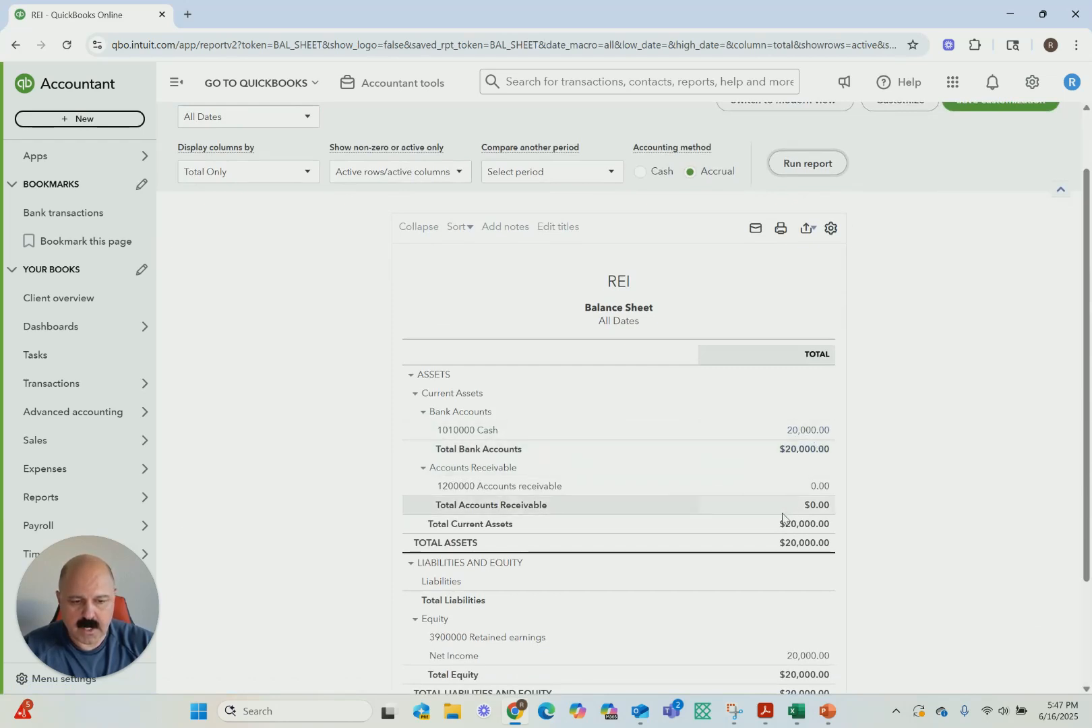
scroll(815, 505, "down", 1)
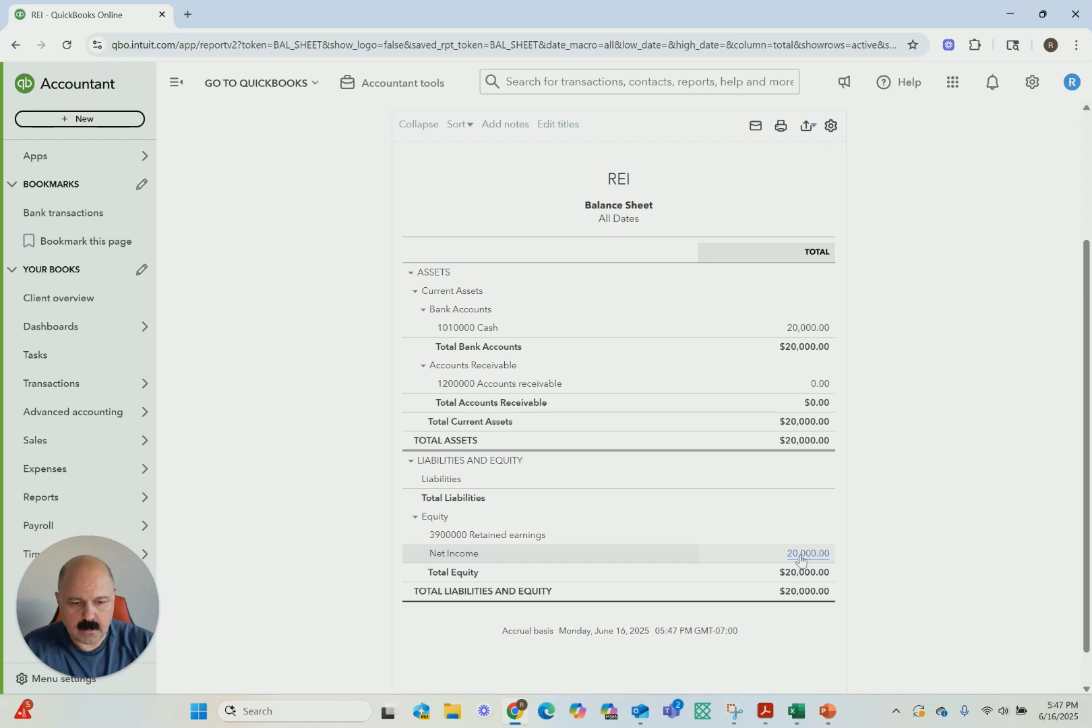
scroll(365, 397, "up", 2)
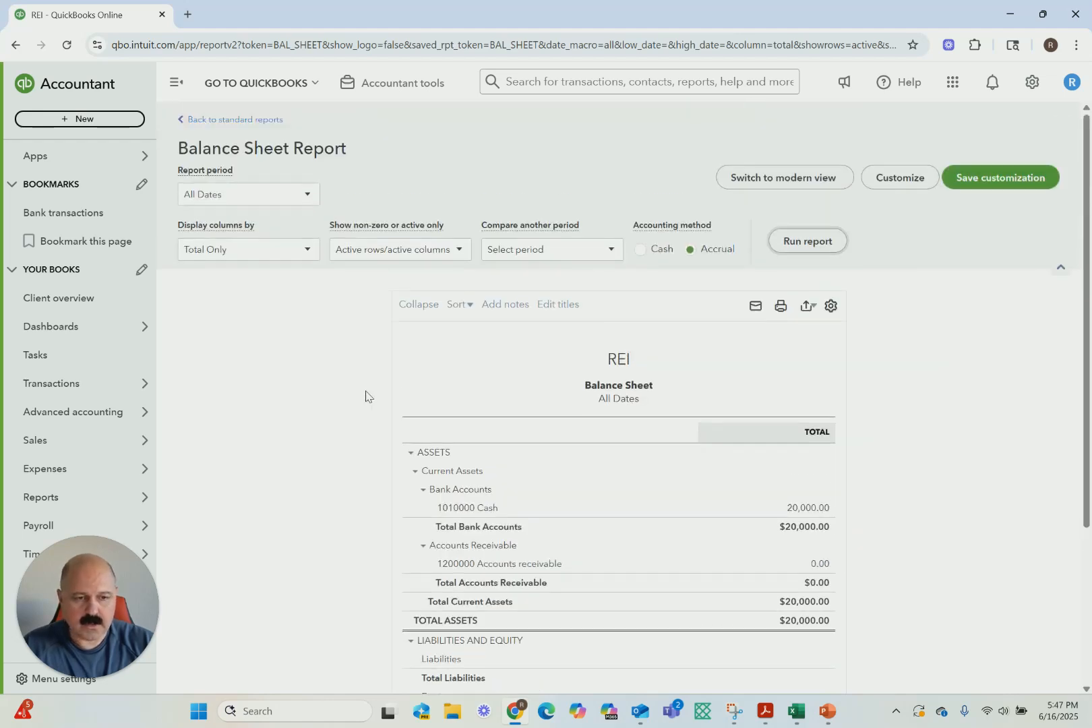
left_click(195, 119)
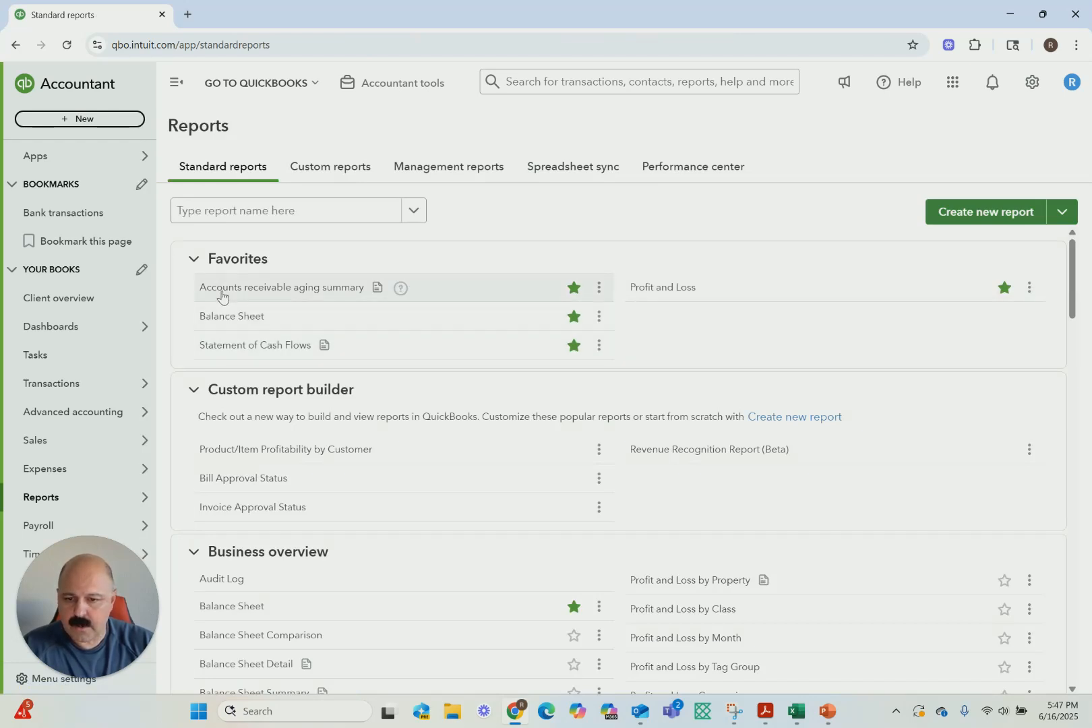
left_click(232, 344)
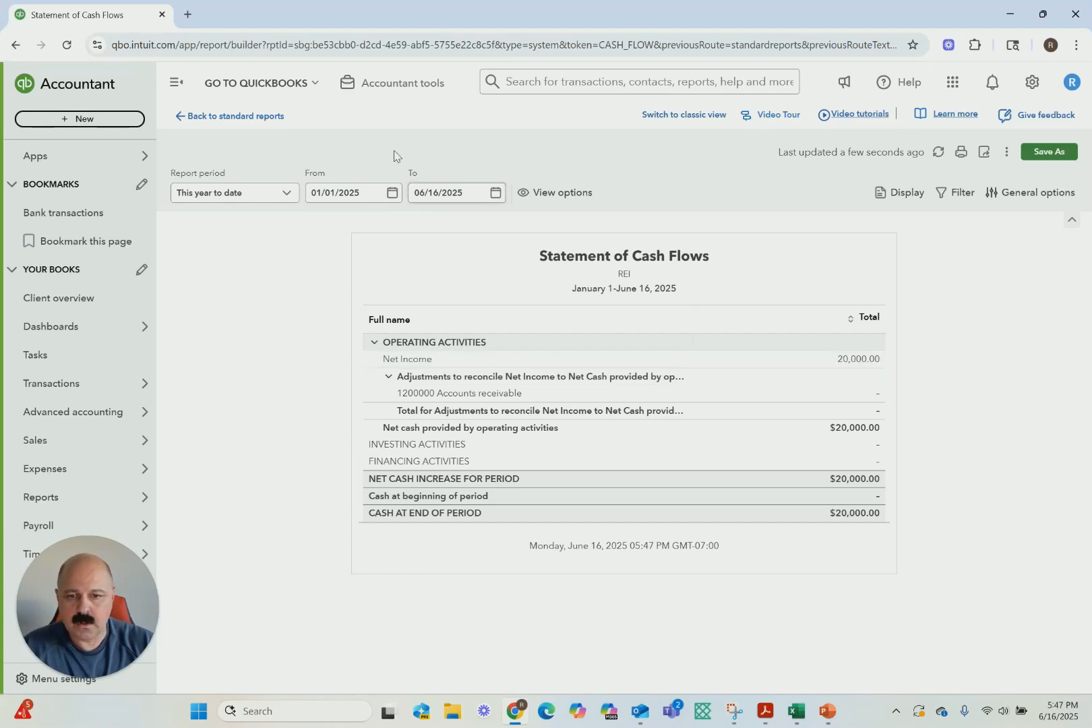
Open the recent journal entry debiting 1010000 Cash and crediting 1200000 Accounts receivable, and delete it
left_click(375, 84)
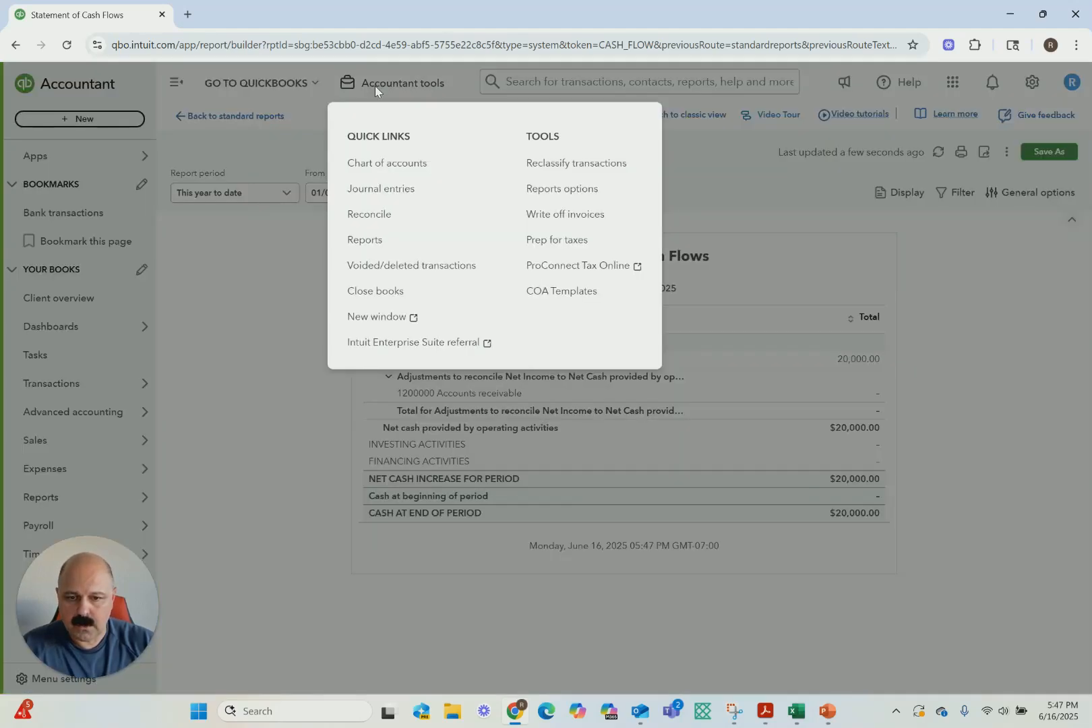
left_click(392, 197)
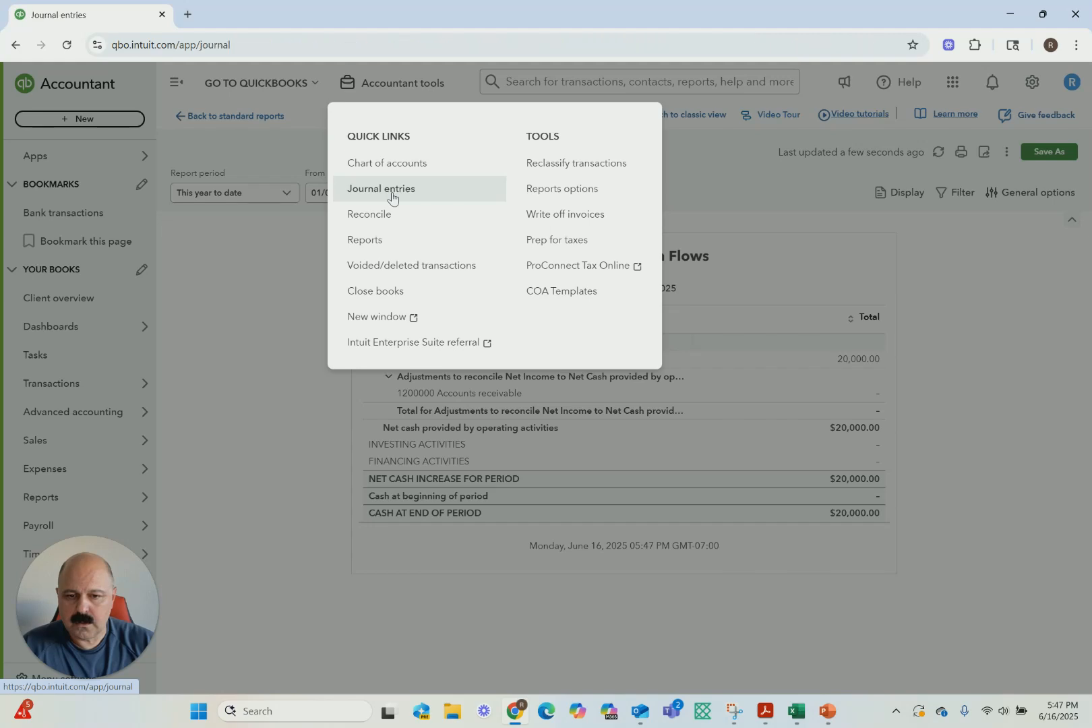
left_click(22, 81)
left_click(107, 170)
left_click(574, 669)
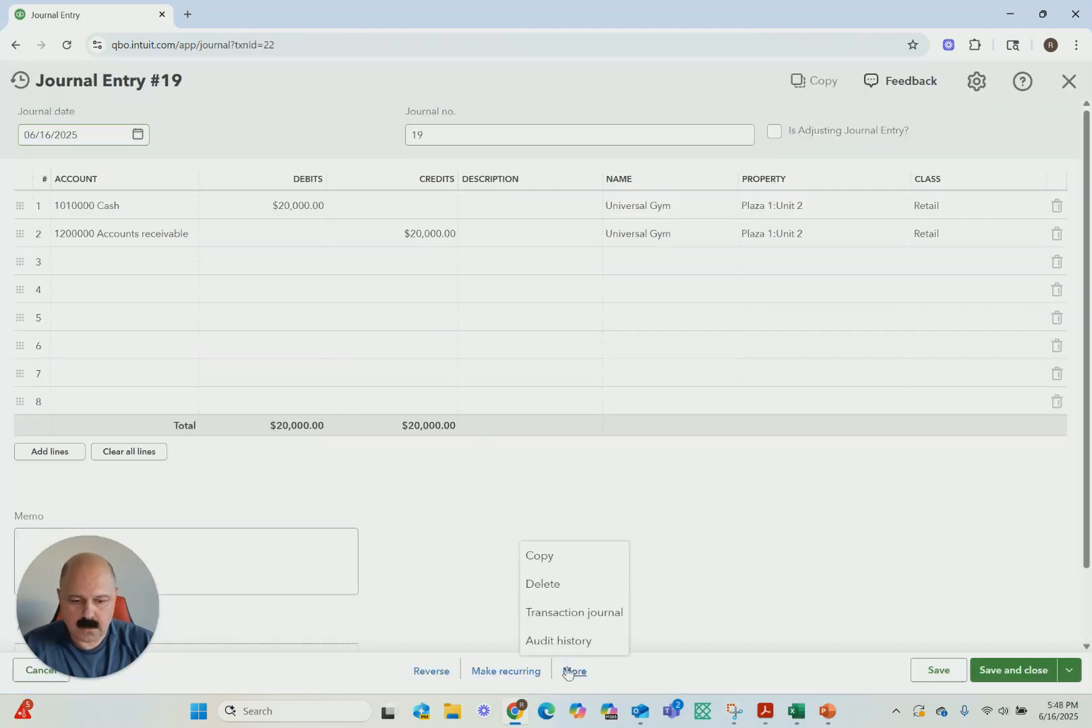
left_click(543, 587)
left_click(584, 442)
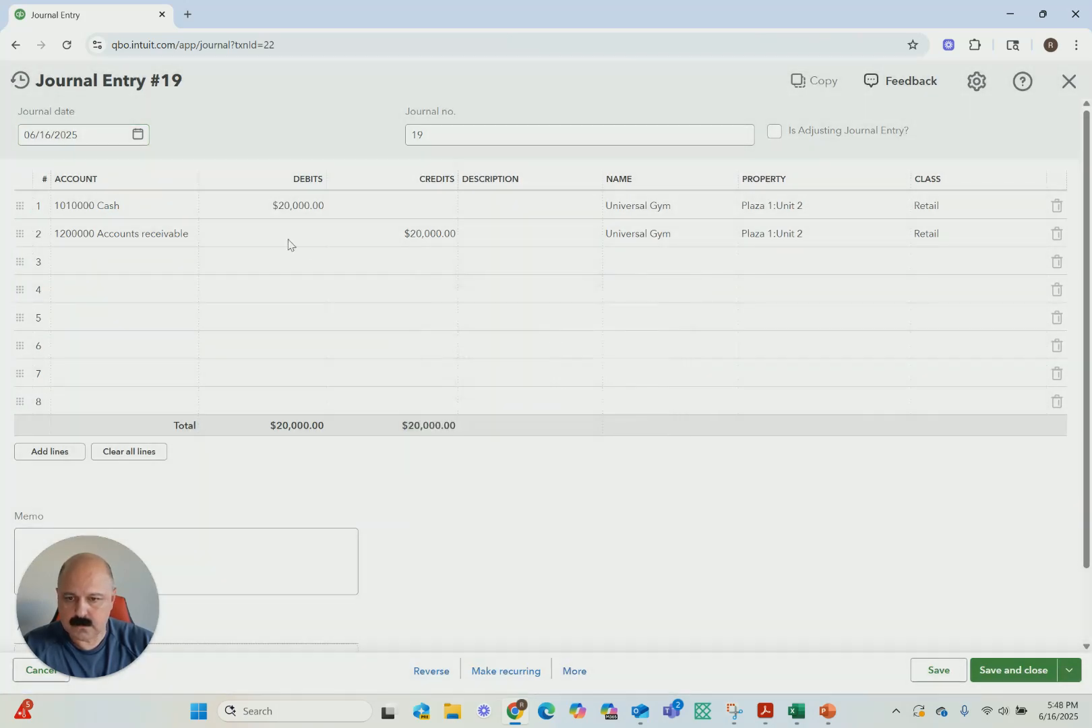
Open the recent journal entry debiting accounts receivable and crediting rental income, review its lines, and save and close it
left_click(264, 88)
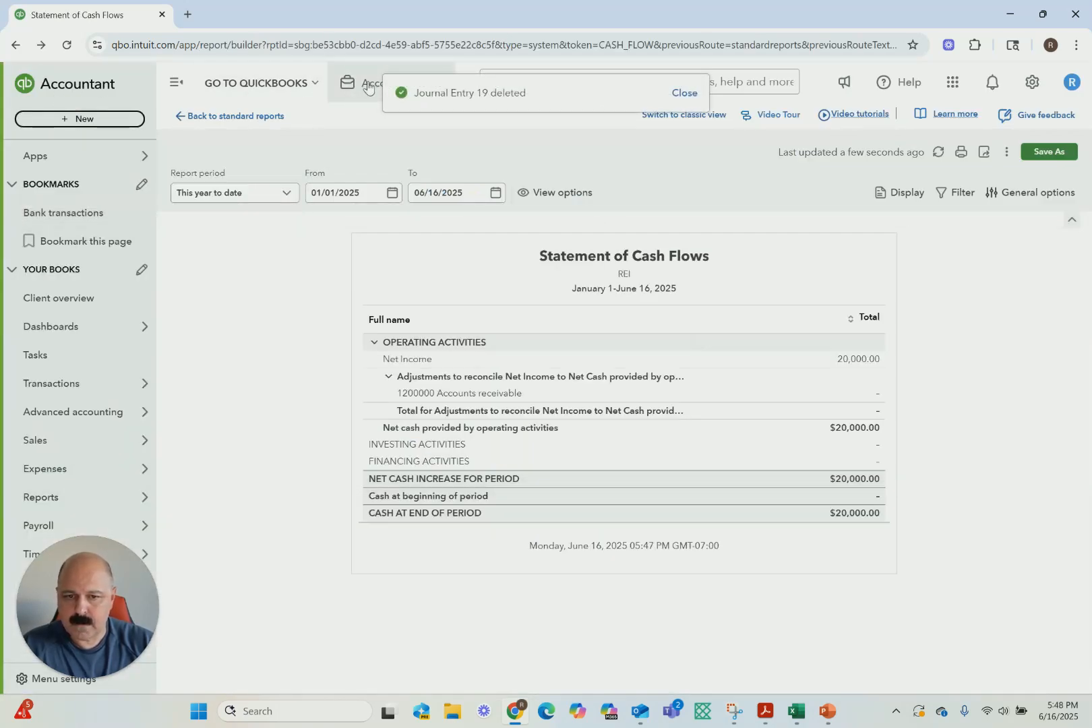
left_click(401, 195)
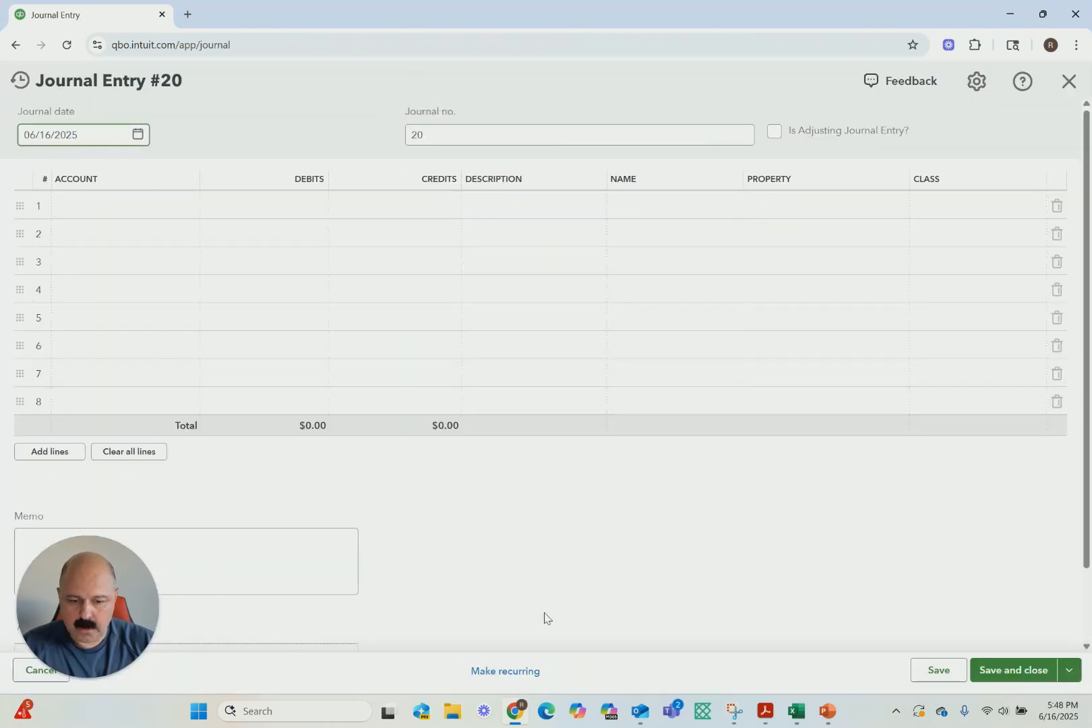
left_click(21, 84)
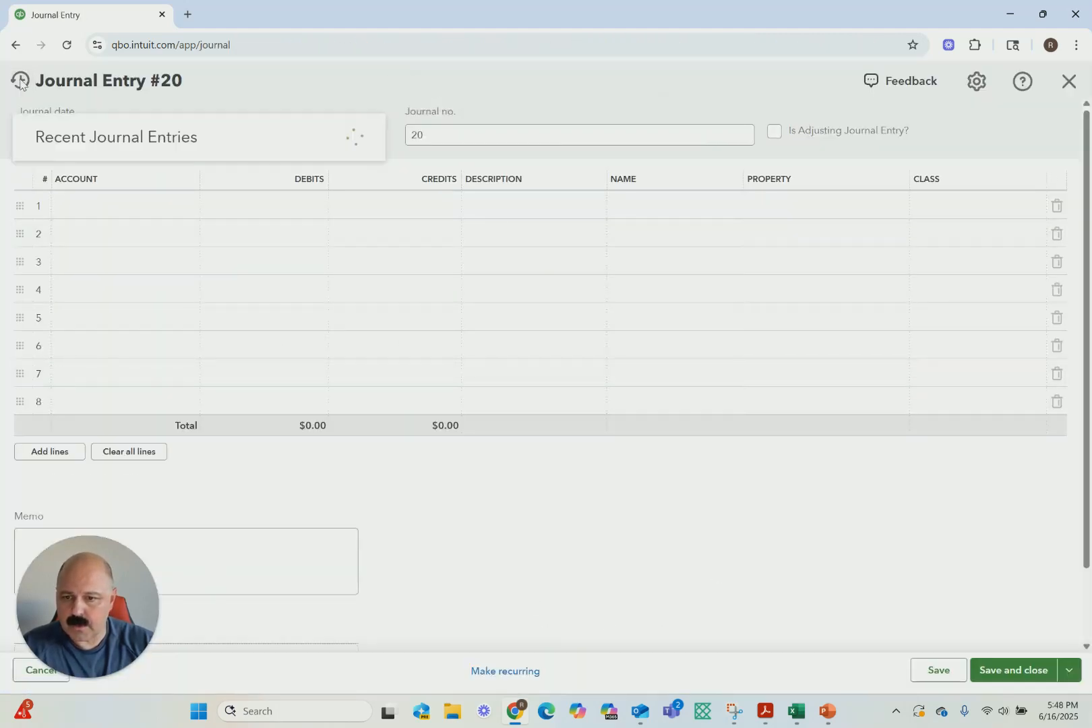
left_click(64, 173)
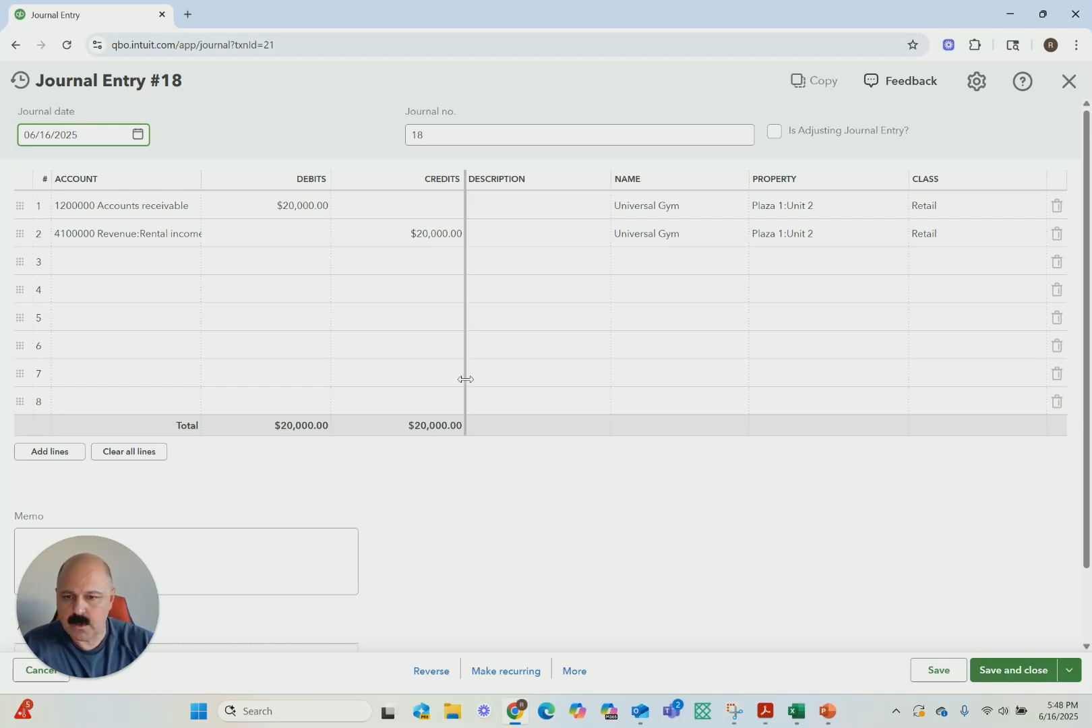
left_click(1008, 673)
Reopen the recent journal entry debiting 1200000 Accounts receivable and crediting 4100000 rental income, and delete it
left_click(391, 82)
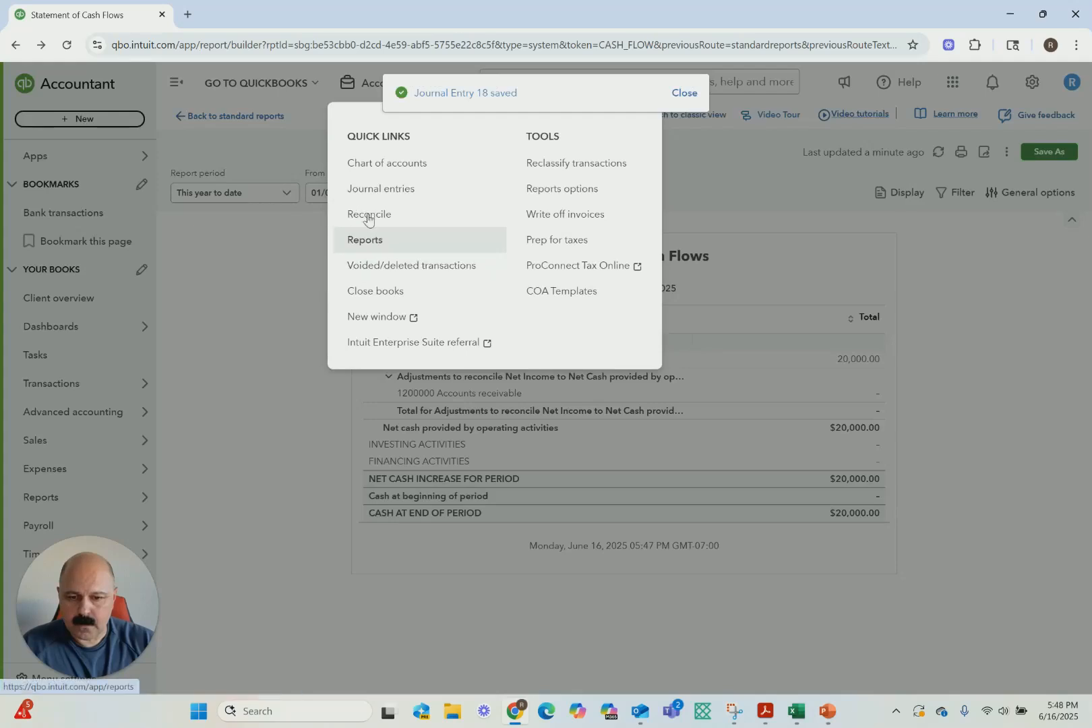
left_click(378, 187)
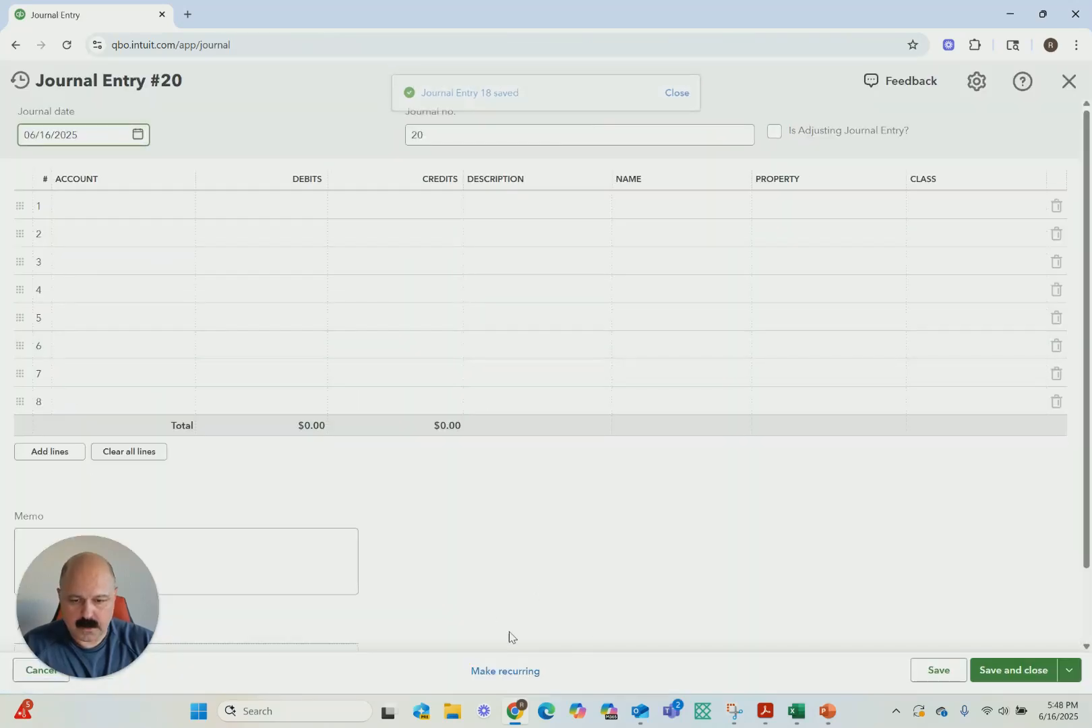
left_click(63, 86)
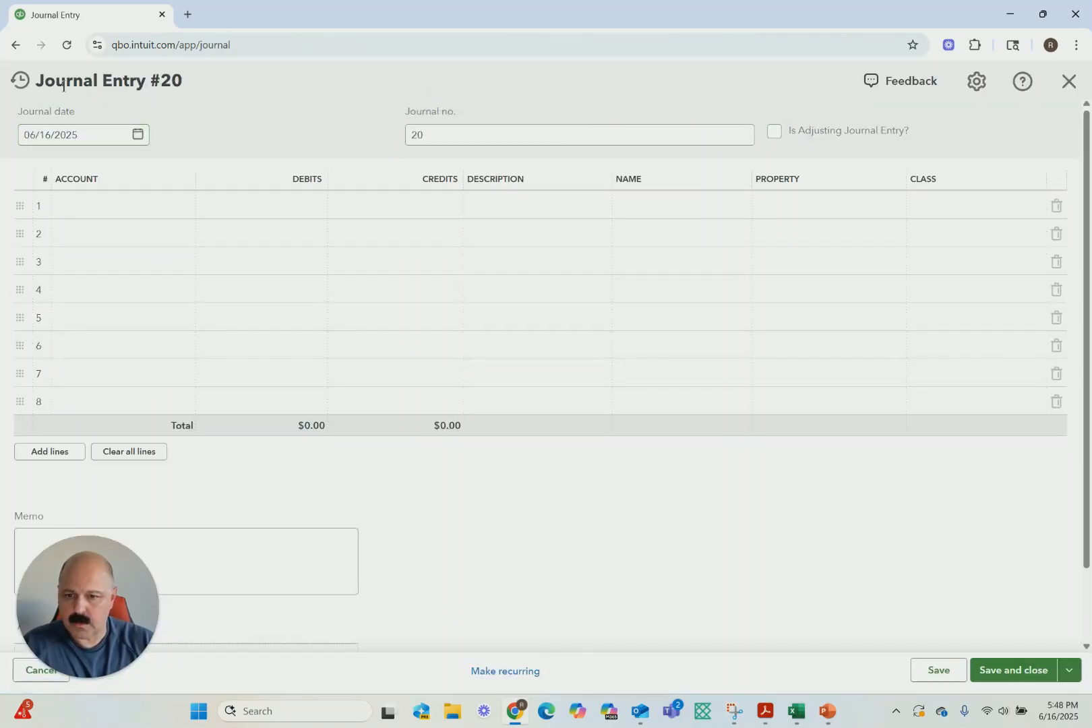
left_click(21, 81)
left_click(98, 175)
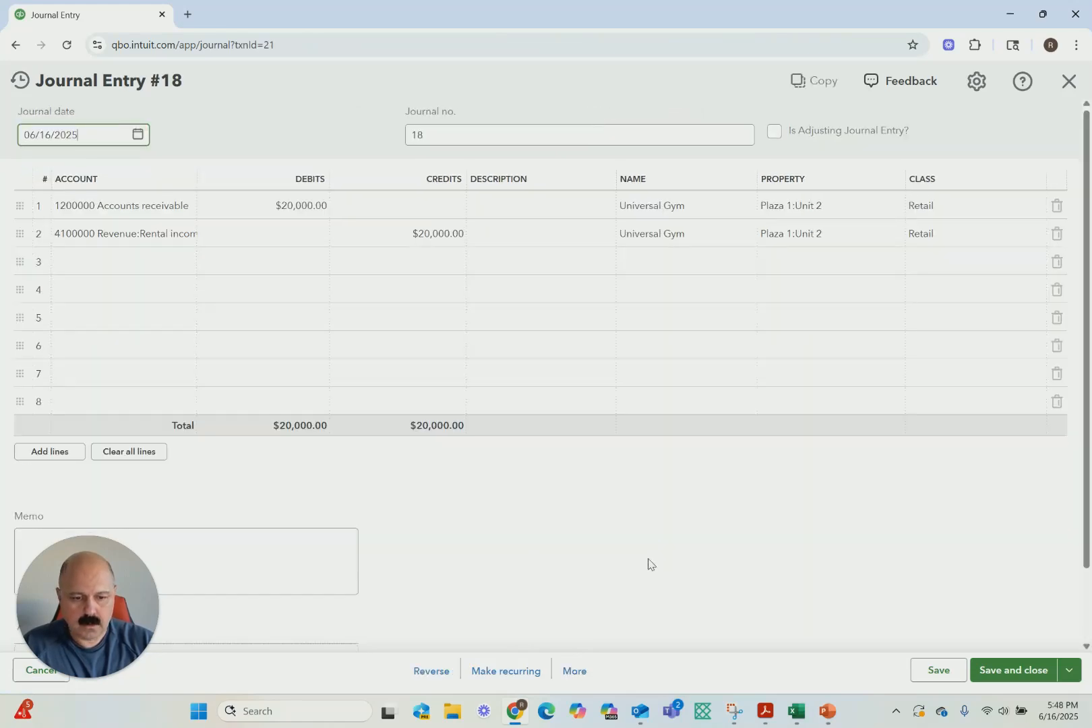
left_click(574, 671)
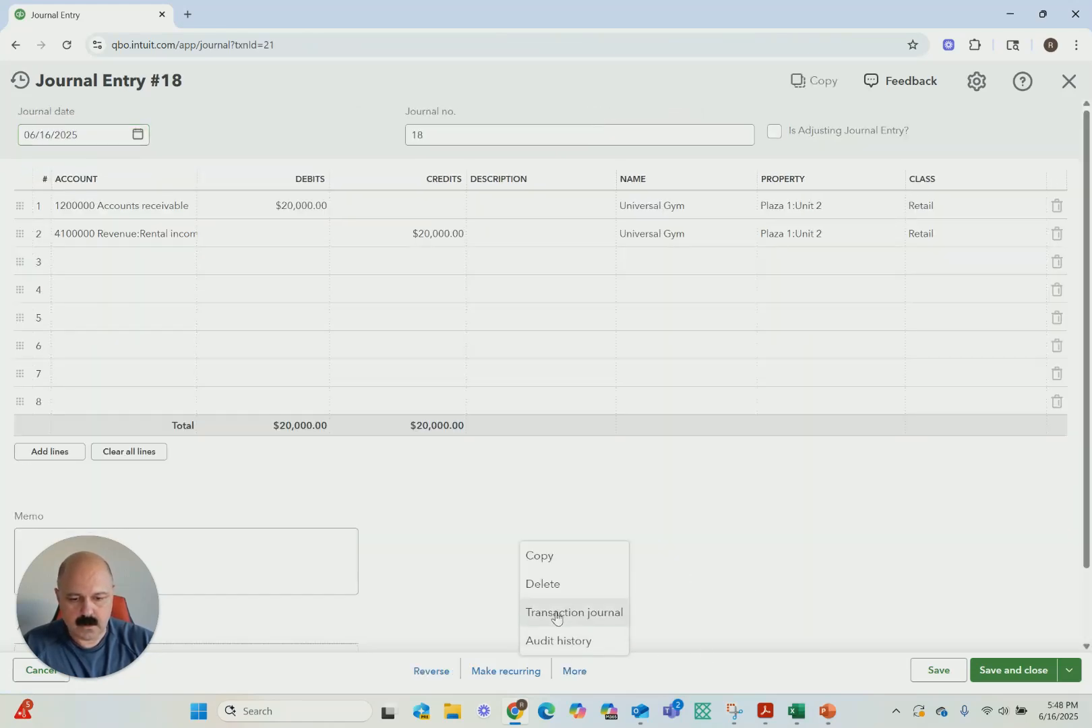
left_click(542, 583)
left_click(586, 432)
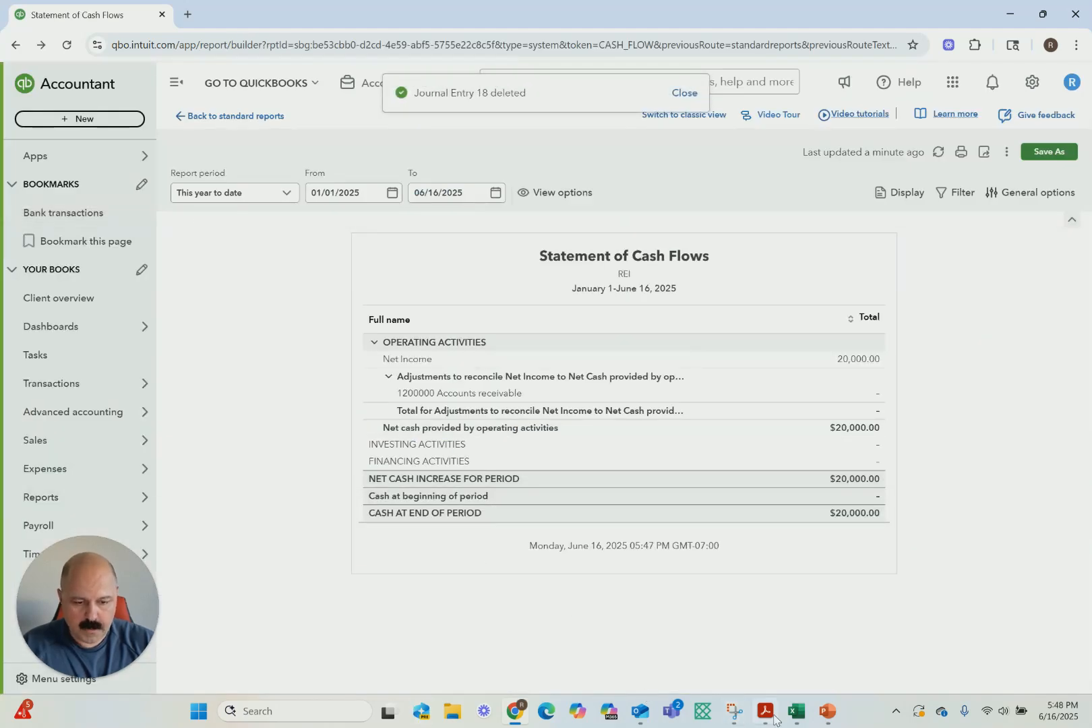
Switch to the Excel lease schedule and examine the monthly rent for Years 1 and 2 and Year 1's paid months
left_click(796, 711)
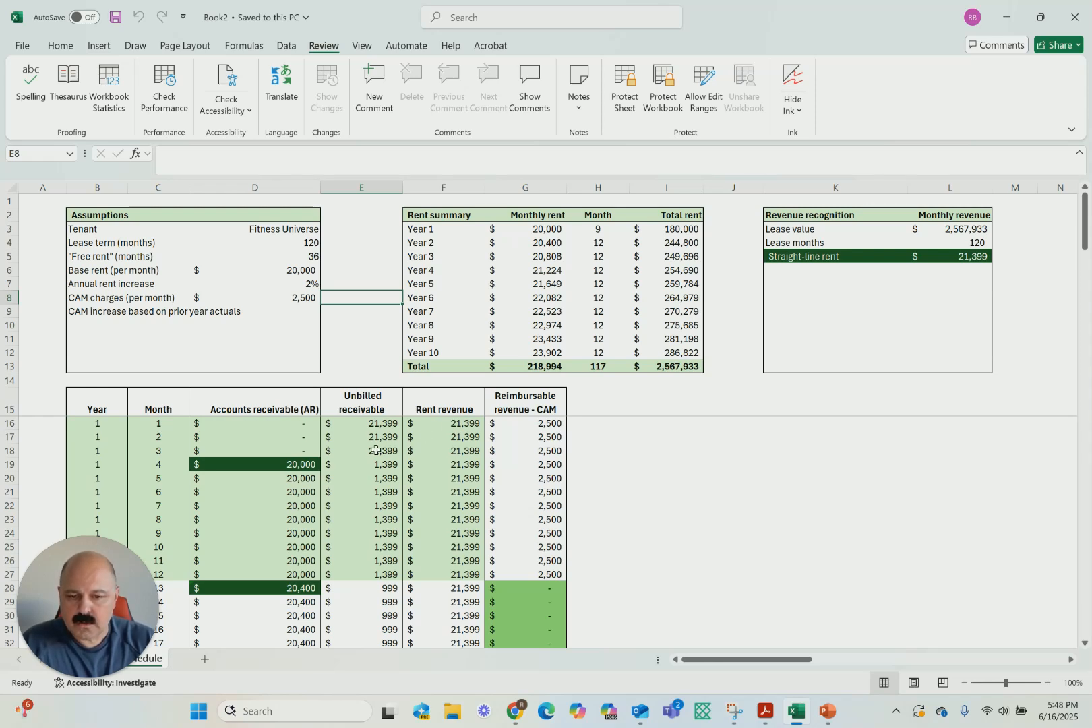
left_click(544, 229)
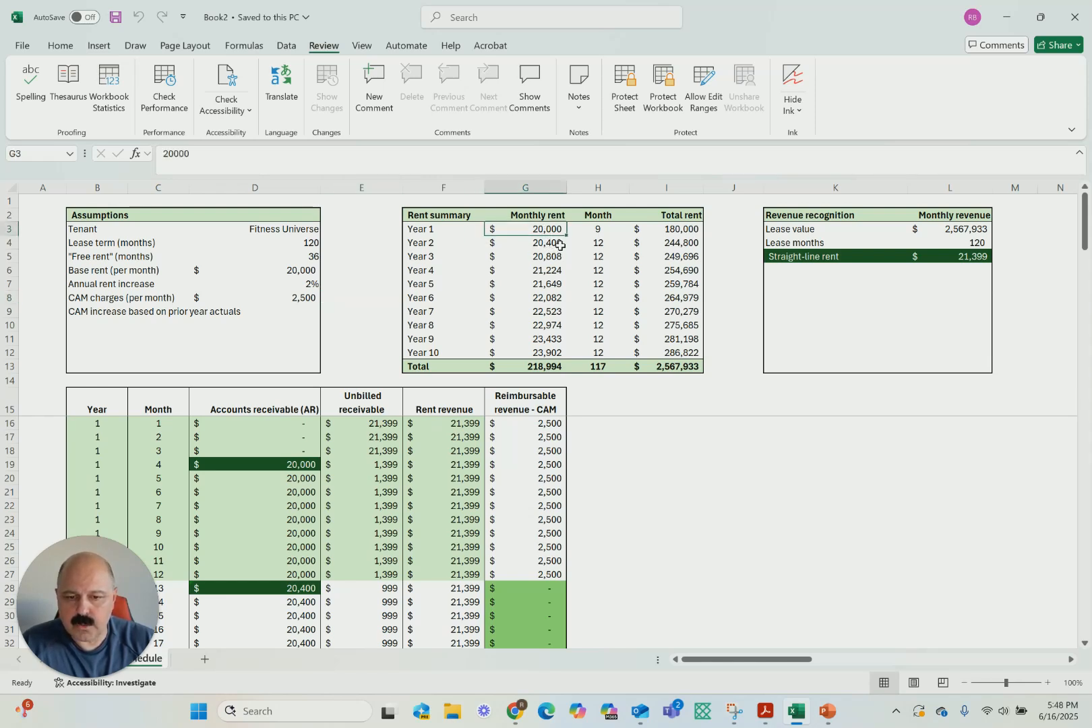
left_click(559, 244)
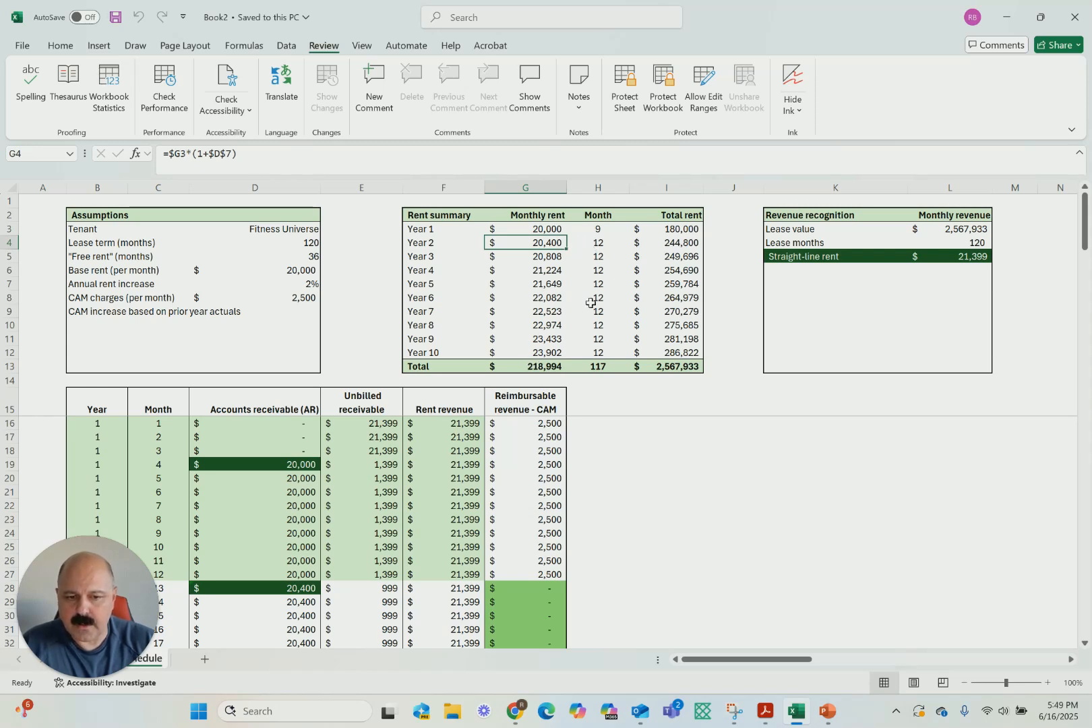
left_click(714, 296)
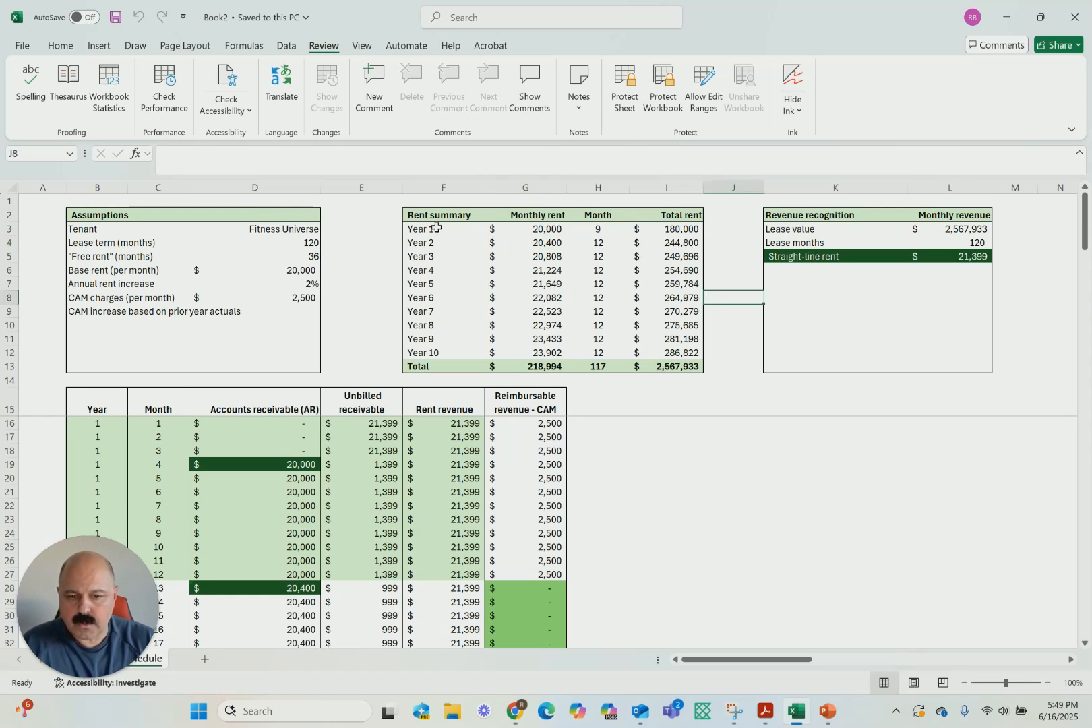
left_click(597, 230)
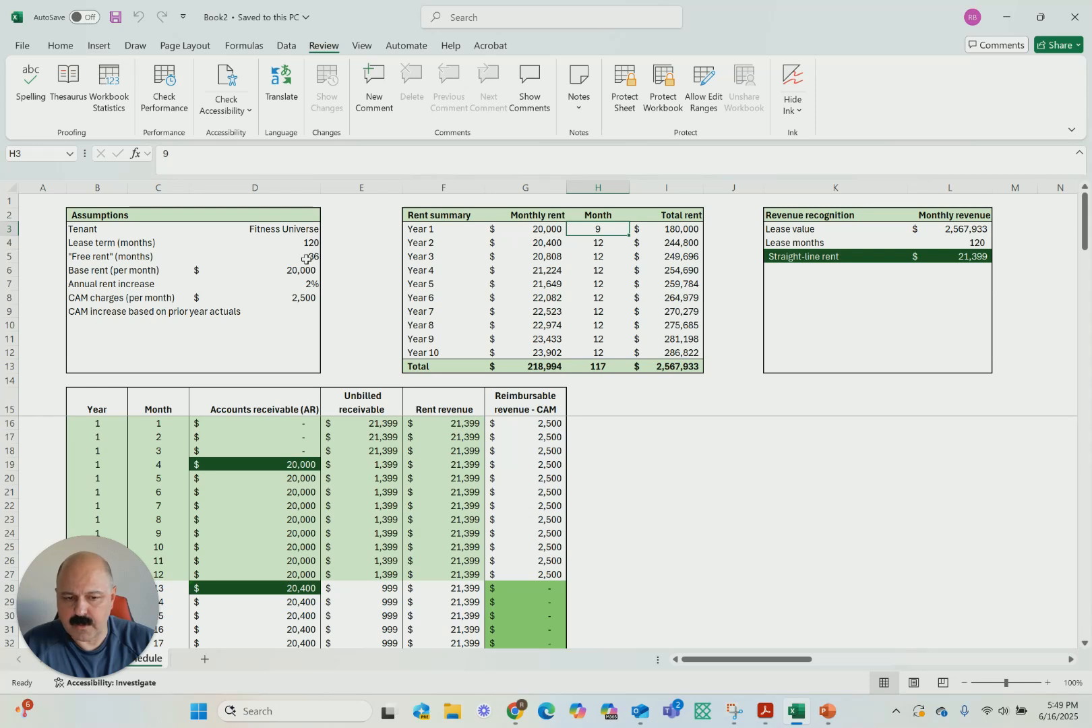
Examine the total rent for each year down to the grand total, the total rent months, and the revenue recognition lease months
left_click(673, 229)
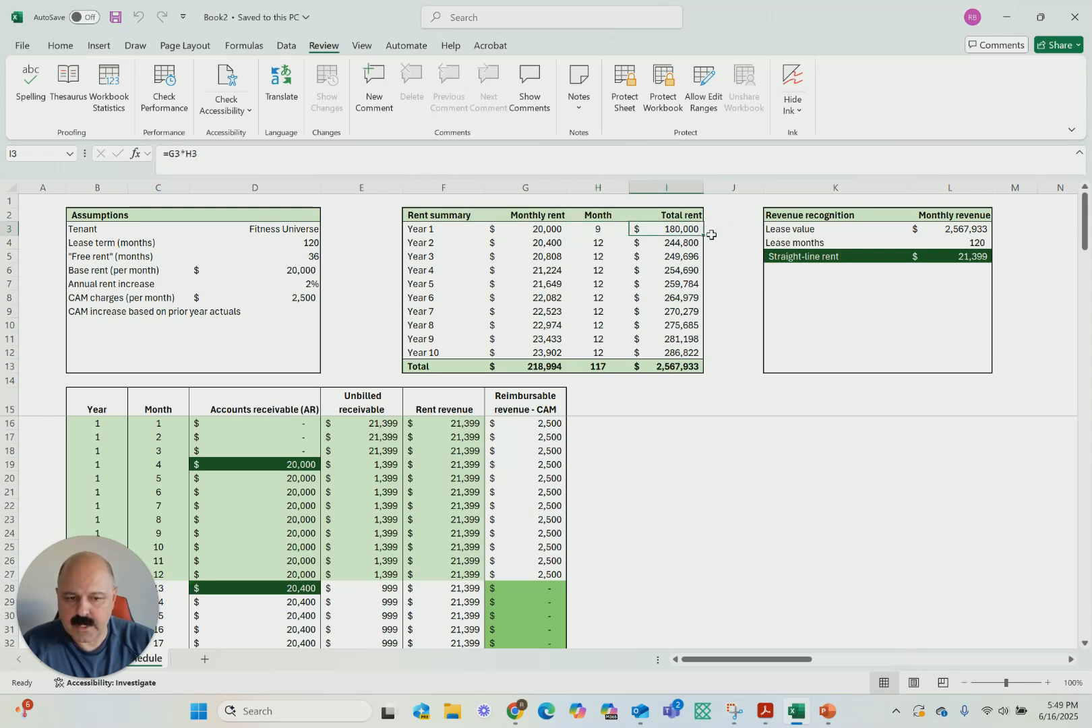
key("Down")
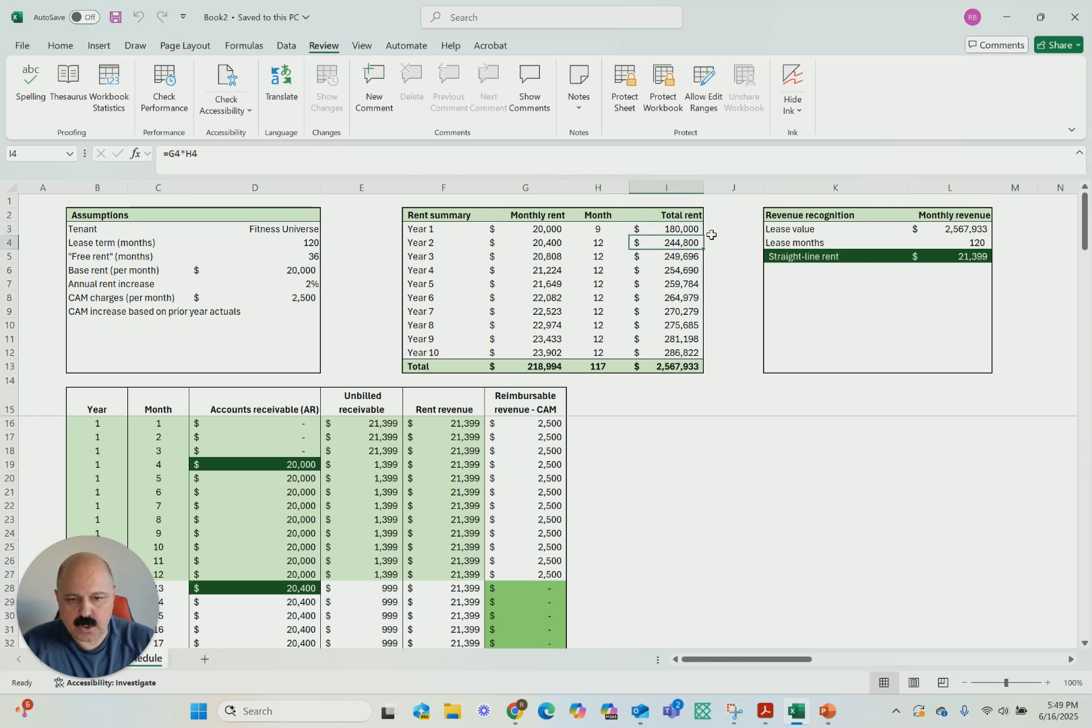
key("Down")
key("Down")
key("Down")
key("Down")
key("Down")
key("Down")
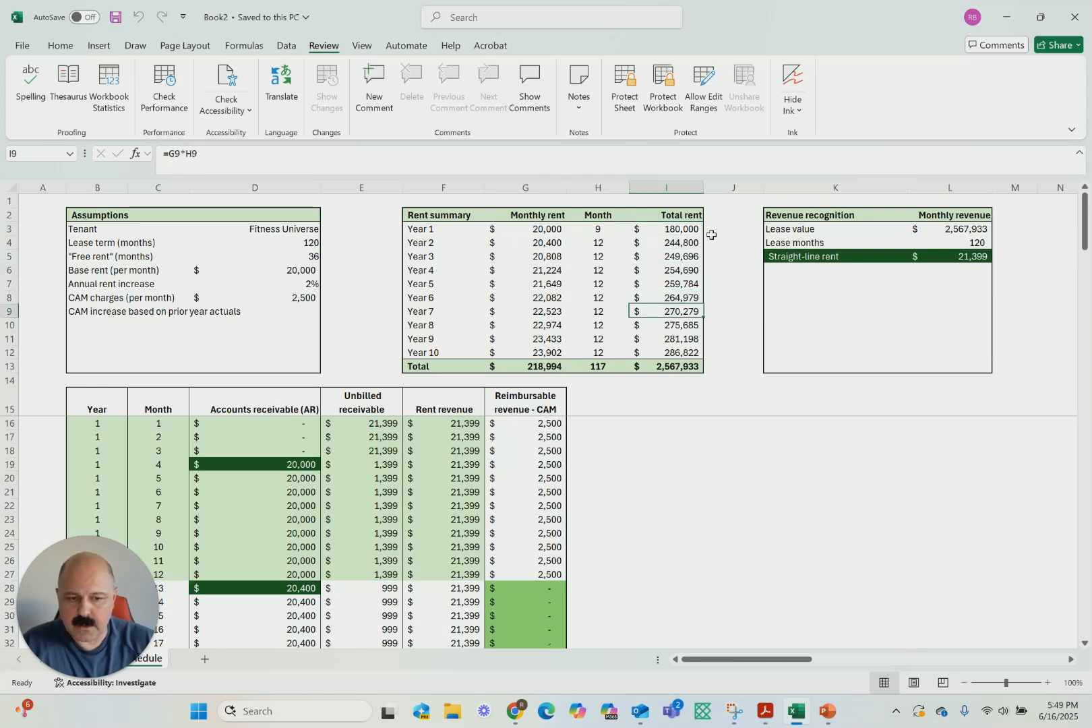
key("Down")
key("Down")
key("Down")
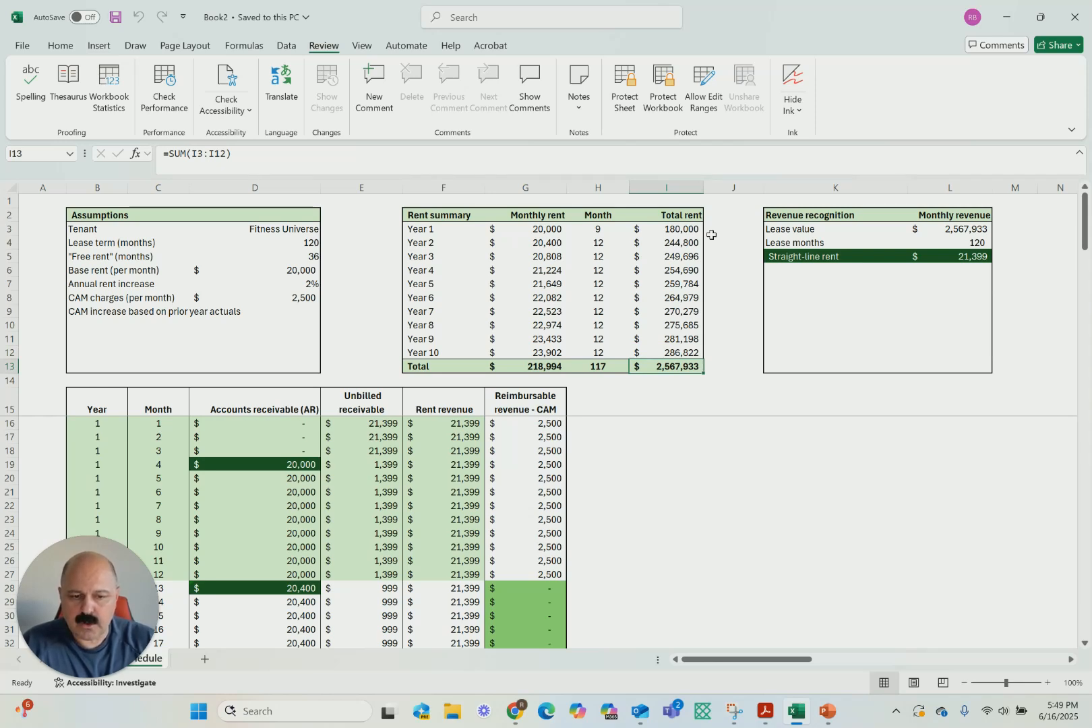
left_click(601, 366)
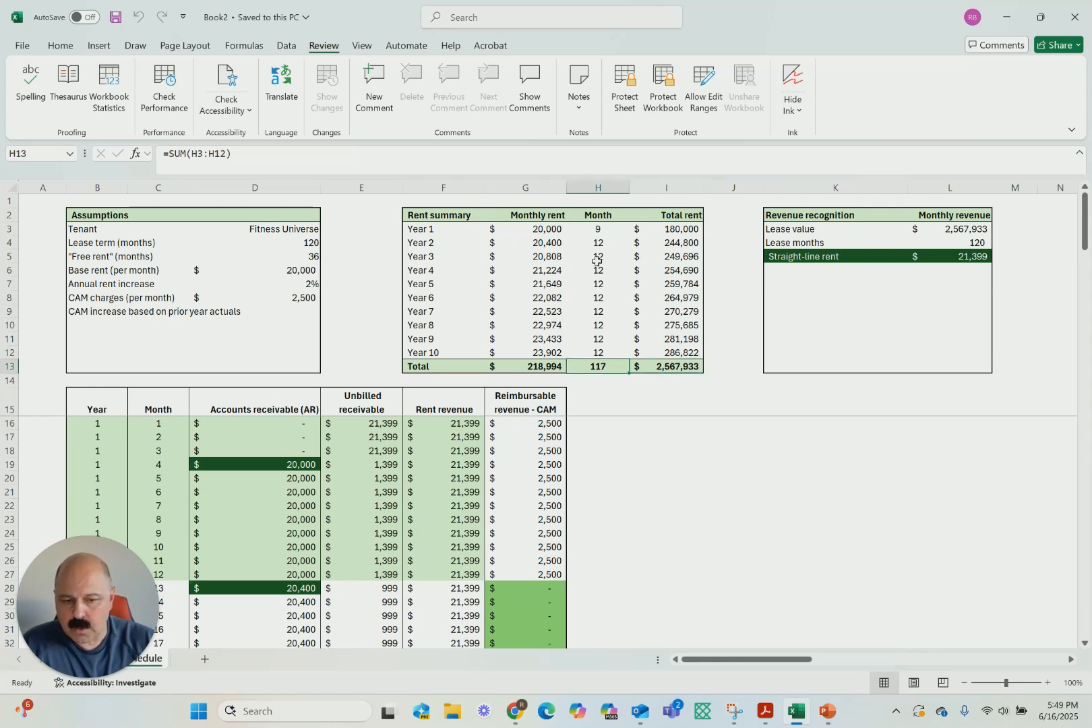
left_click(983, 241)
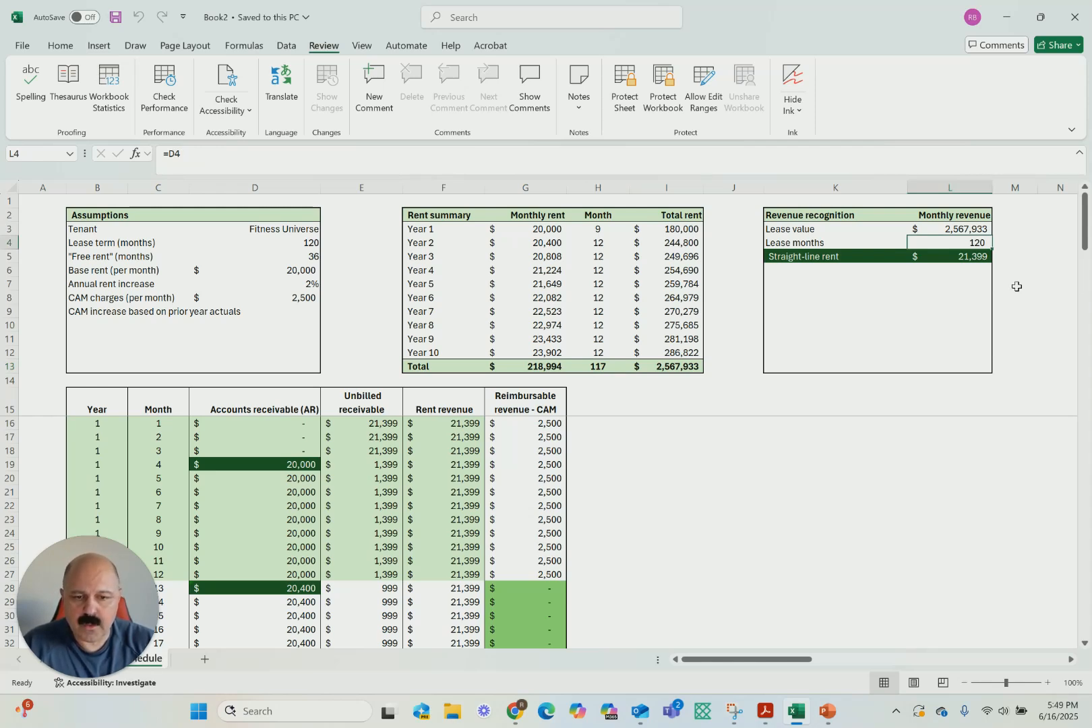
Examine how the monthly rent in the rent summary progresses from Year 1 to Year 10
left_click(550, 229)
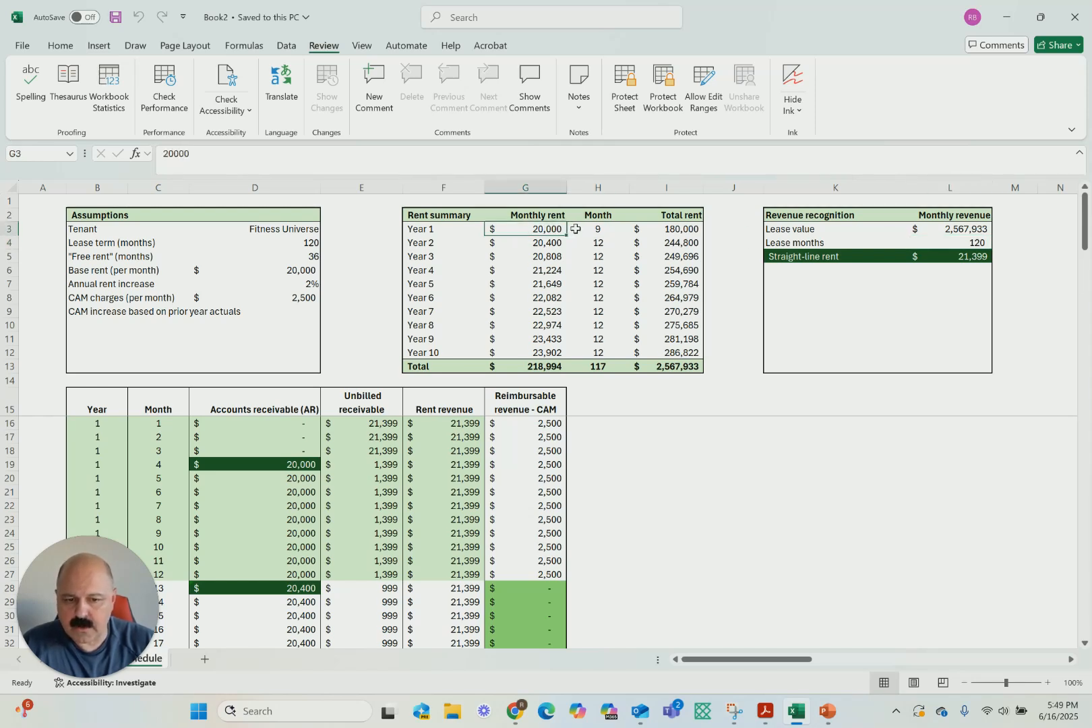
key("Down")
key("Down")
key("Down")
key("Down")
key("Down")
key("Down")
key("Down")
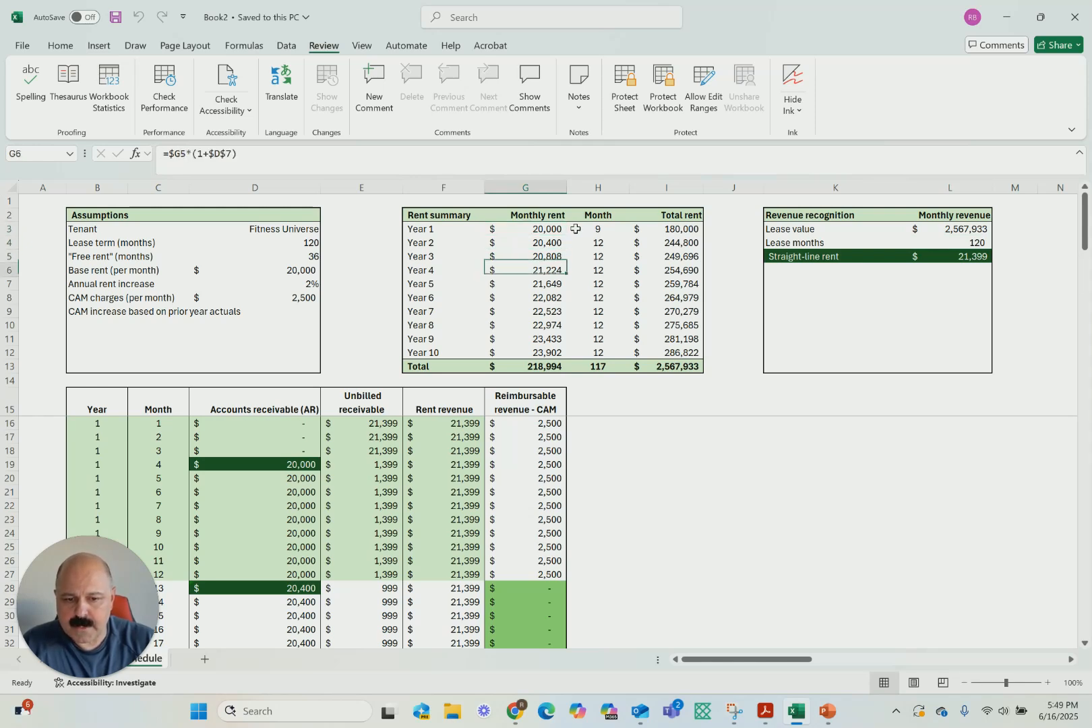
key("Down")
key("Down")
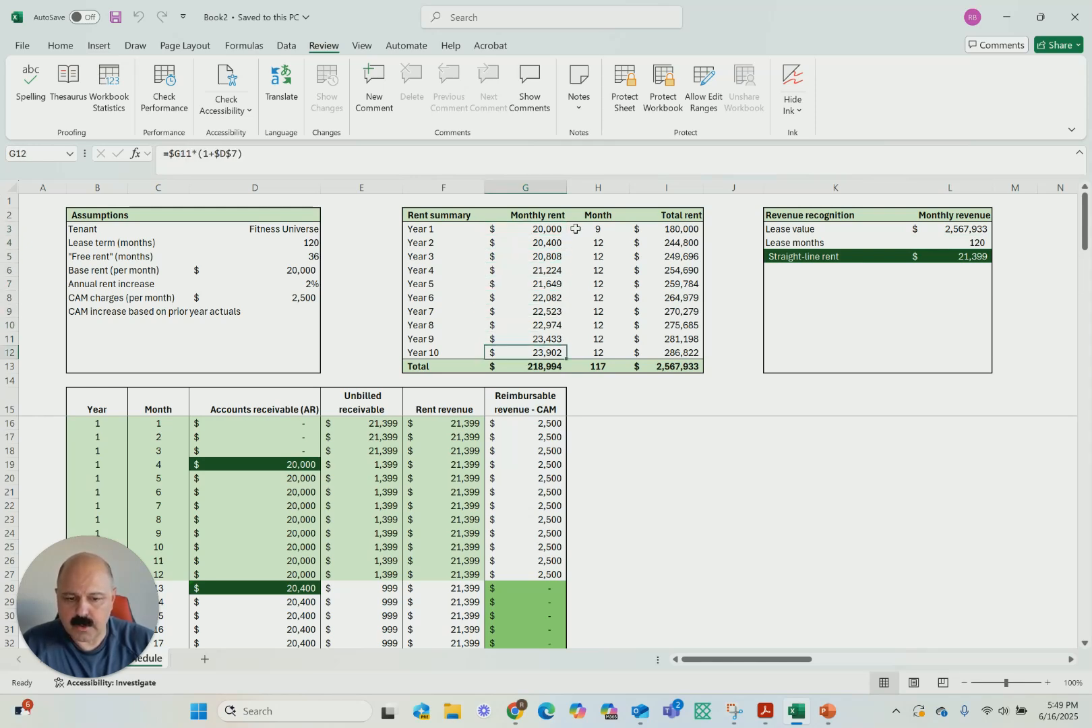
left_click(804, 366)
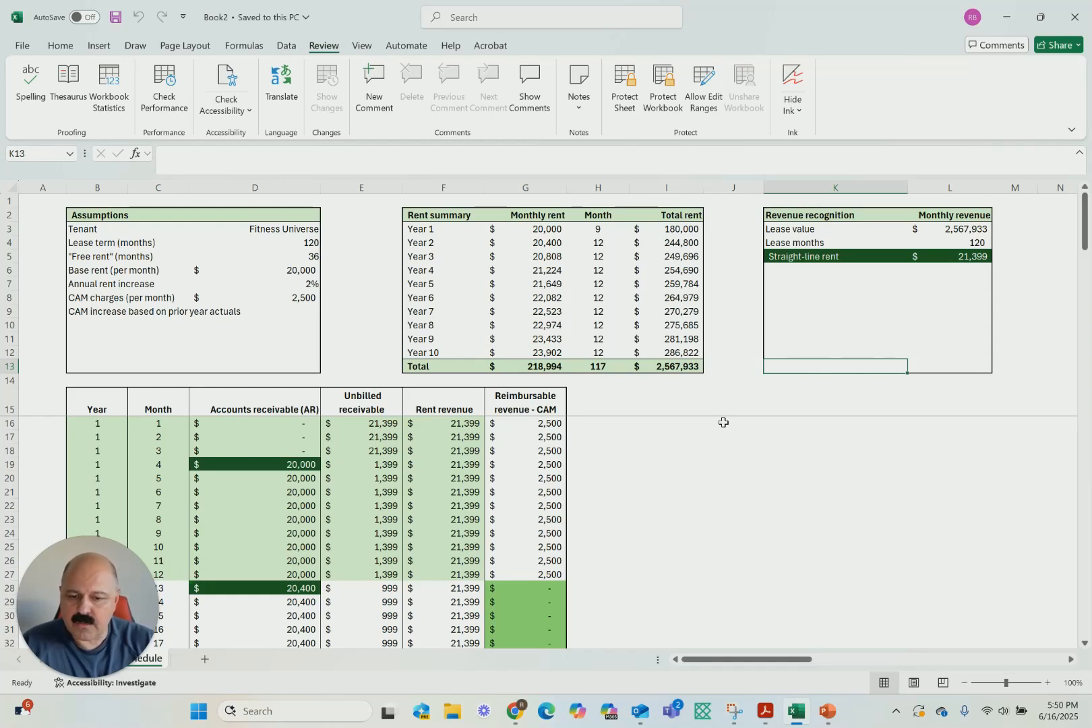
Examine month 1's unbilled receivable, and compare month 4's accounts receivable, unbilled receivable, rent revenue and CAM reimbursement
left_click(377, 422)
left_click(297, 466)
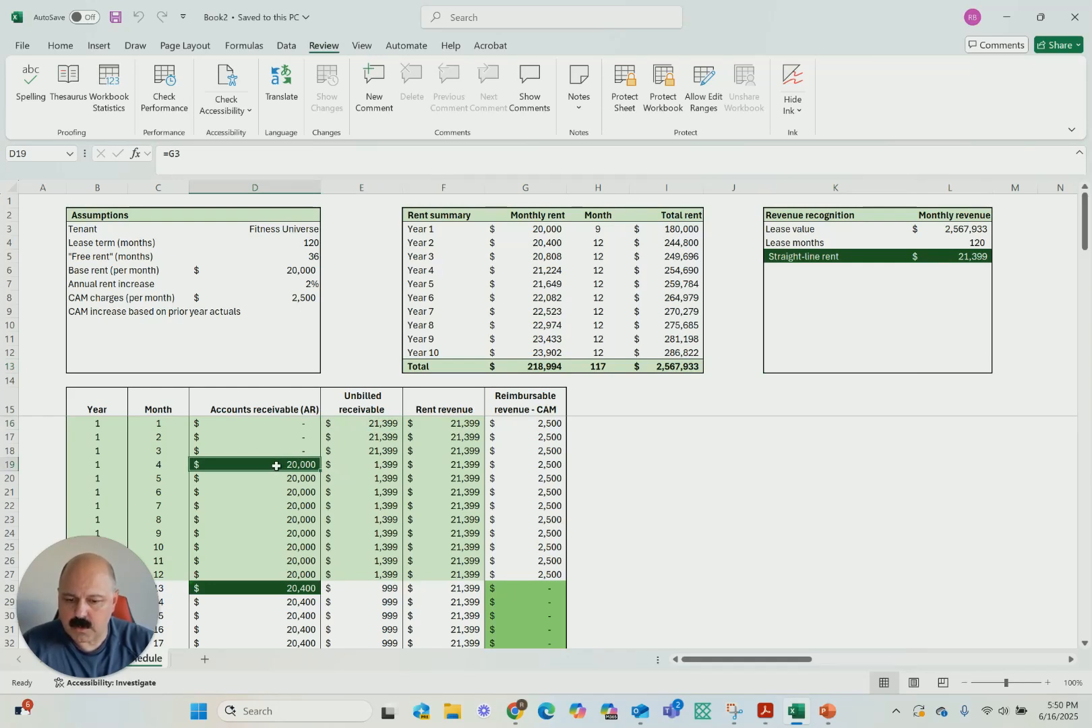
left_click(376, 466)
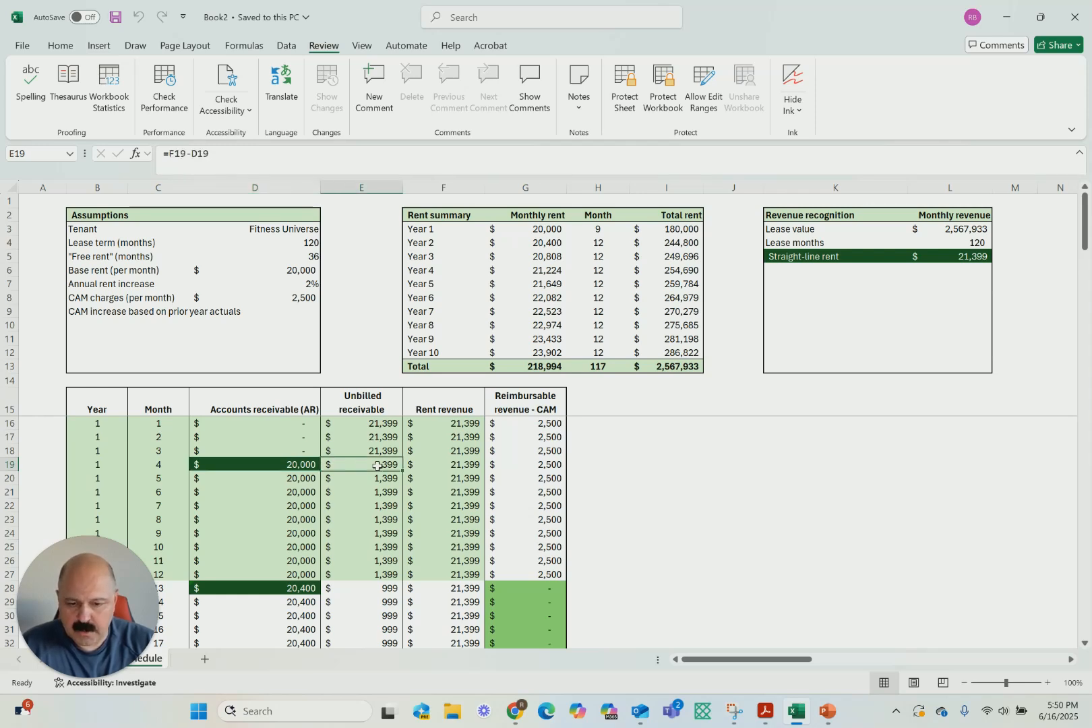
key("Right")
key("Left")
key("Right")
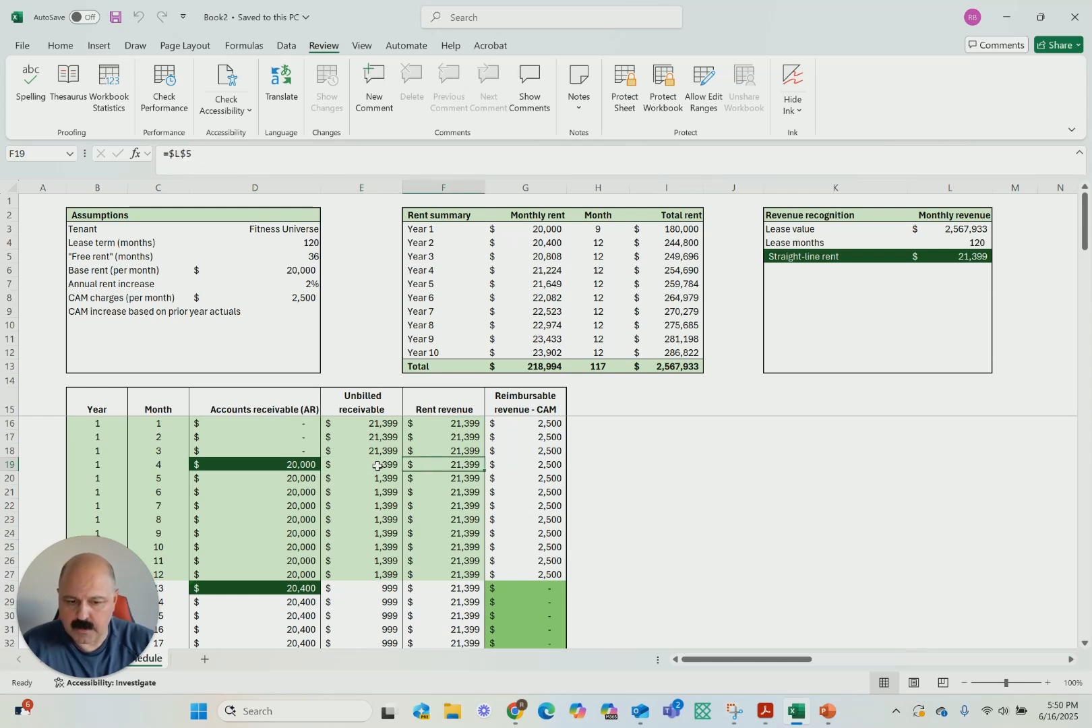
key("Right")
key("Right")
key("Left")
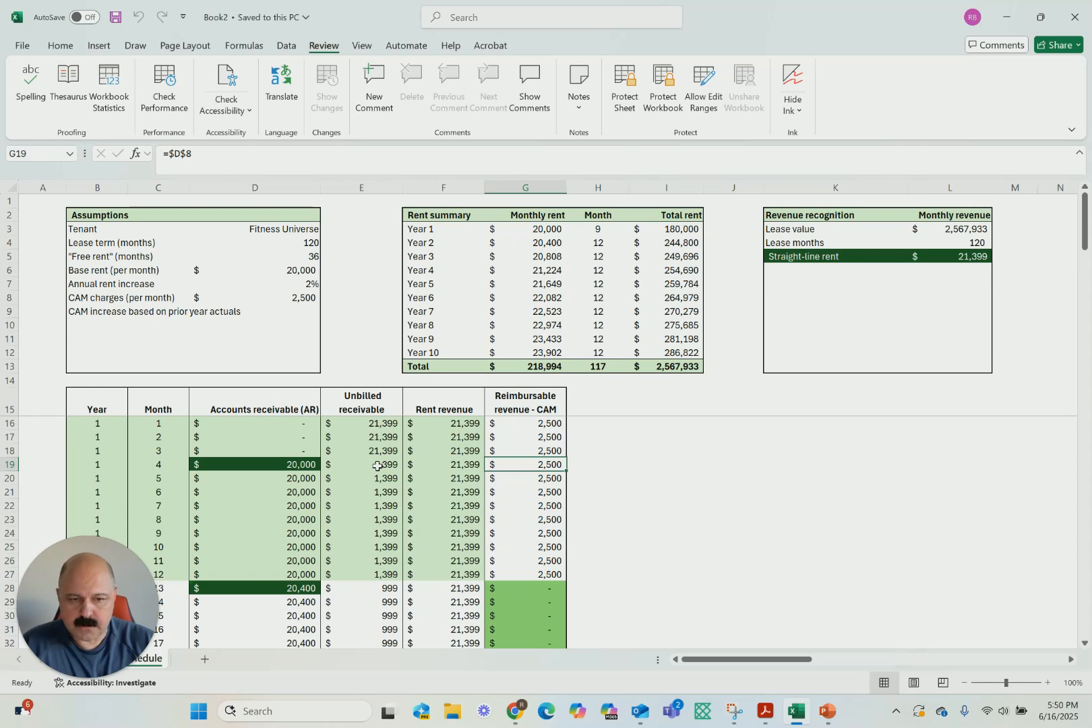
Examine month 1's row in the lease schedule from year to CAM reimbursement, and compare it with month 5's amounts
left_click(666, 437)
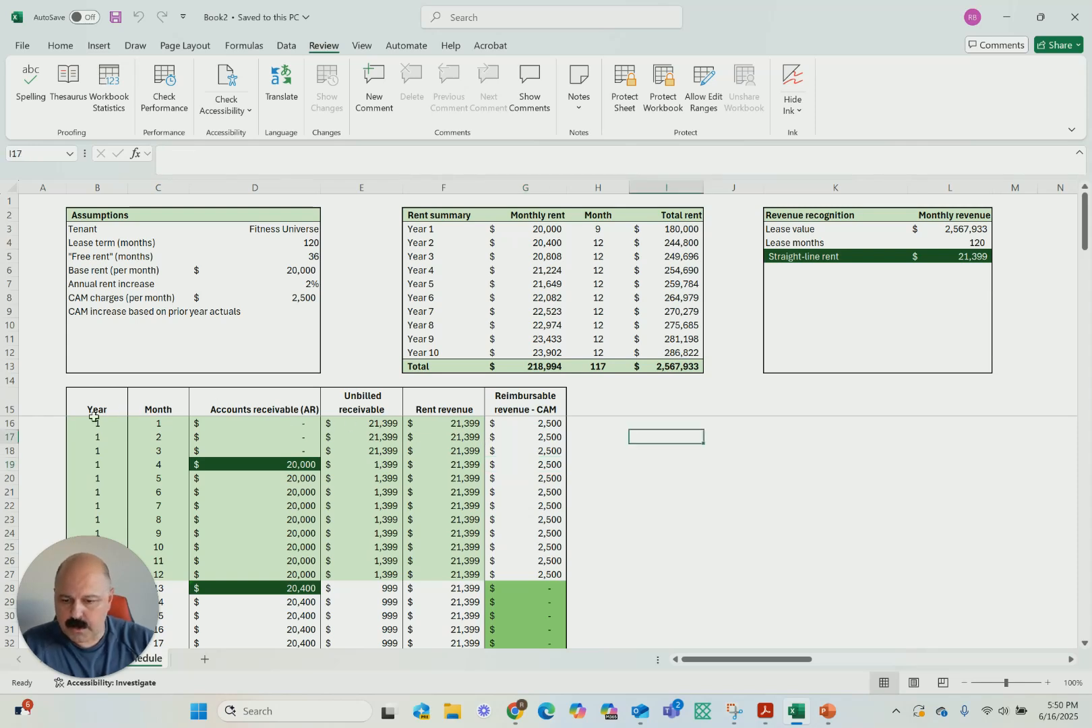
left_click_drag(79, 421, 519, 427)
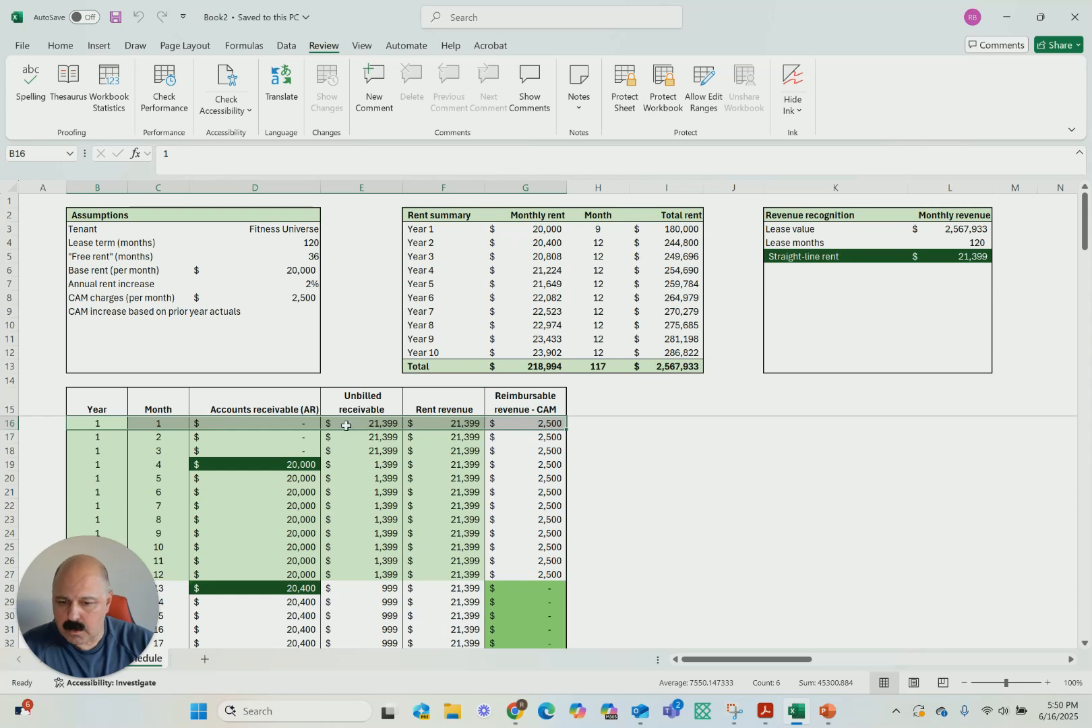
left_click_drag(248, 477, 536, 479)
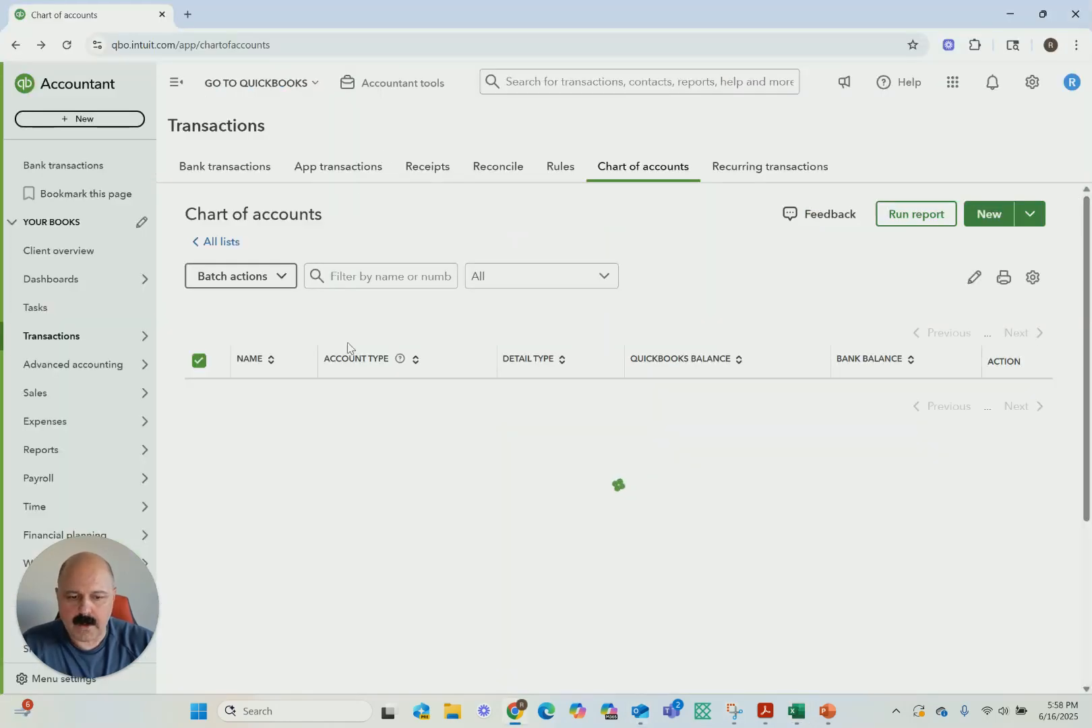
Switch to QuickBooks and start a new journal entry dated 06/01/2025
left_click(386, 92)
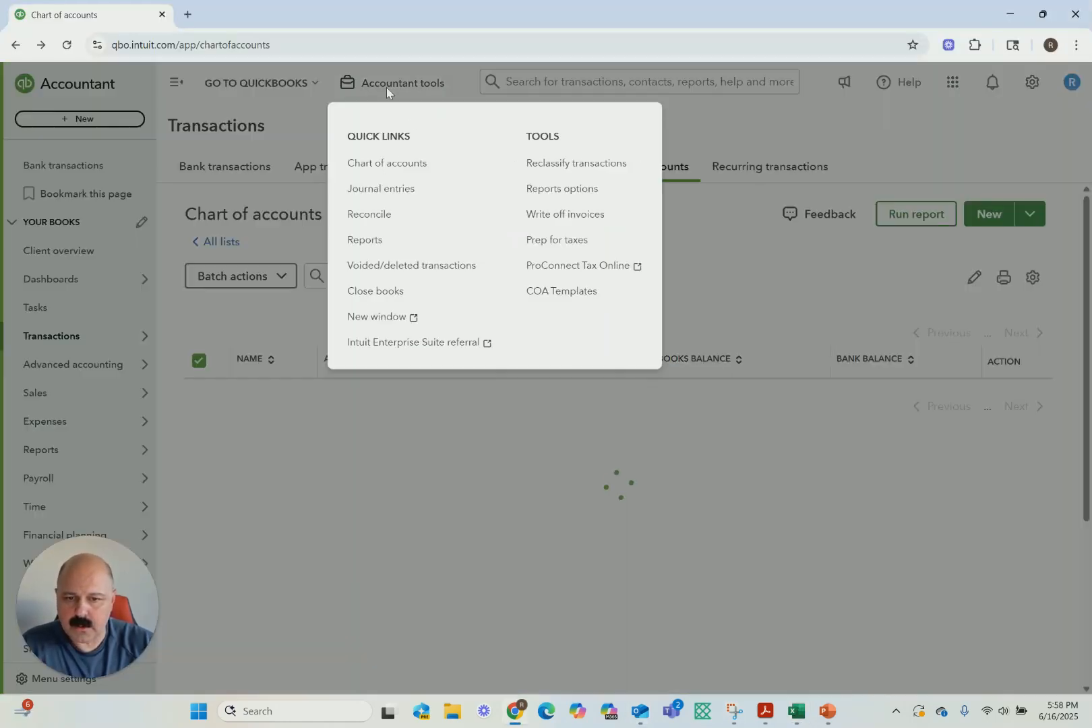
left_click(375, 193)
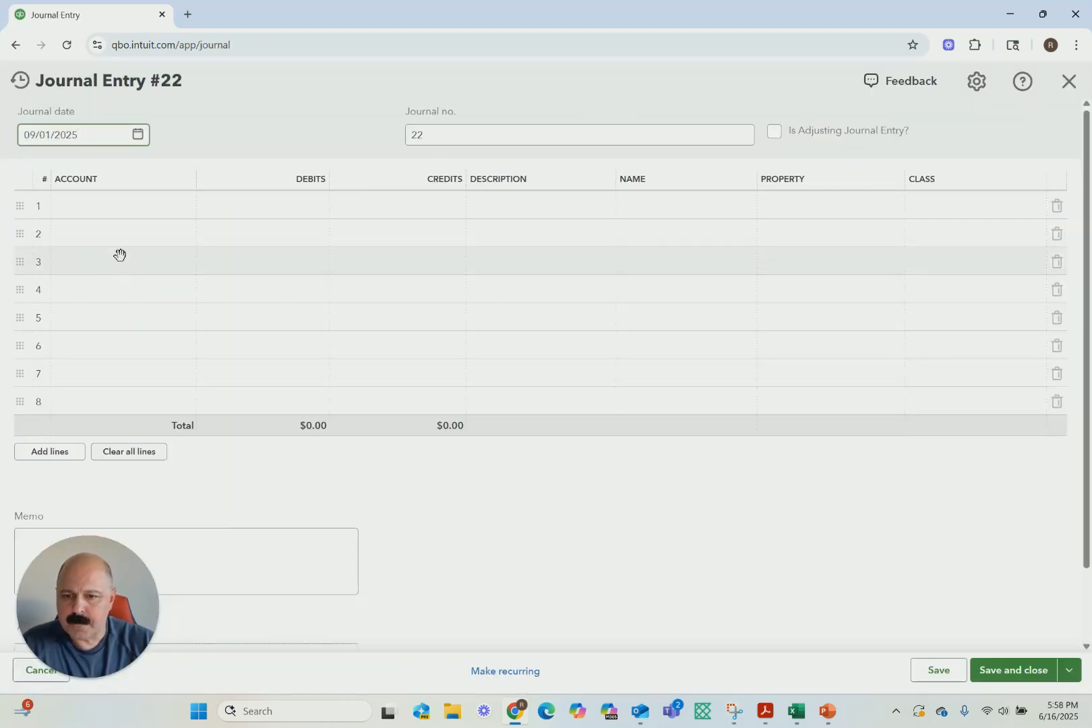
left_click(137, 134)
left_click(38, 174)
left_click(38, 174)
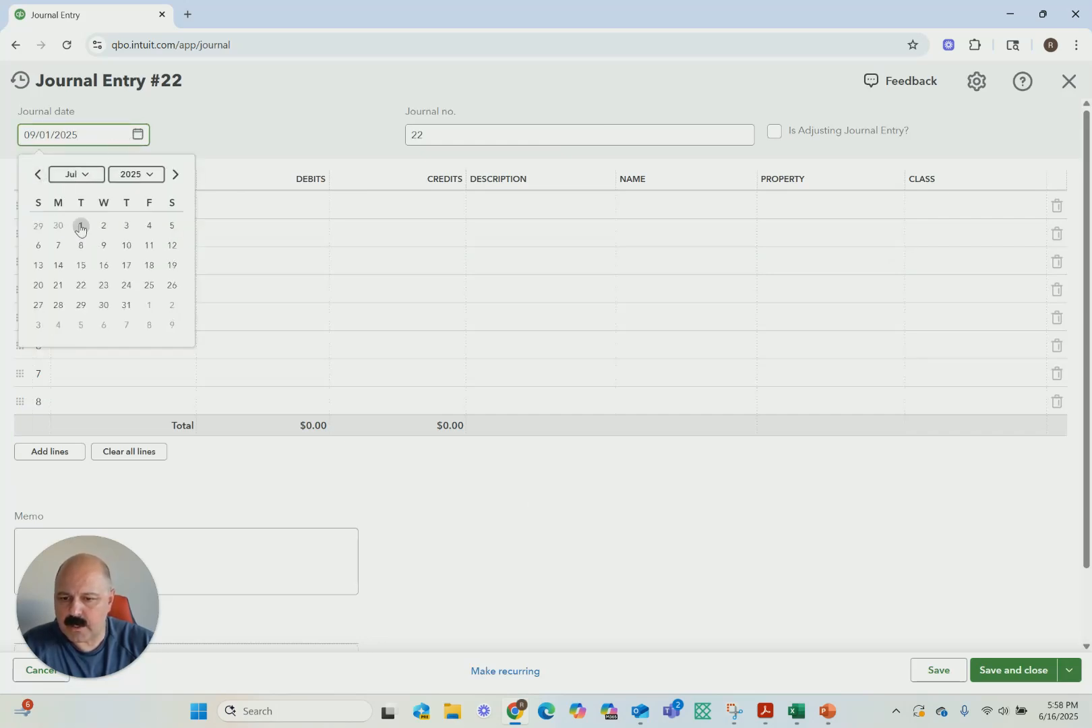
left_click(37, 175)
left_click(38, 225)
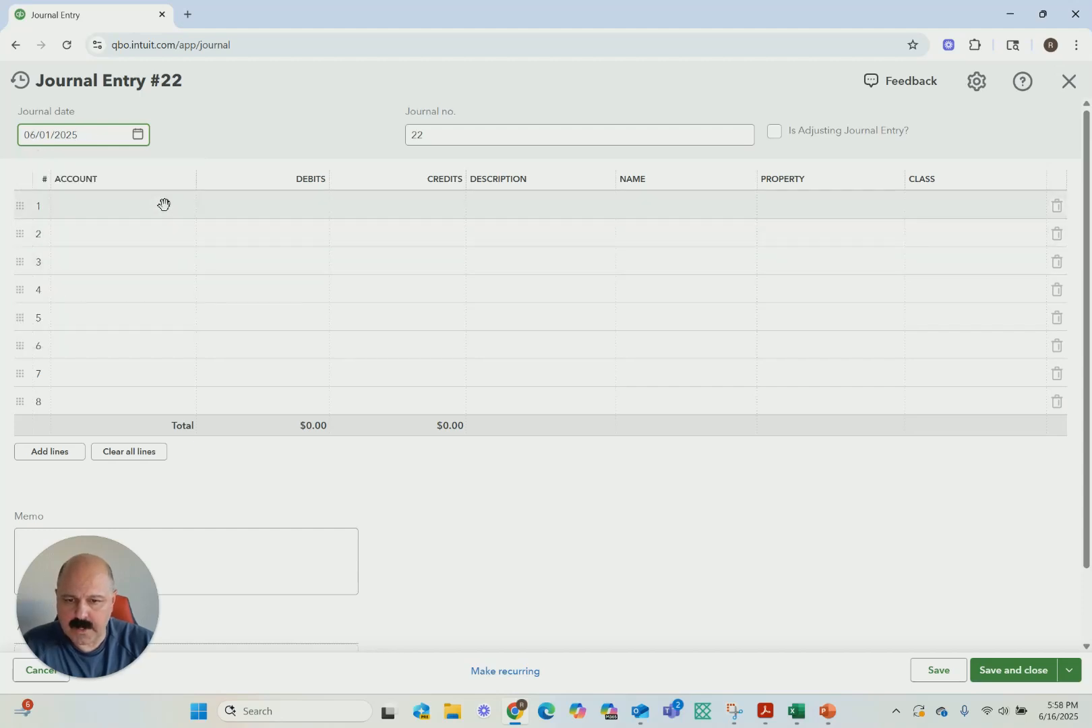
On line 1, debit 2,500 to 1200000 Accounts receivable and assign the customer Universal Gym
left_click(140, 206)
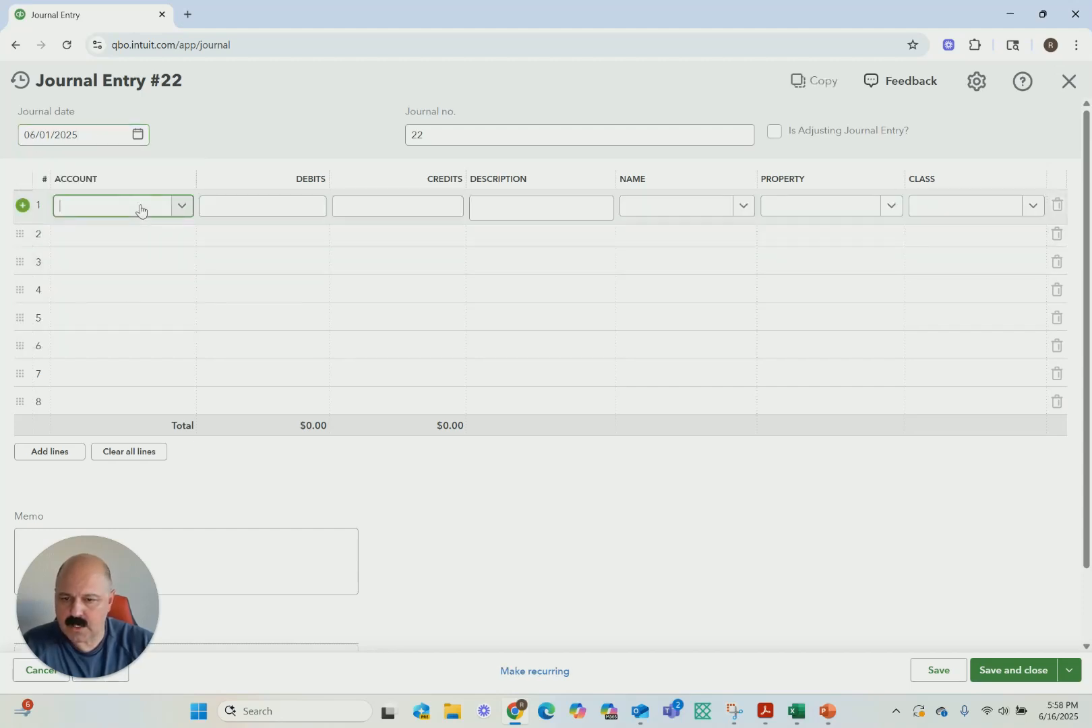
type("acc")
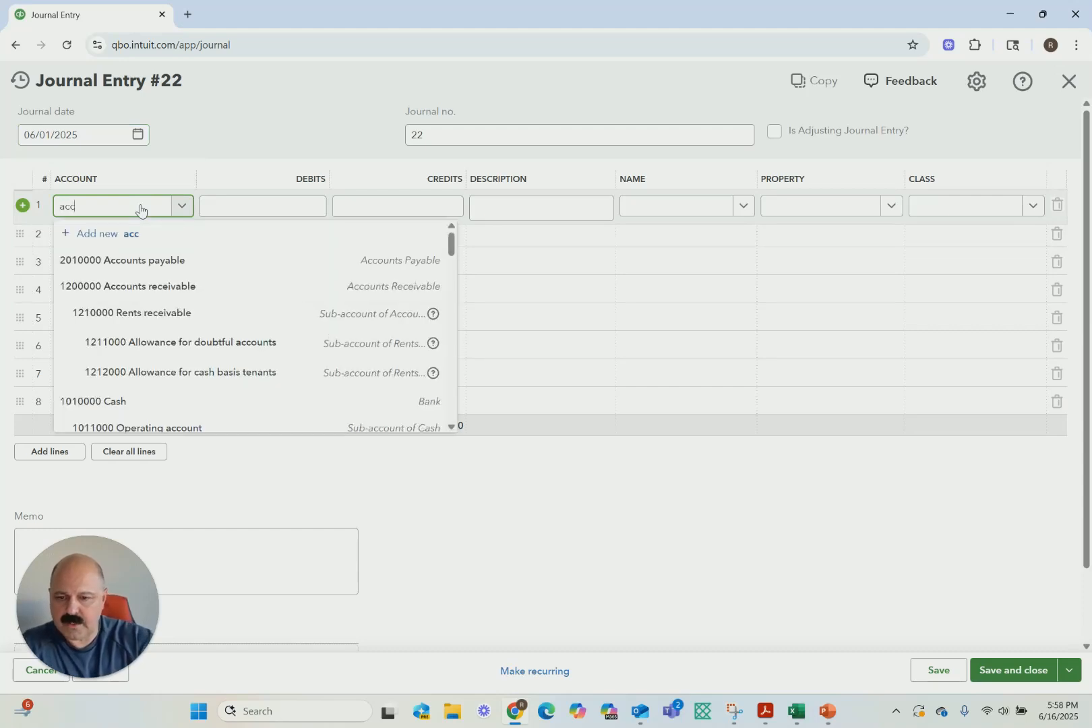
left_click(128, 287)
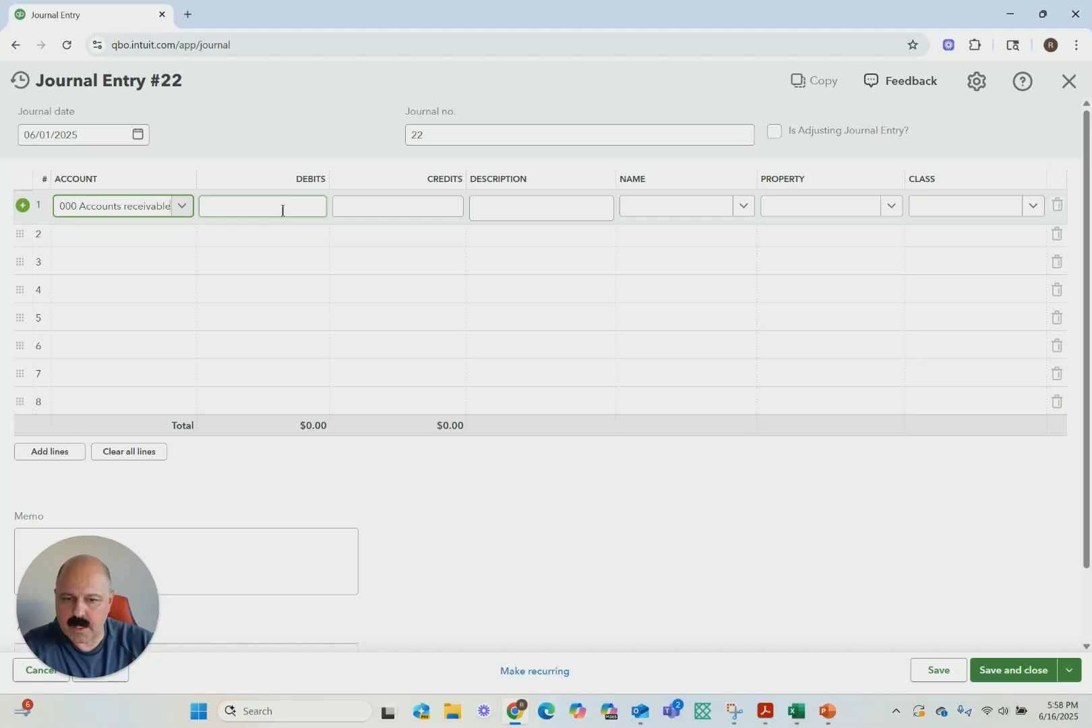
left_click(282, 211)
type("2500")
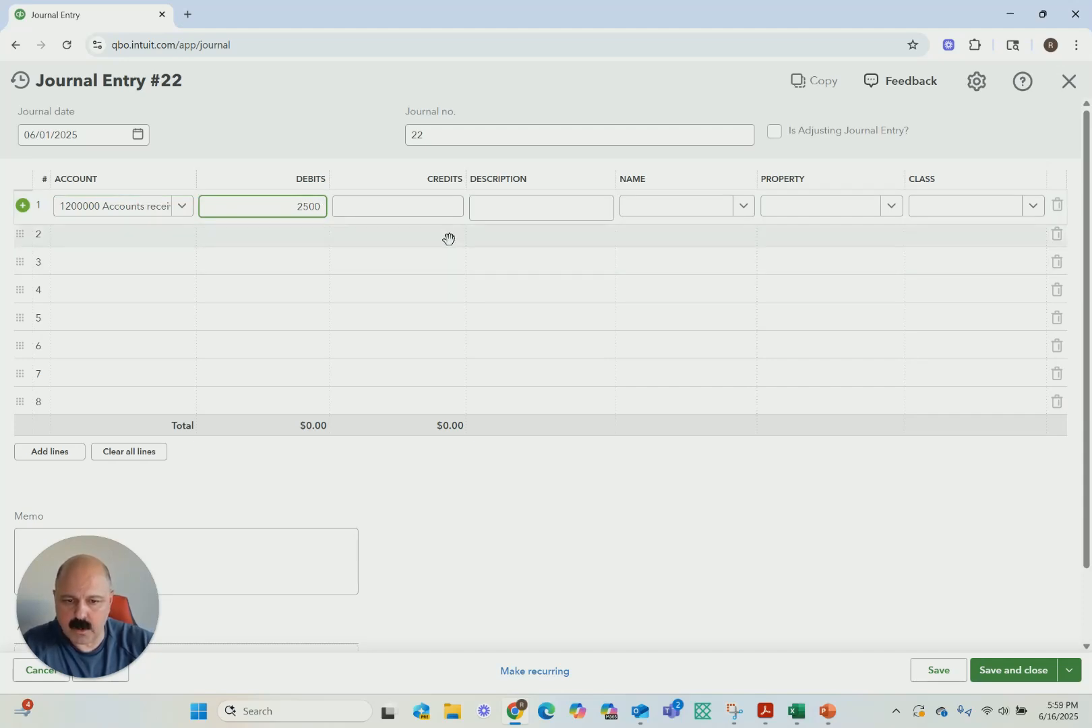
left_click(485, 238)
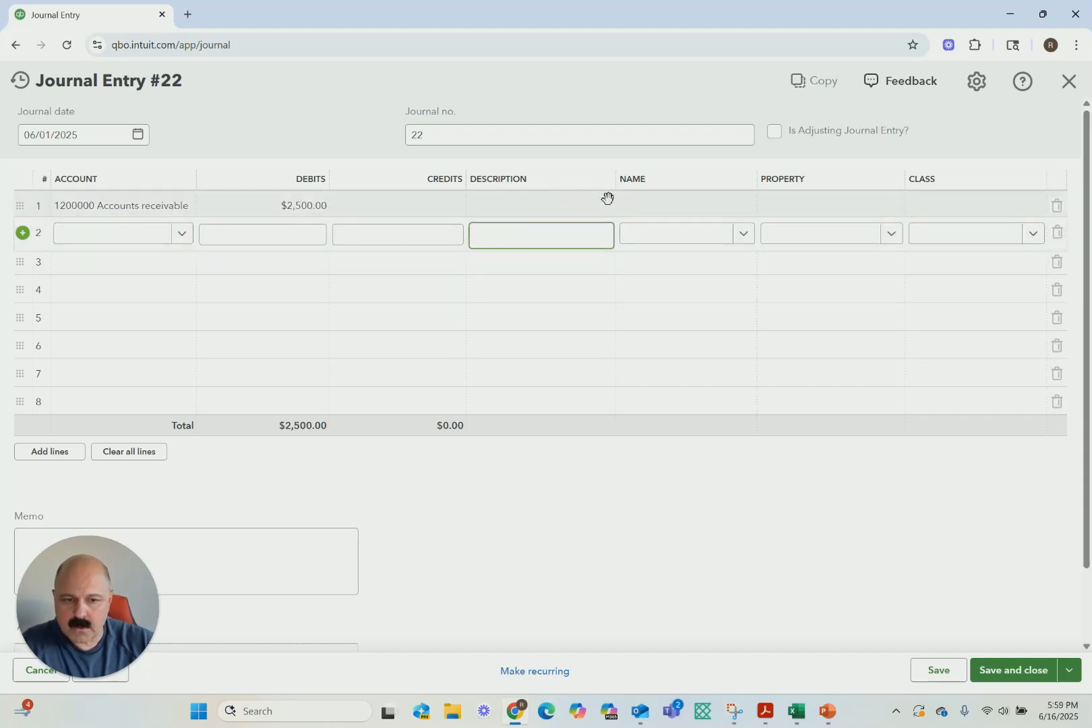
left_click(668, 204)
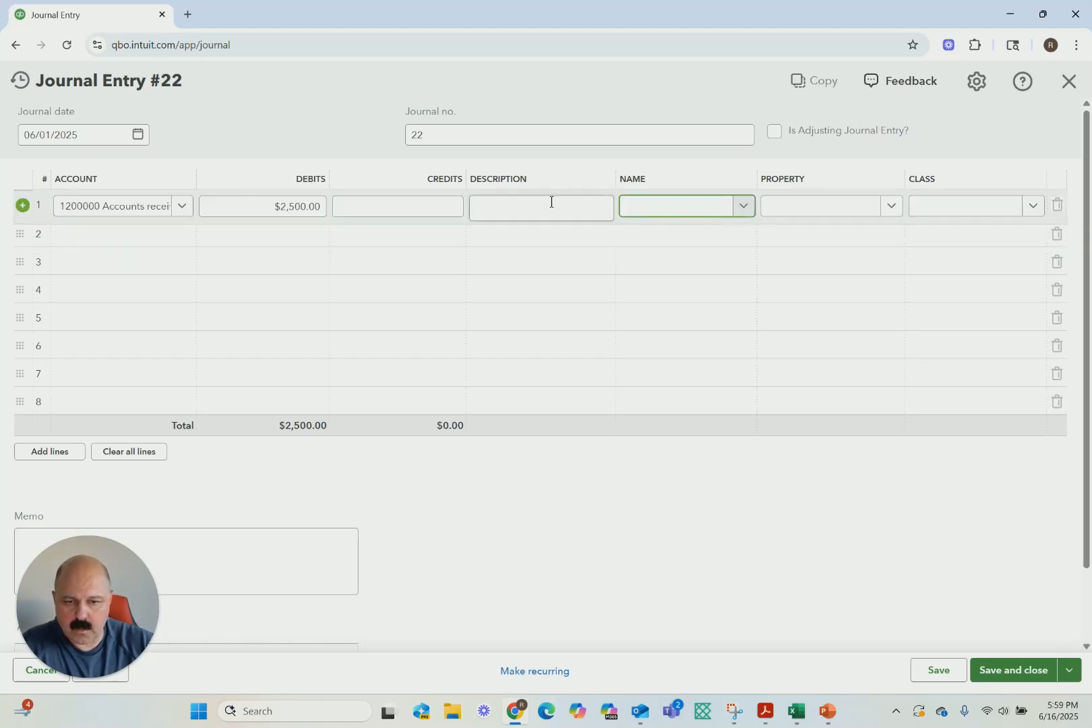
left_click(743, 205)
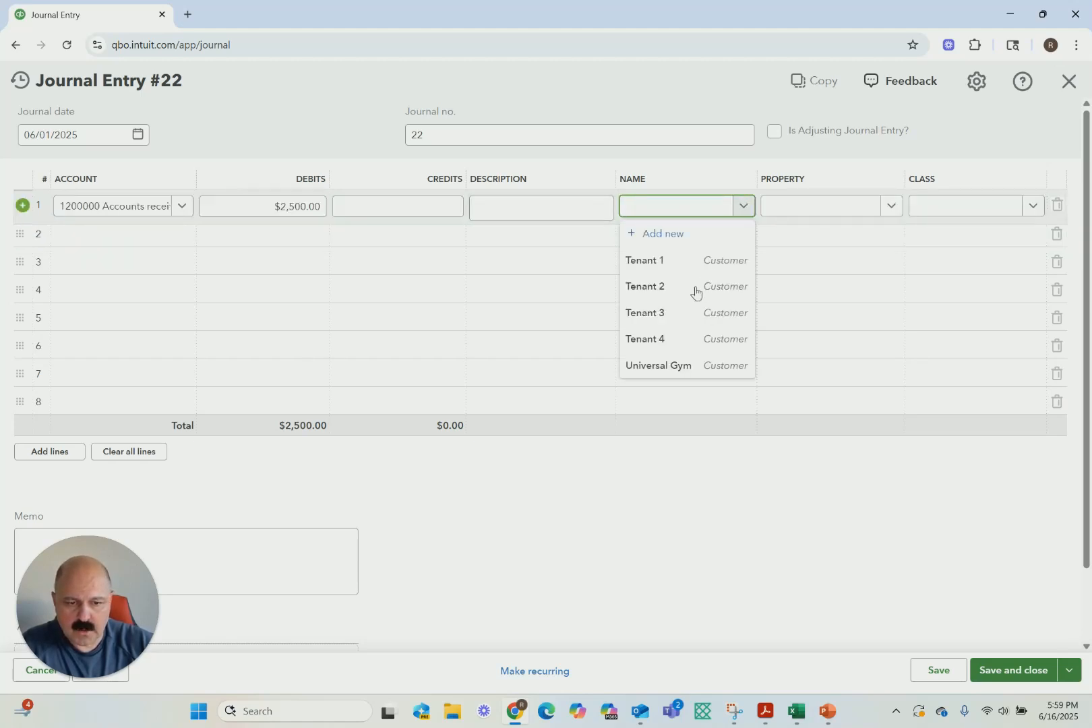
left_click(654, 366)
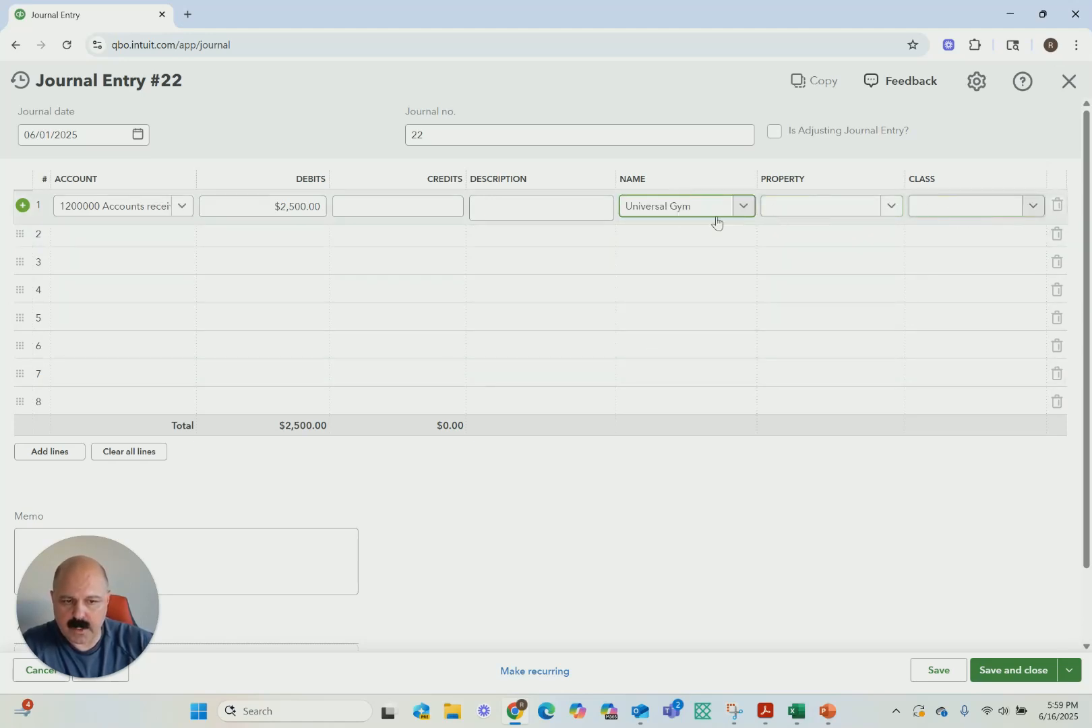
On line 2, debit 21,399 to 1310000 Unbilled receivables
left_click(97, 236)
type("Unbil")
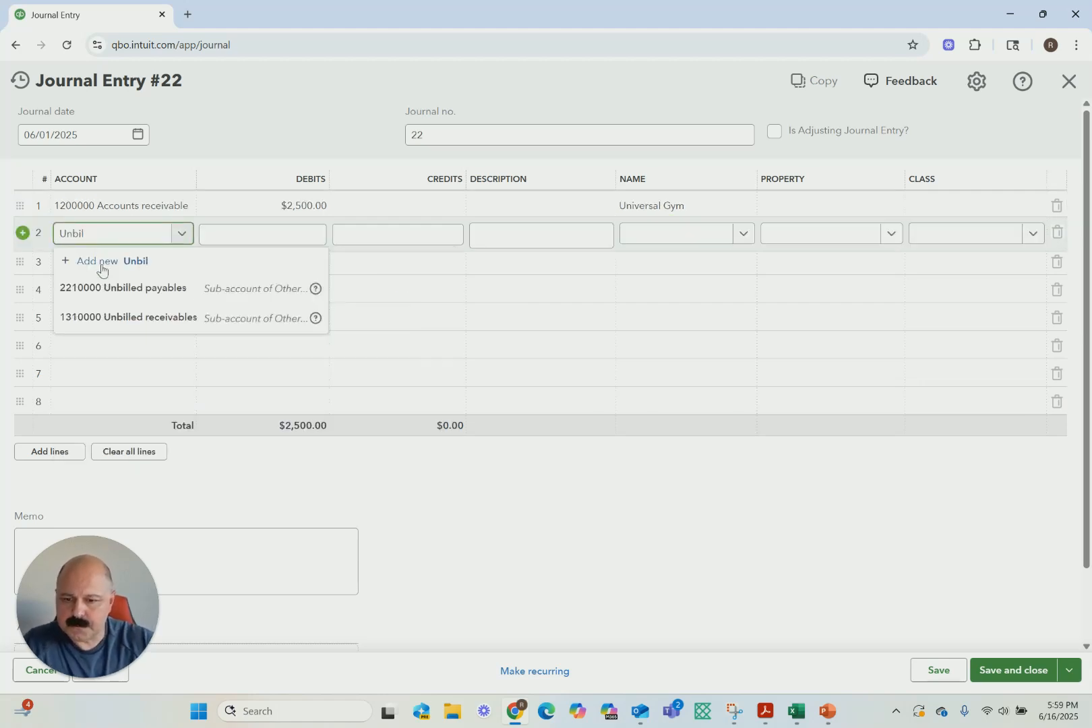
left_click(129, 317)
left_click(278, 237)
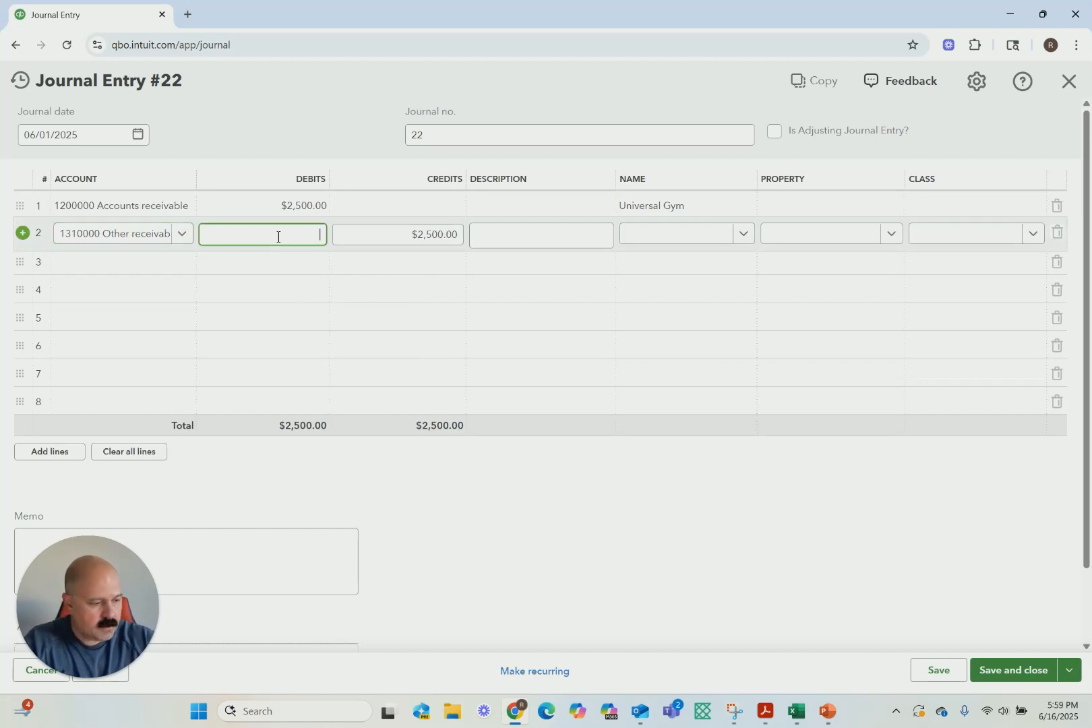
type("21399")
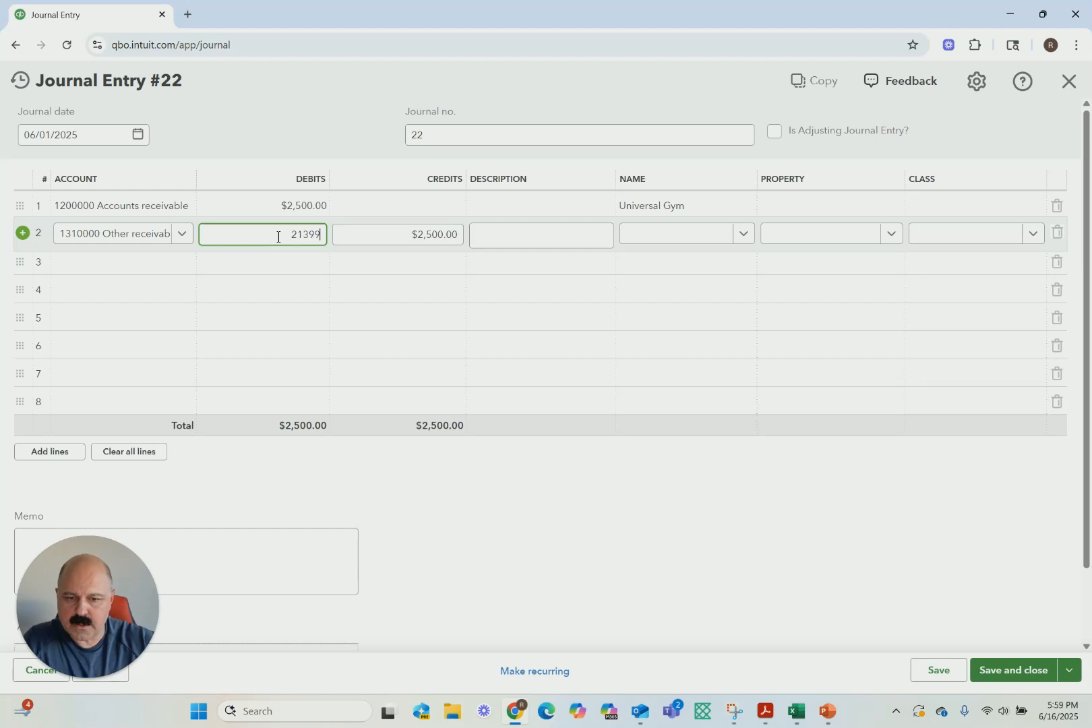
On line 3, credit 2,500 to 4910000 Reimbursable income - CAM
left_click(160, 268)
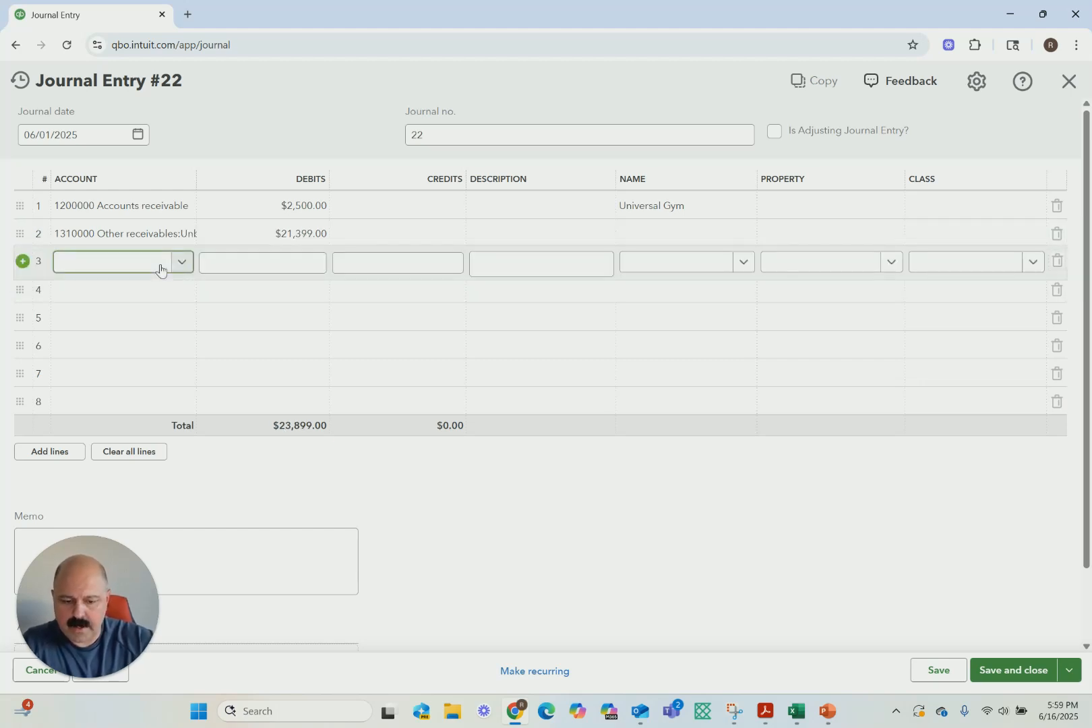
type("Reim")
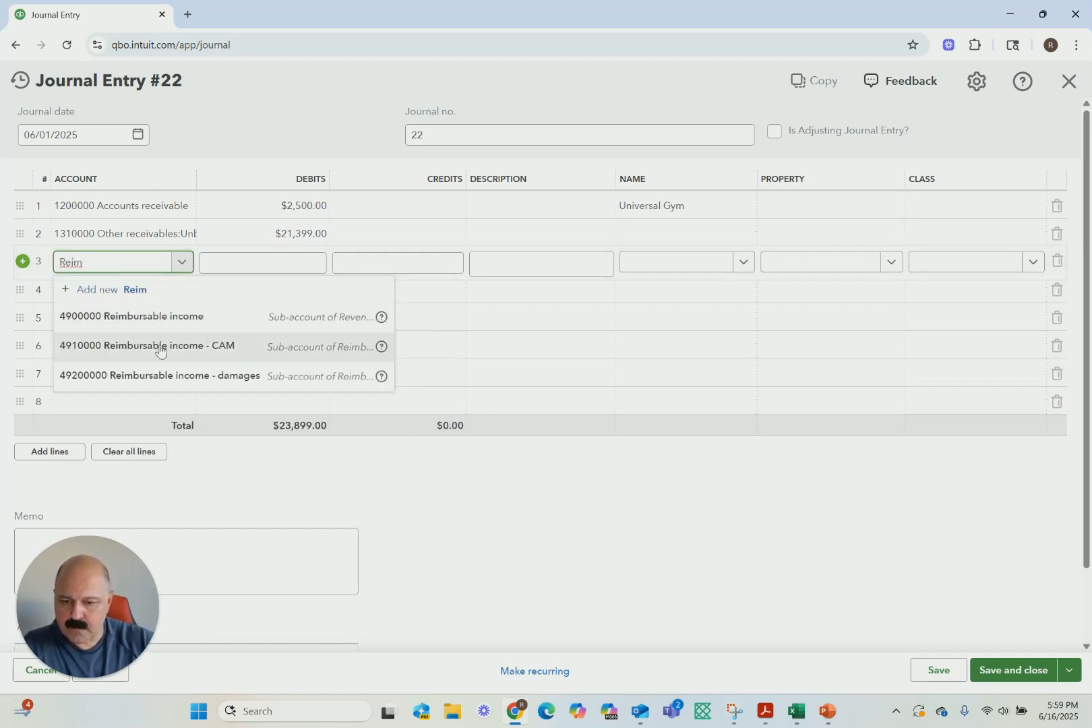
left_click(160, 349)
key("Tab")
key("Tab")
type("2500")
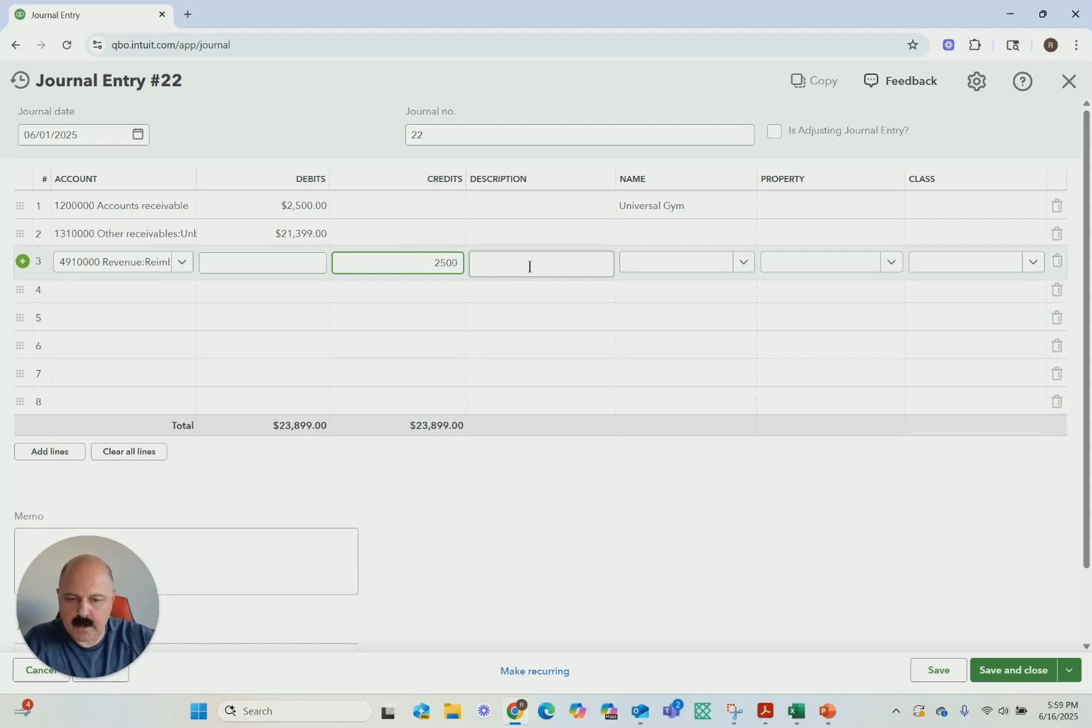
On line 4, credit 21,399 to 4100000 Rental income, and save and close the journal entry without classes
left_click(511, 291)
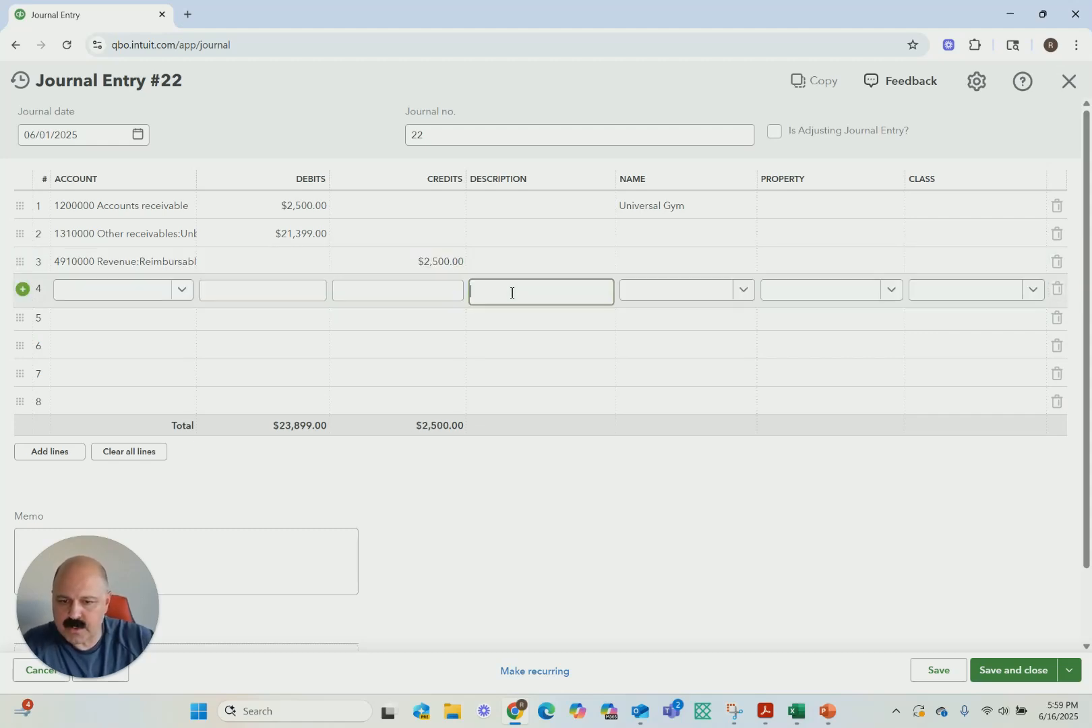
left_click(439, 290)
left_click(130, 293)
type("Ren")
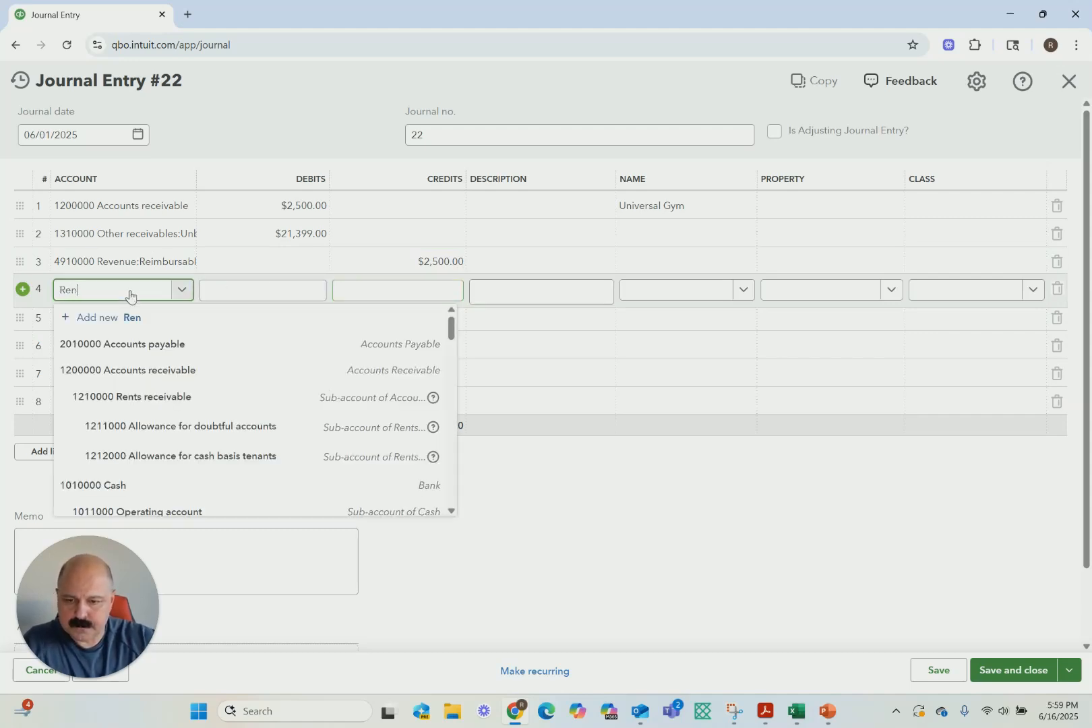
left_click(129, 404)
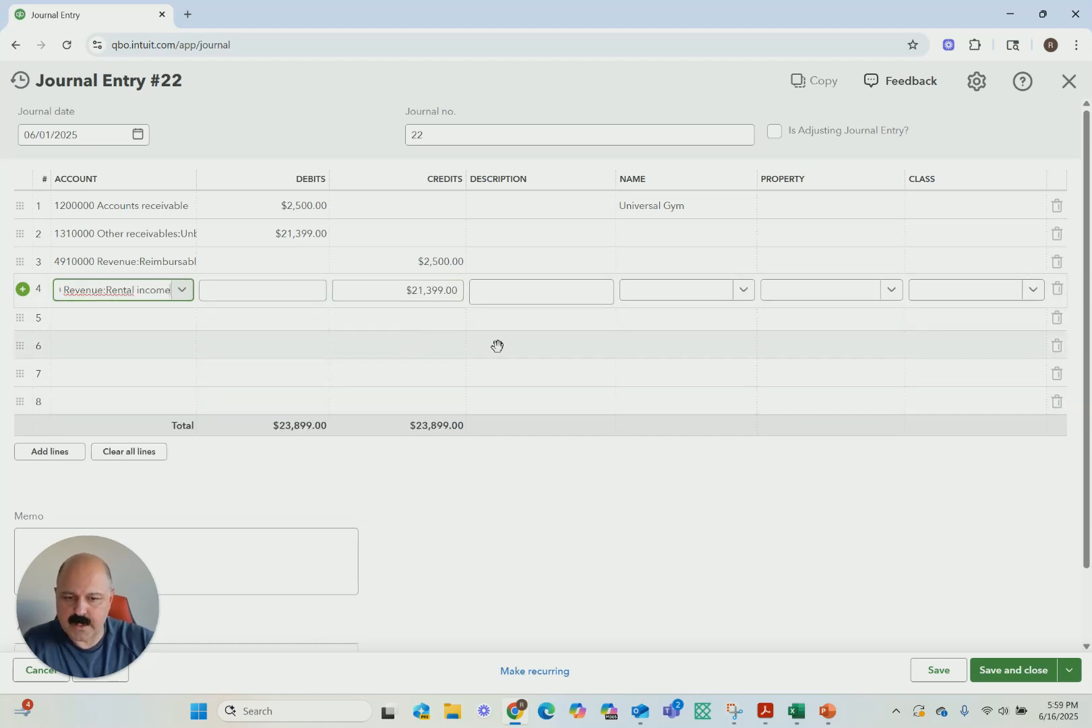
left_click(998, 674)
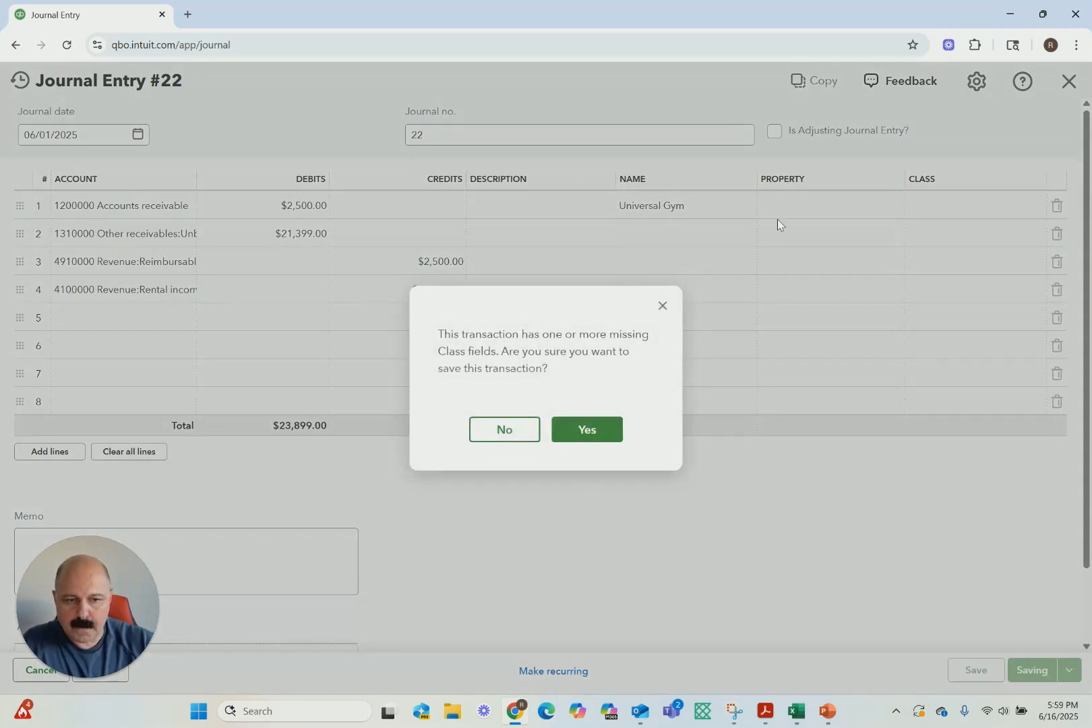
left_click(570, 439)
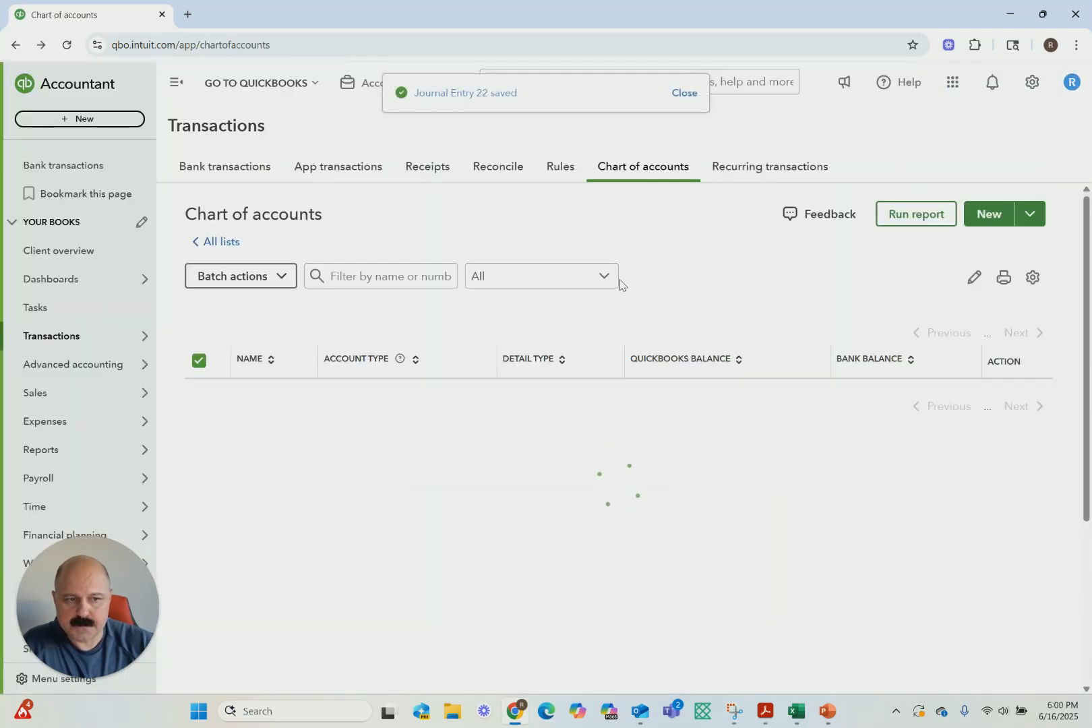
Run the Profit and Loss report for All Dates and examine it from income down to net income
left_click(67, 450)
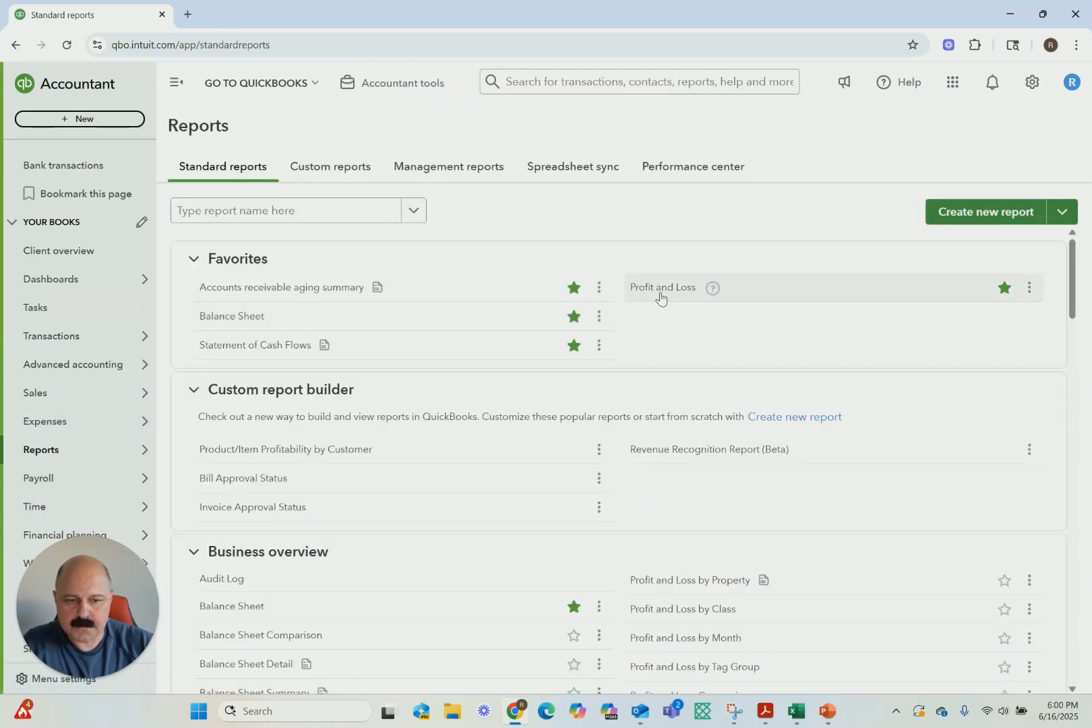
left_click(658, 295)
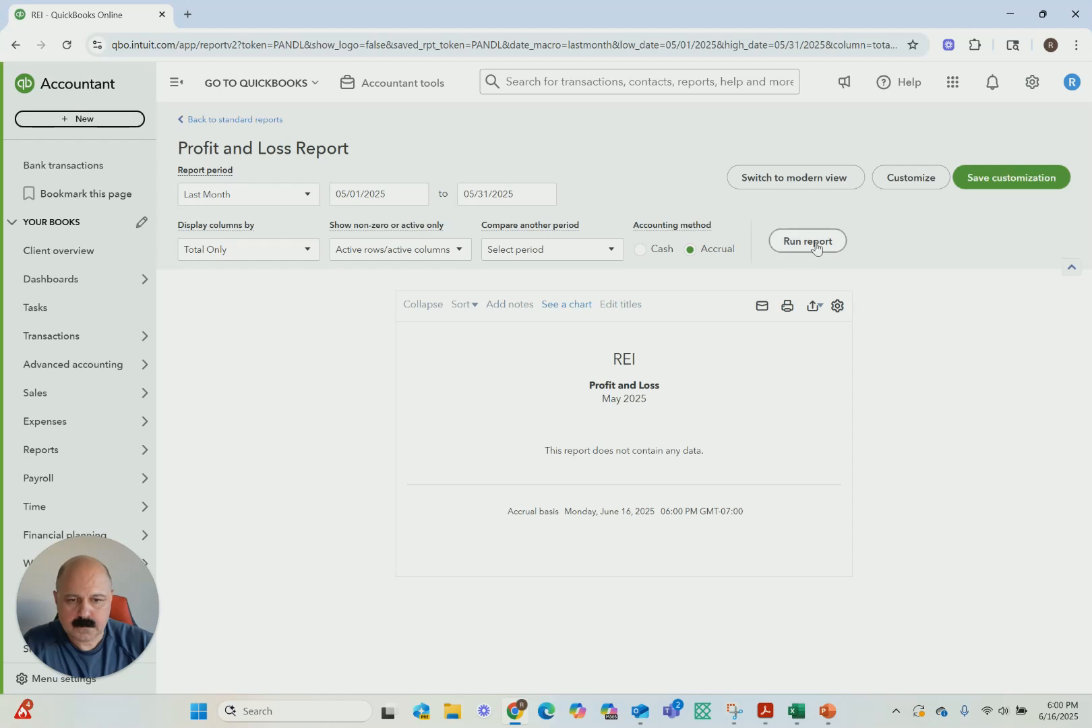
left_click(262, 202)
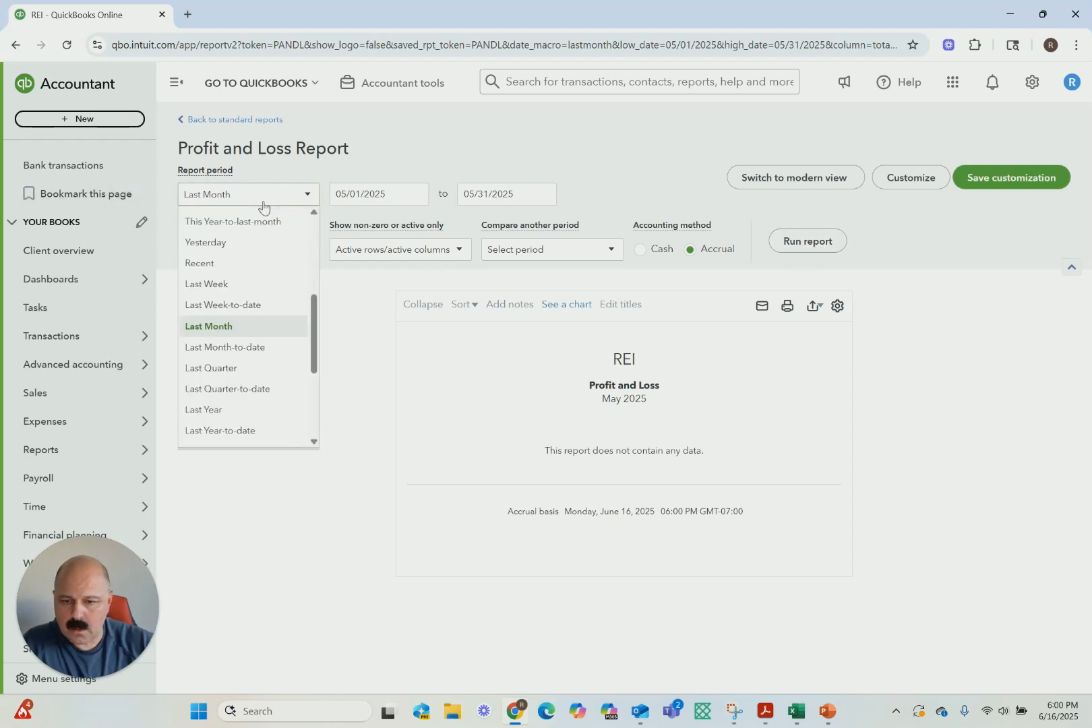
scroll(246, 290, "up", 5)
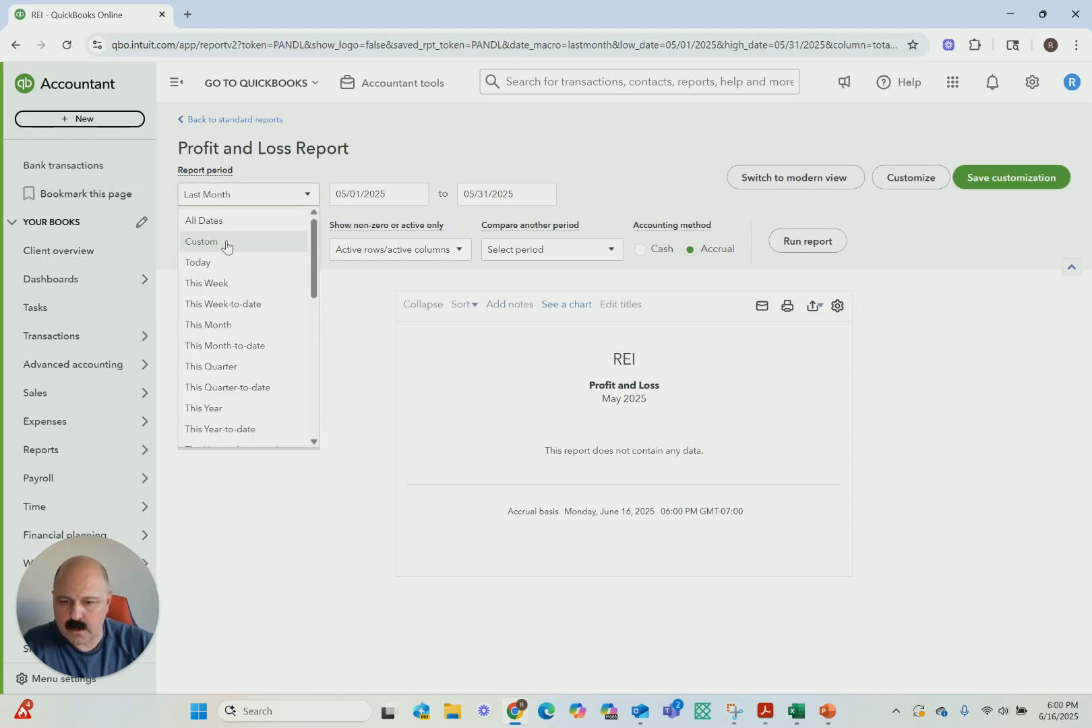
left_click(214, 219)
left_click(805, 241)
scroll(633, 451, "down", 2)
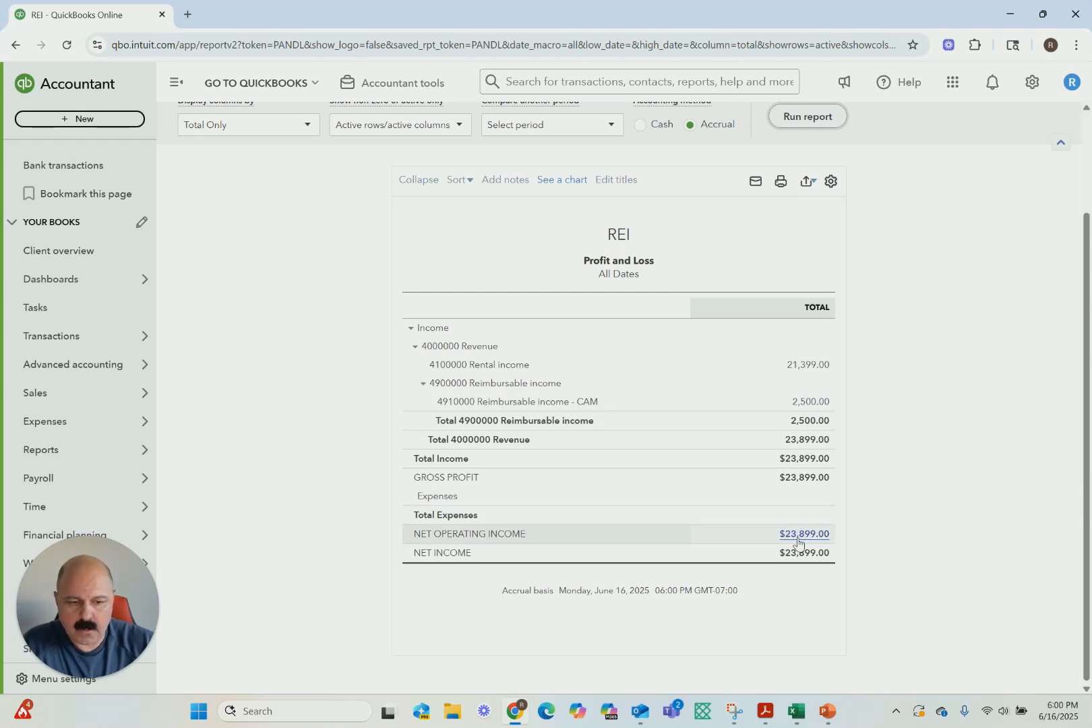
Return to the standard reports and run the Balance Sheet report for All Dates
scroll(193, 127, "up", 3)
left_click(193, 125)
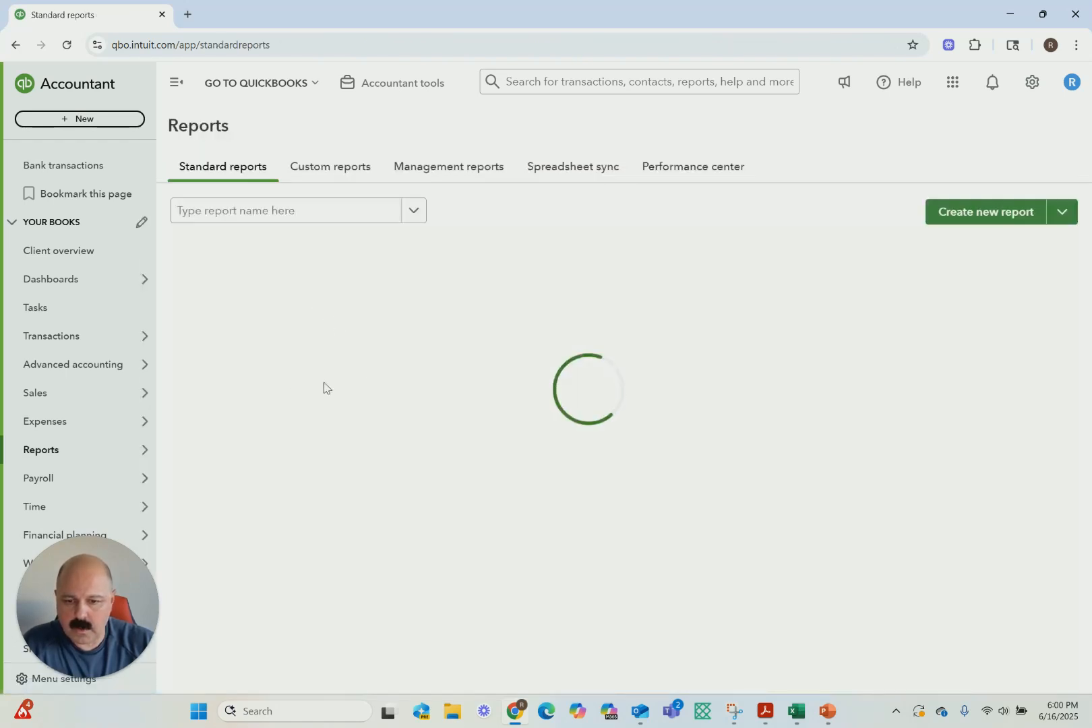
left_click(237, 317)
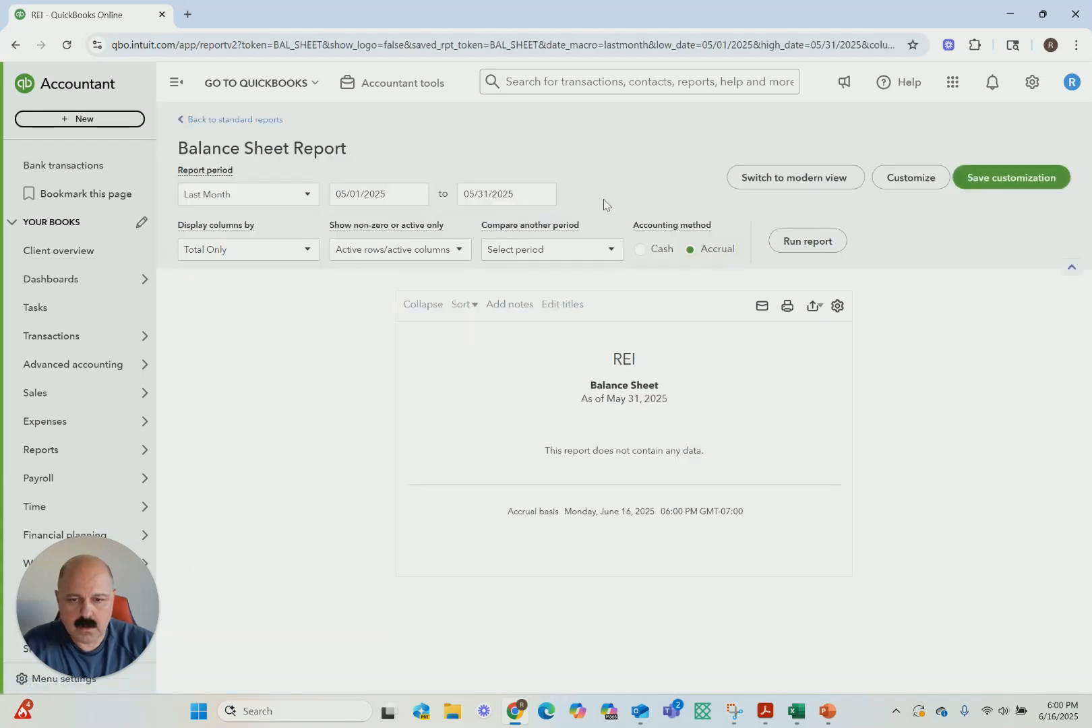
left_click(300, 206)
scroll(296, 229, "up", 5)
left_click(200, 224)
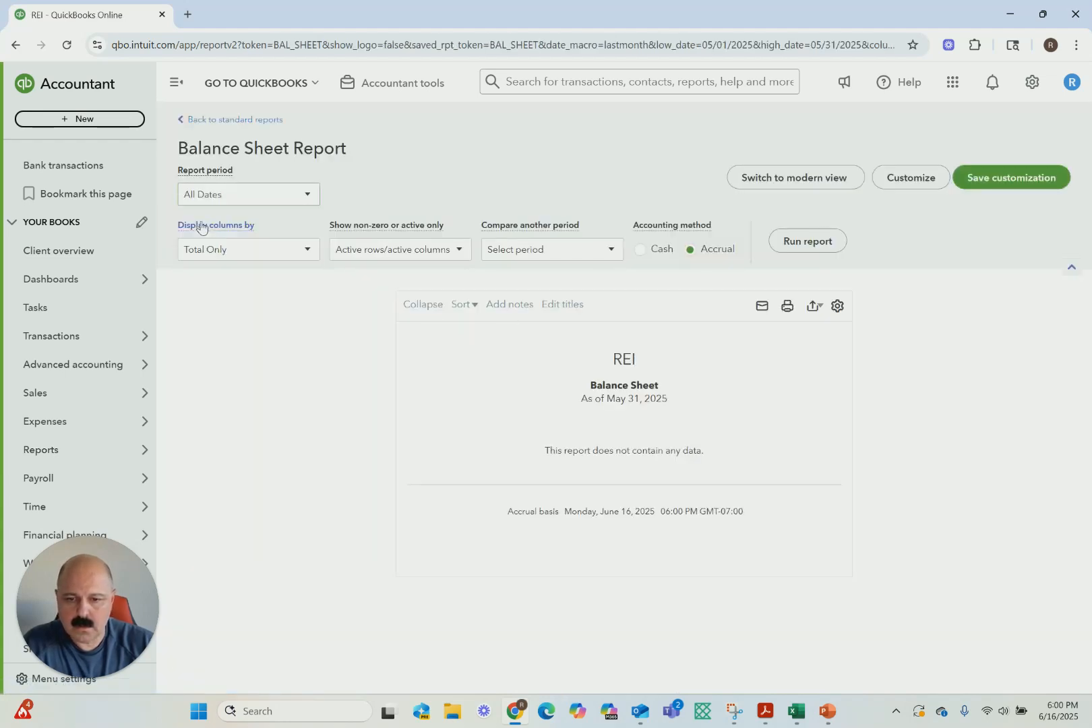
left_click(814, 248)
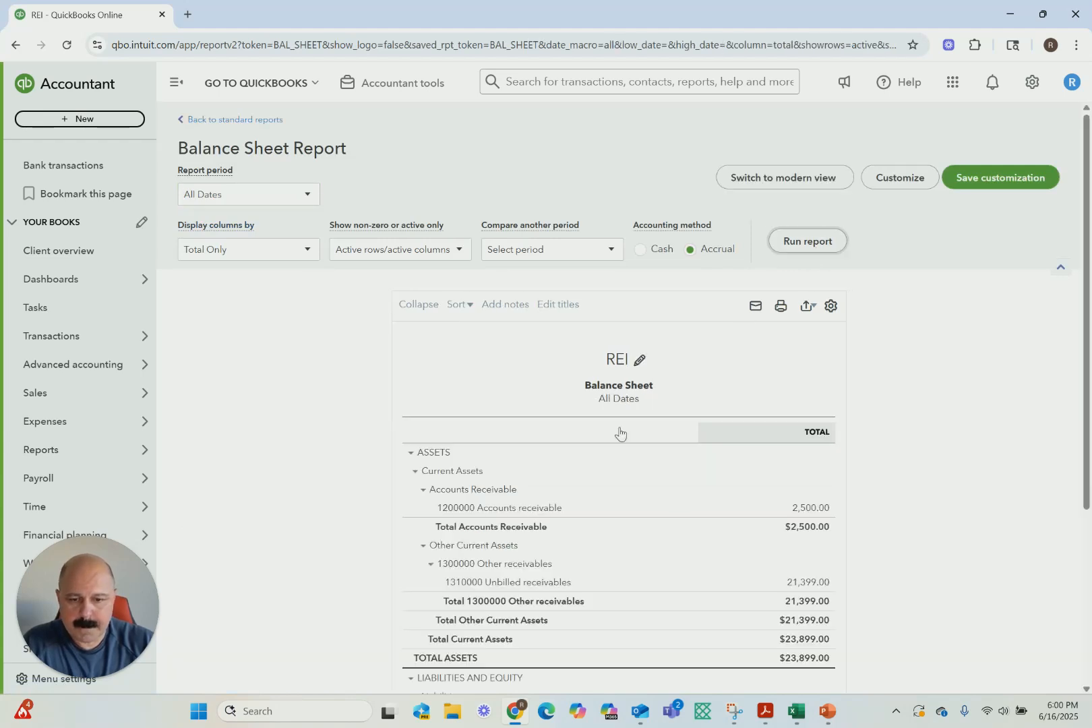
Examine the Balance Sheet from assets down to net income, and open the Statement of Cash Flows from the standard reports
scroll(556, 507, "down", 2)
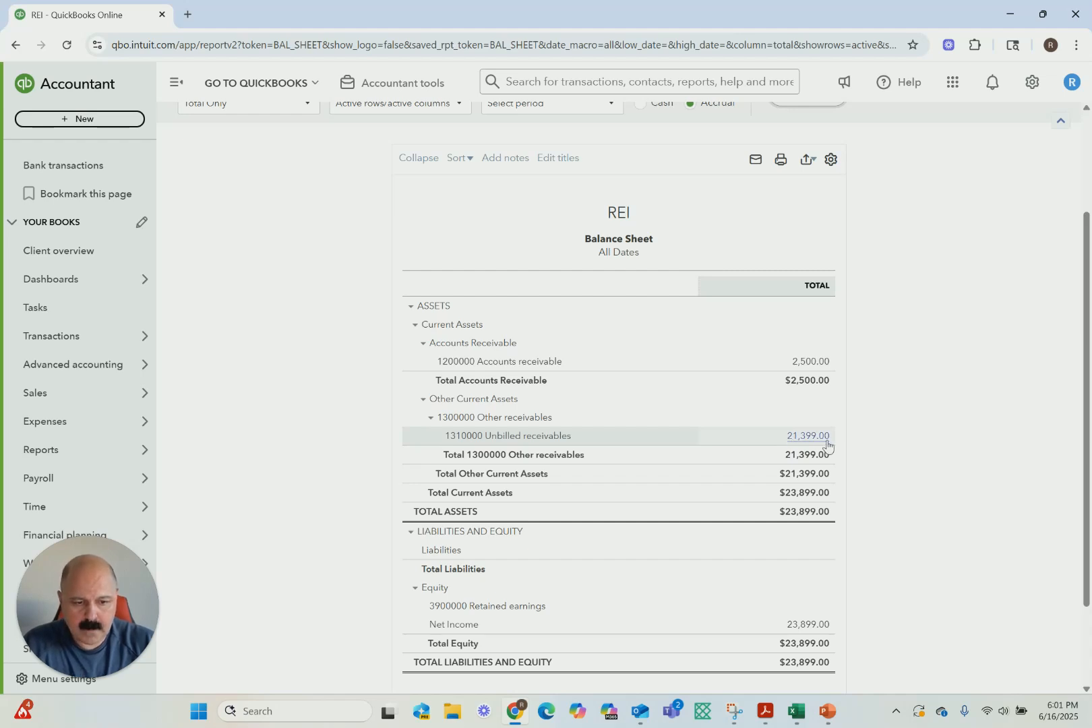
scroll(828, 445, "down", 2)
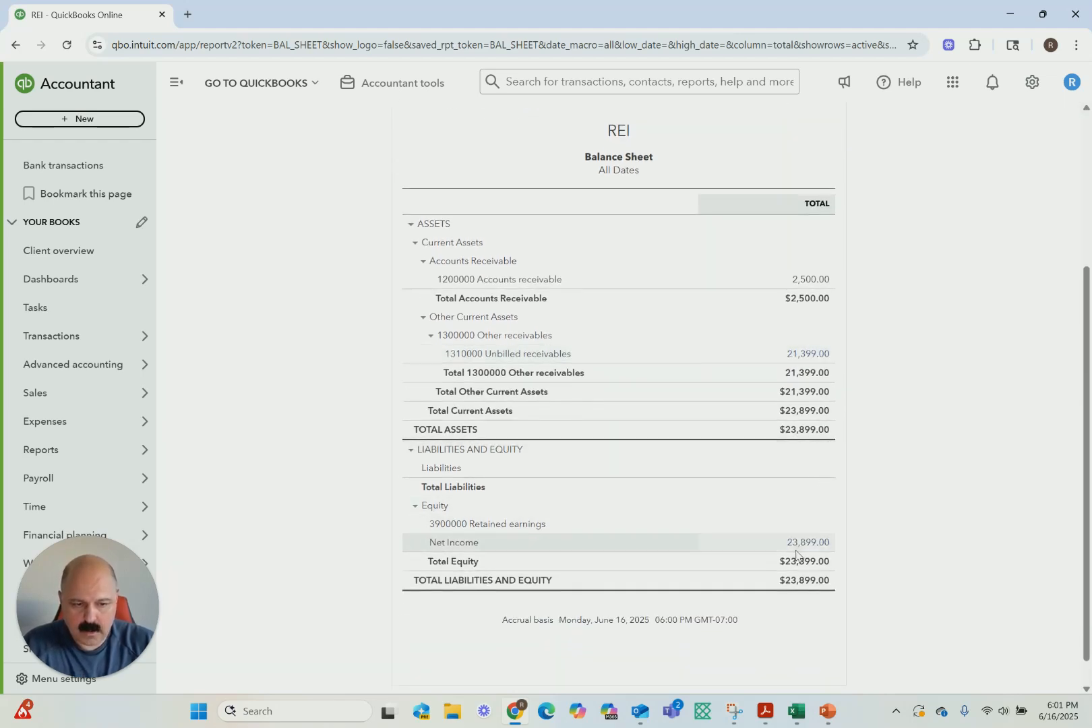
scroll(382, 388, "up", 4)
left_click(230, 119)
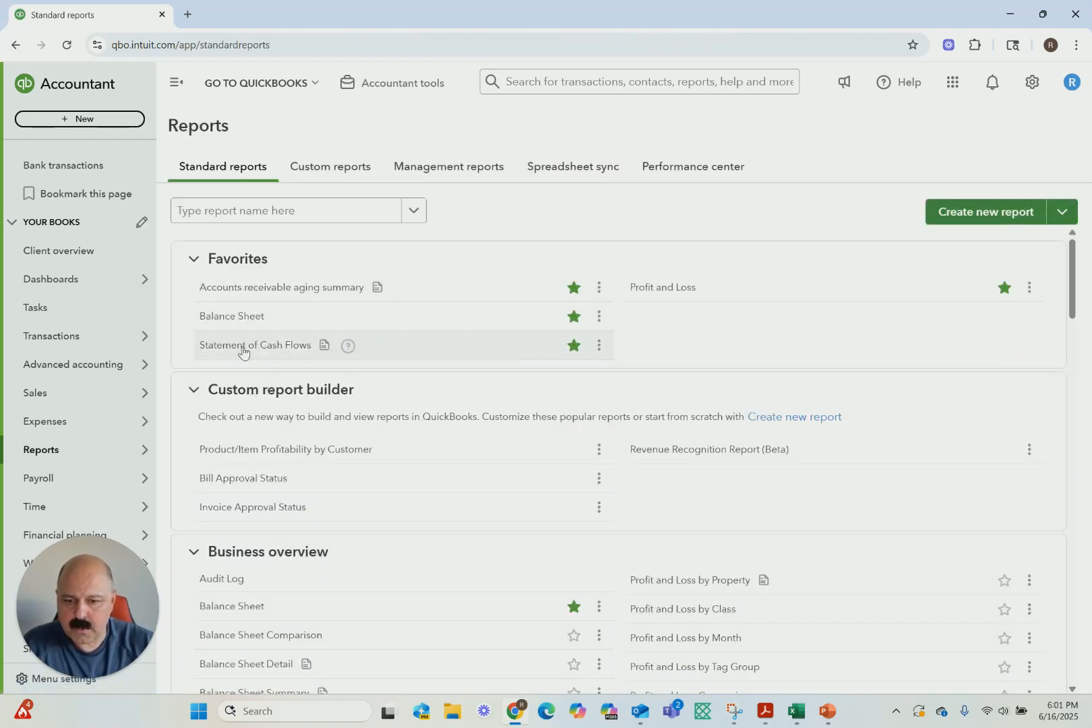
left_click(245, 347)
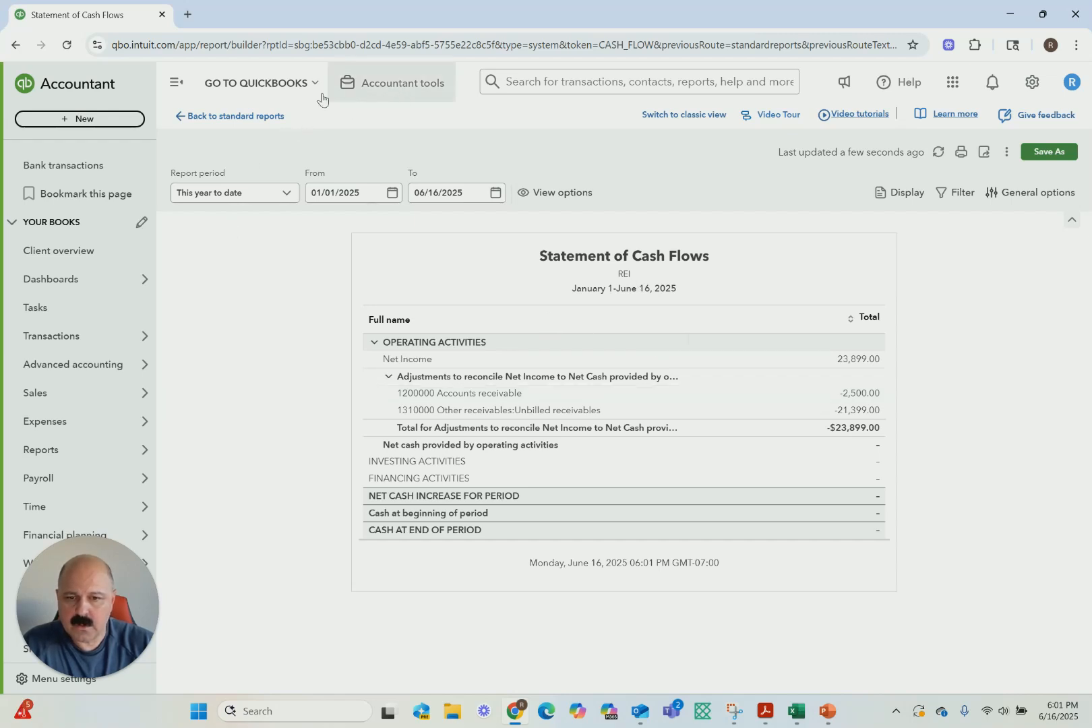
Start a new journal entry and debit 2,500 to 1010000 Cash on line 1
left_click(387, 84)
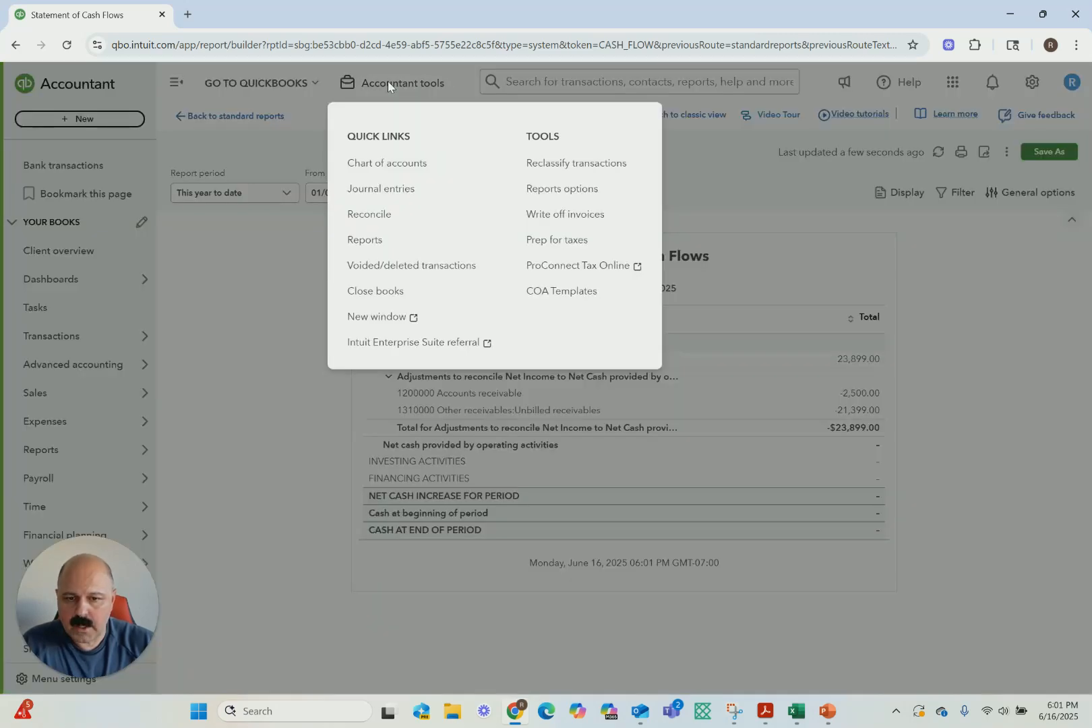
left_click(377, 189)
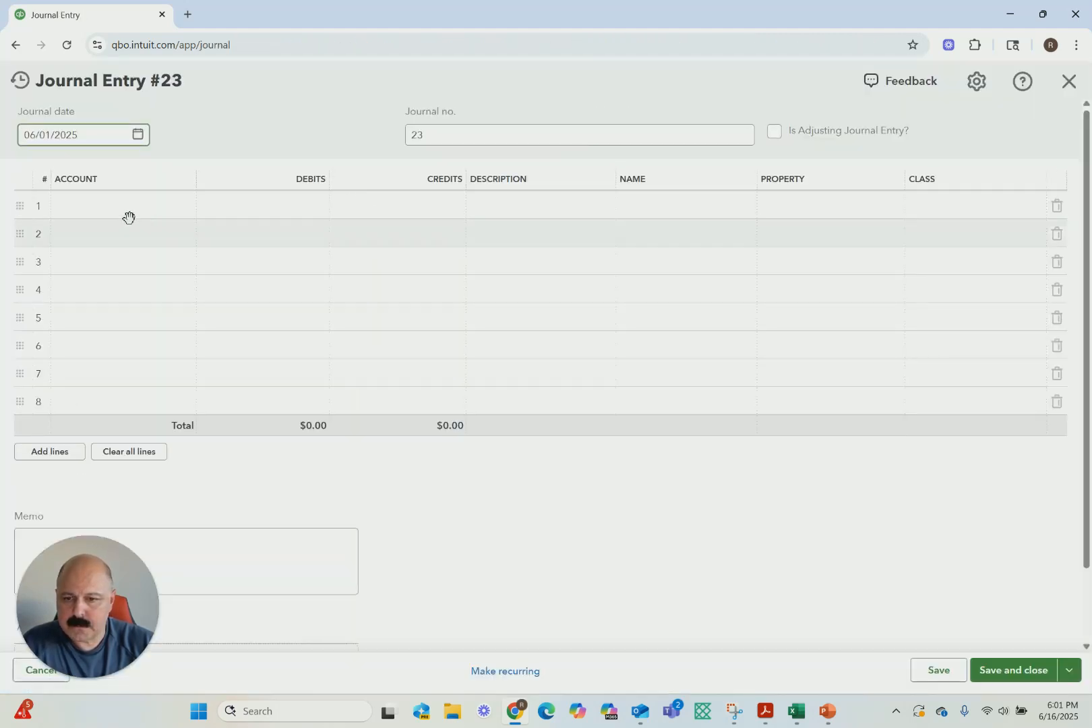
left_click(91, 209)
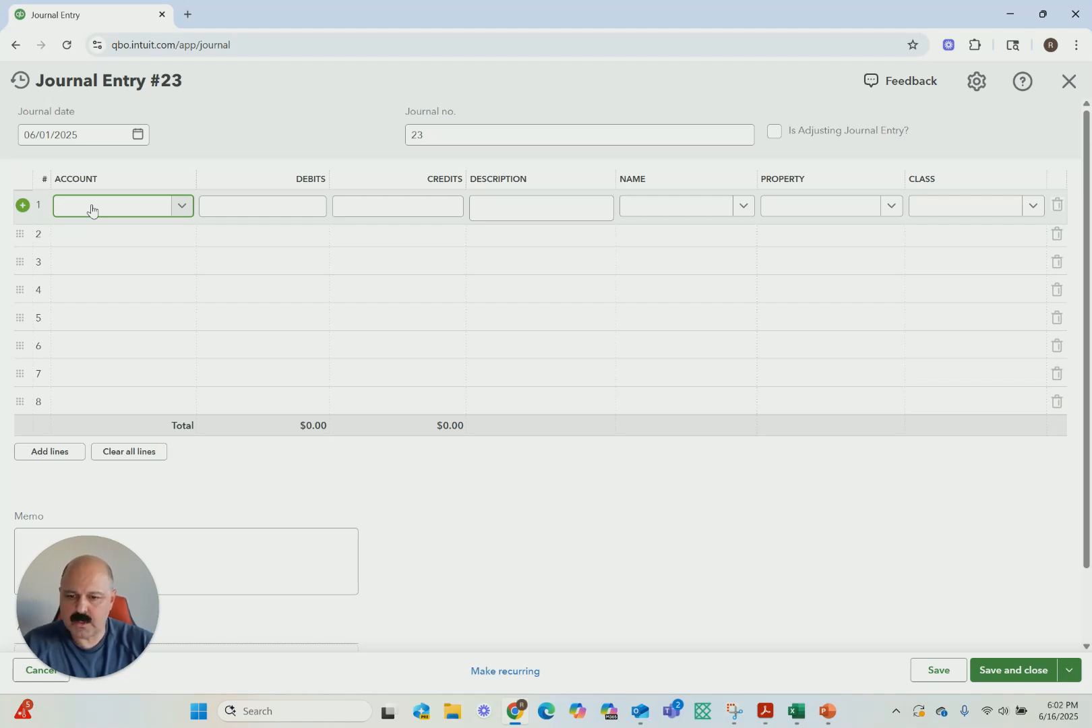
type("cas")
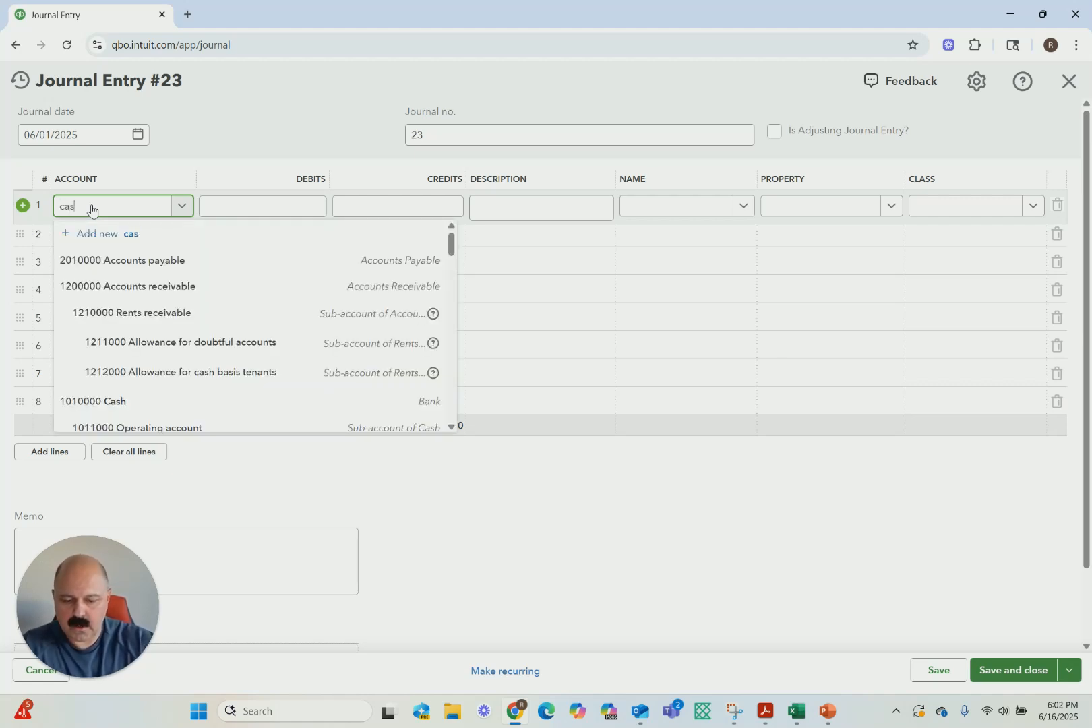
type("h")
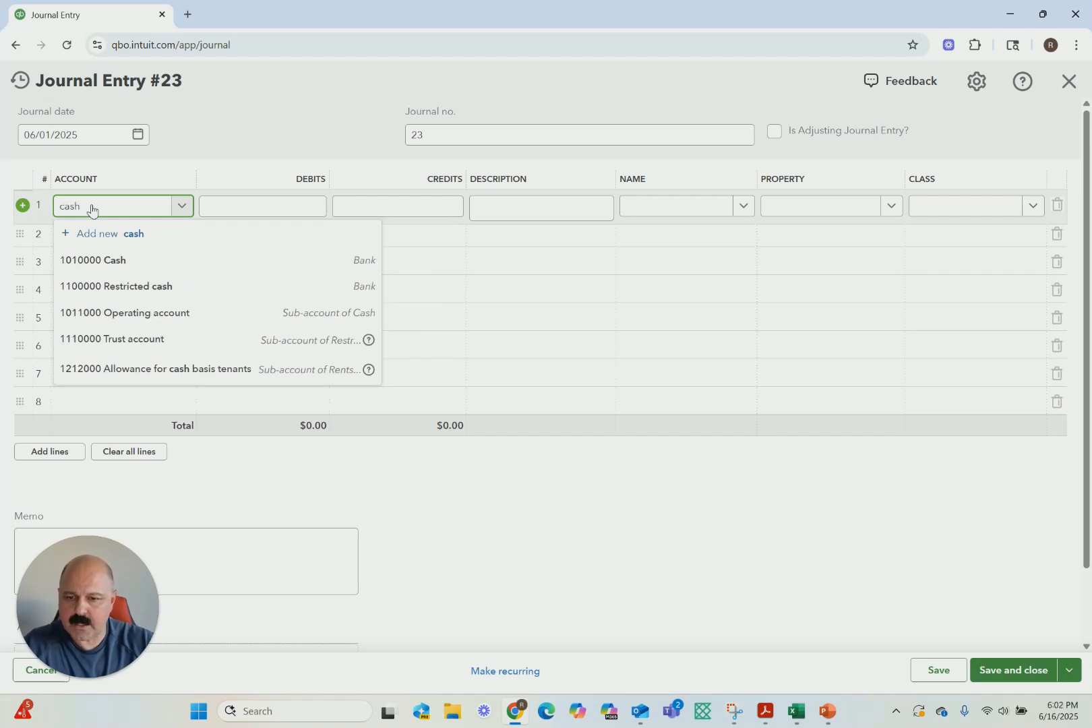
left_click(114, 261)
left_click(261, 207)
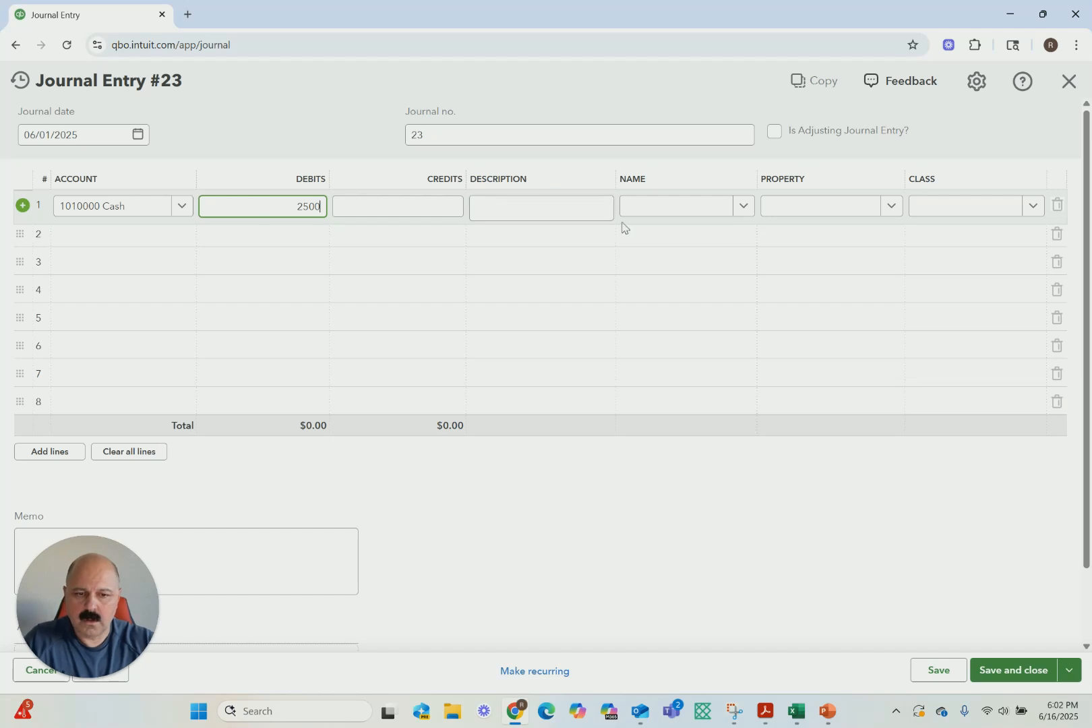
On line 2, credit 2,500 to 1200000 Accounts receivable for Universal Gym, and save and close the entry without classes
left_click(155, 242)
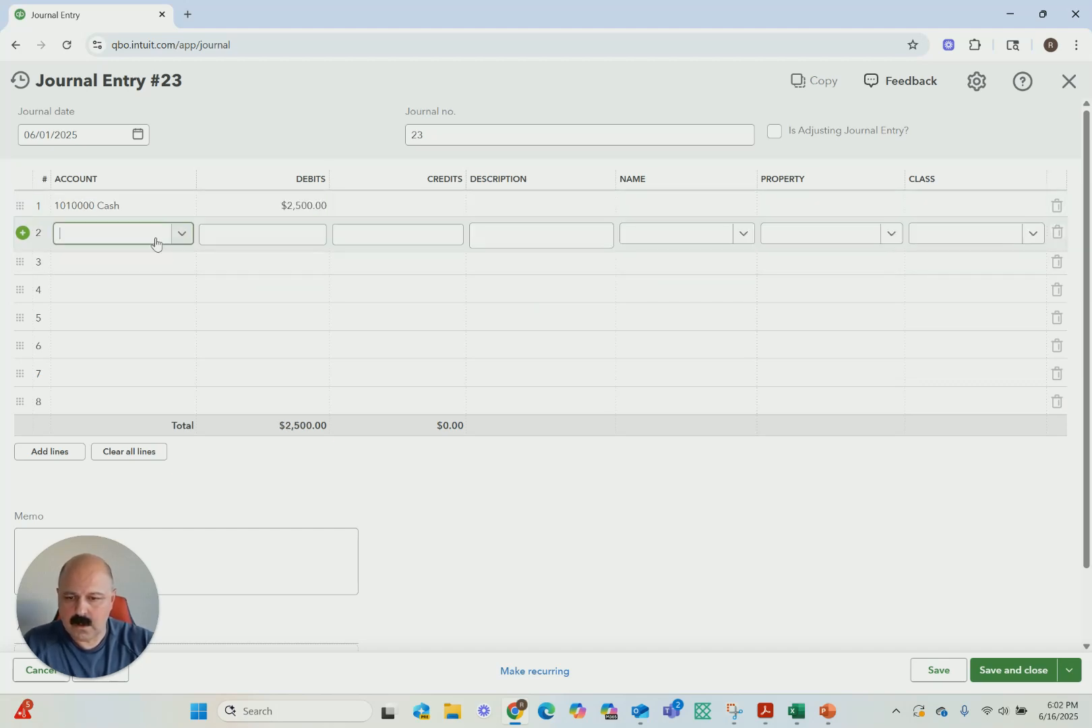
type("acc")
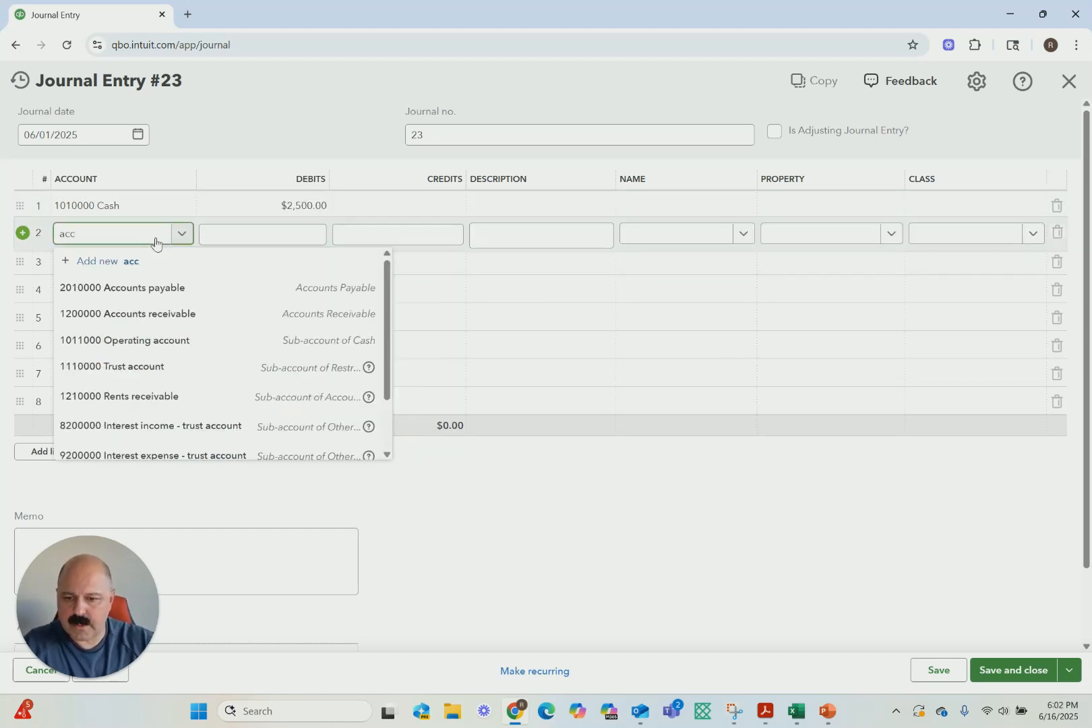
left_click(155, 314)
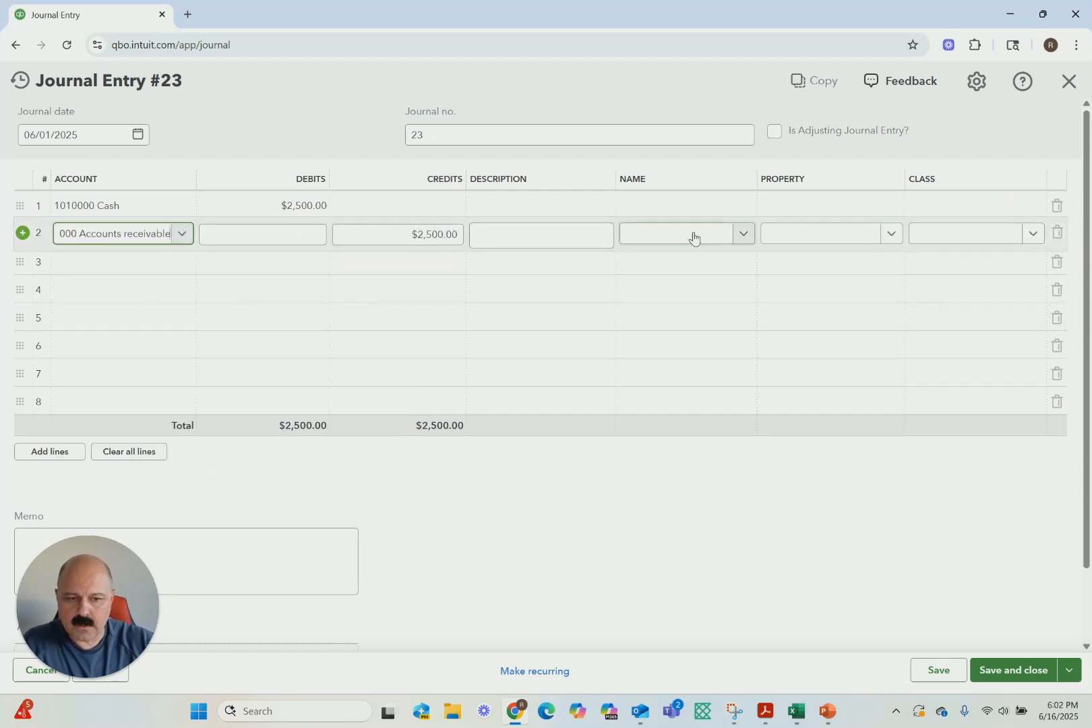
left_click(739, 235)
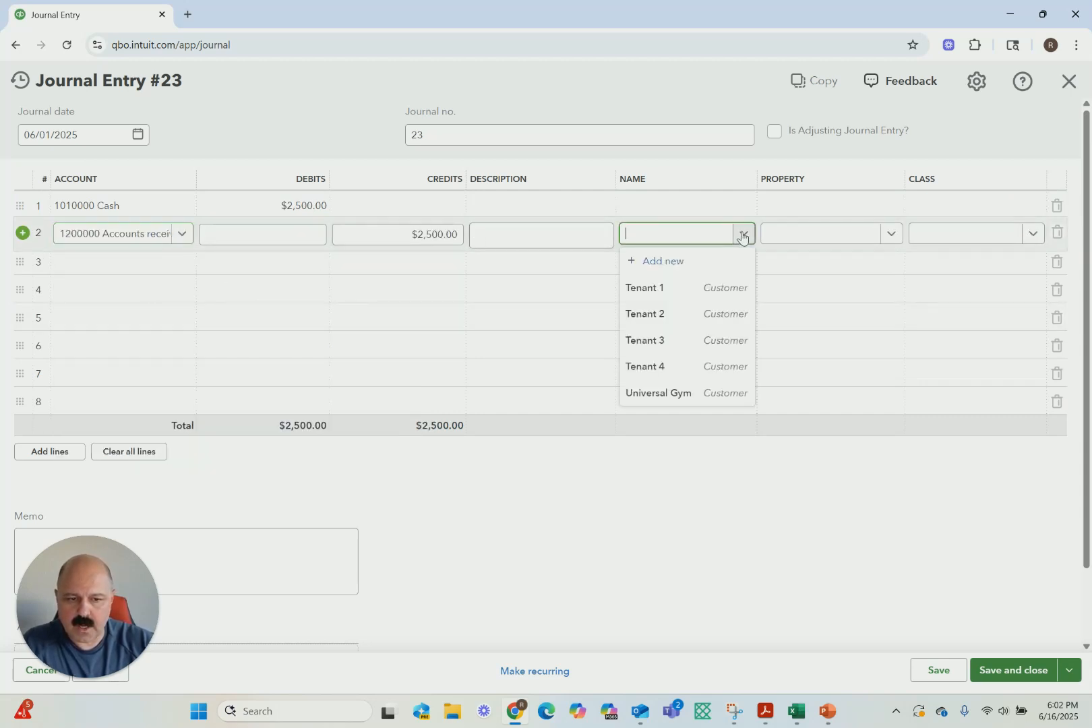
left_click(652, 393)
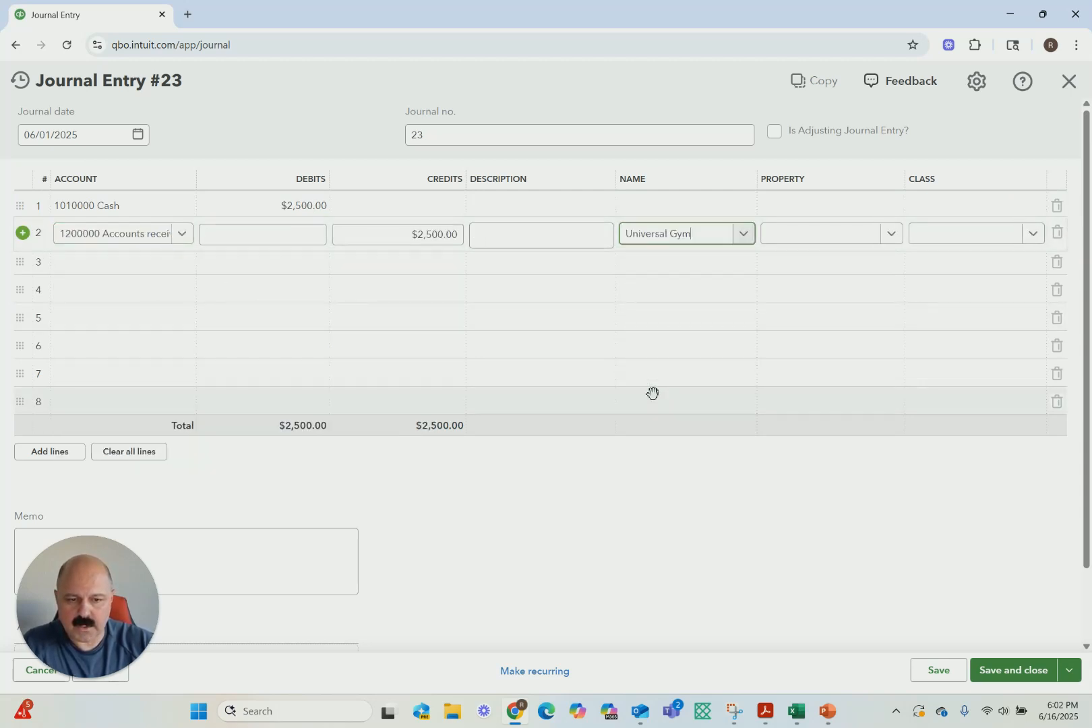
left_click(1004, 670)
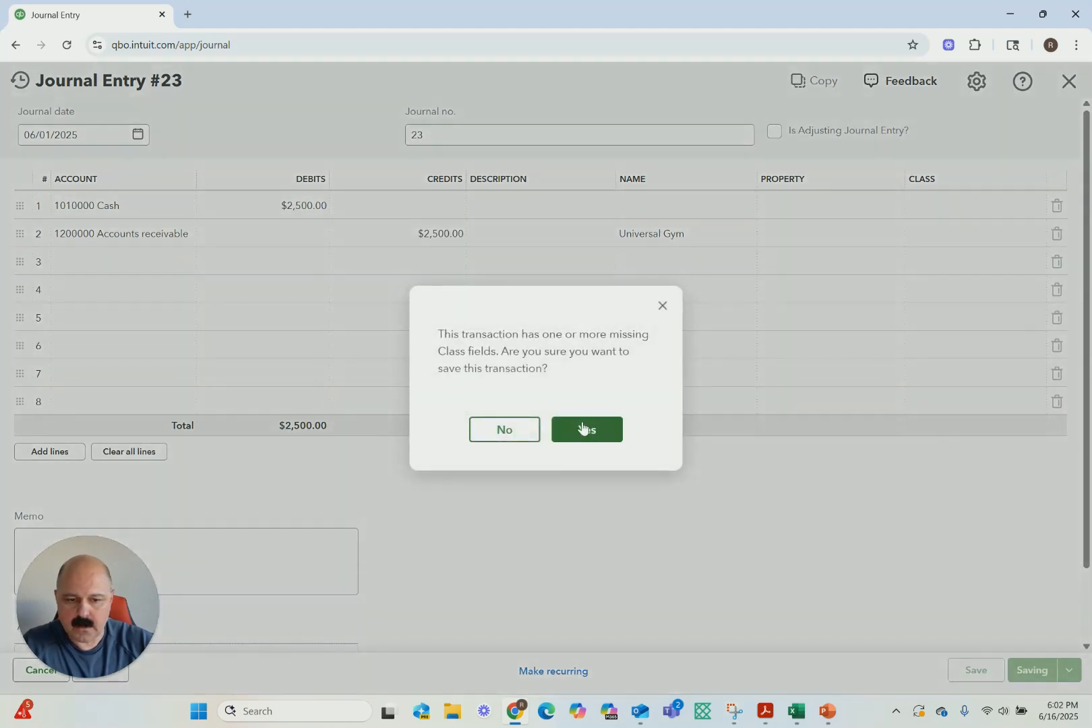
left_click(585, 431)
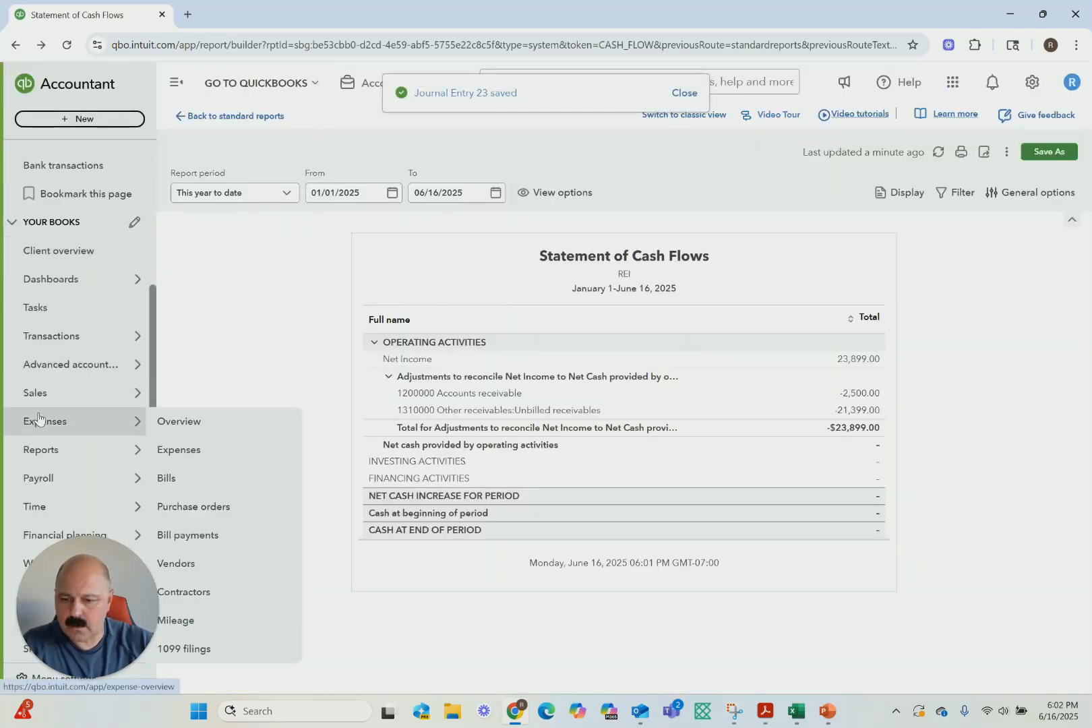
Run the Profit and Loss report for All Dates and examine the rental and CAM income down to net income
mouse_move(56, 462)
left_click(190, 454)
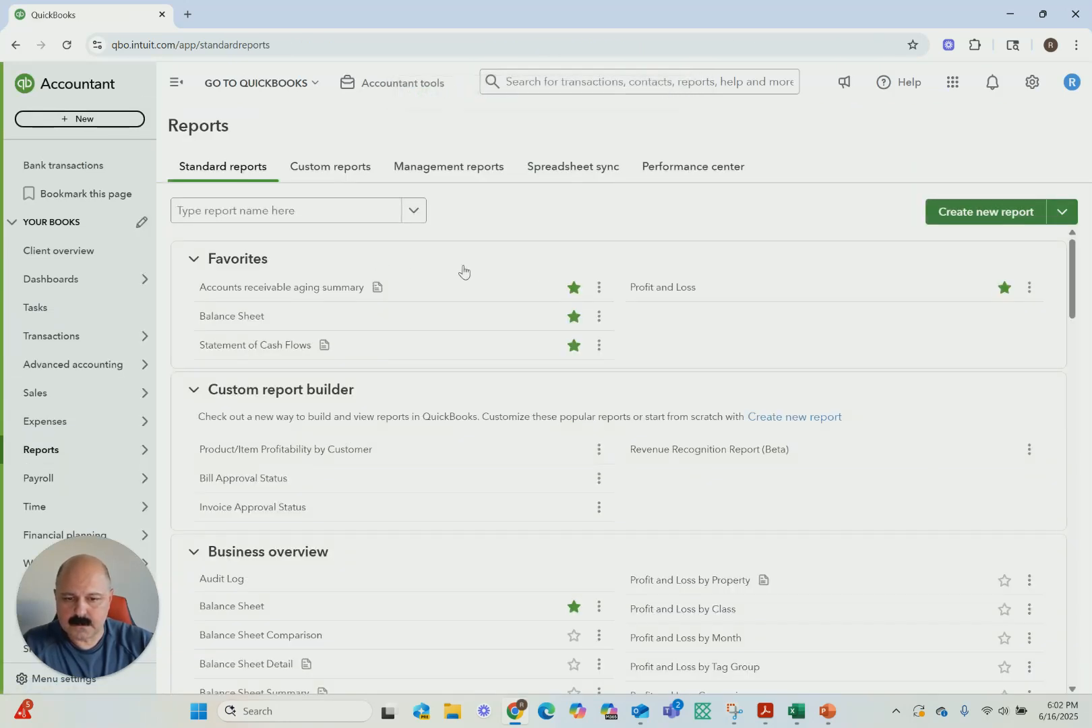
left_click(650, 287)
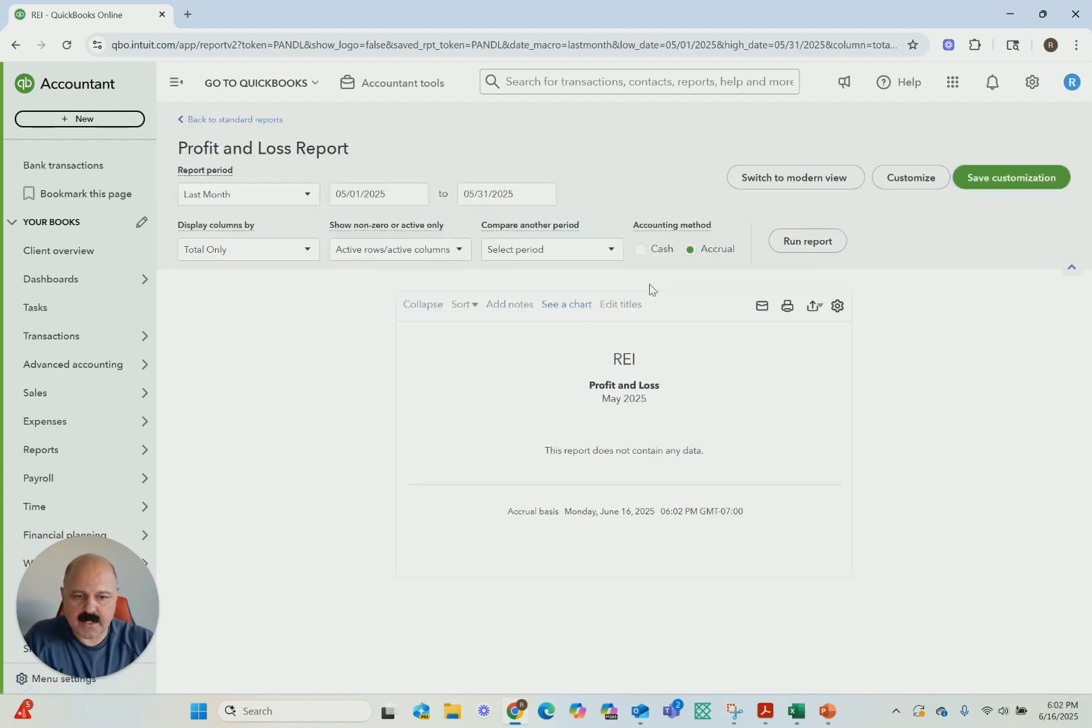
left_click(290, 194)
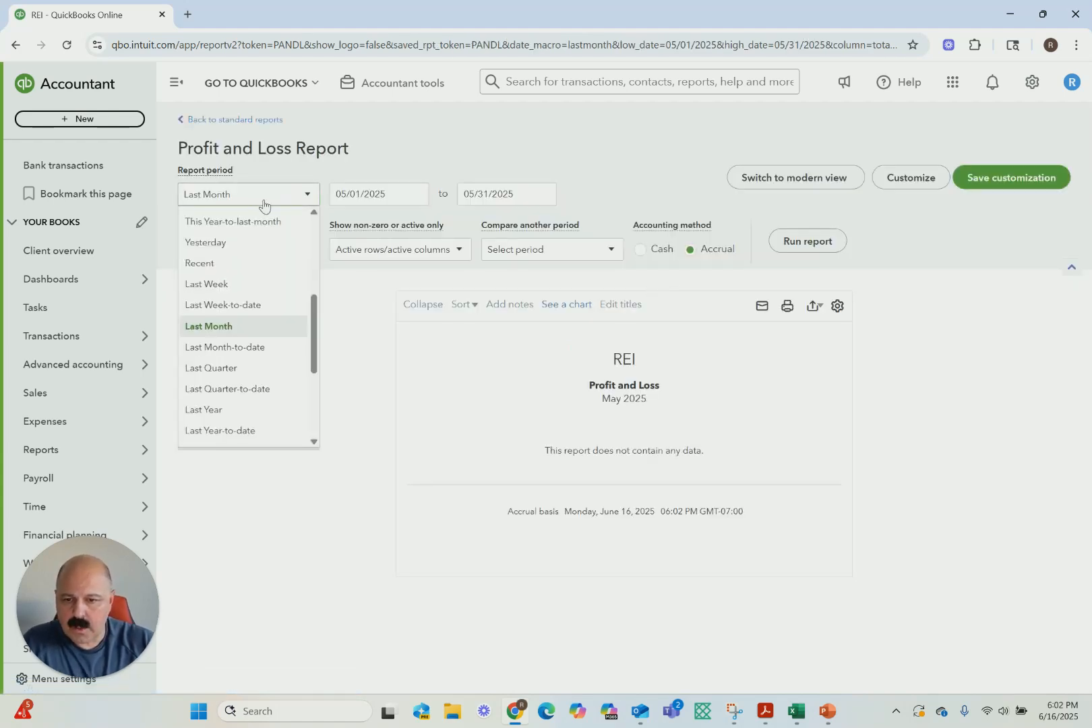
scroll(275, 281, "up", 3)
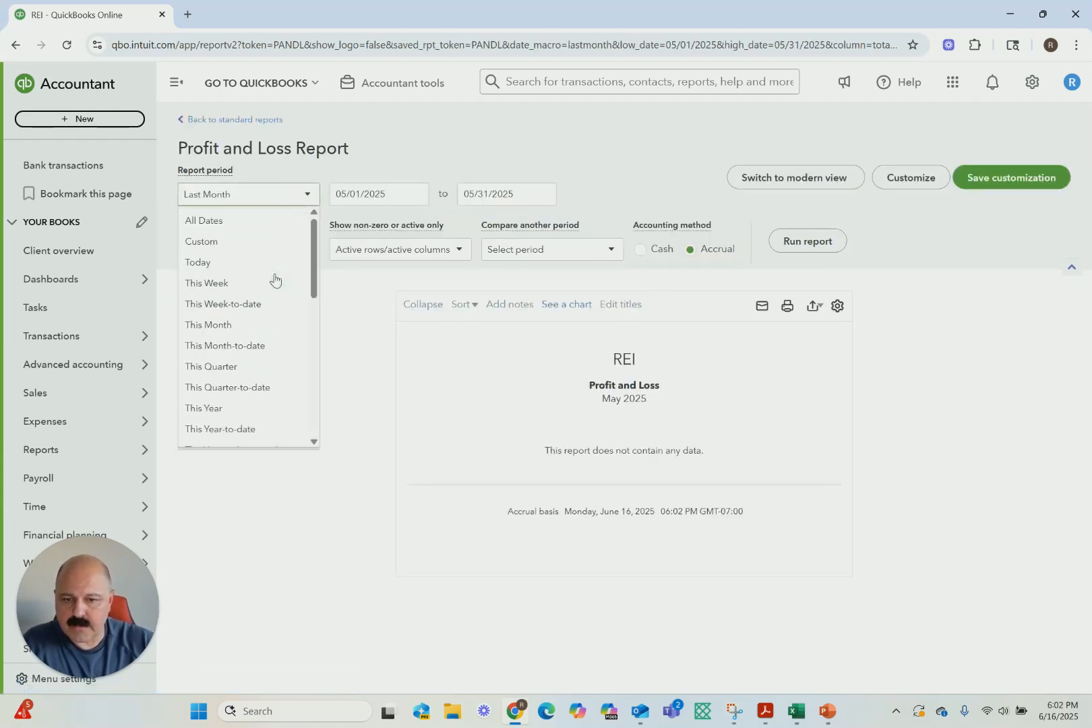
left_click(215, 225)
left_click(808, 243)
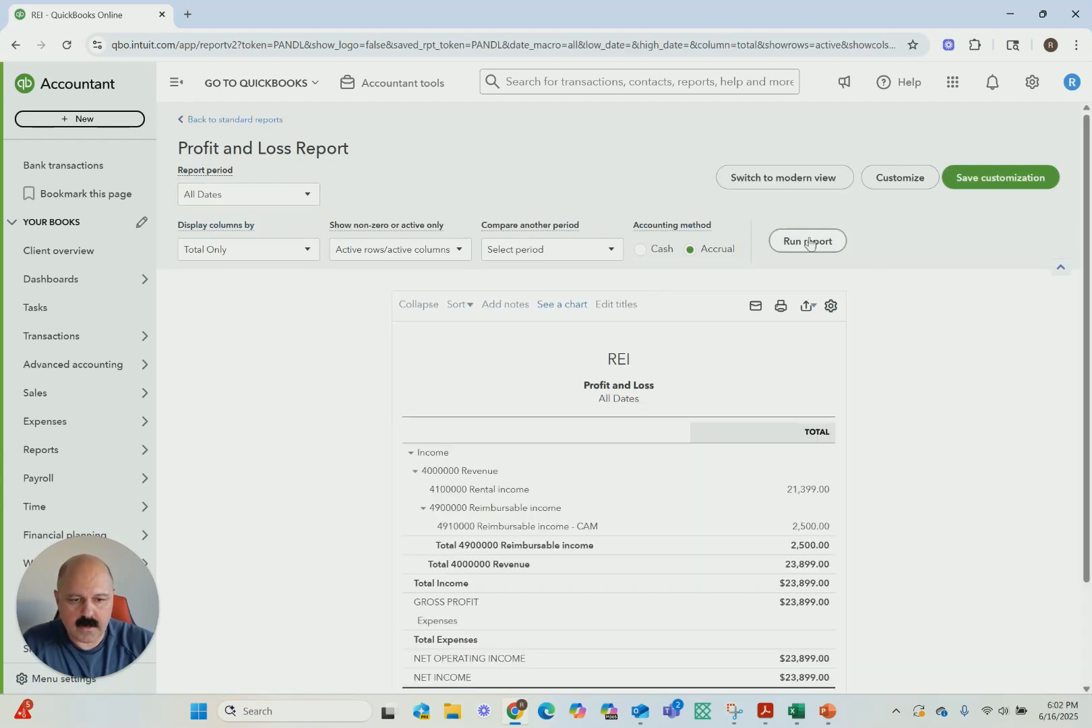
scroll(630, 602, "down", 2)
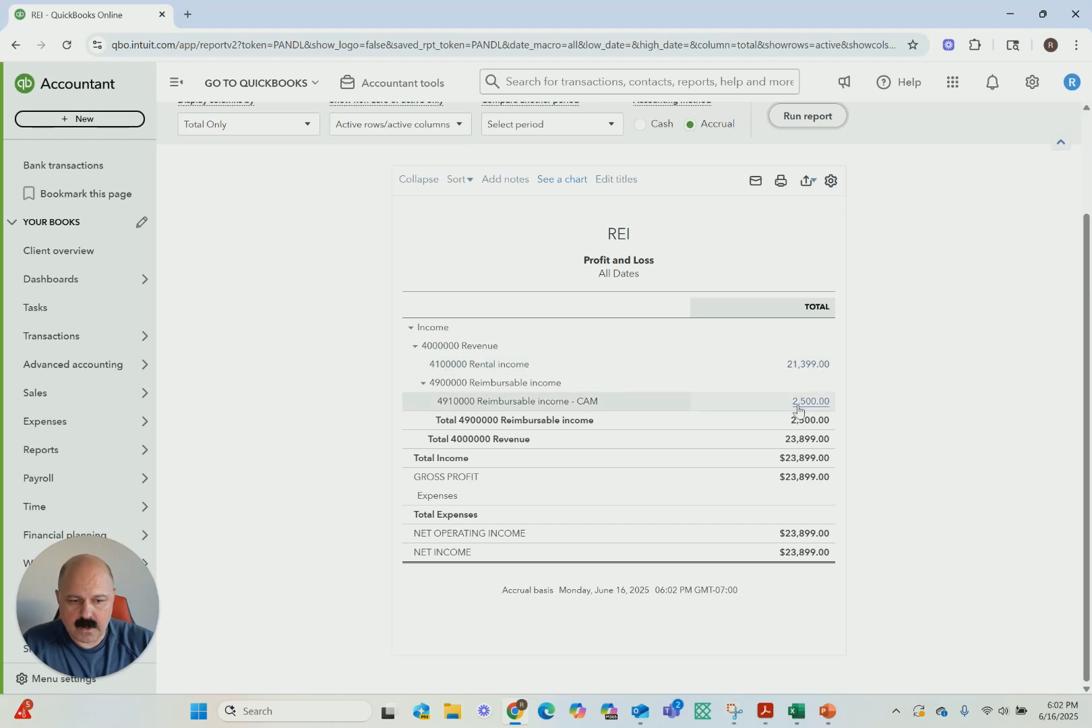
scroll(303, 366, "up", 2)
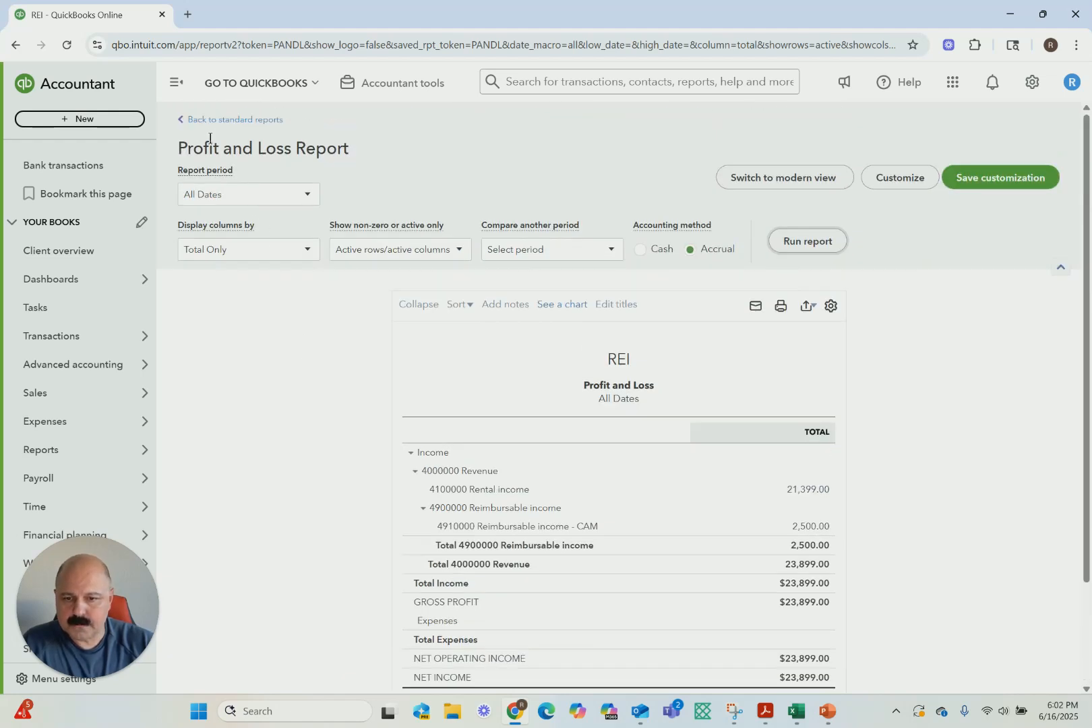
Return to the standard reports and run the Balance Sheet report for All Dates
left_click(192, 120)
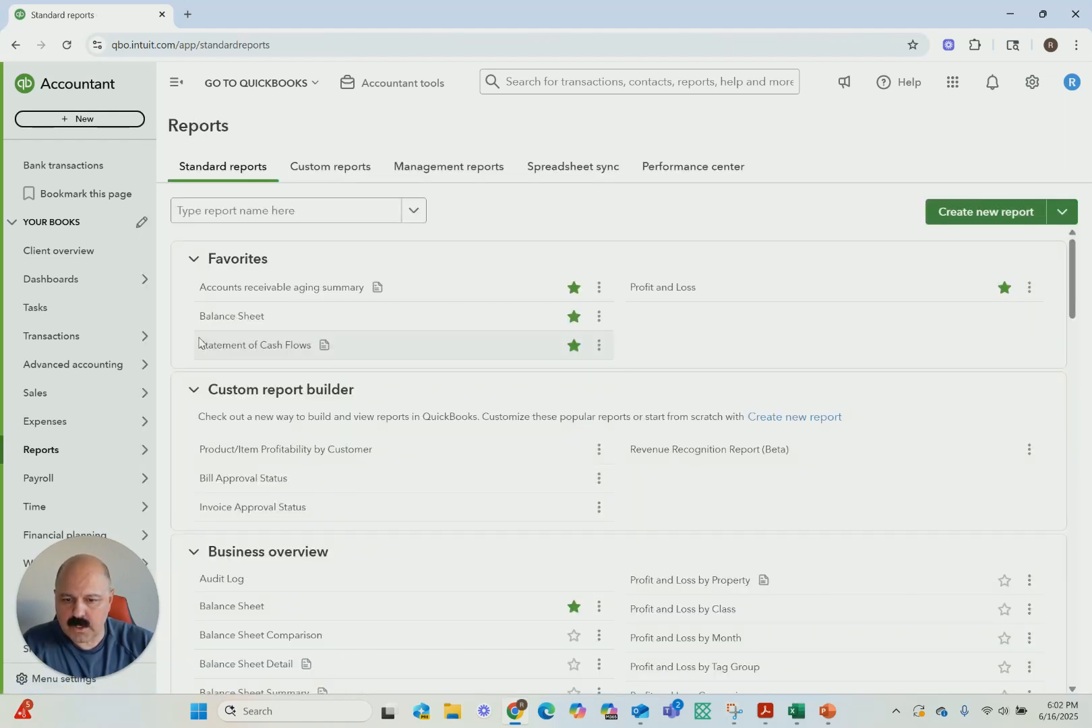
left_click(224, 318)
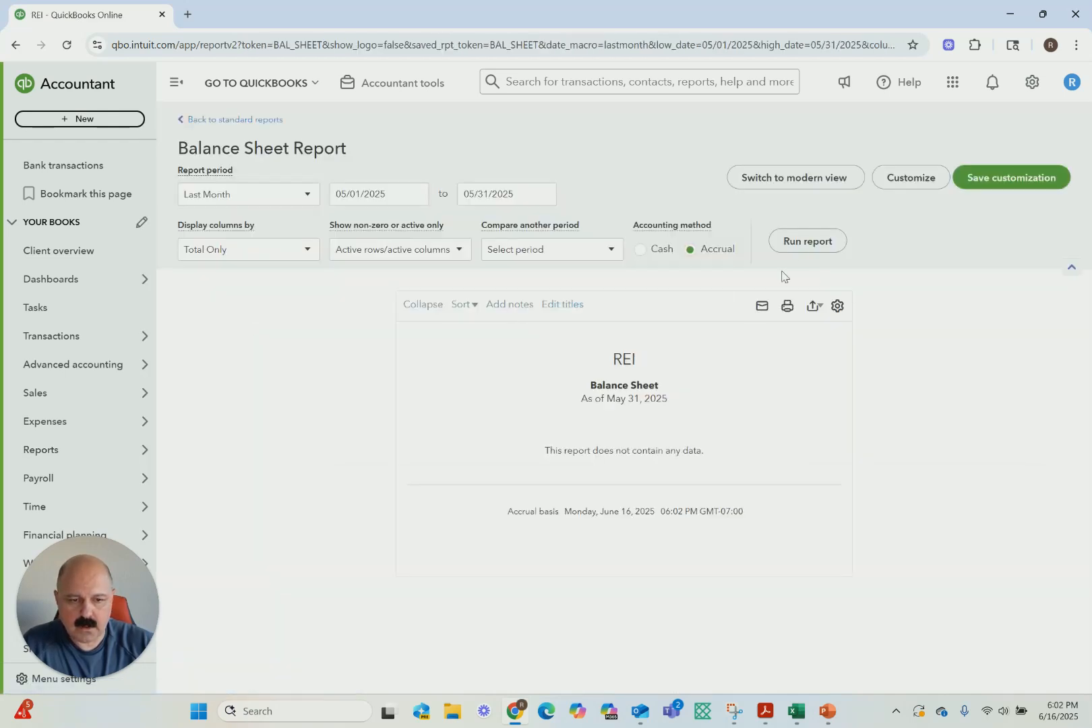
left_click(284, 196)
scroll(251, 290, "up", 5)
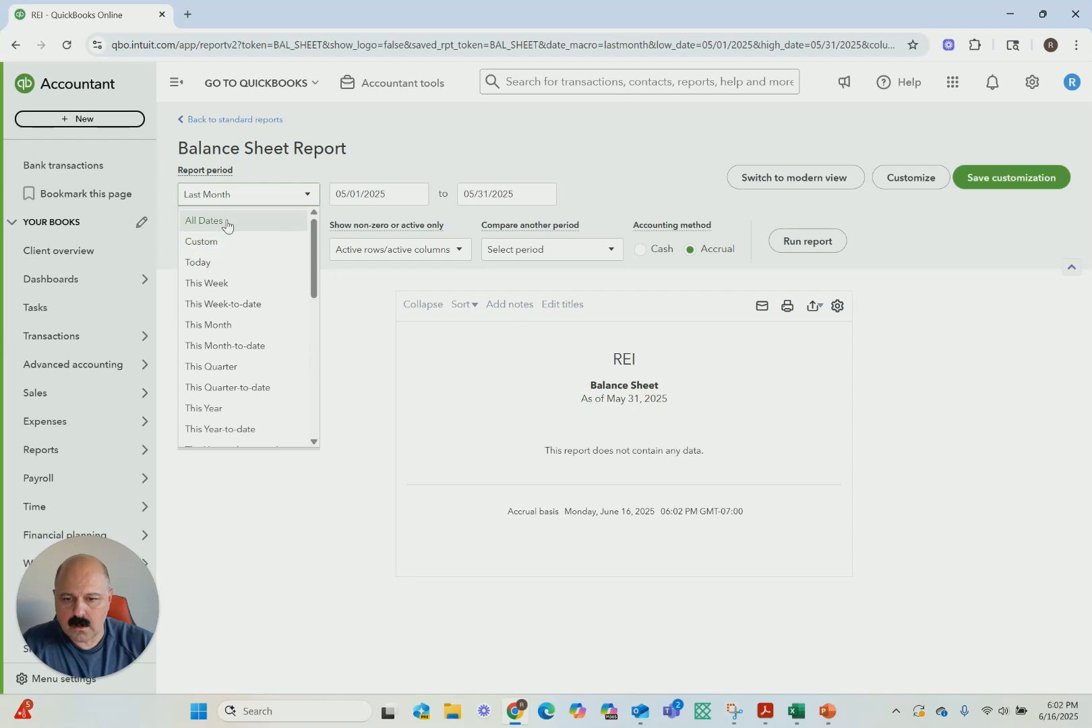
left_click(227, 222)
left_click(791, 250)
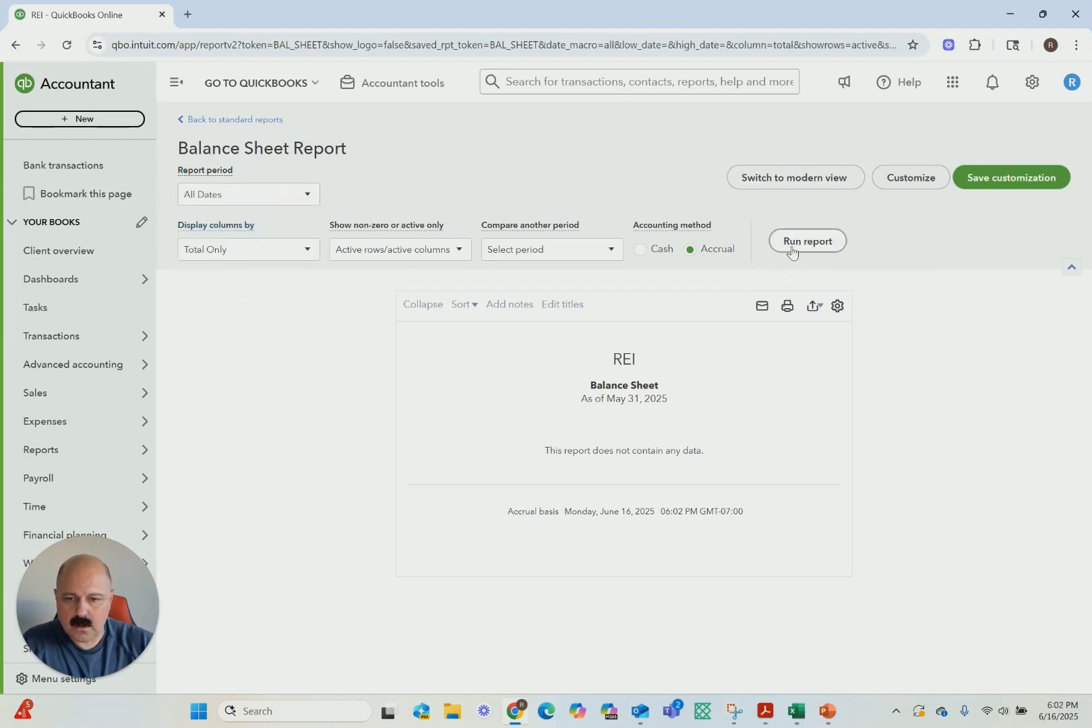
Examine the Balance Sheet's cash, receivables and equity, and open the Statement of Cash Flows from the standard reports
scroll(721, 414, "down", 3)
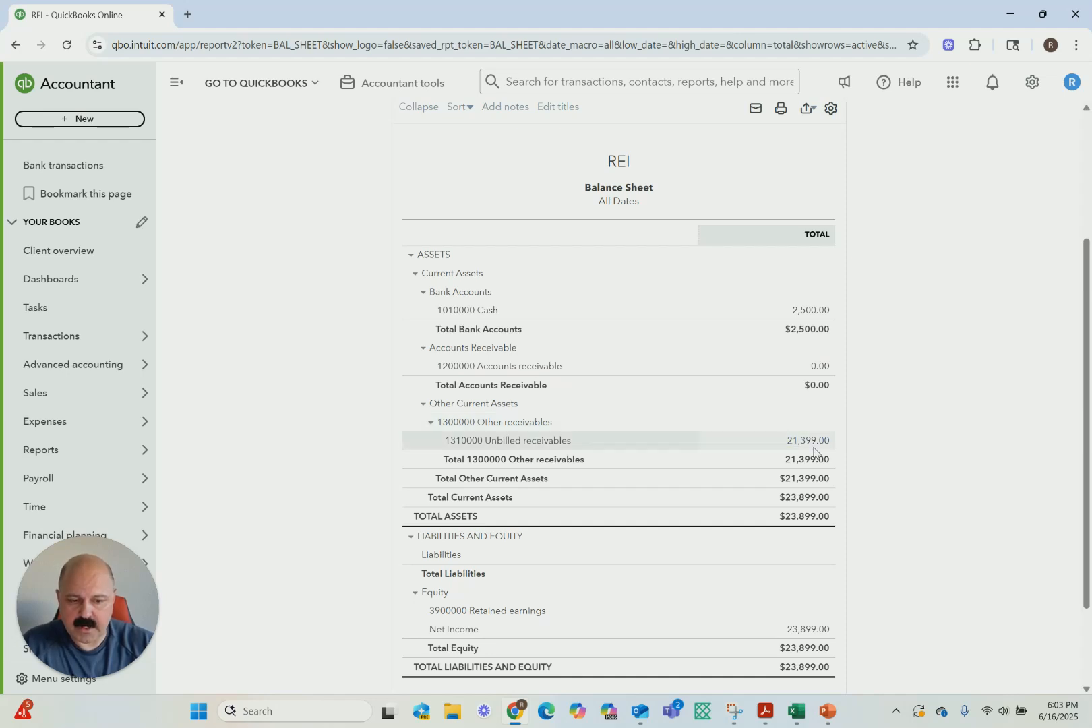
scroll(814, 452, "down", 2)
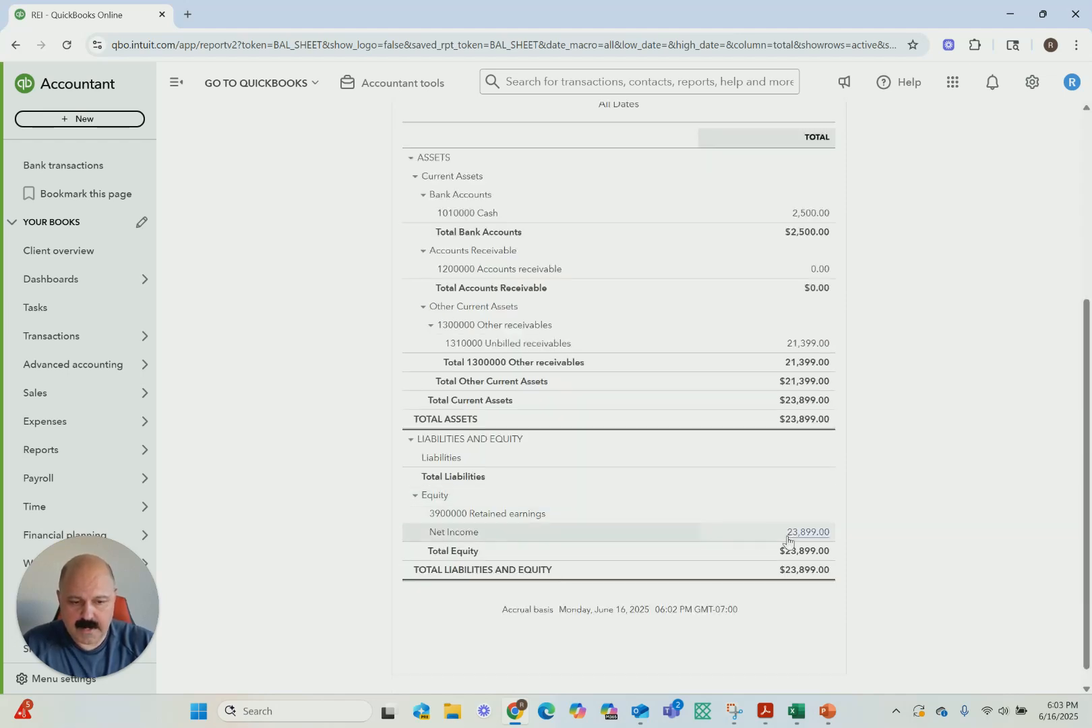
scroll(237, 269, "up", 5)
left_click(192, 125)
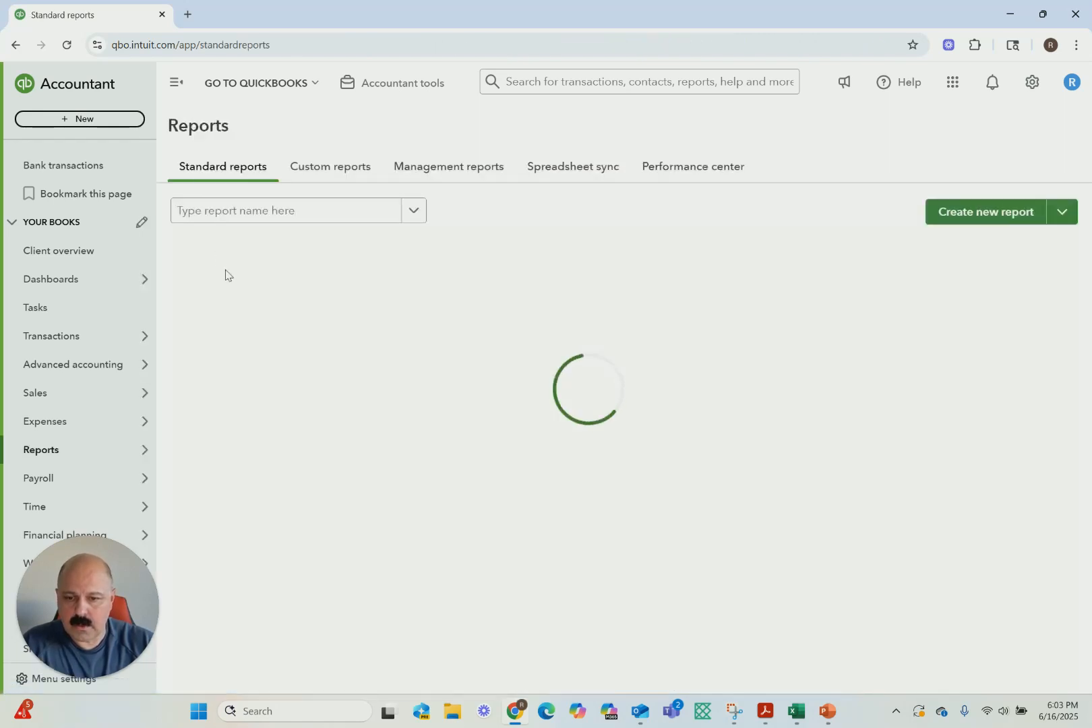
left_click(240, 347)
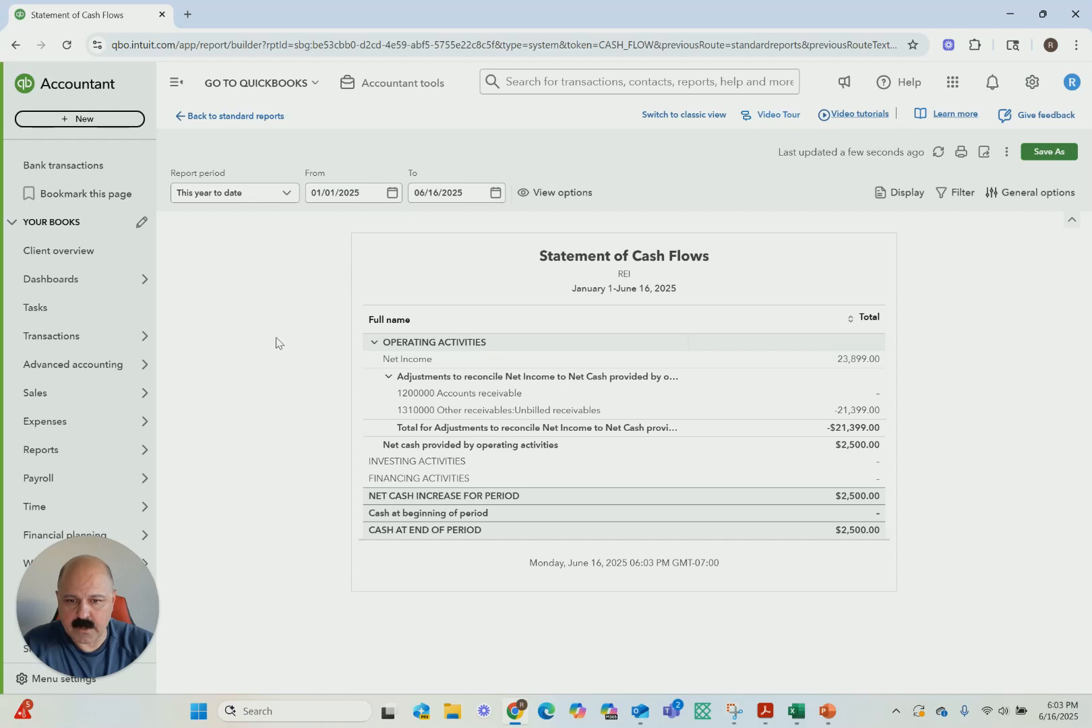
Start a new journal entry and, on line 1, debit 20,000 to 1200000 Accounts receivable for Universal Gym
left_click(393, 83)
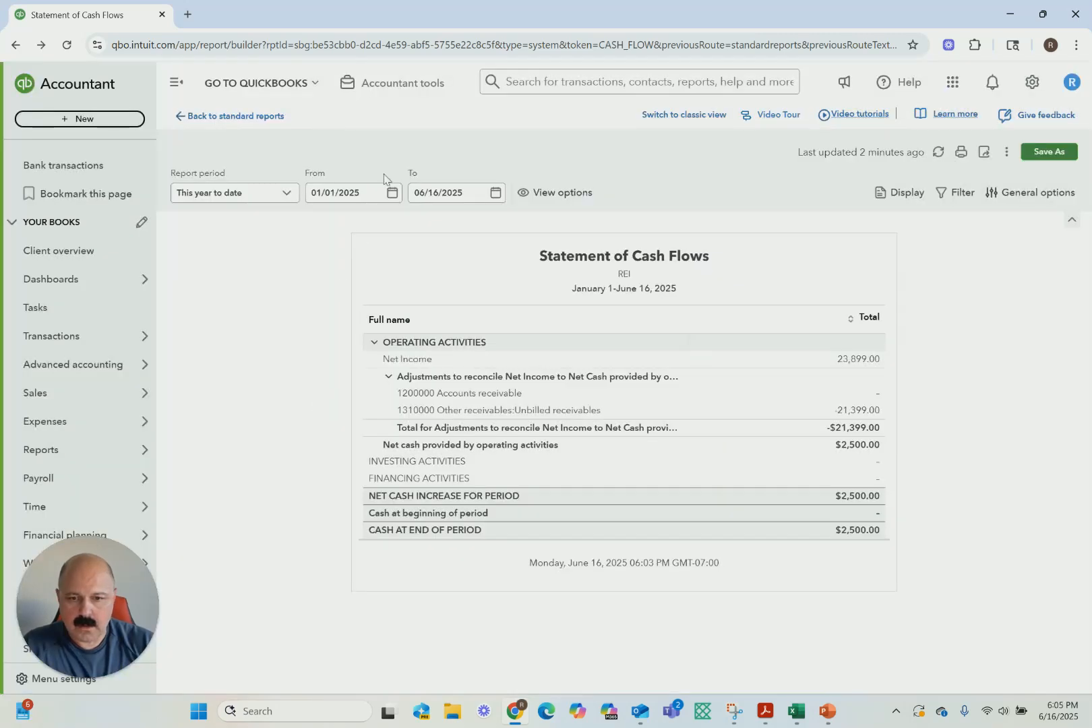
left_click(390, 95)
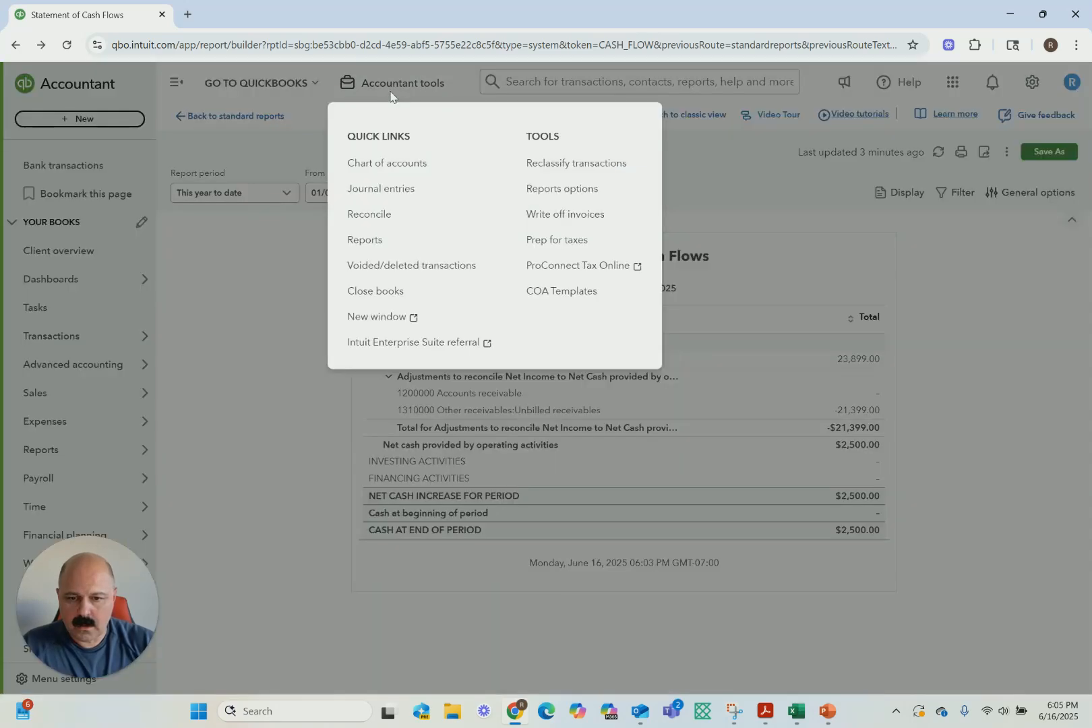
left_click(367, 192)
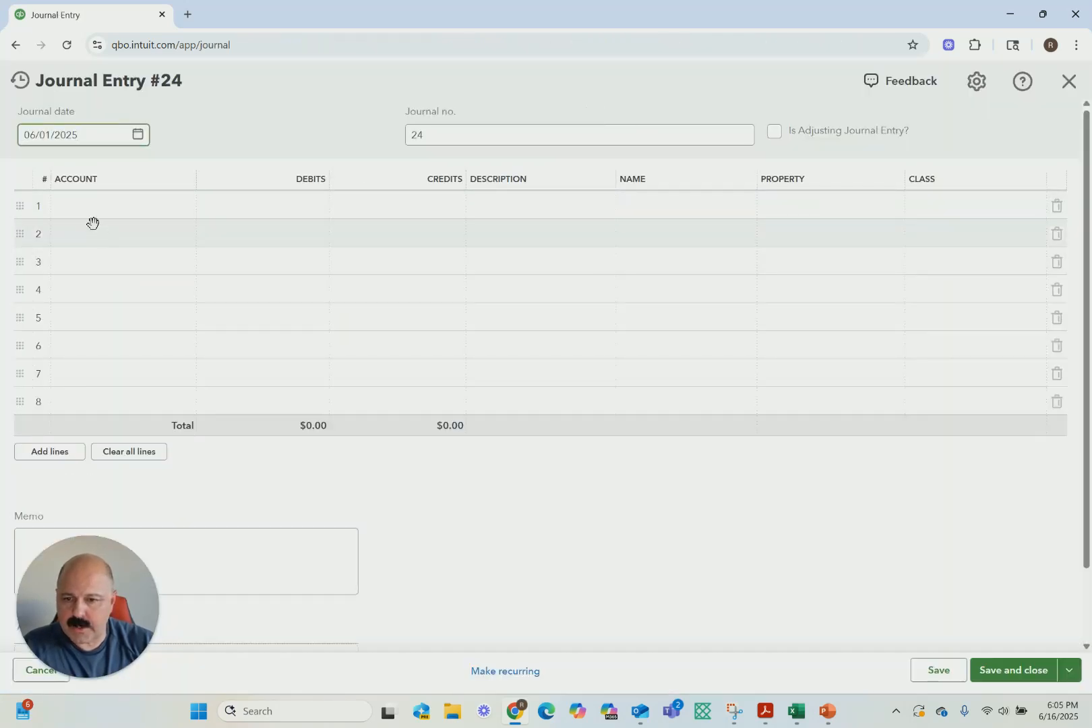
left_click(116, 205)
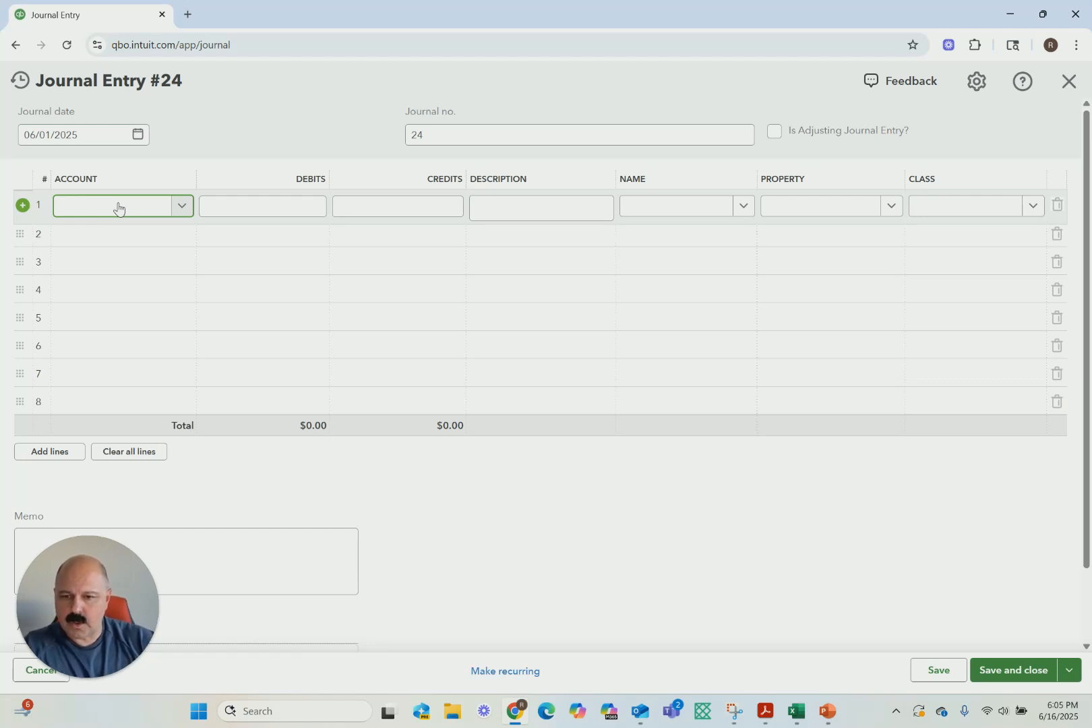
type("Acc")
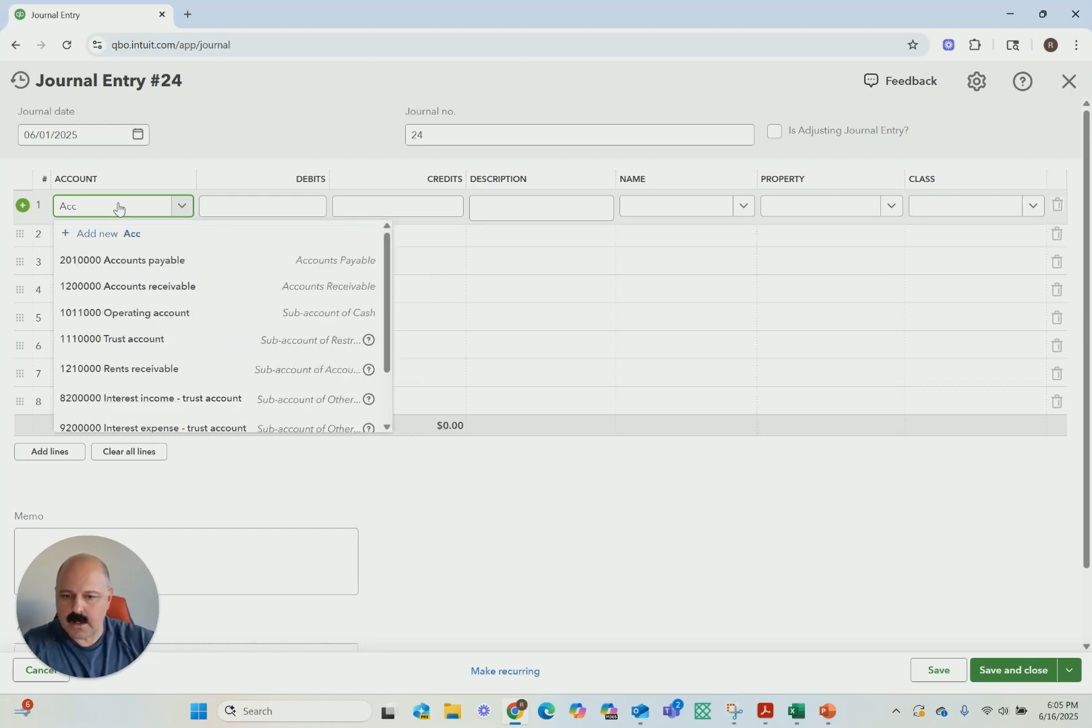
left_click(122, 286)
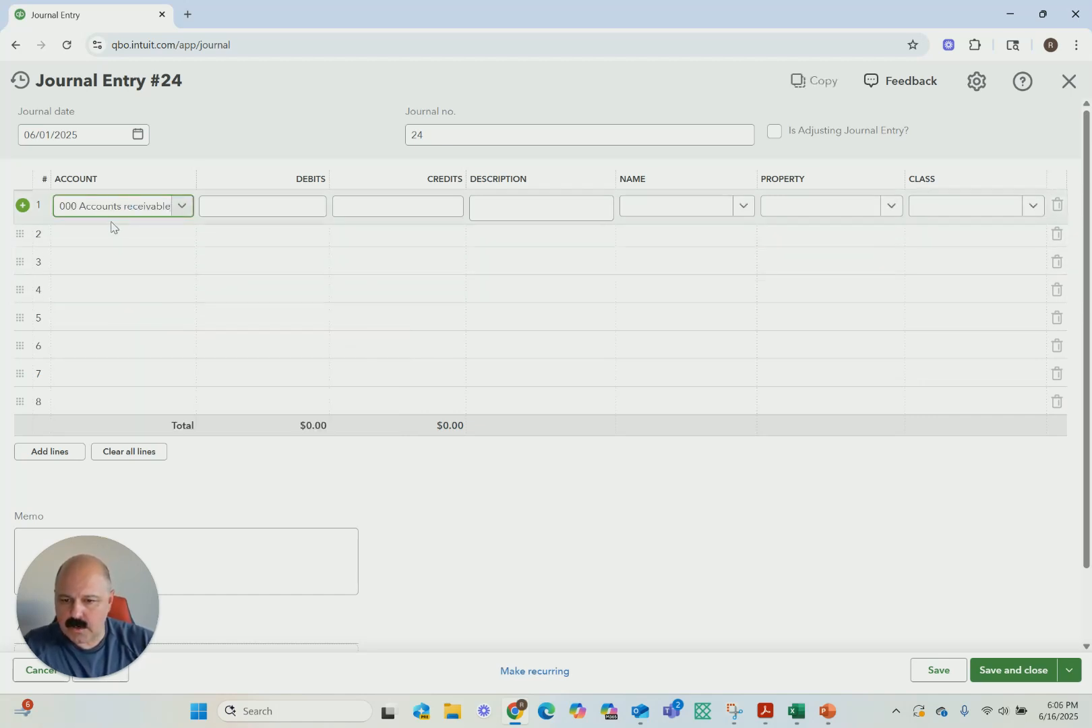
left_click(257, 209)
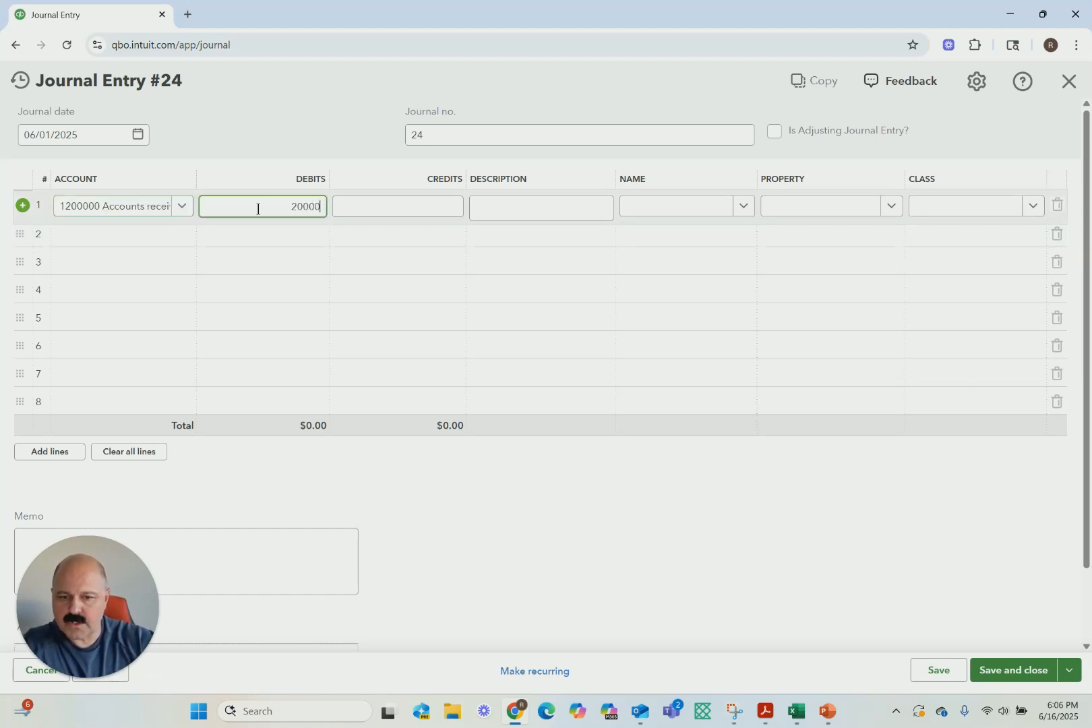
left_click(399, 249)
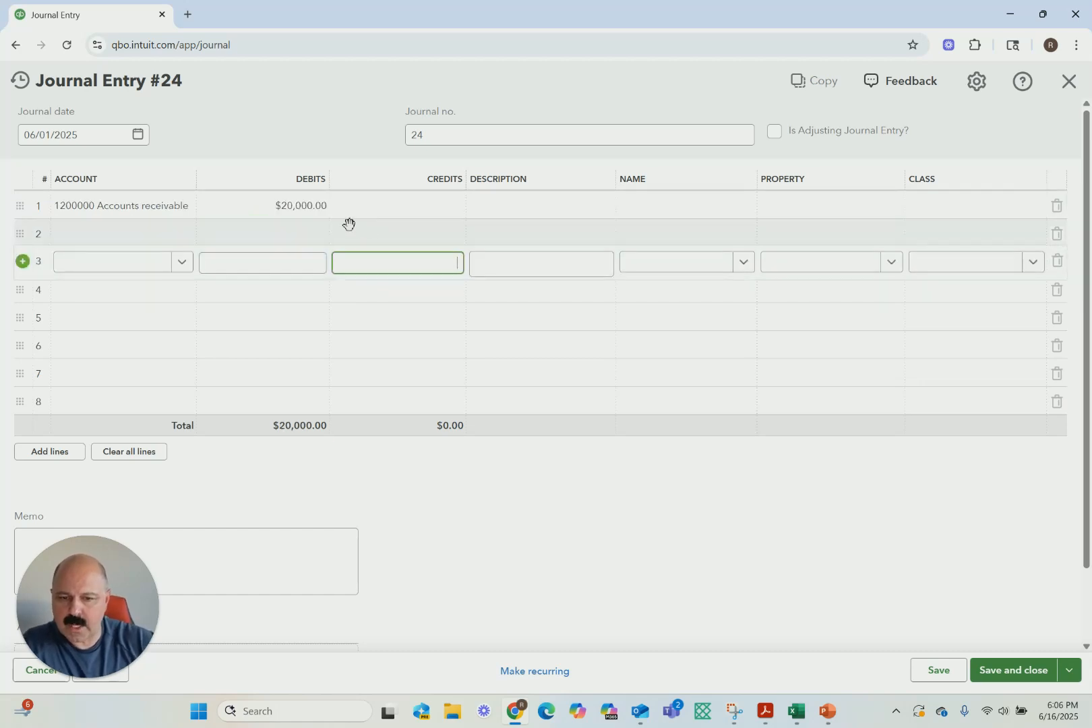
left_click(494, 207)
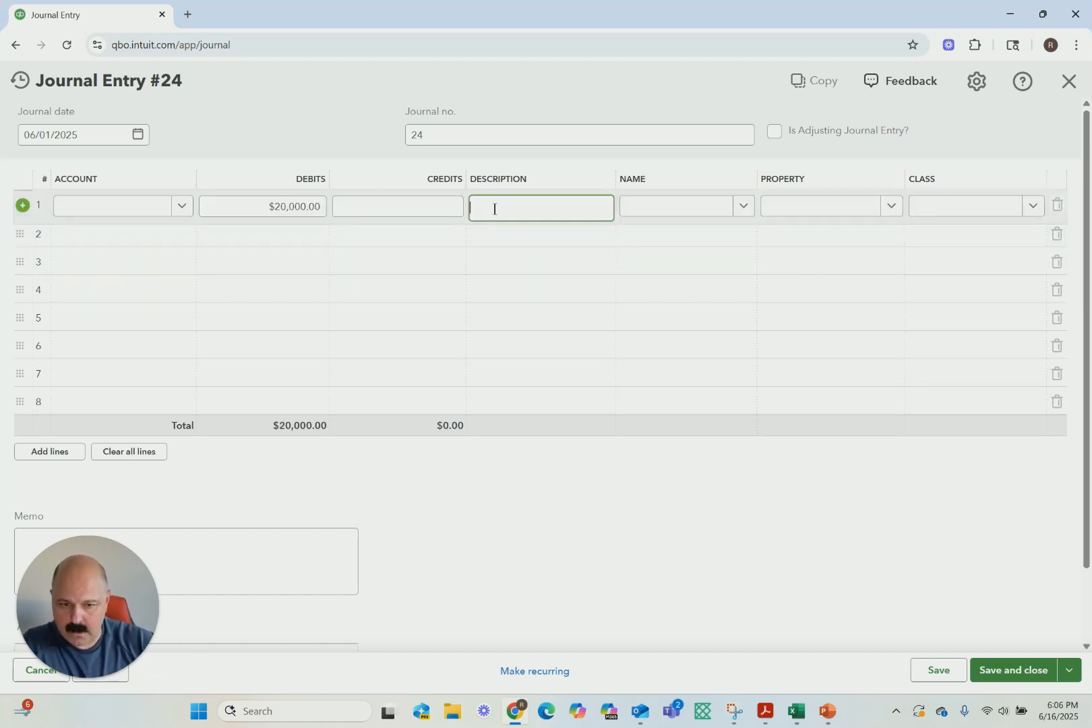
left_click(746, 205)
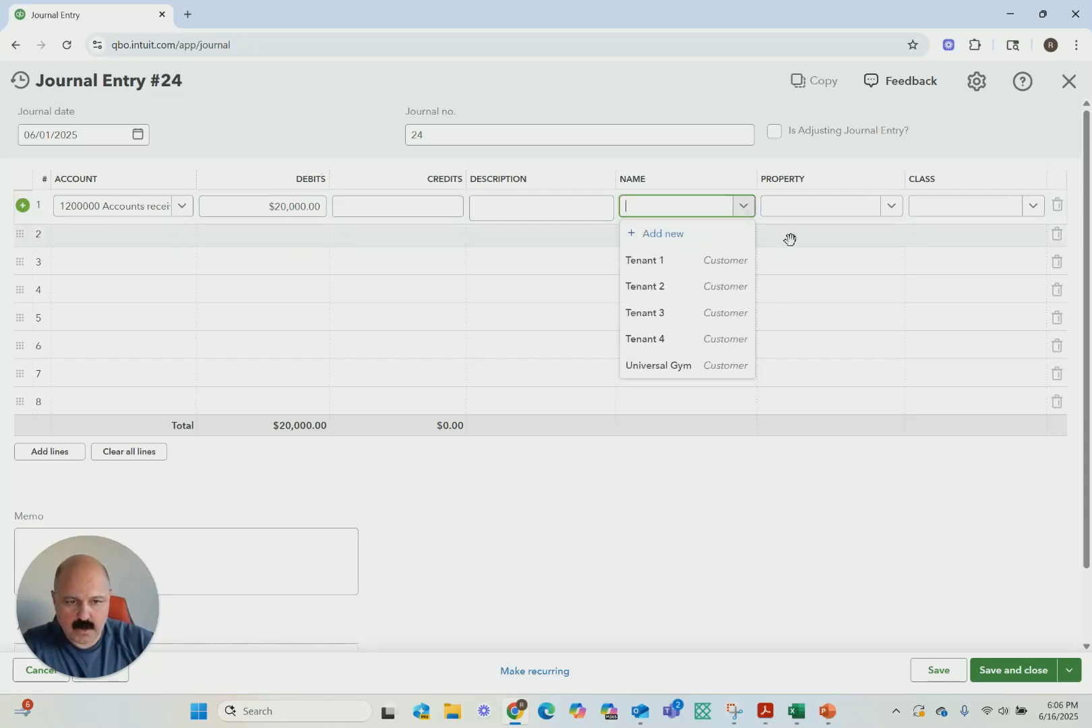
left_click(653, 370)
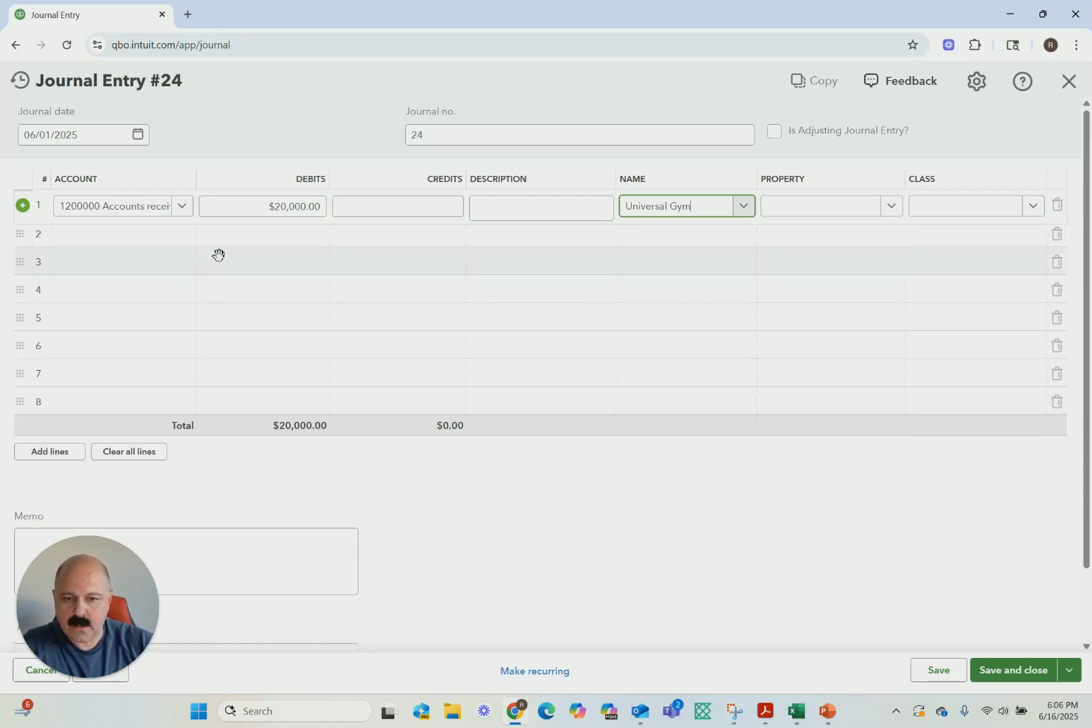
On line 2, debit 2,500 to 1200000 Accounts receivable for Universal Gym
left_click(93, 234)
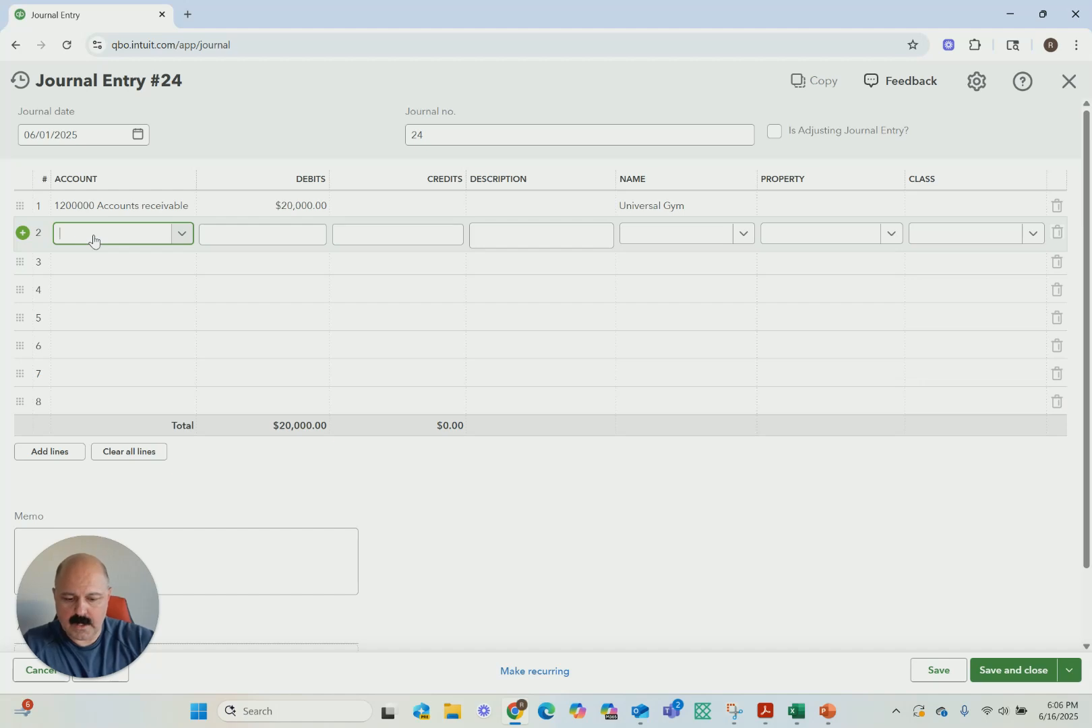
type("Acc")
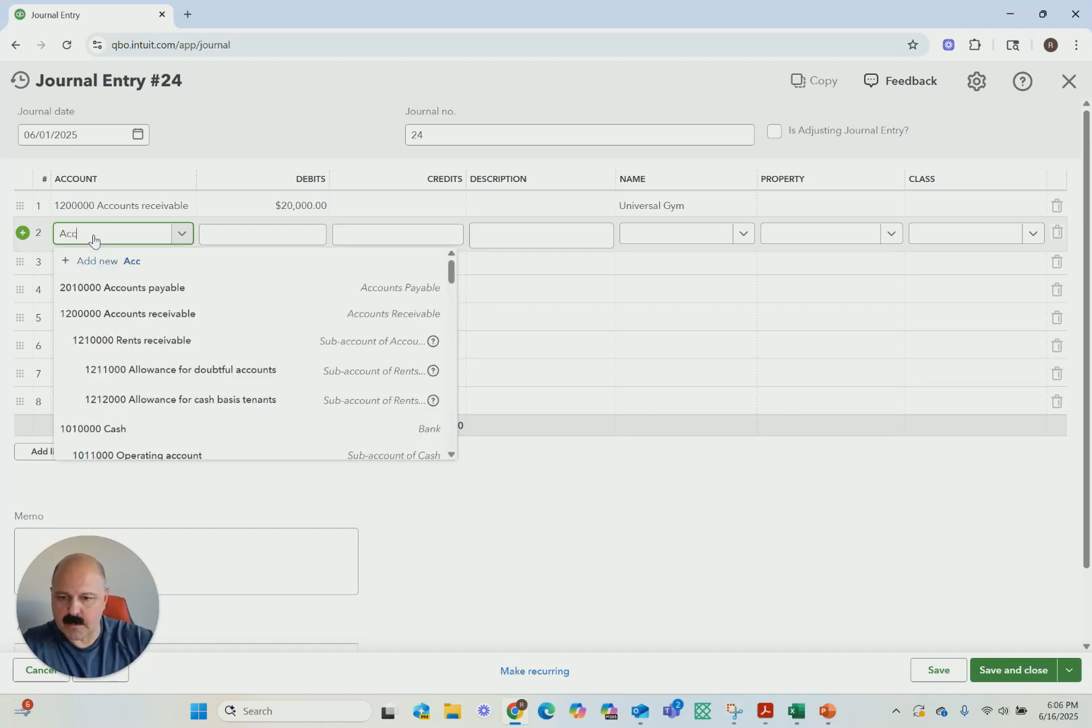
left_click(151, 312)
left_click(296, 237)
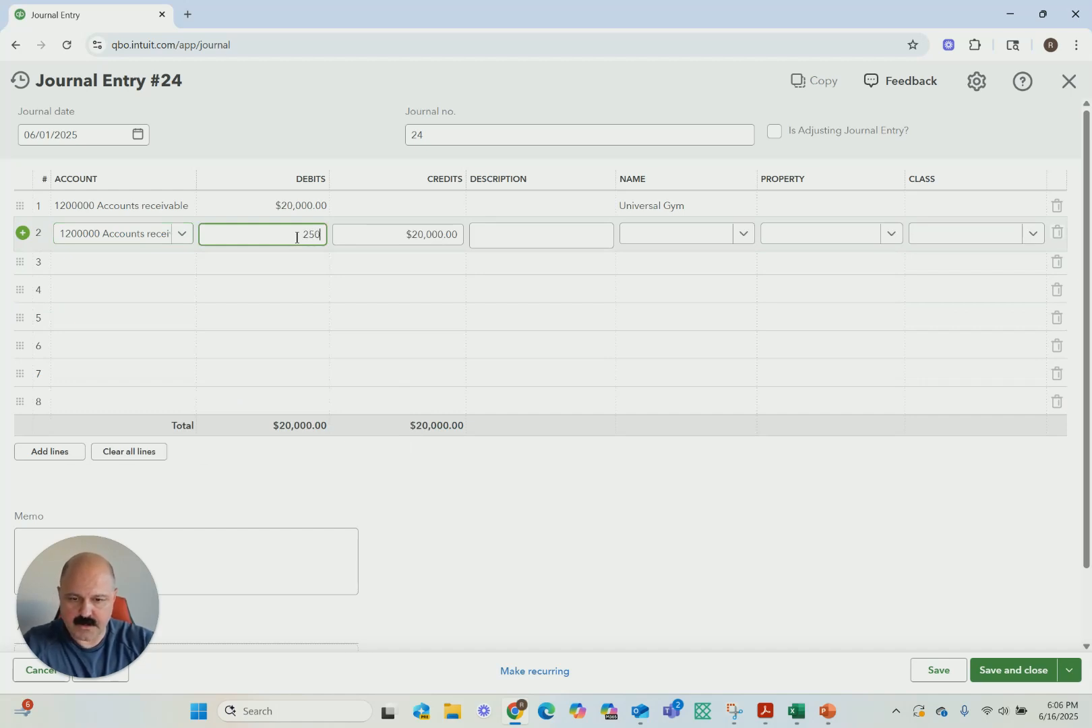
type("2500")
key("Tab")
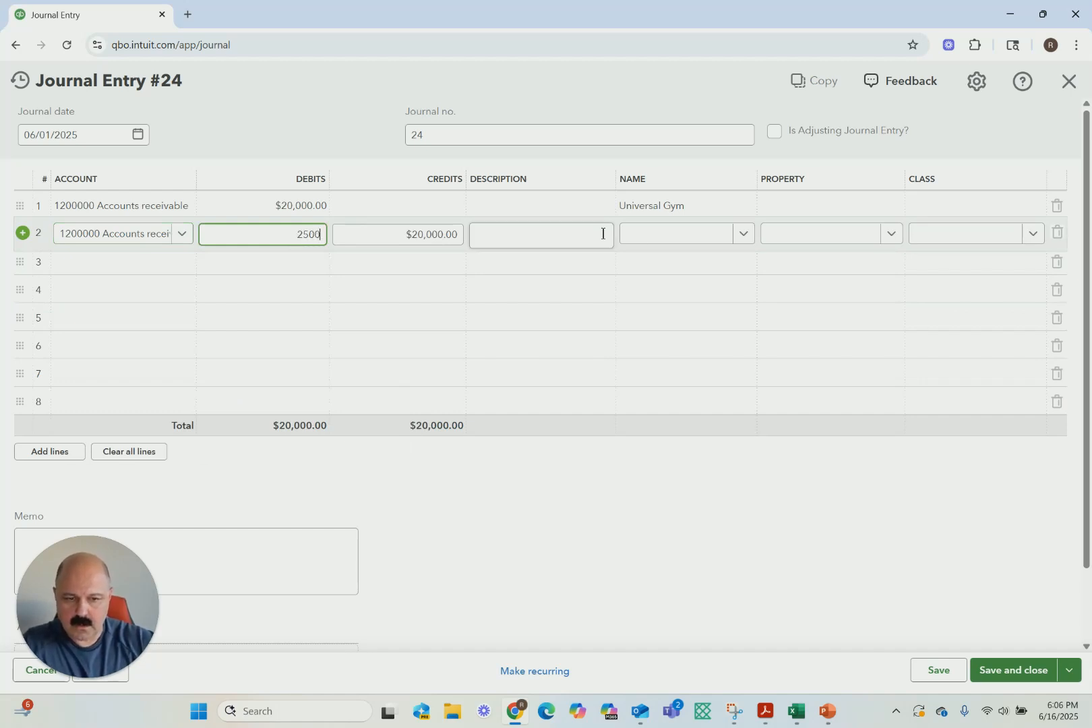
left_click(744, 234)
left_click(659, 394)
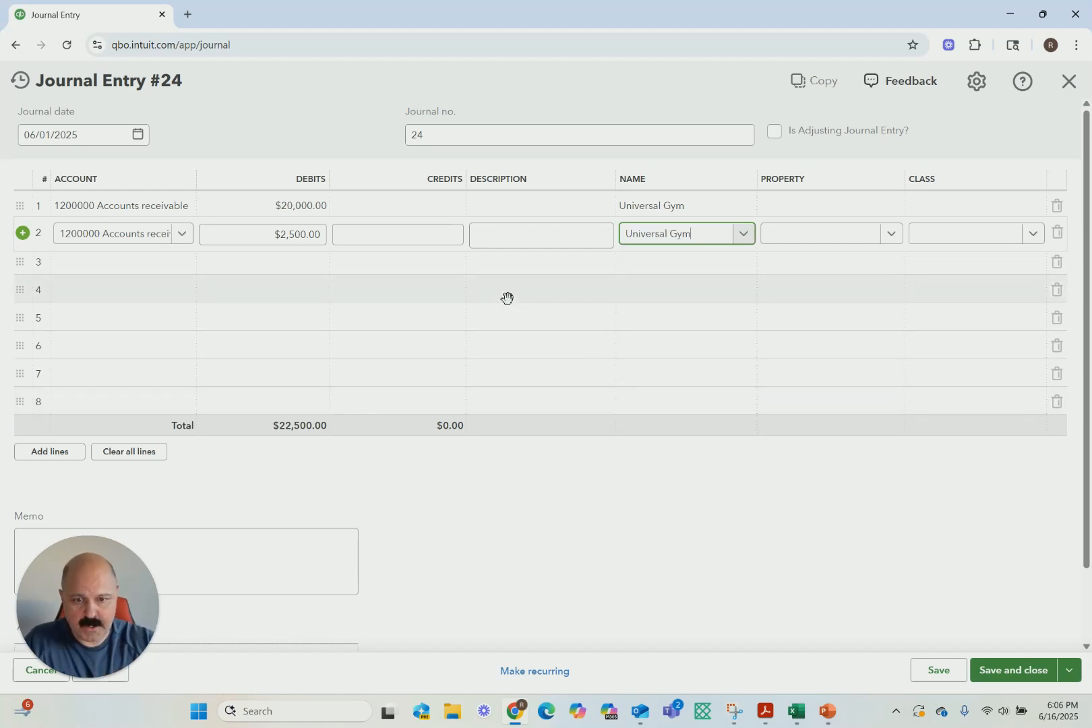
left_click(502, 206)
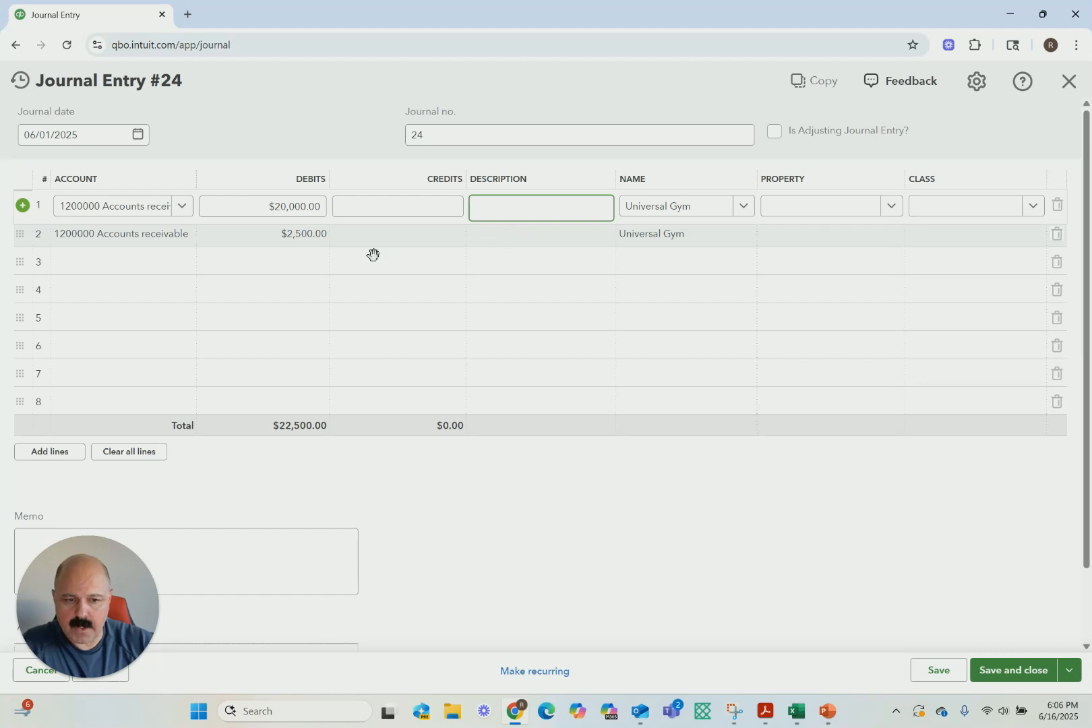
On line 3, debit 1,399 to 1310000 Unbilled receivables
left_click(99, 263)
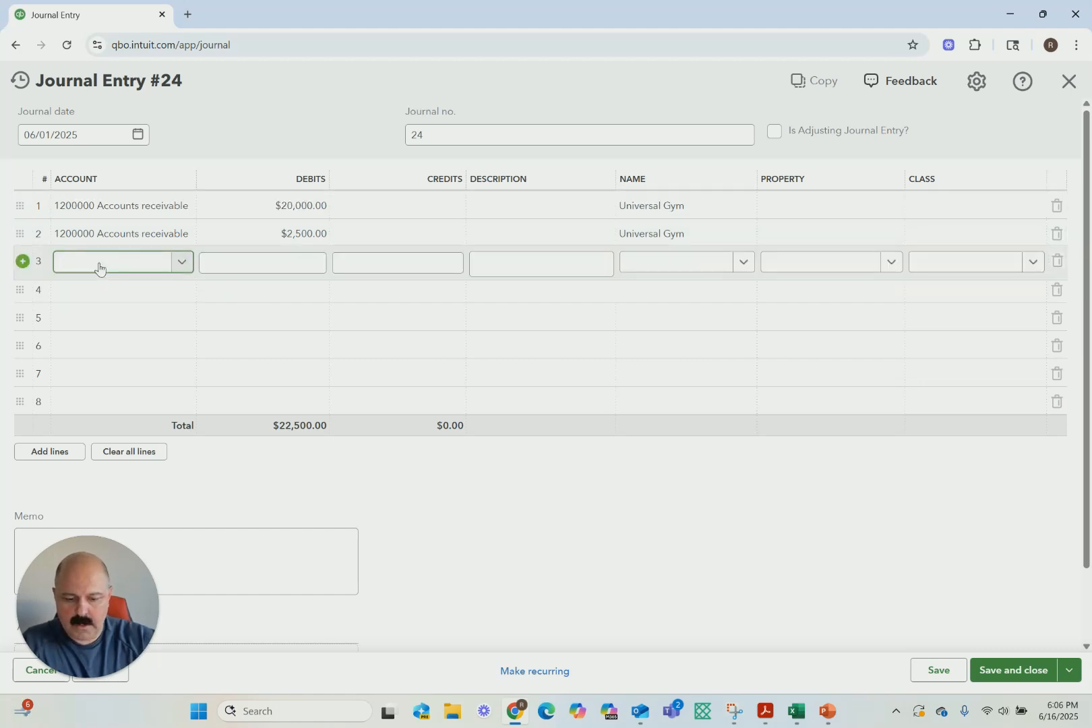
type("Unb")
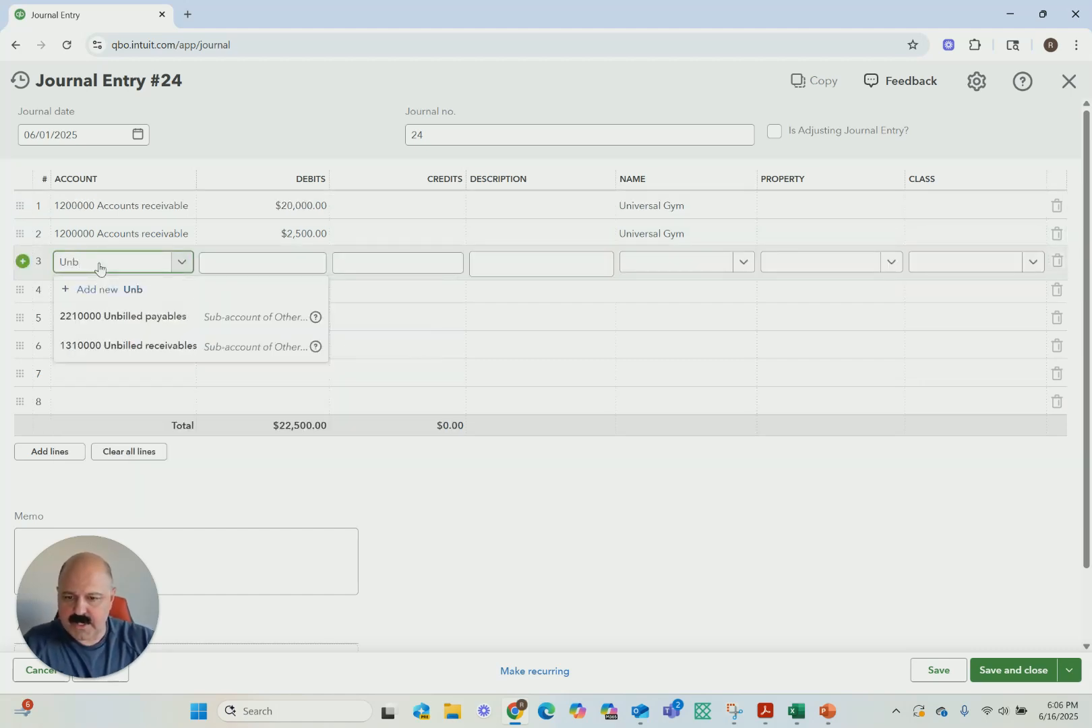
left_click(114, 345)
left_click(276, 264)
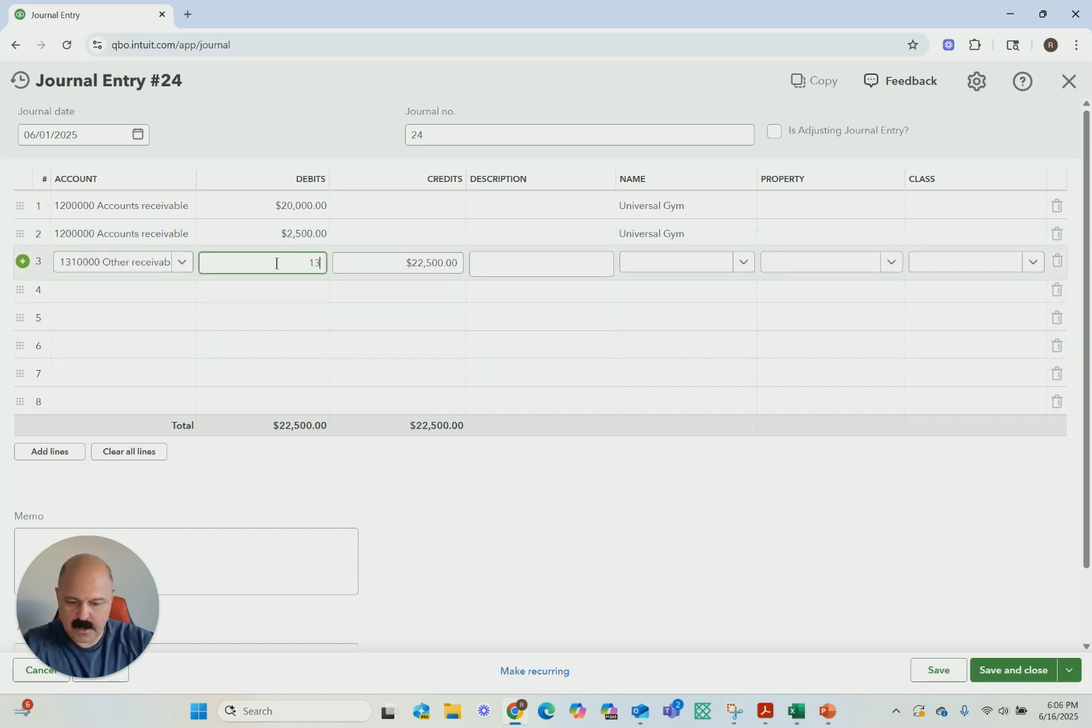
type("1399")
On line 4, credit 21,399 to 4100000 Rental income
left_click(161, 293)
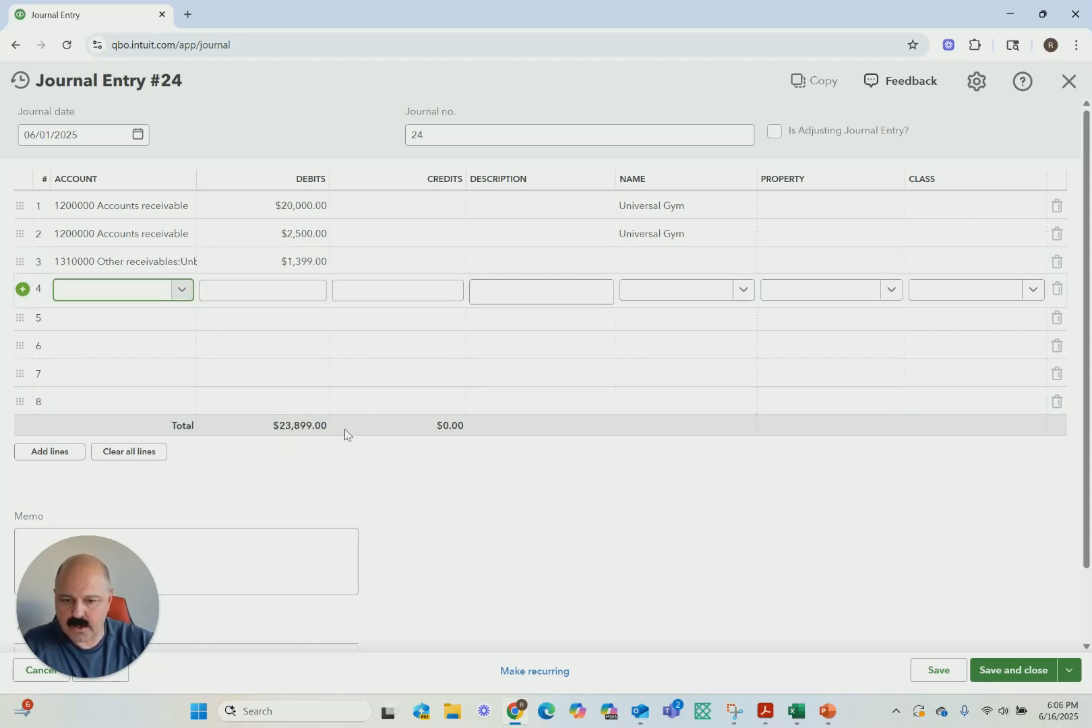
left_click(103, 297)
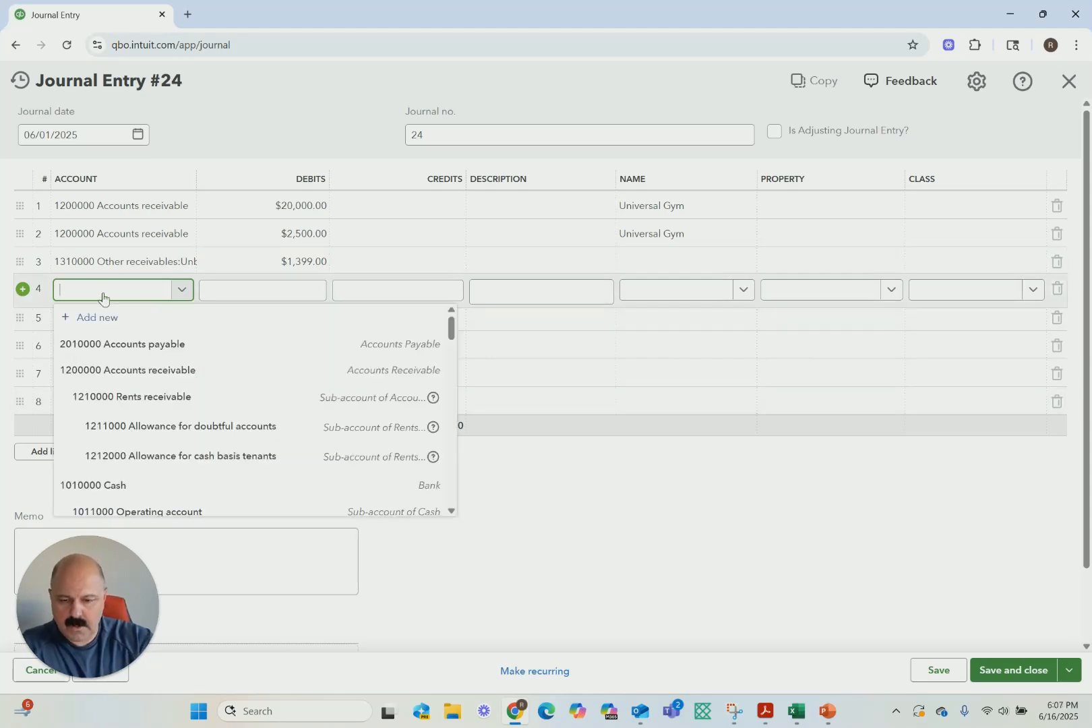
type("Rent")
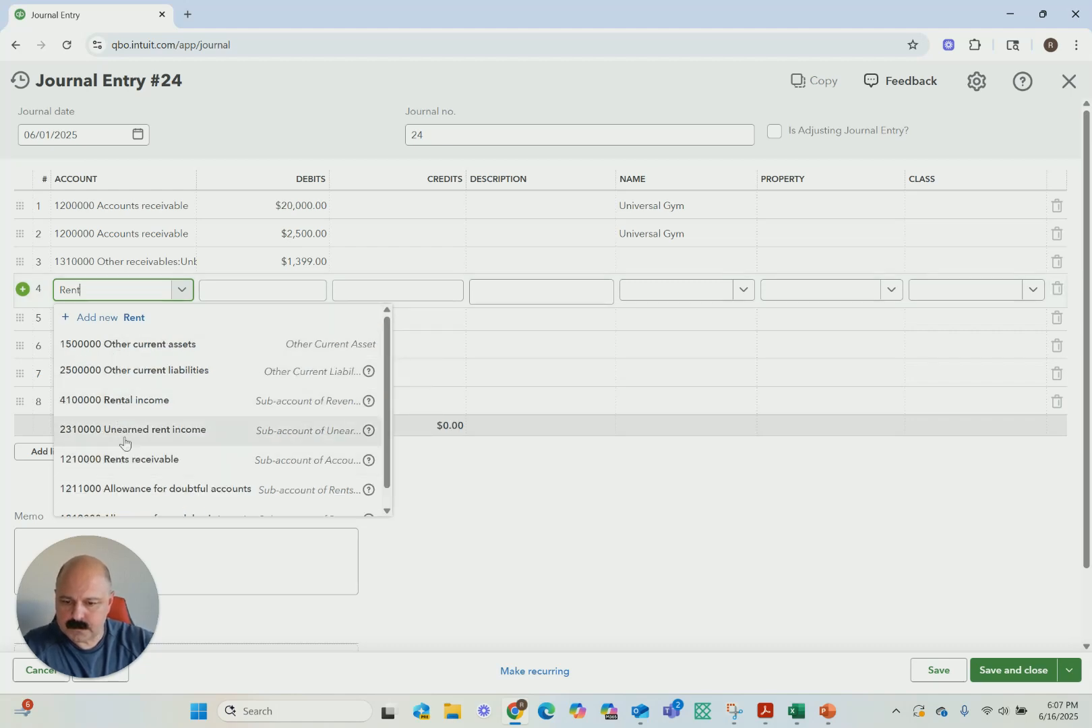
left_click(138, 403)
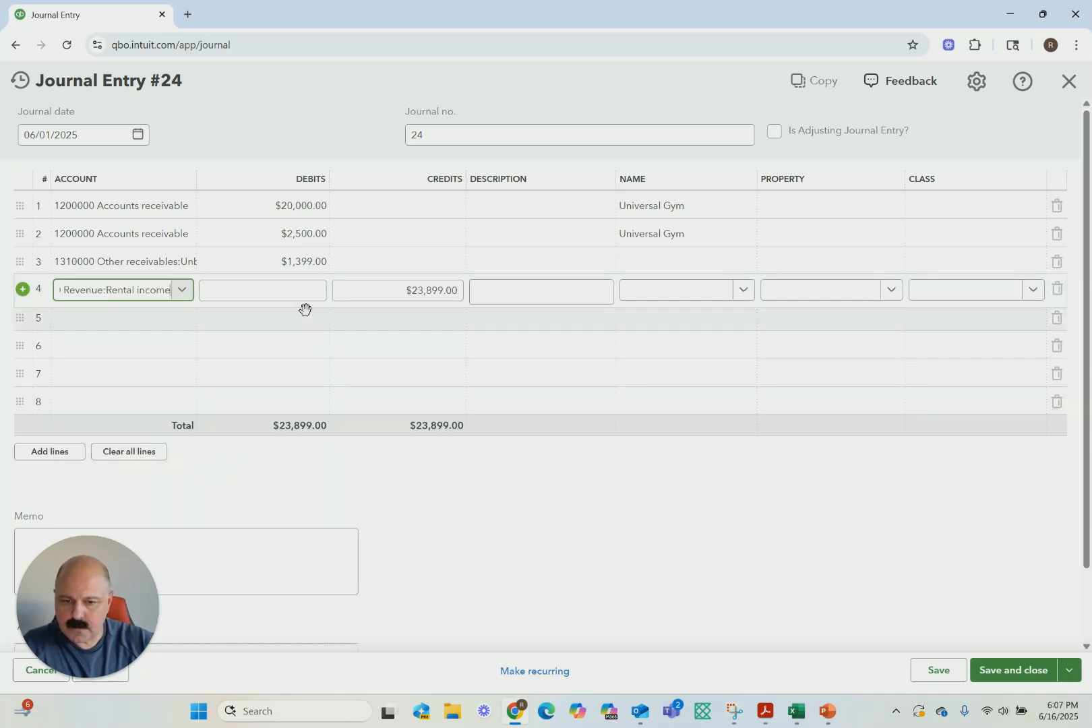
left_click(384, 290)
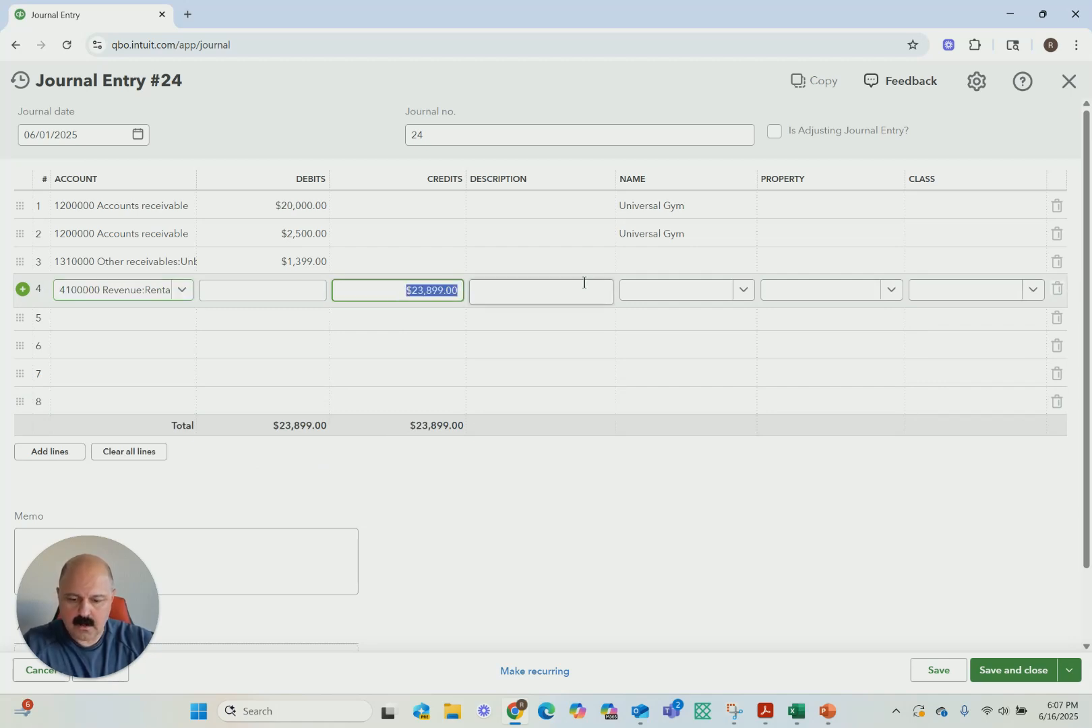
type("21399")
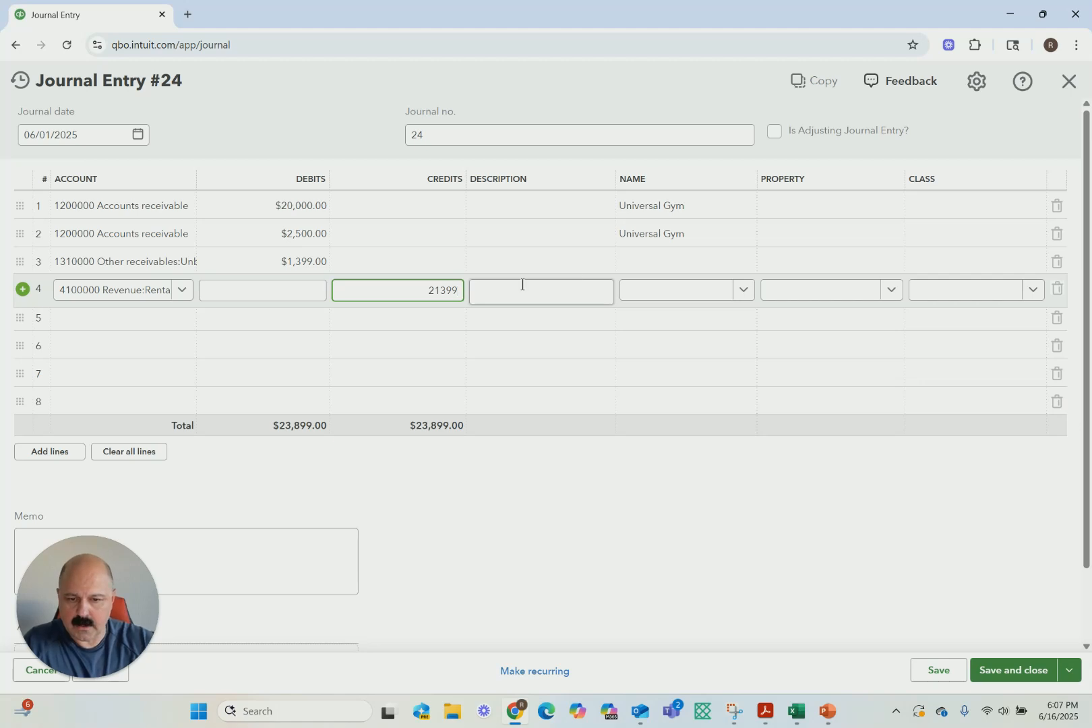
On line 5, credit the remaining 2,500 to 4910000 Reimbursable income - CAM
left_click(128, 318)
type("Cam")
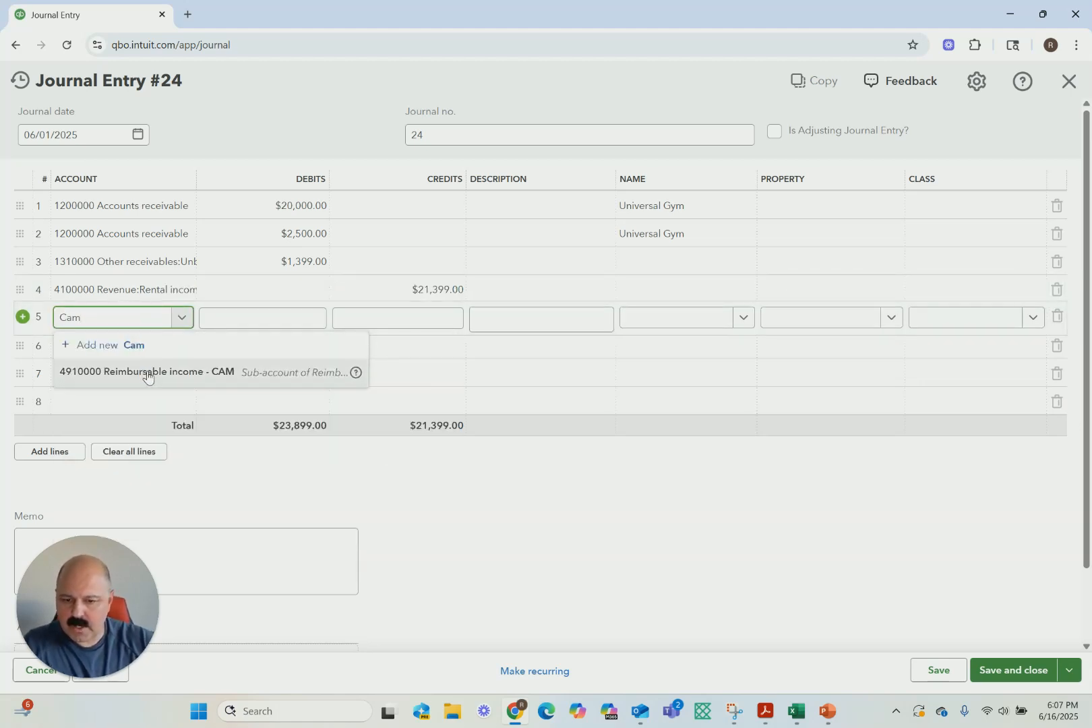
left_click(147, 372)
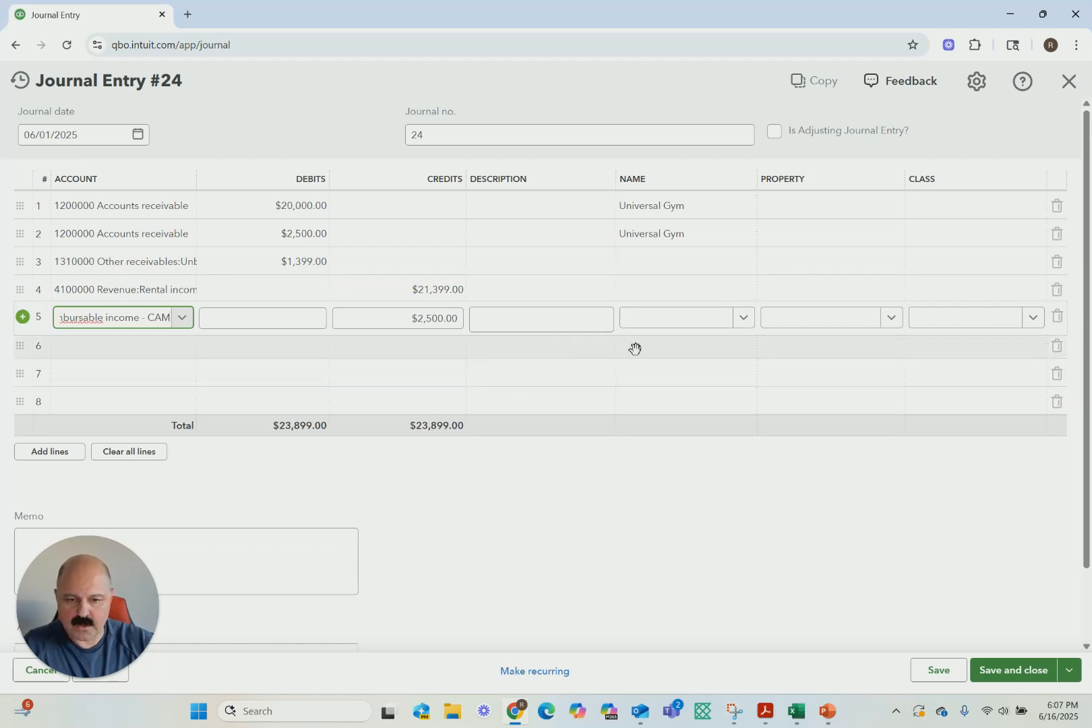
Set the journal date to July 1, 2025, and save and close the entry without classes
left_click(1014, 670)
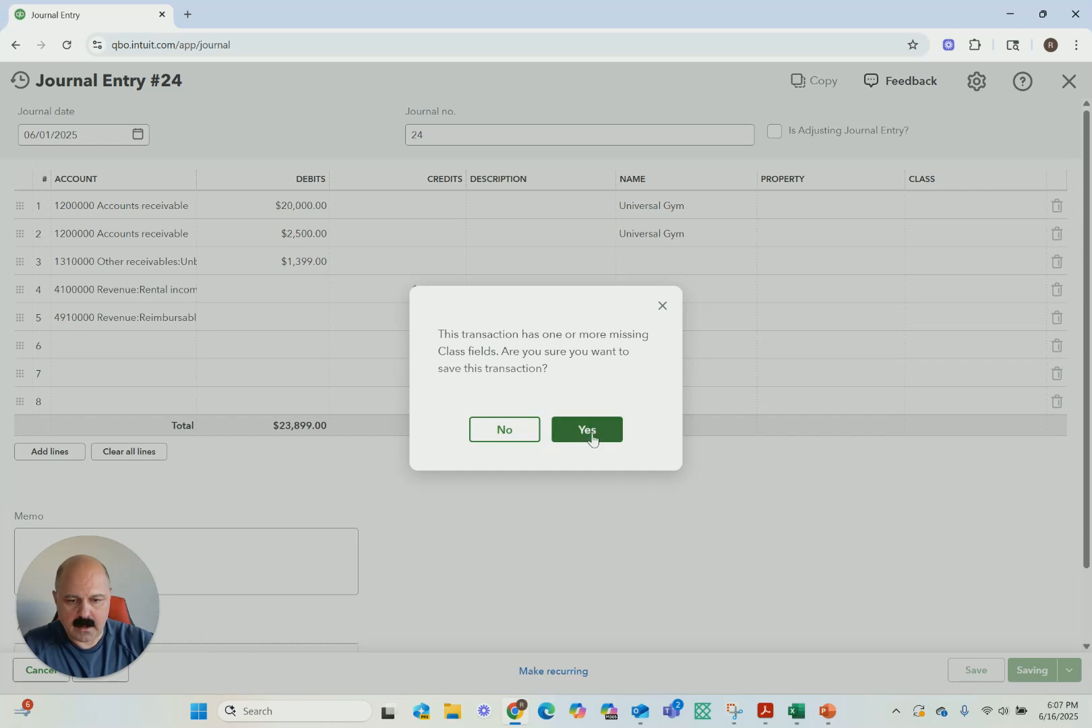
left_click(660, 308)
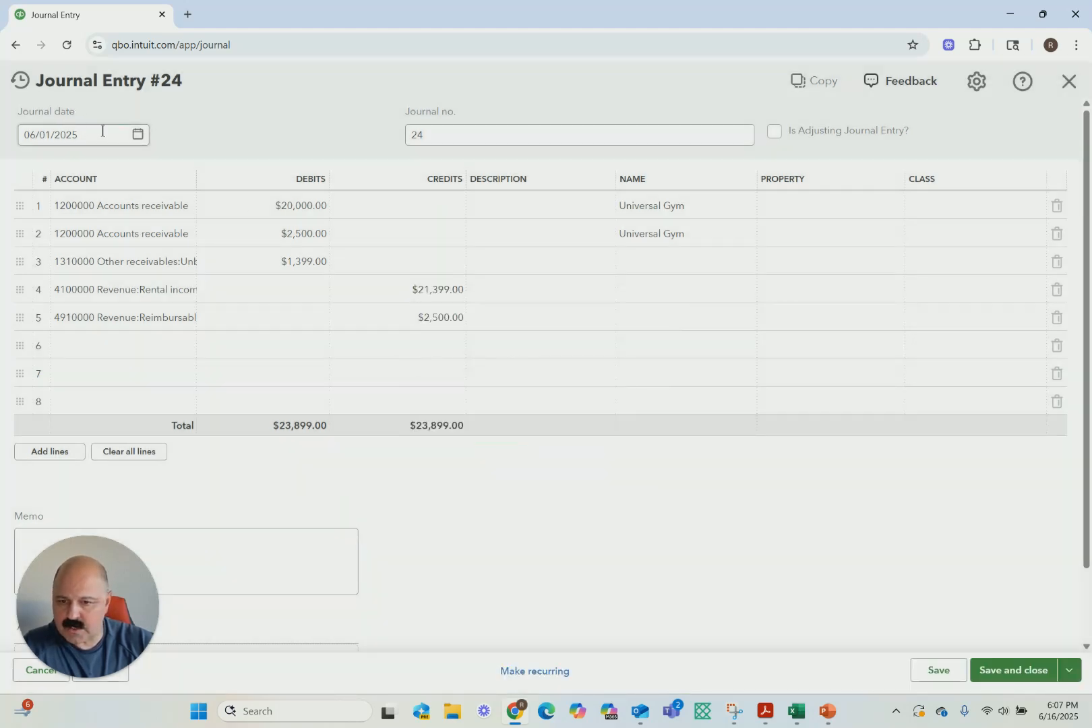
left_click(141, 134)
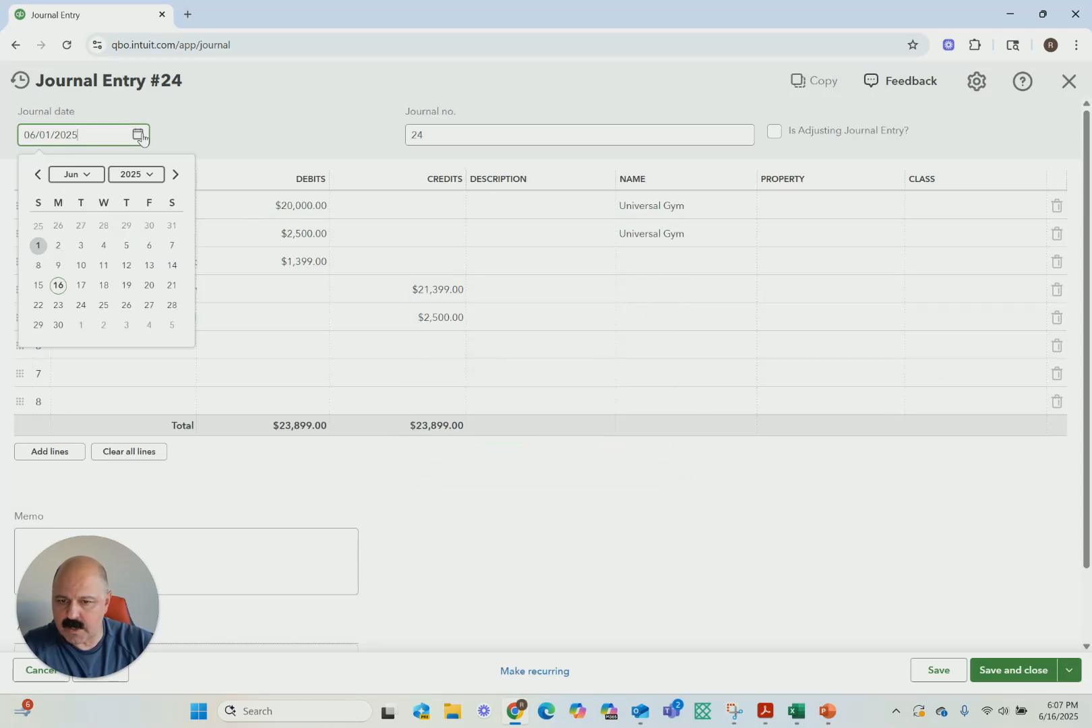
left_click(175, 175)
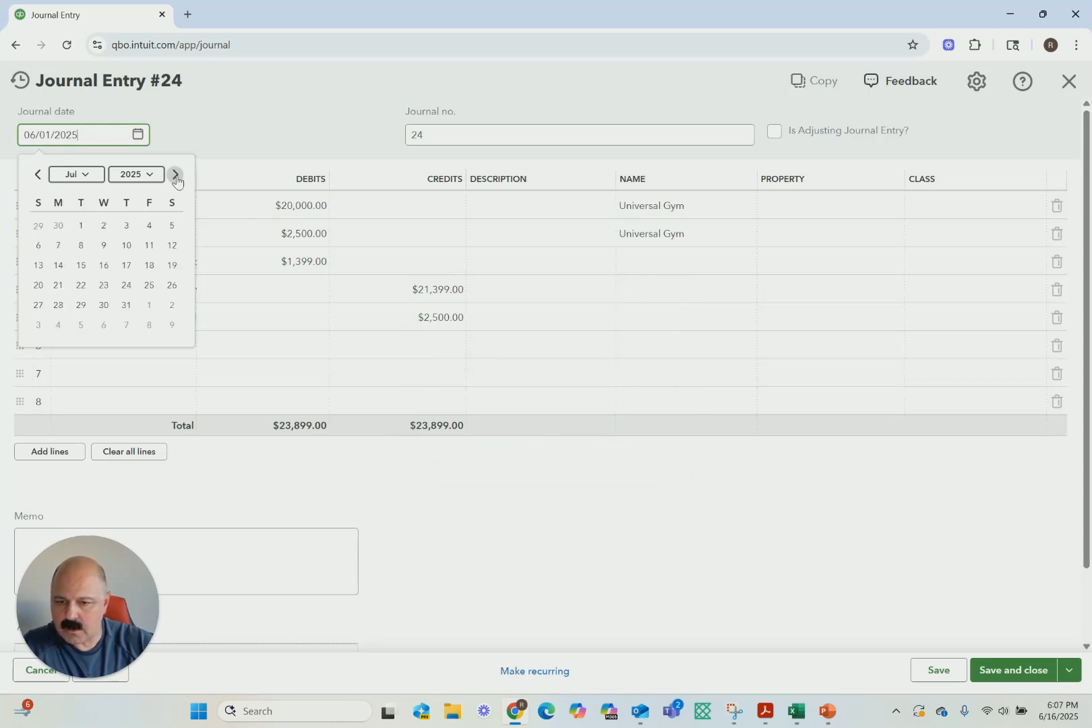
left_click(80, 225)
left_click(1010, 669)
left_click(585, 430)
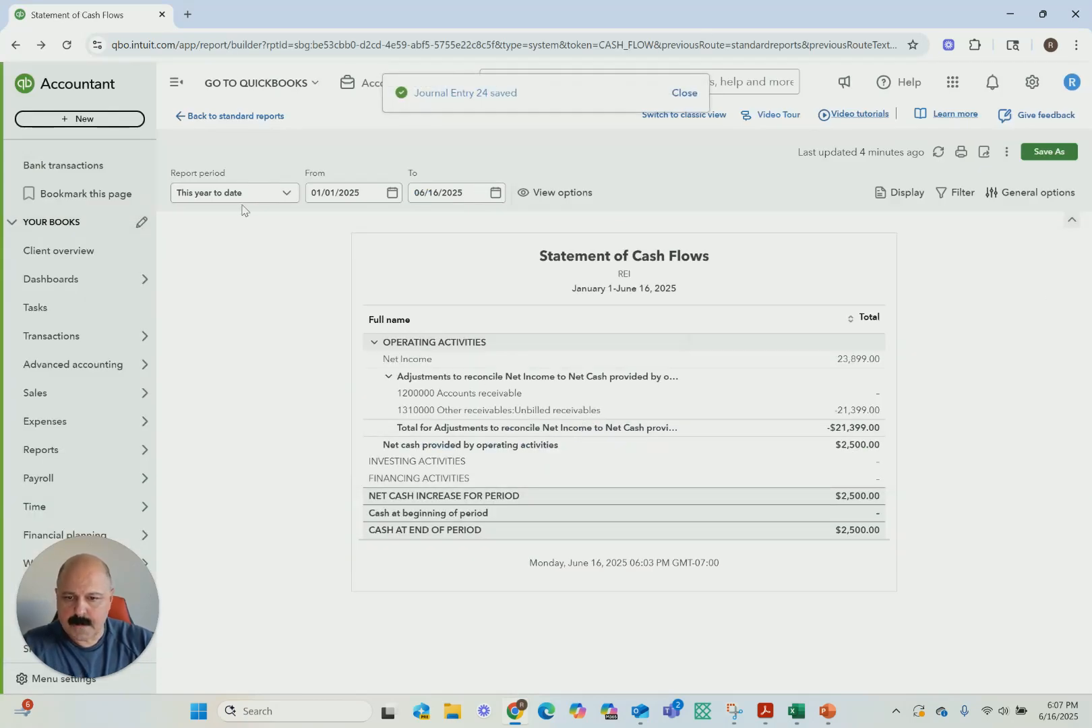
Set the Statement of Cash Flows report period to All Dates
left_click(279, 194)
scroll(232, 351, "up", 3)
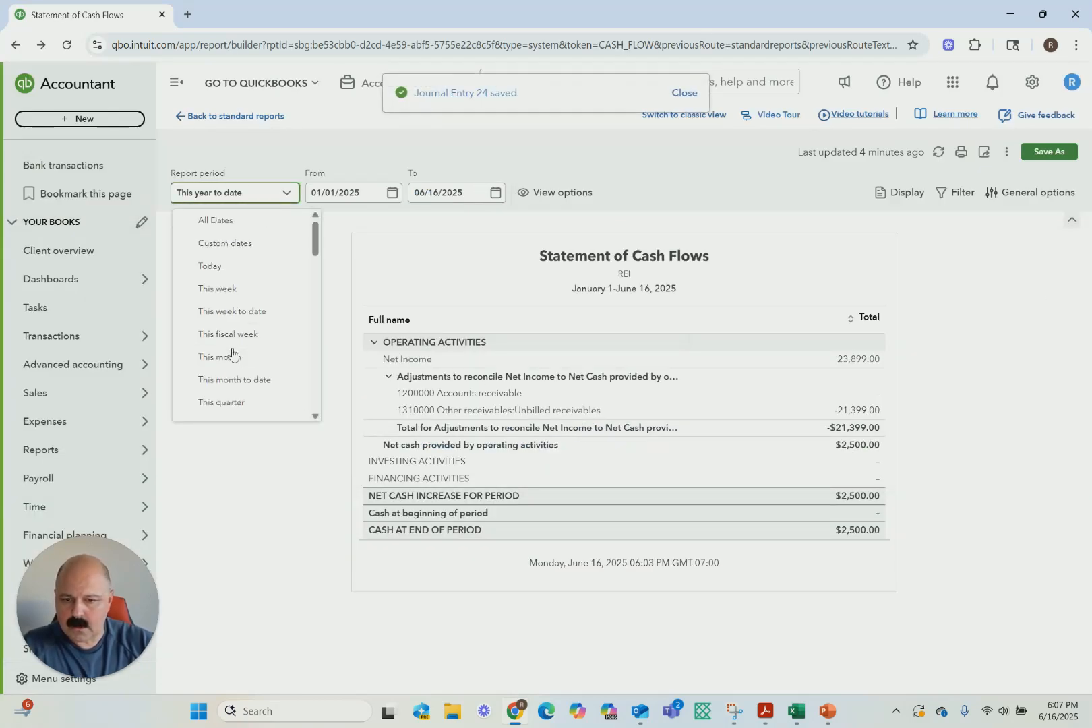
left_click(214, 224)
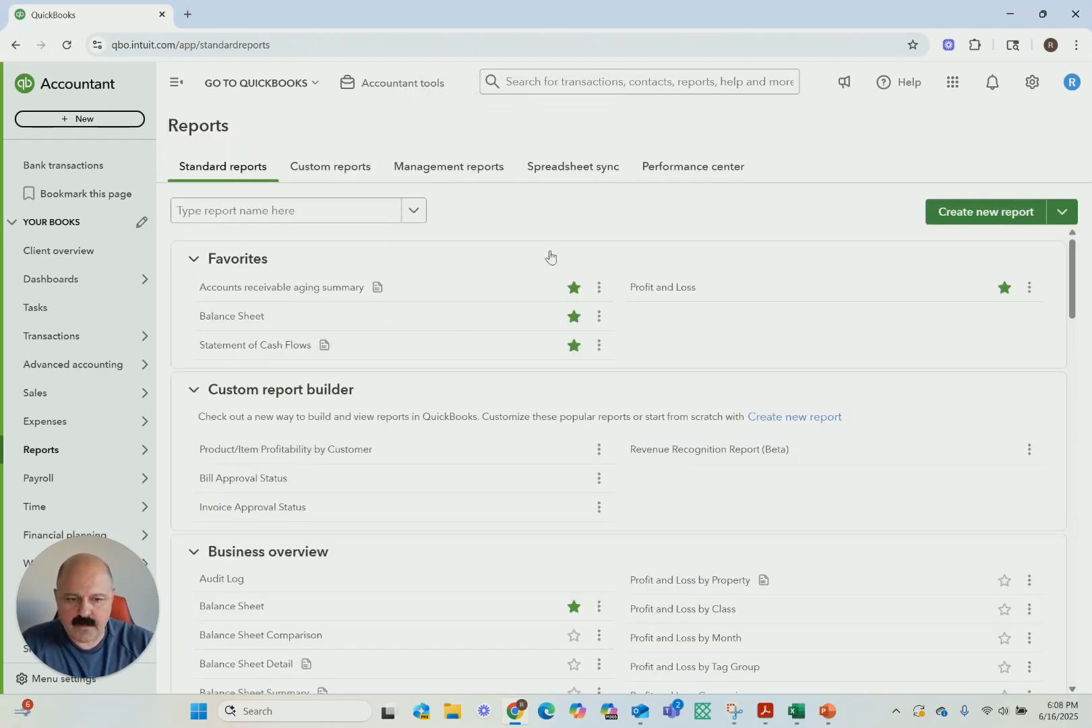
Run the Profit and Loss report for All Dates and review the rental income, CAM reimbursements and net income
left_click(650, 294)
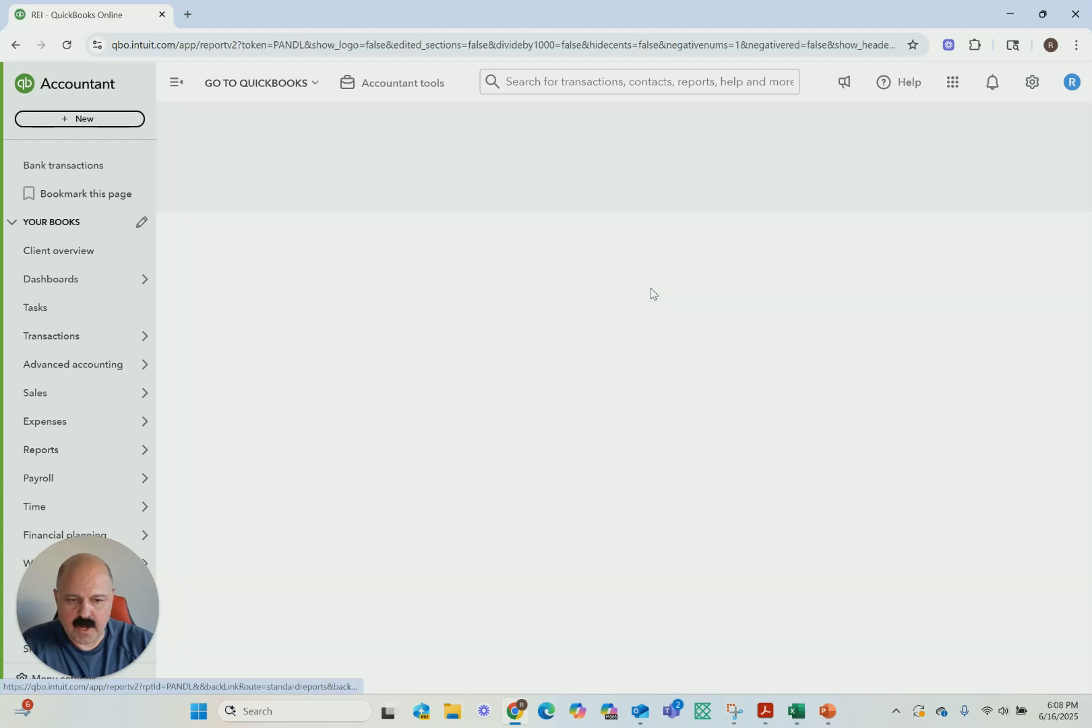
left_click(304, 196)
scroll(230, 328, "up", 3)
left_click(202, 222)
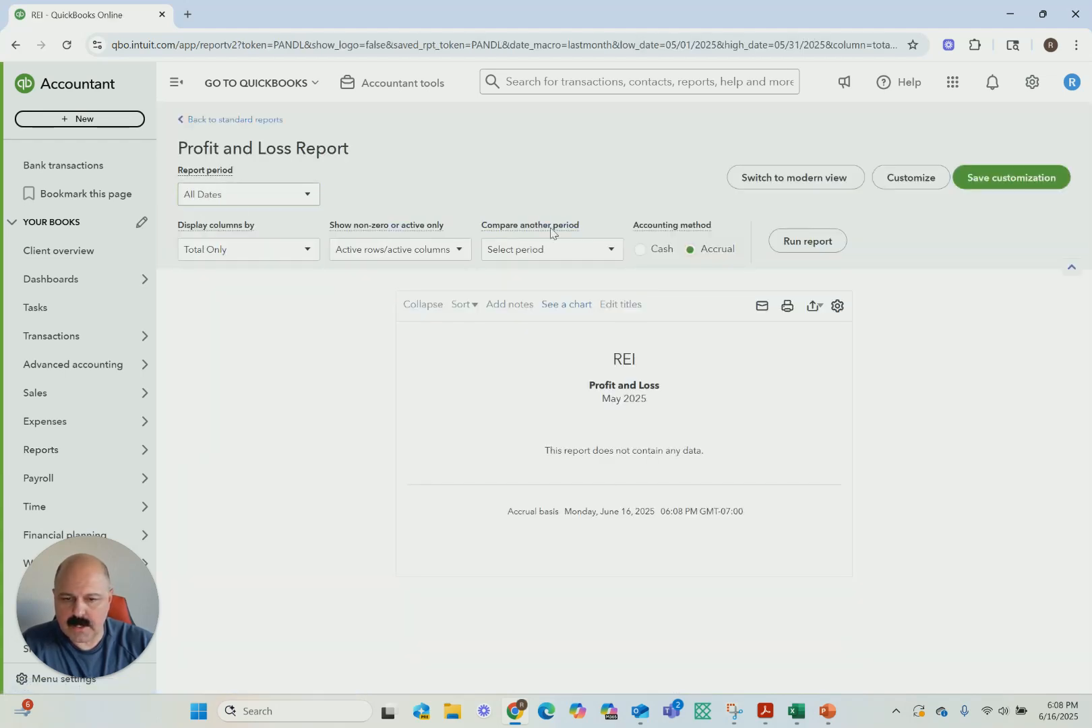
left_click(818, 241)
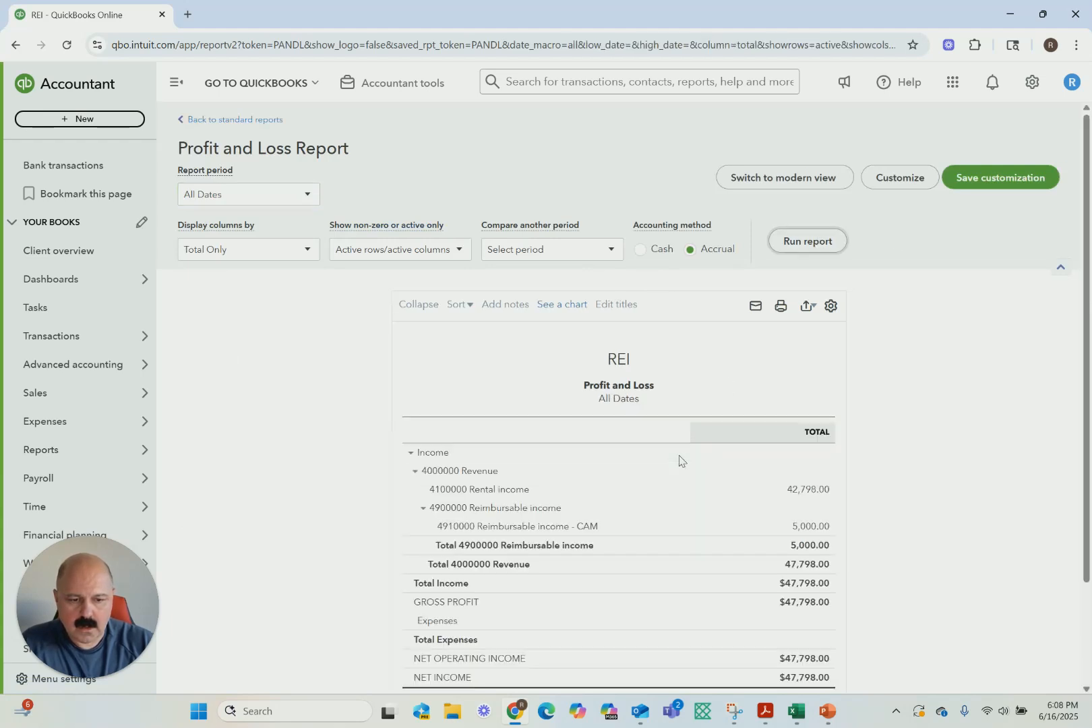
scroll(677, 455, "down", 2)
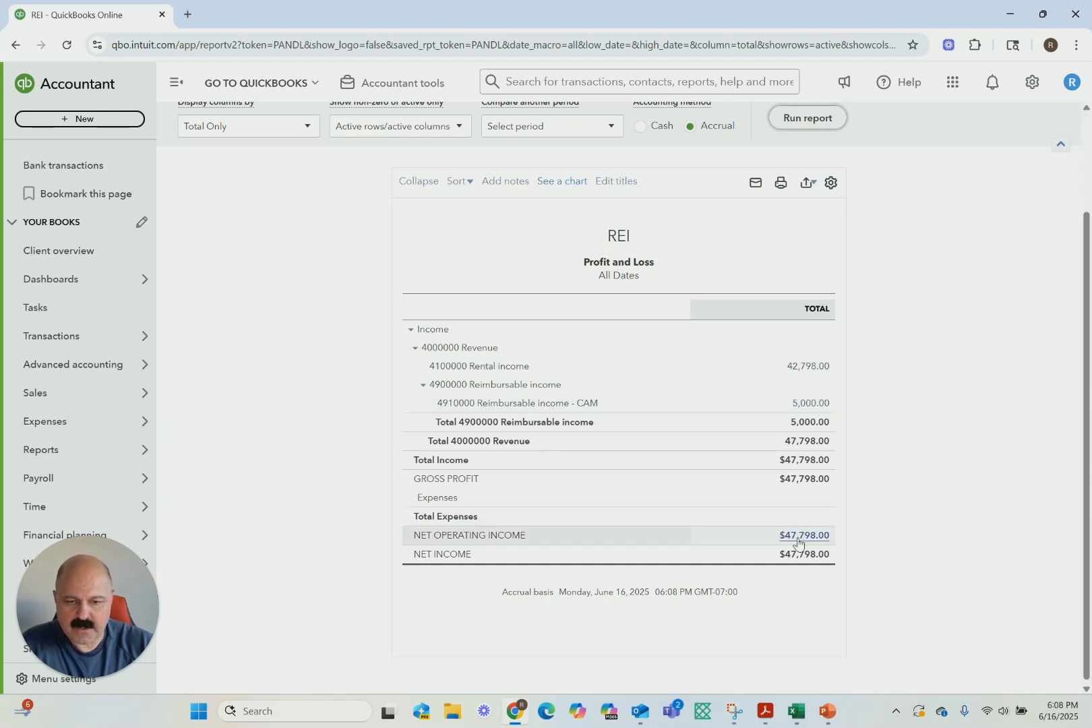
scroll(276, 237, "up", 2)
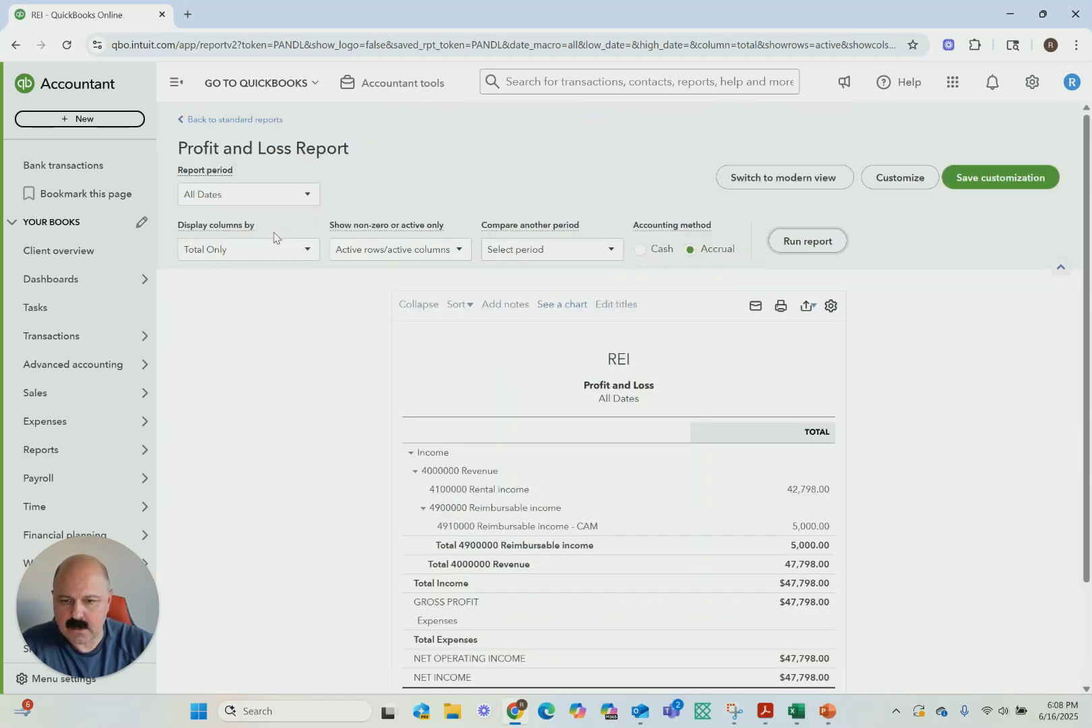
Run the Balance Sheet report for All Dates and review cash, accounts receivable, unbilled receivables and equity
left_click(198, 119)
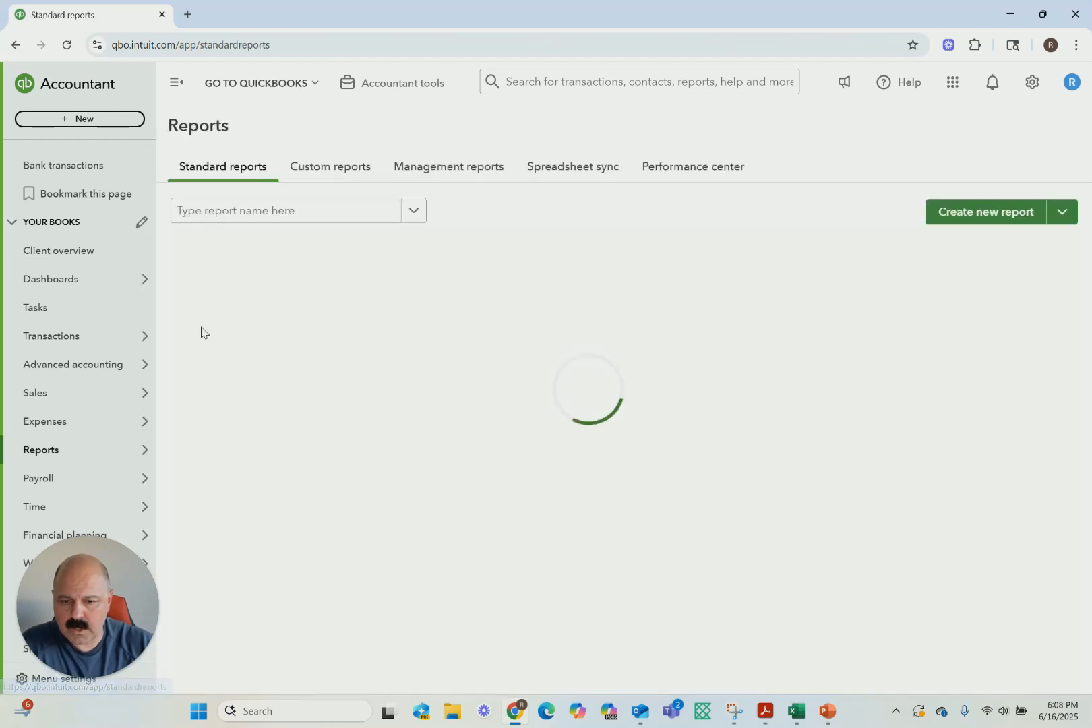
left_click(214, 323)
scroll(229, 249, "up", 3)
double_click(220, 223)
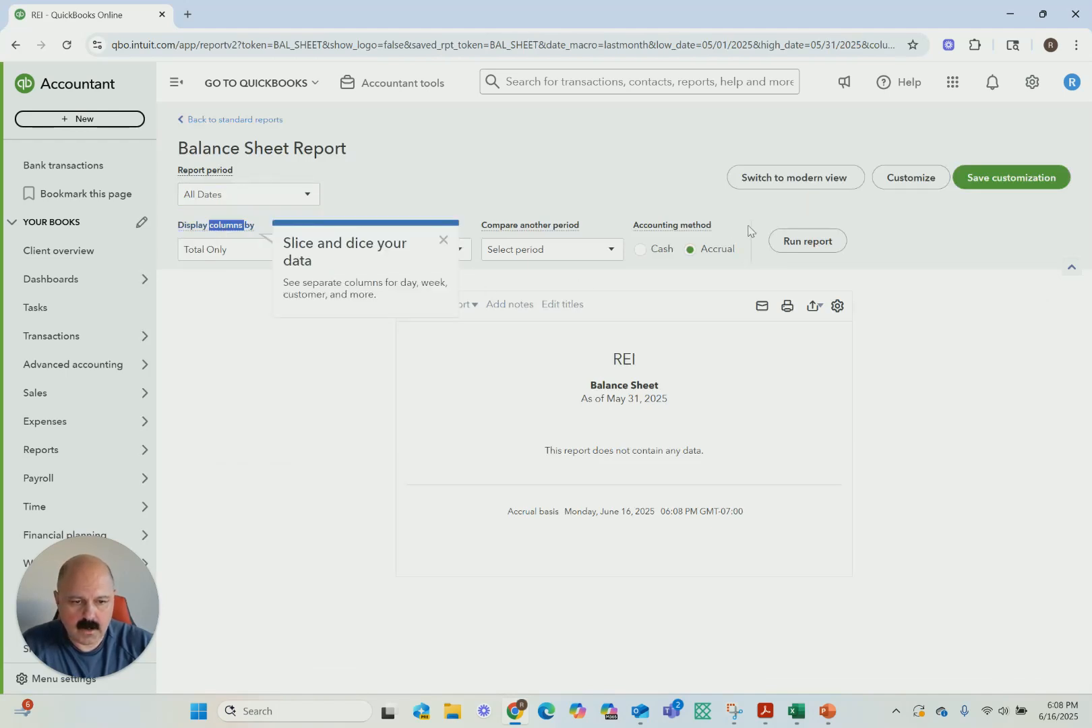
left_click(807, 241)
scroll(543, 356, "down", 3)
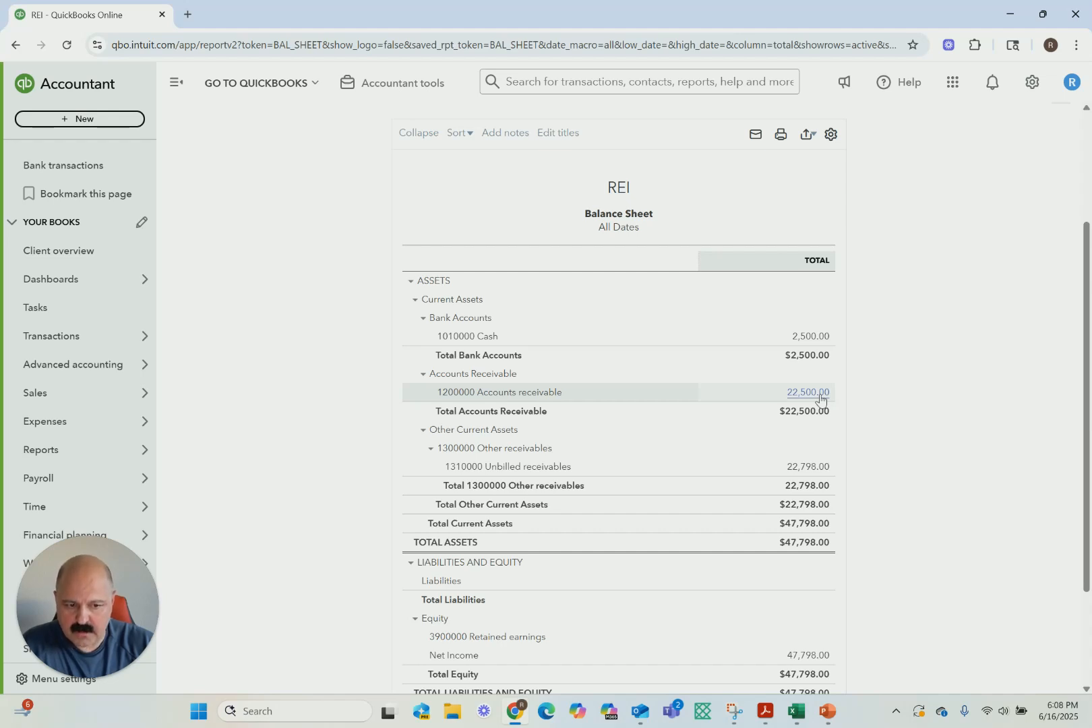
scroll(819, 399, "down", 2)
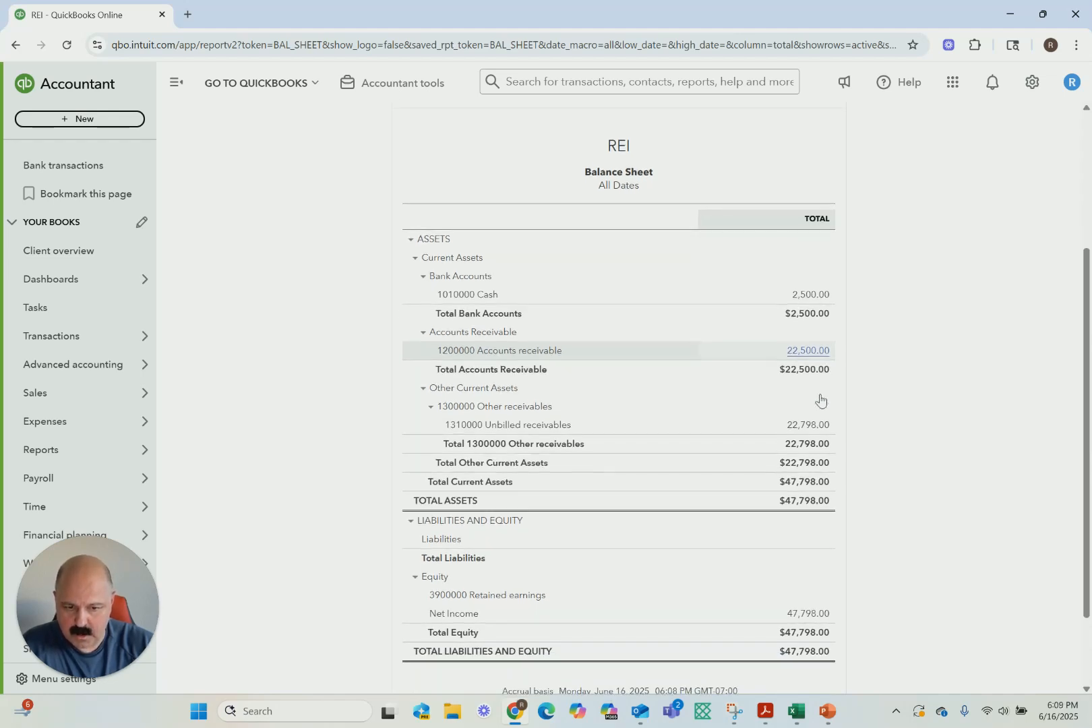
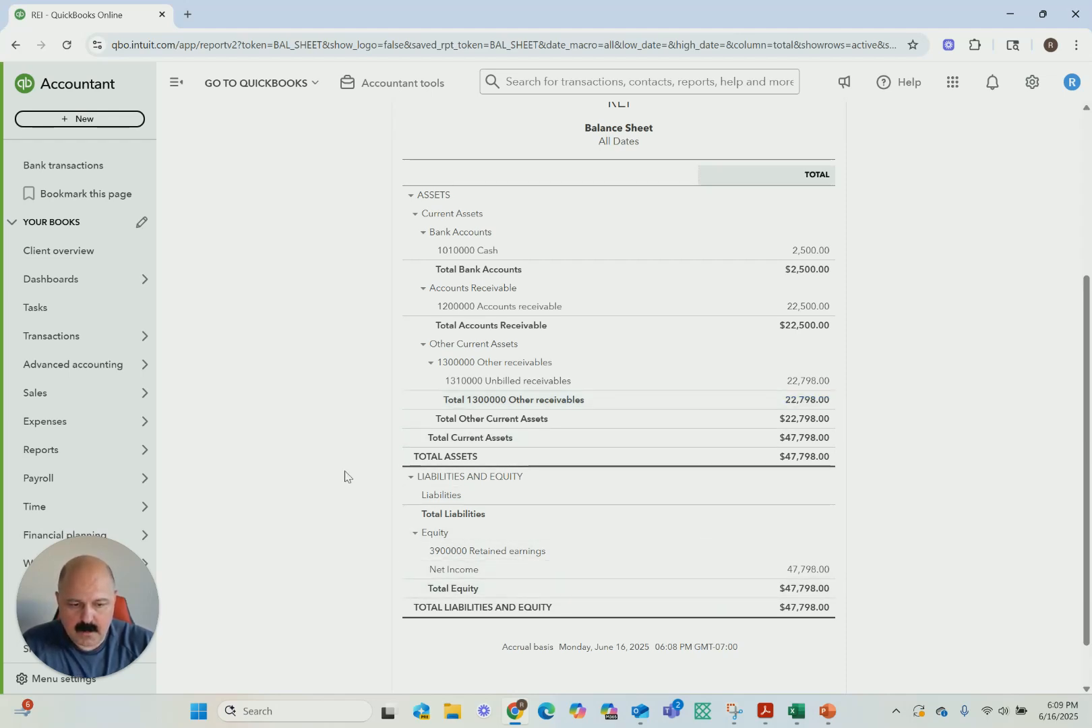
Open the Statement of Cash Flows report and review the operating activities and ending cash
scroll(377, 346, "up", 4)
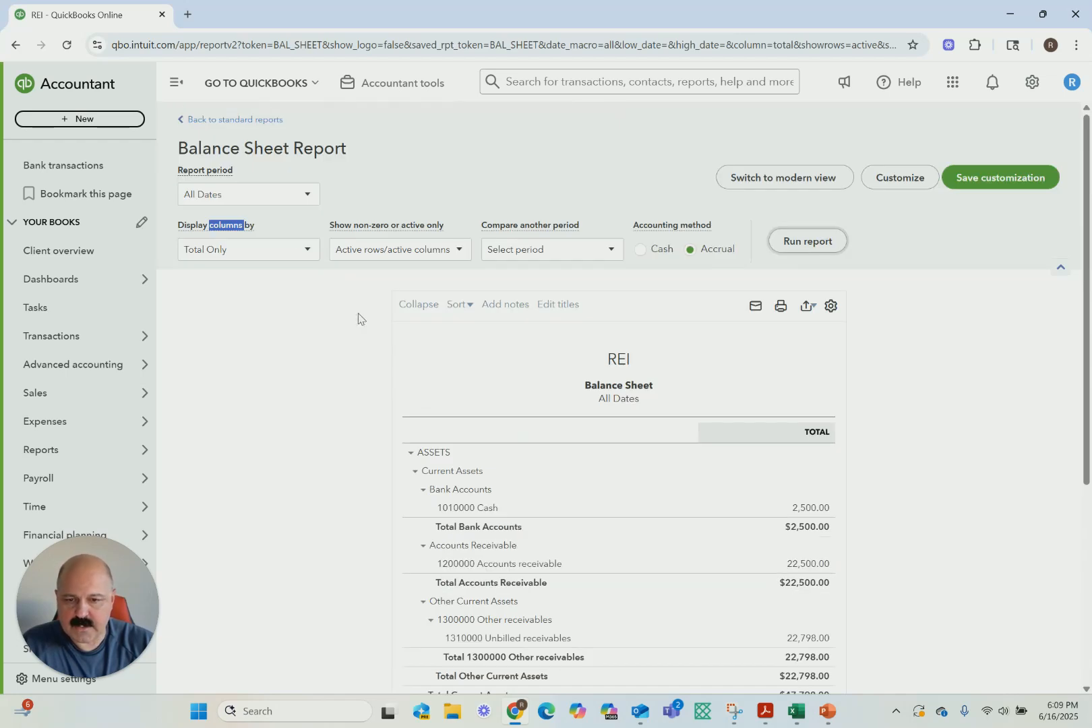
left_click(222, 120)
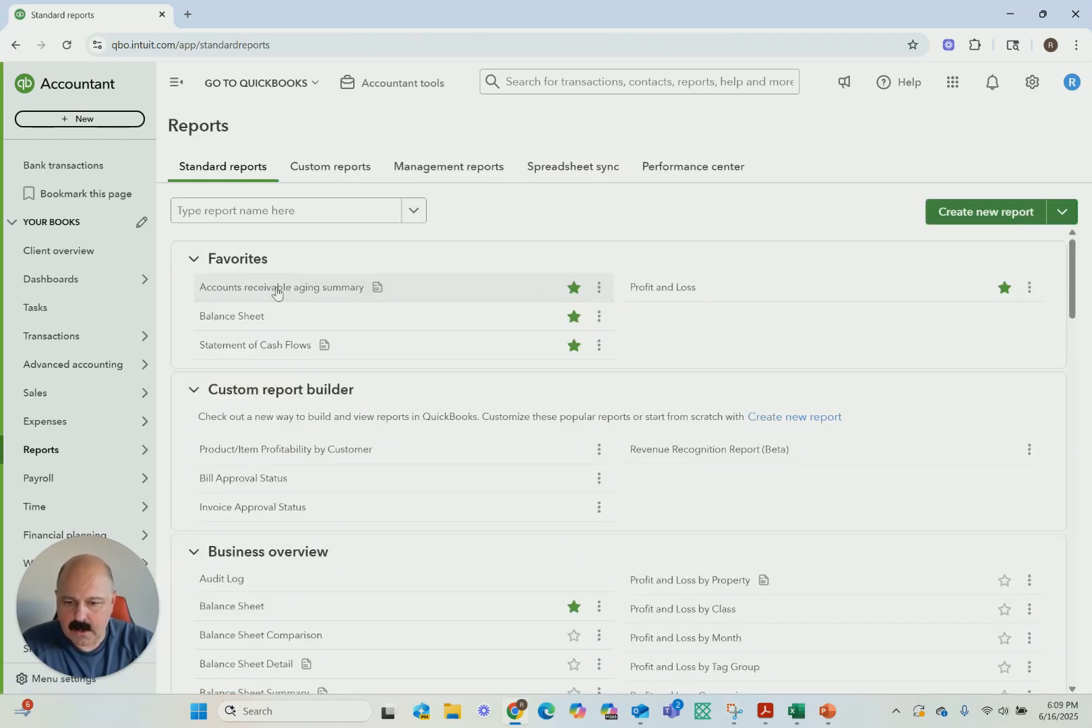
left_click(245, 352)
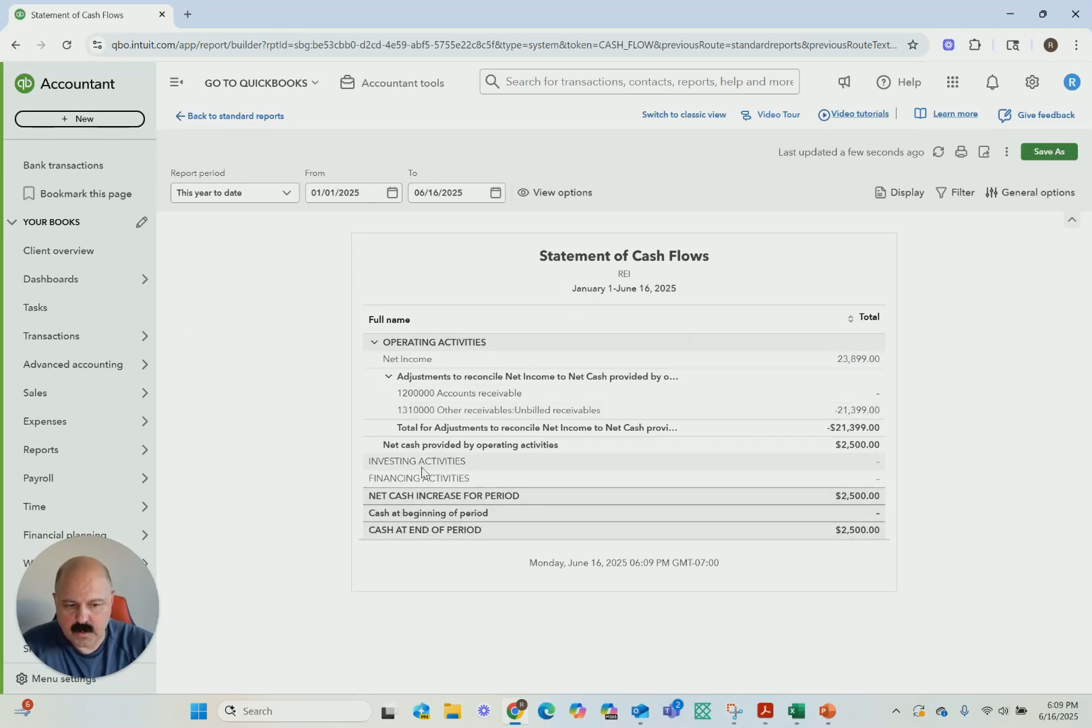
Start a new journal entry with a $20,000 debit to 1010000 Cash on the first line
left_click(389, 98)
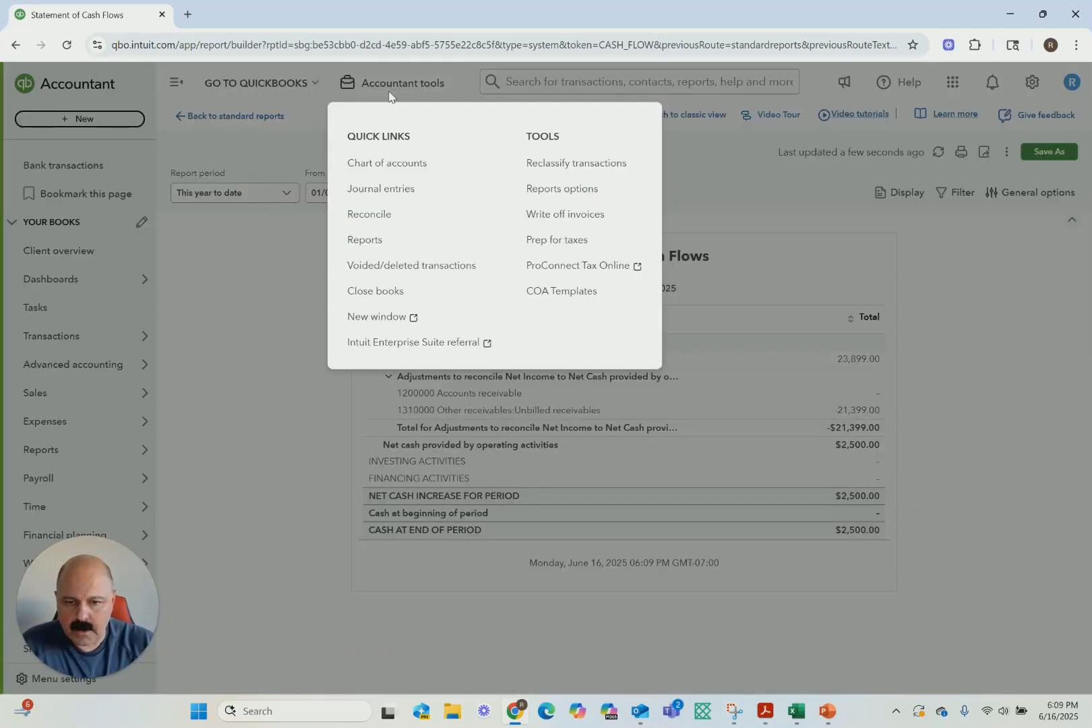
left_click(368, 194)
left_click(89, 207)
type("cas")
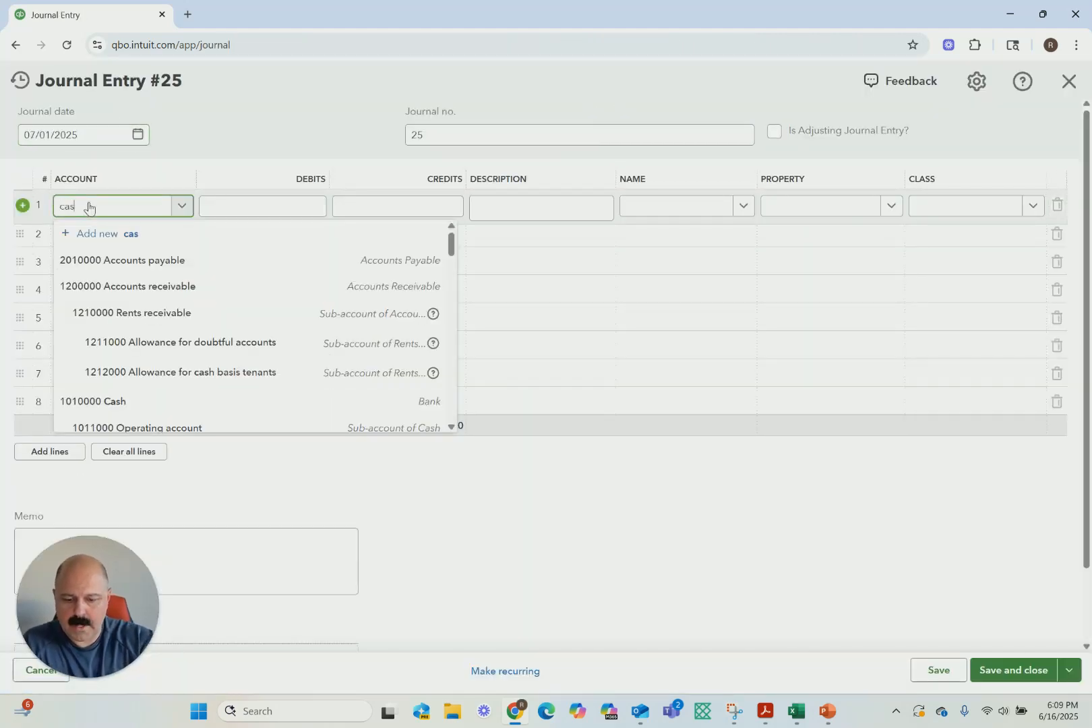
type("h")
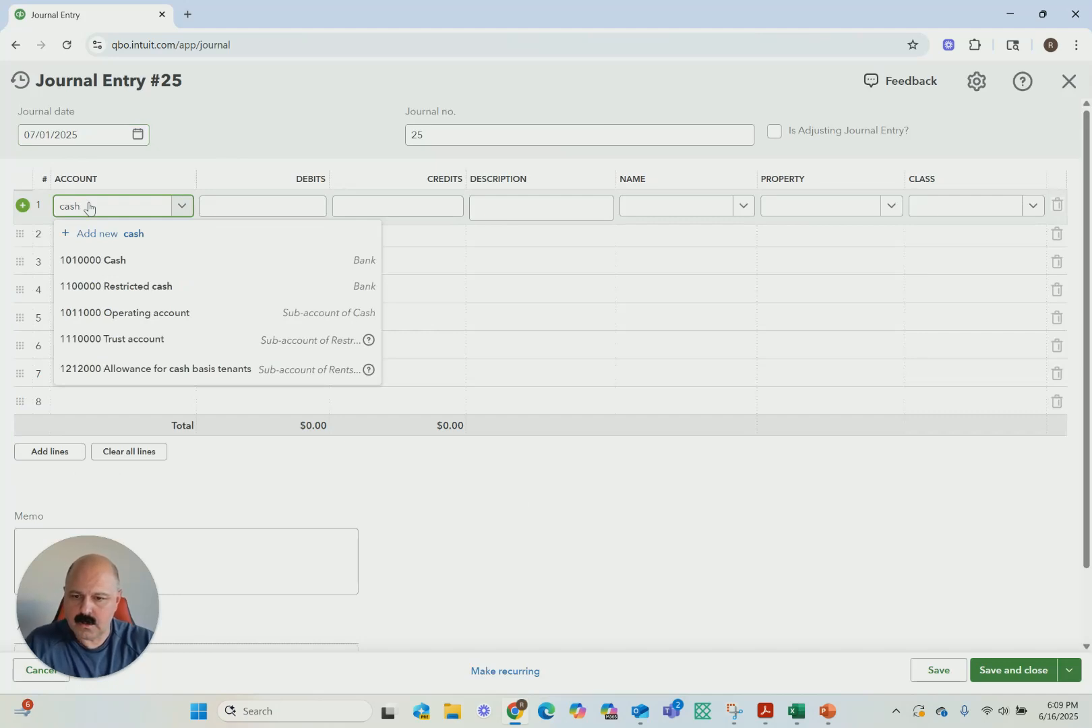
left_click(114, 263)
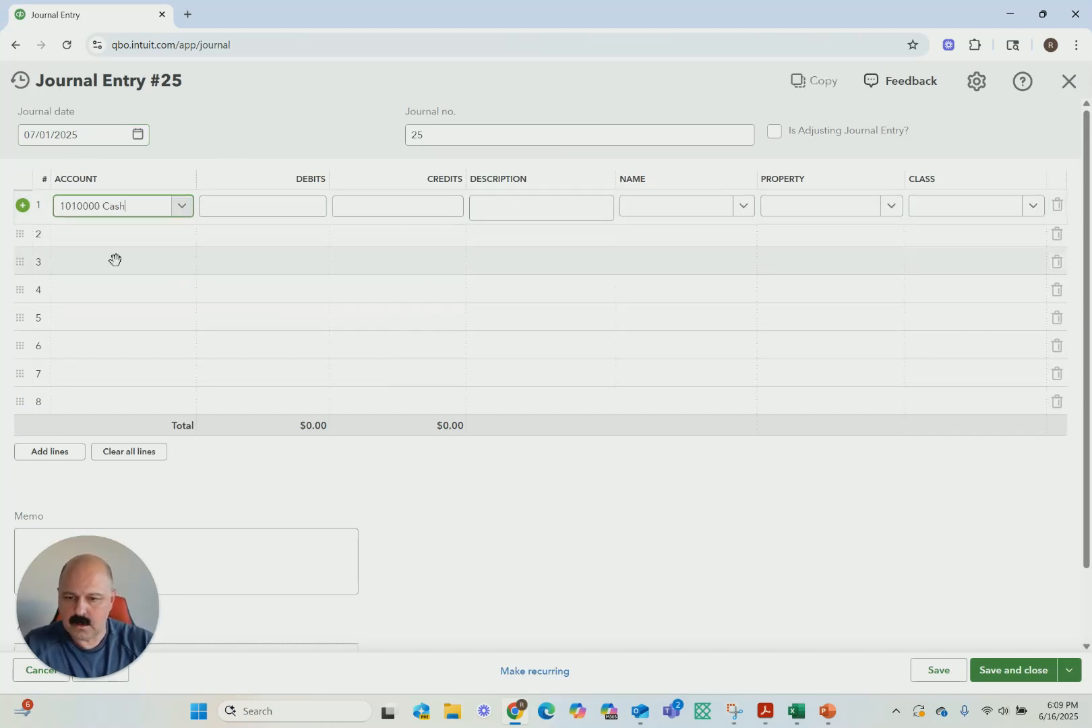
left_click(299, 212)
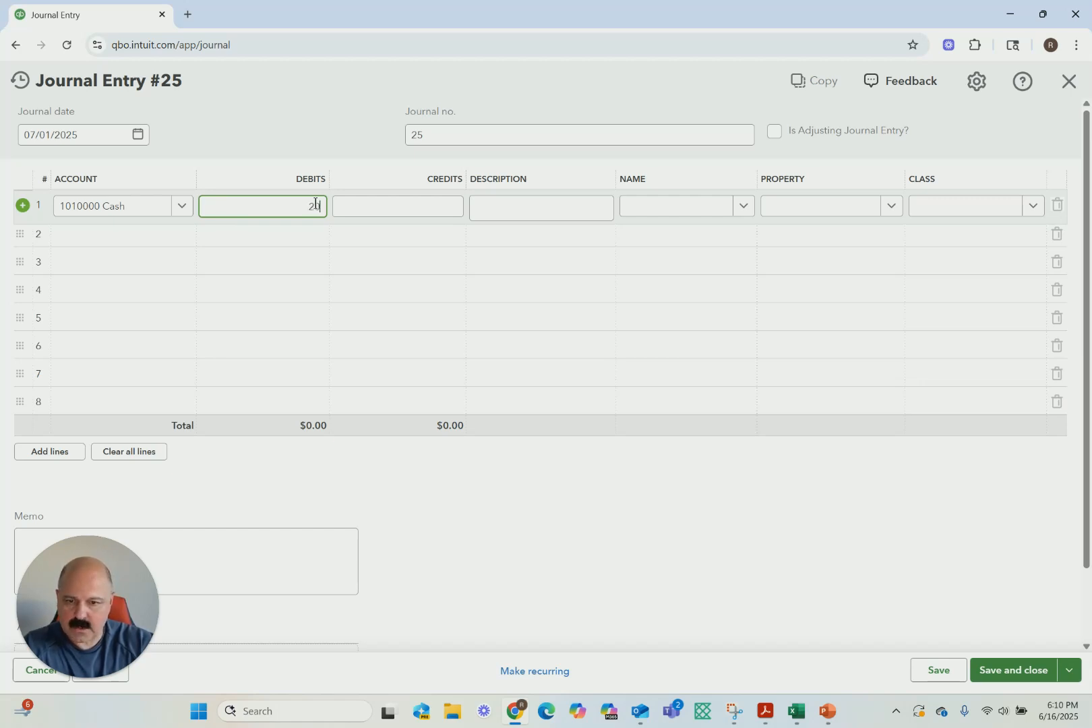
type("0000")
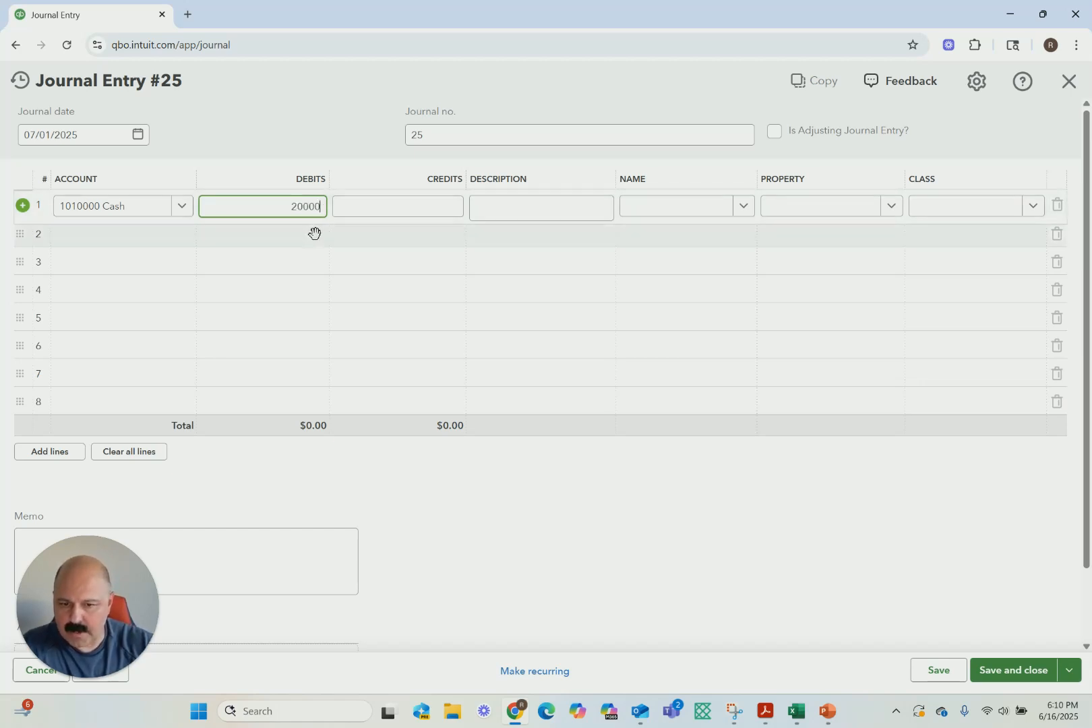
Add a second journal line debiting 1010000 Cash for $2,500 and carrying no credit
left_click(178, 235)
type("10")
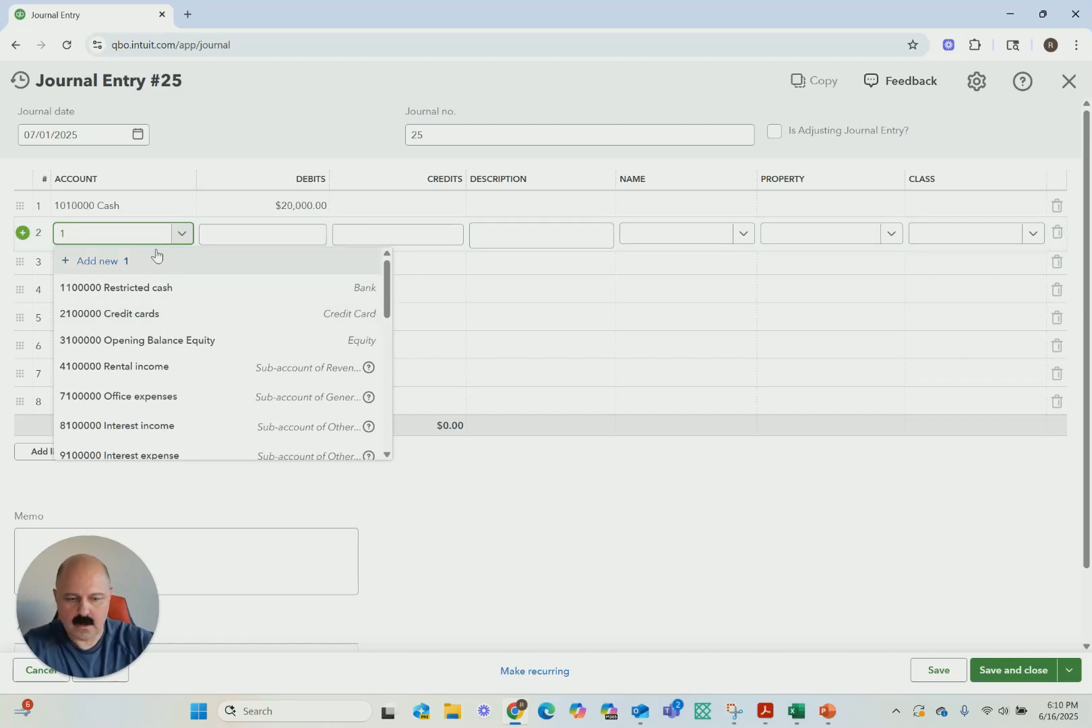
key("BackSpace")
key("BackSpace")
type("cash")
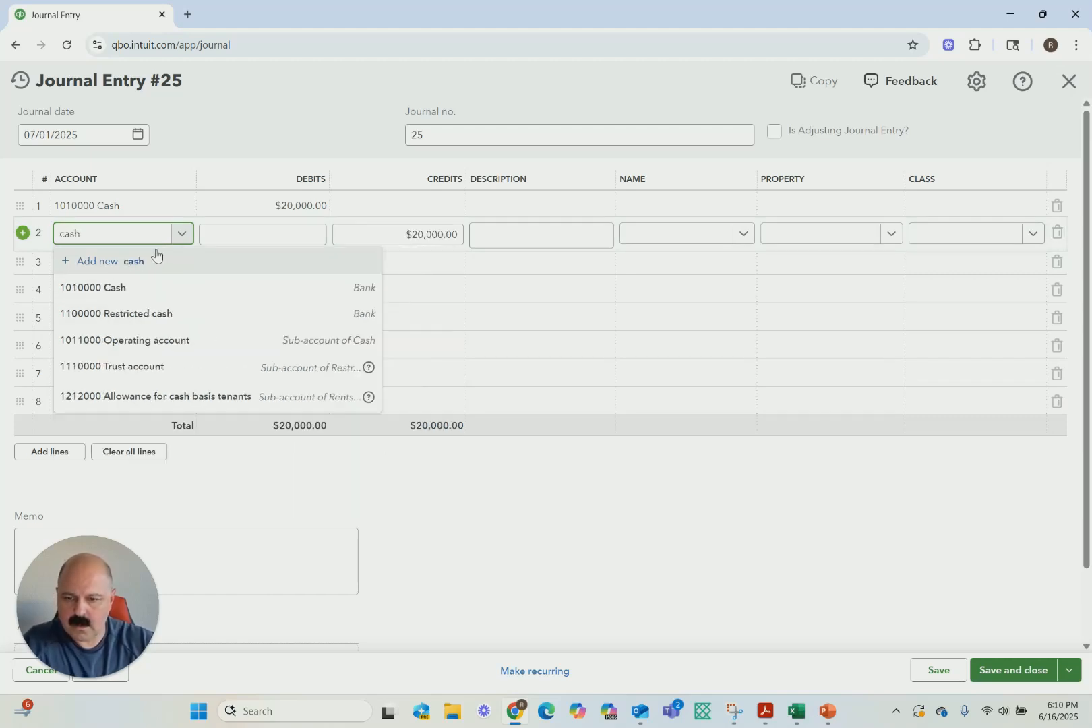
left_click(126, 340)
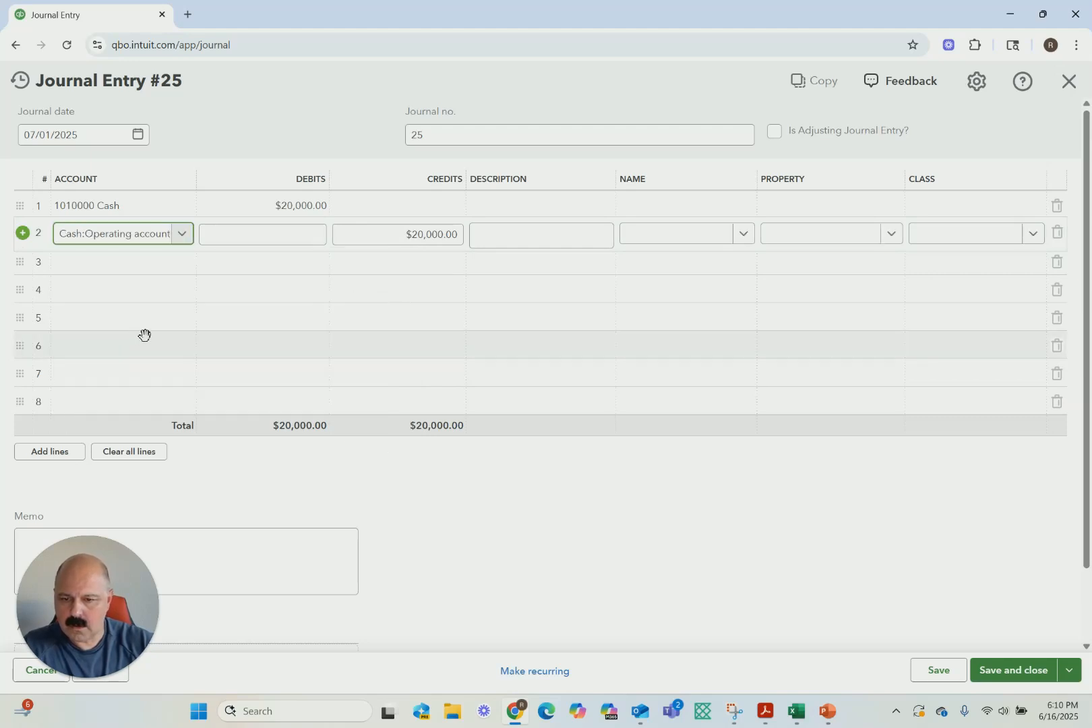
left_click(254, 340)
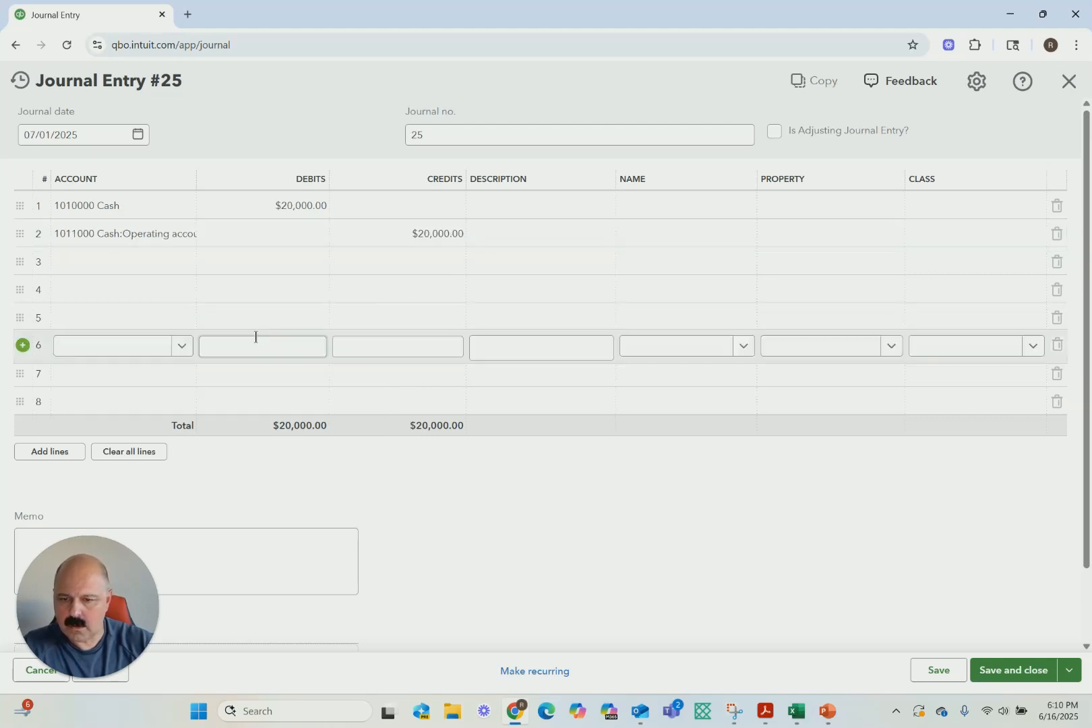
left_click(144, 234)
left_click(182, 234)
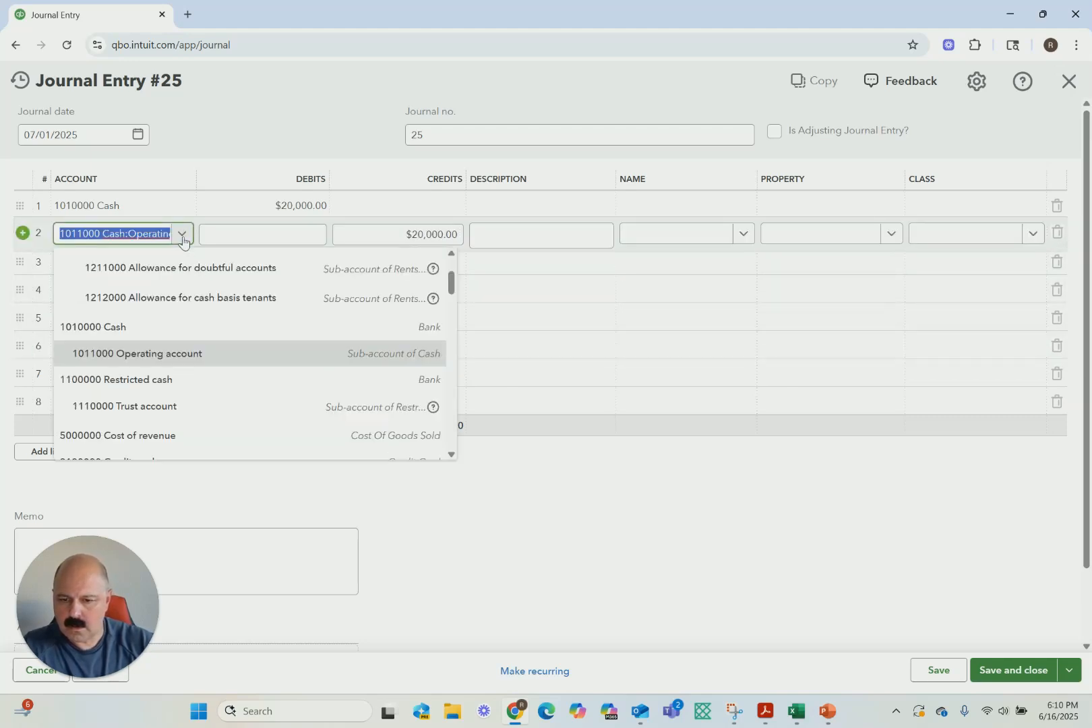
left_click(120, 332)
left_click(471, 292)
left_click(304, 236)
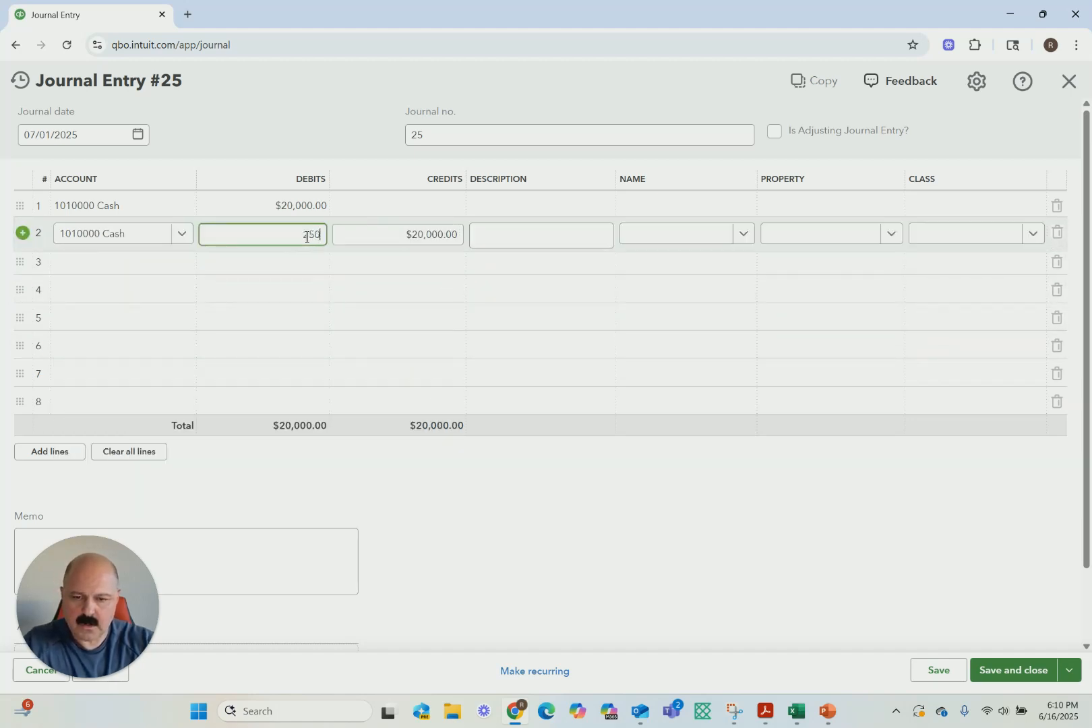
left_click(358, 314)
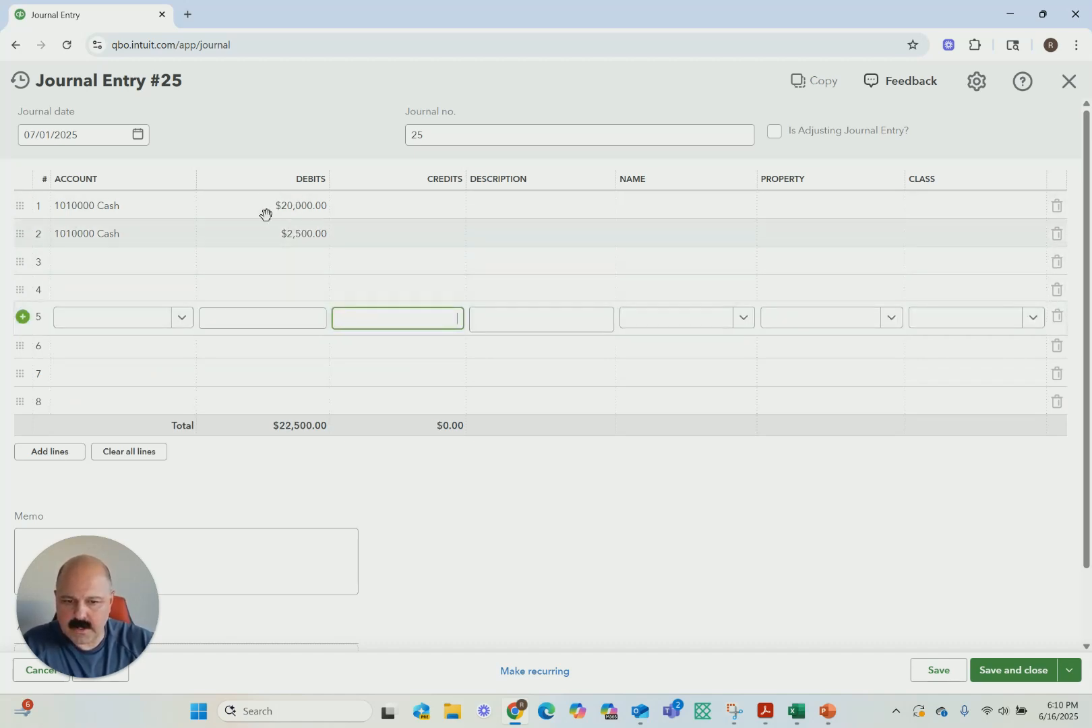
Credit 1200000 Accounts receivable for $22,500 on the third line and try to save the entry without classes
left_click(137, 266)
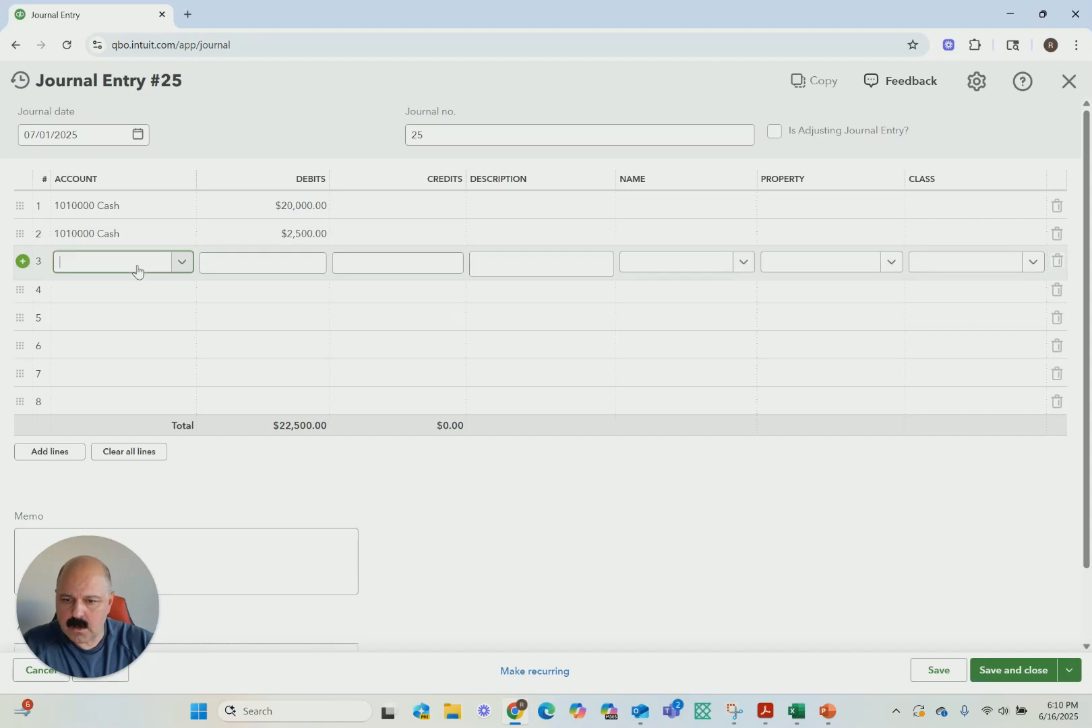
type("Acc")
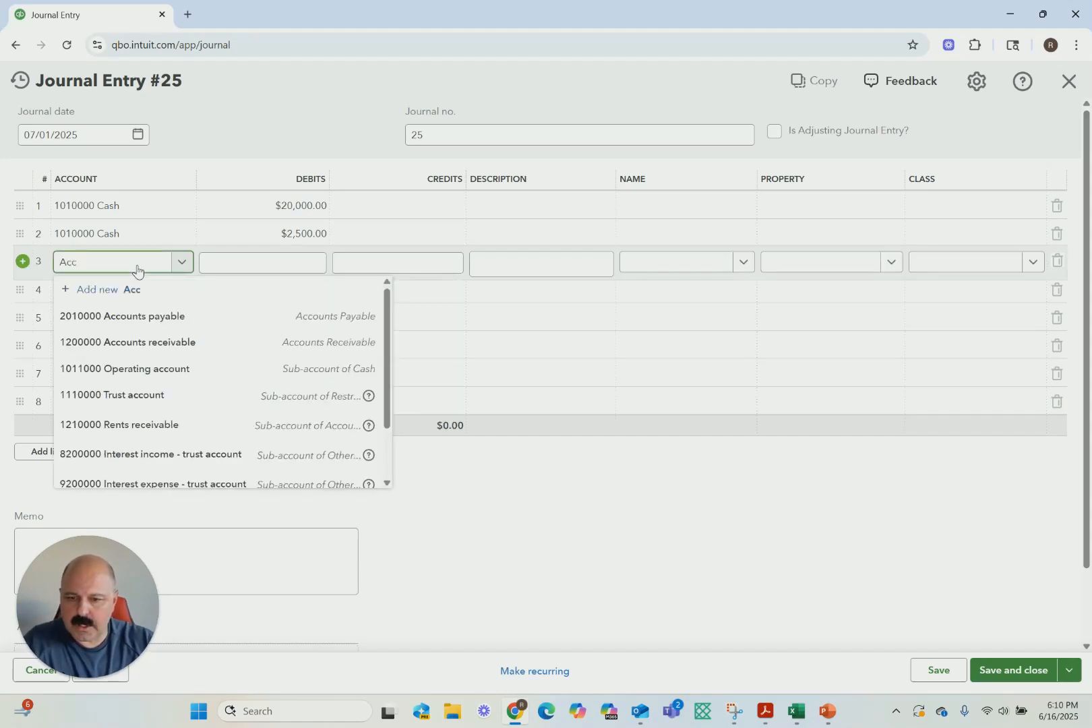
left_click(143, 342)
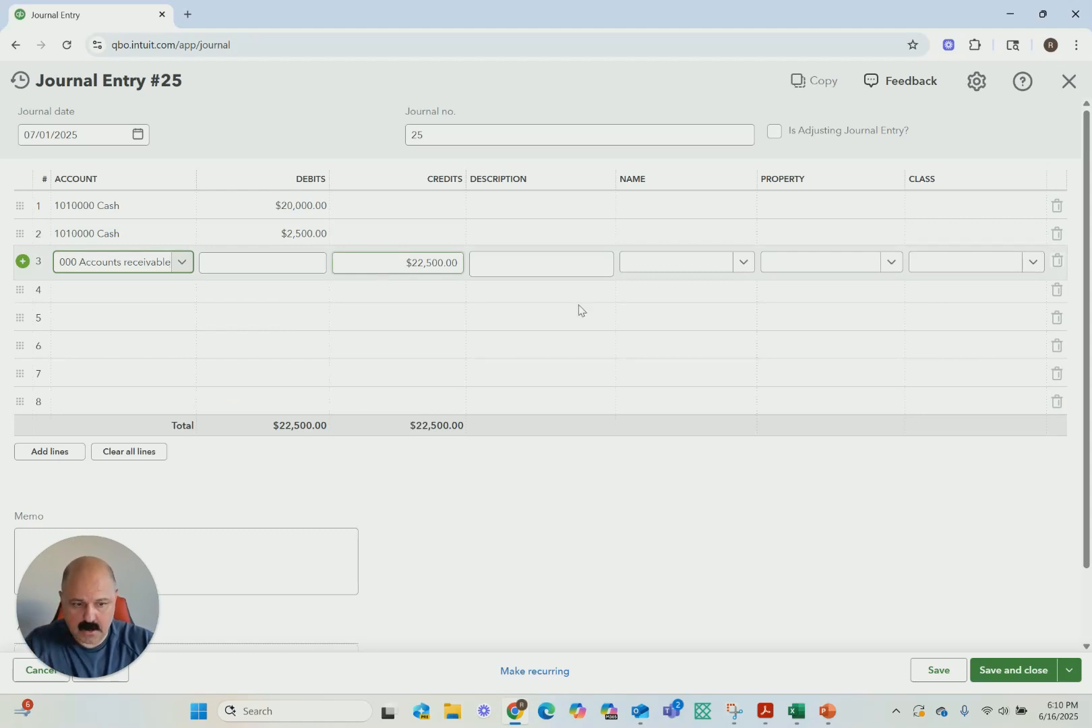
left_click(1000, 671)
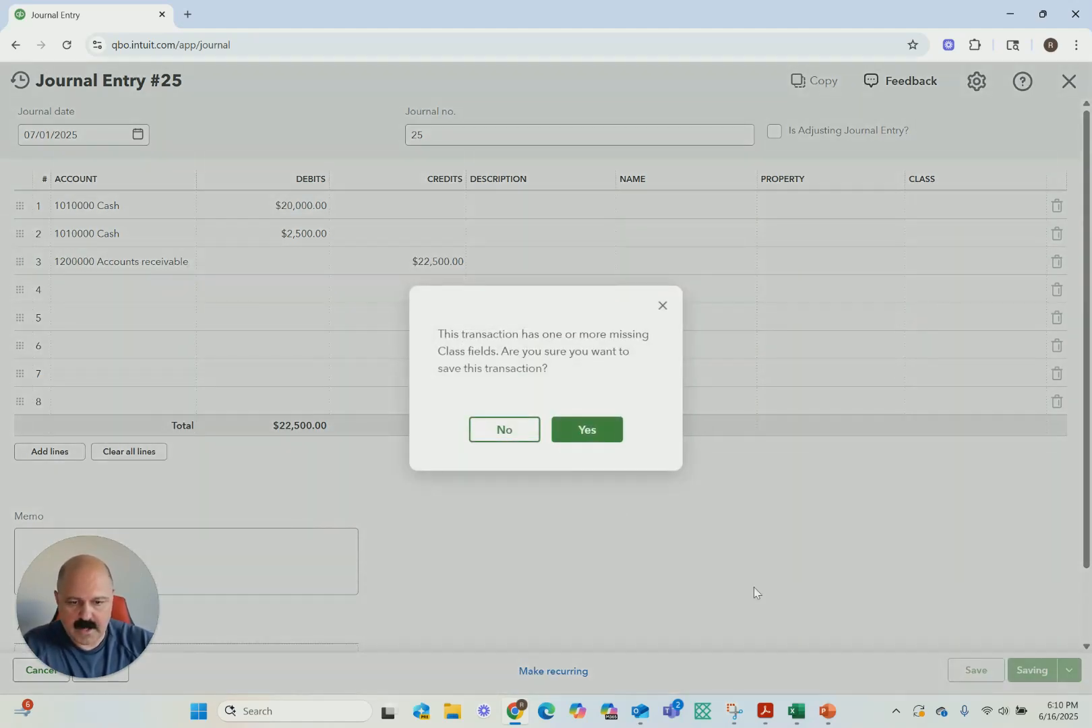
left_click(587, 435)
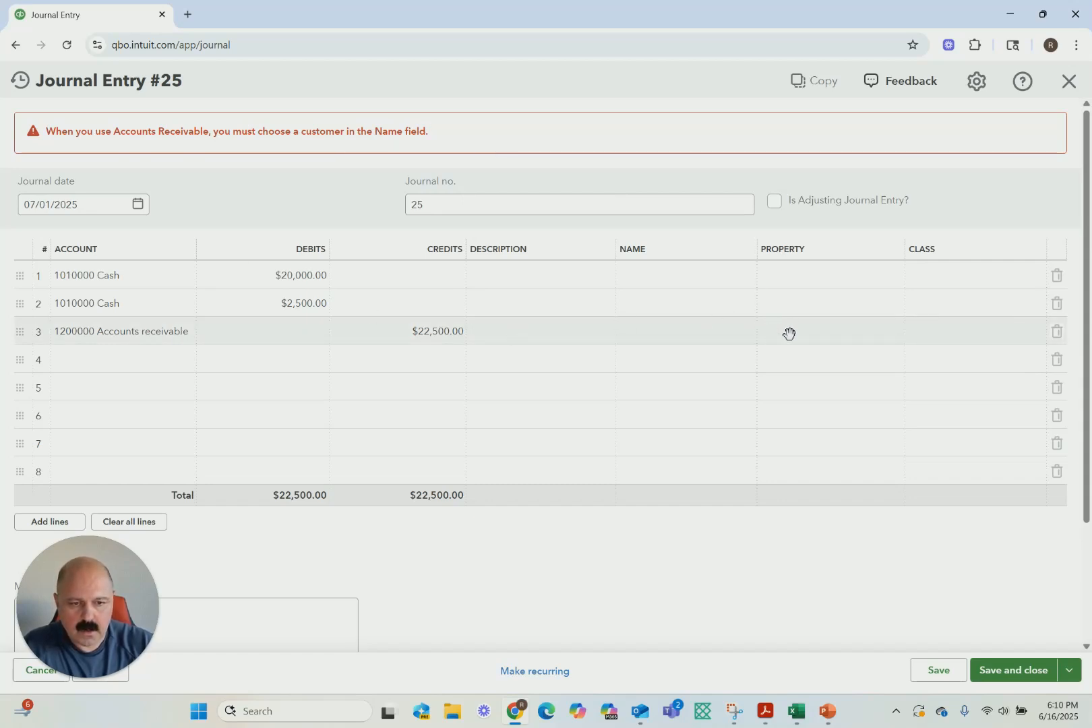
Assign the customer Universal Gym to the accounts receivable line, and save and close the entry without classes
left_click(721, 334)
left_click(743, 332)
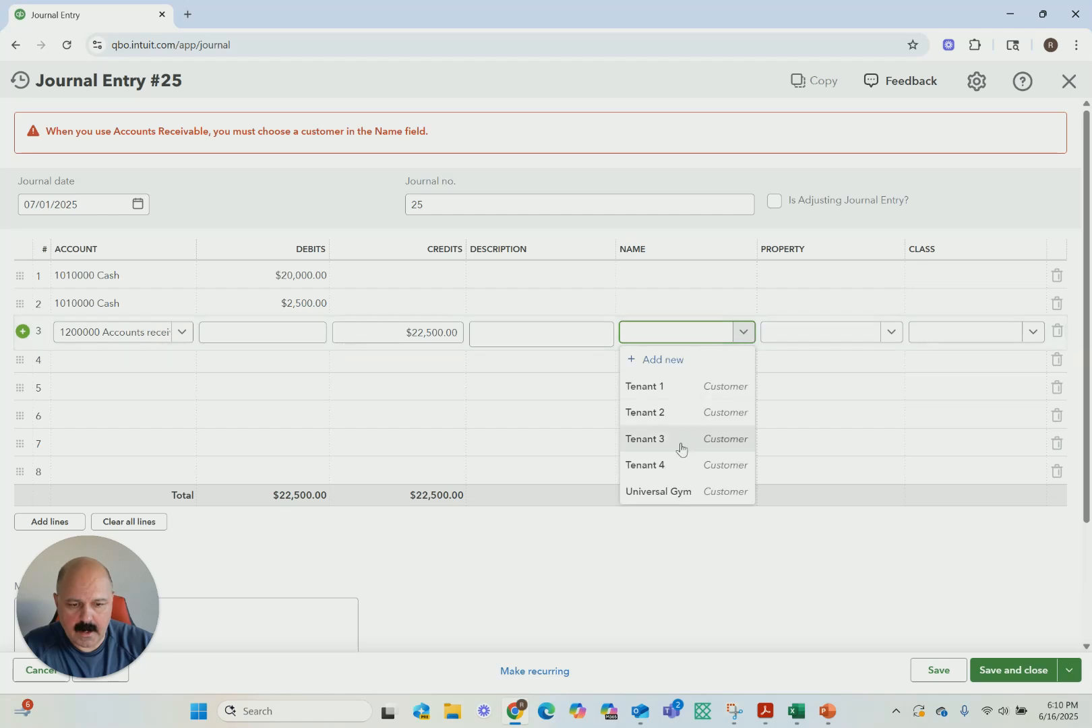
left_click(657, 492)
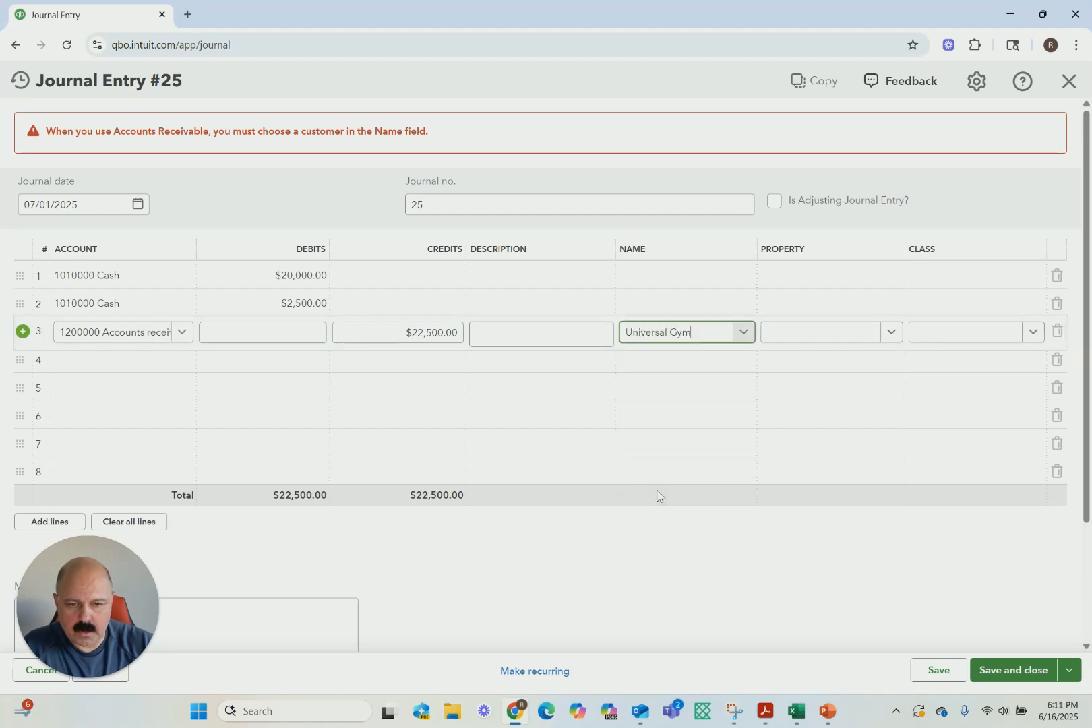
left_click(988, 671)
left_click(568, 431)
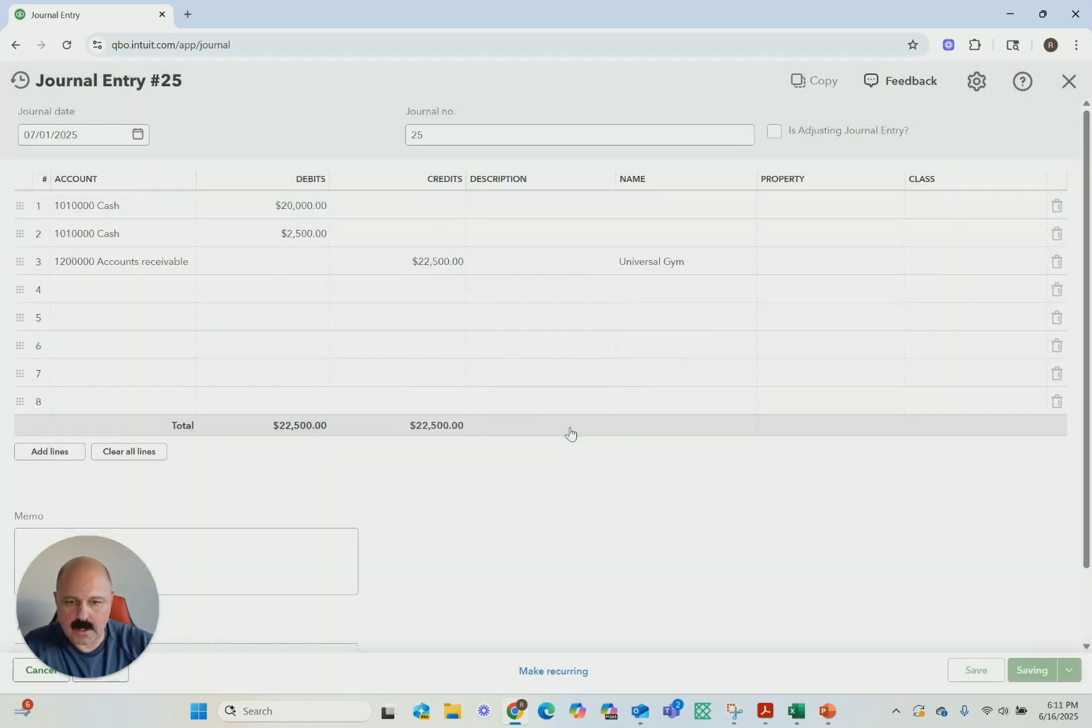
Run the Profit and Loss report for All Dates and review income and net income after the cash receipt entry
left_click(225, 117)
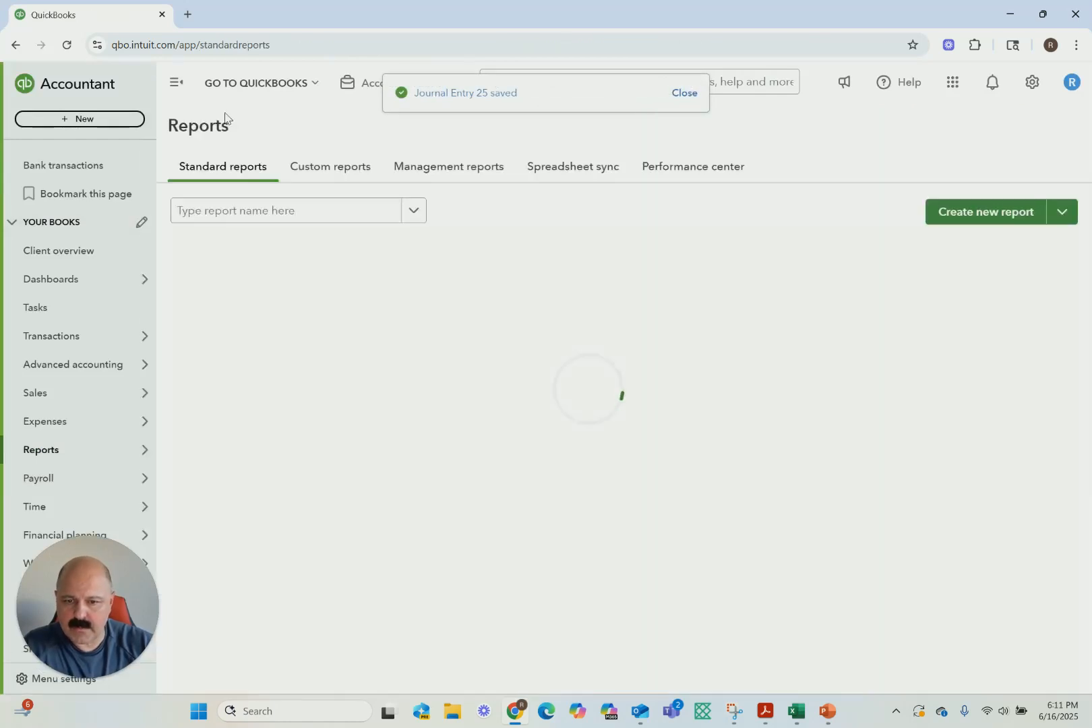
mouse_move(128, 452)
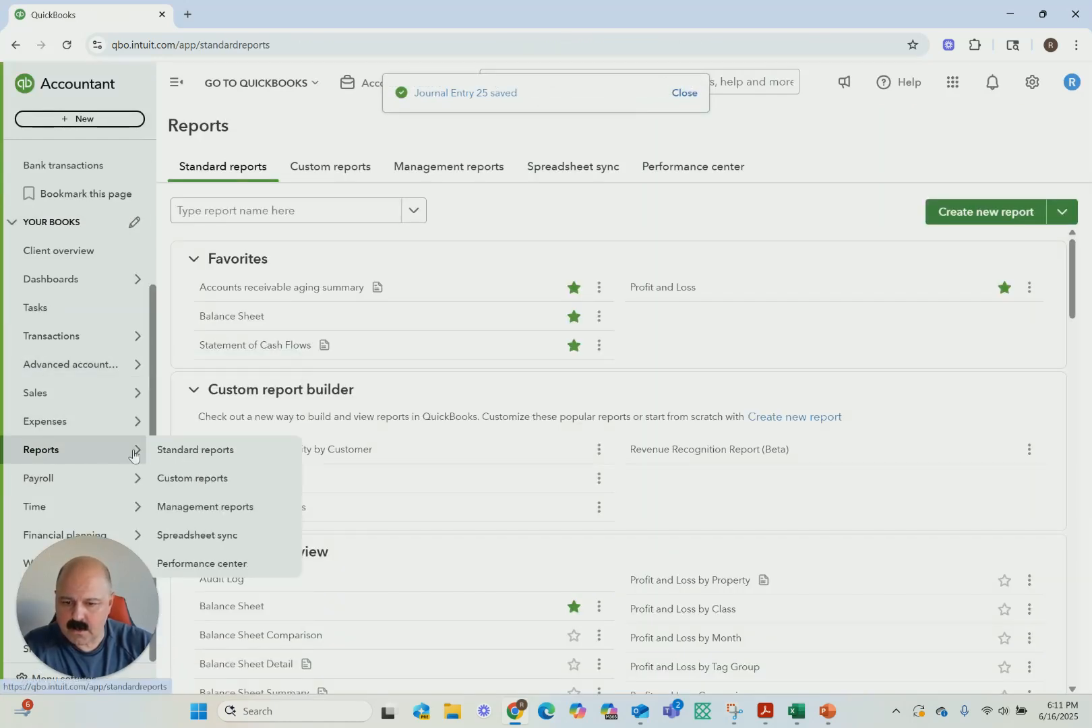
left_click(637, 295)
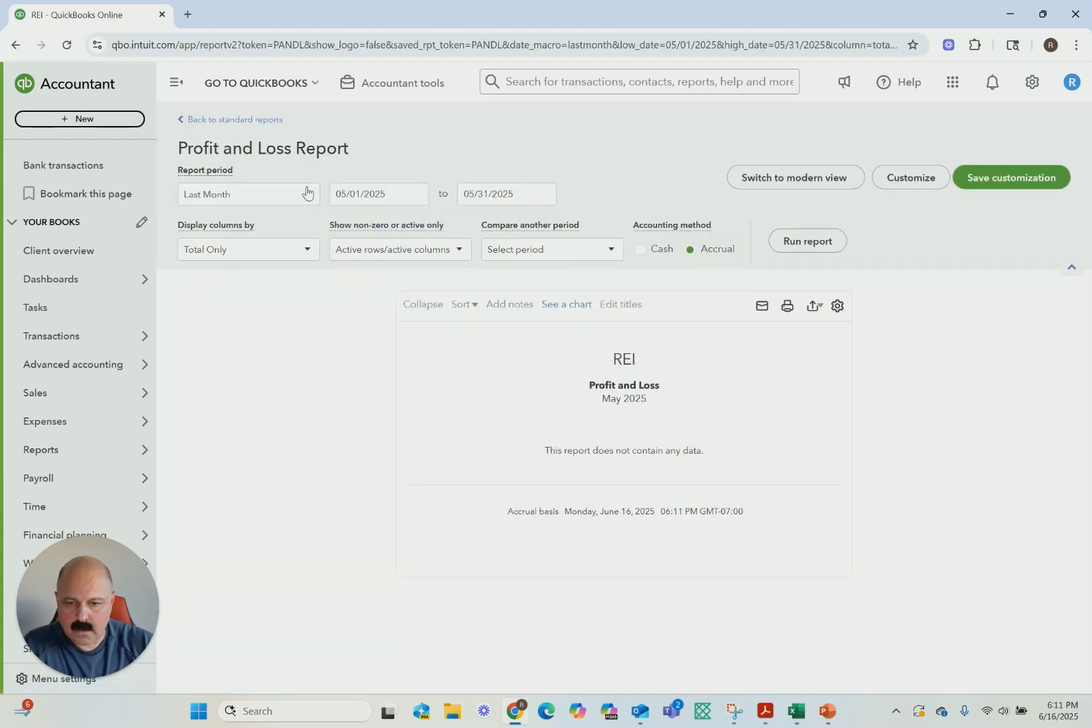
left_click(306, 194)
scroll(229, 269, "up", 3)
left_click(217, 223)
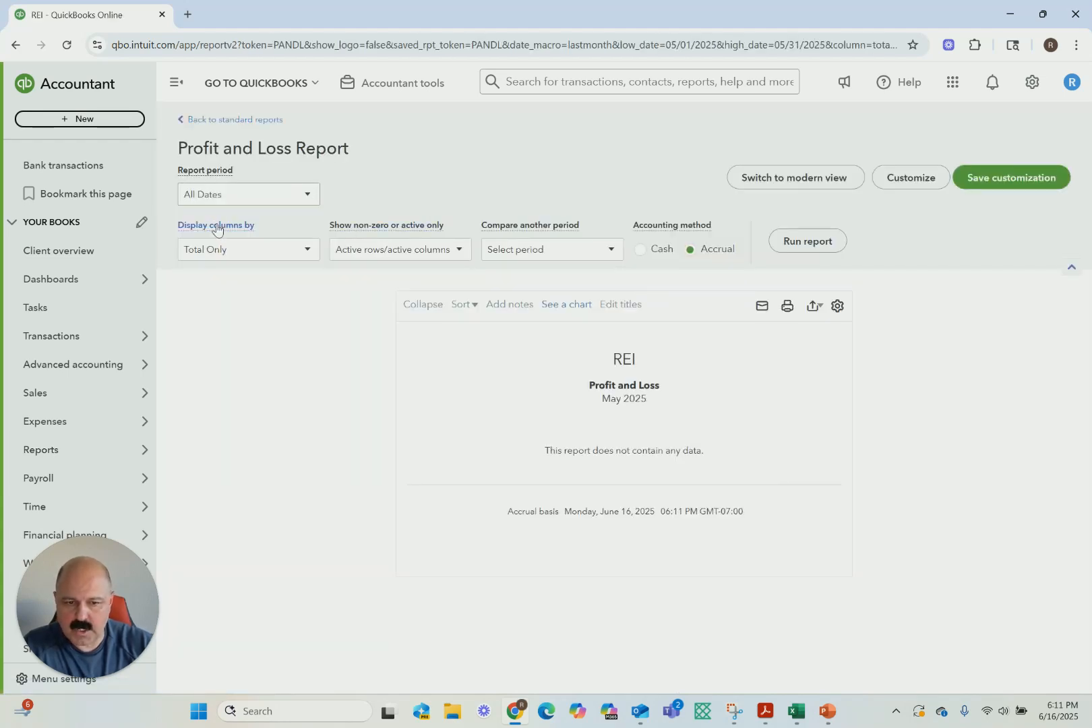
left_click(807, 241)
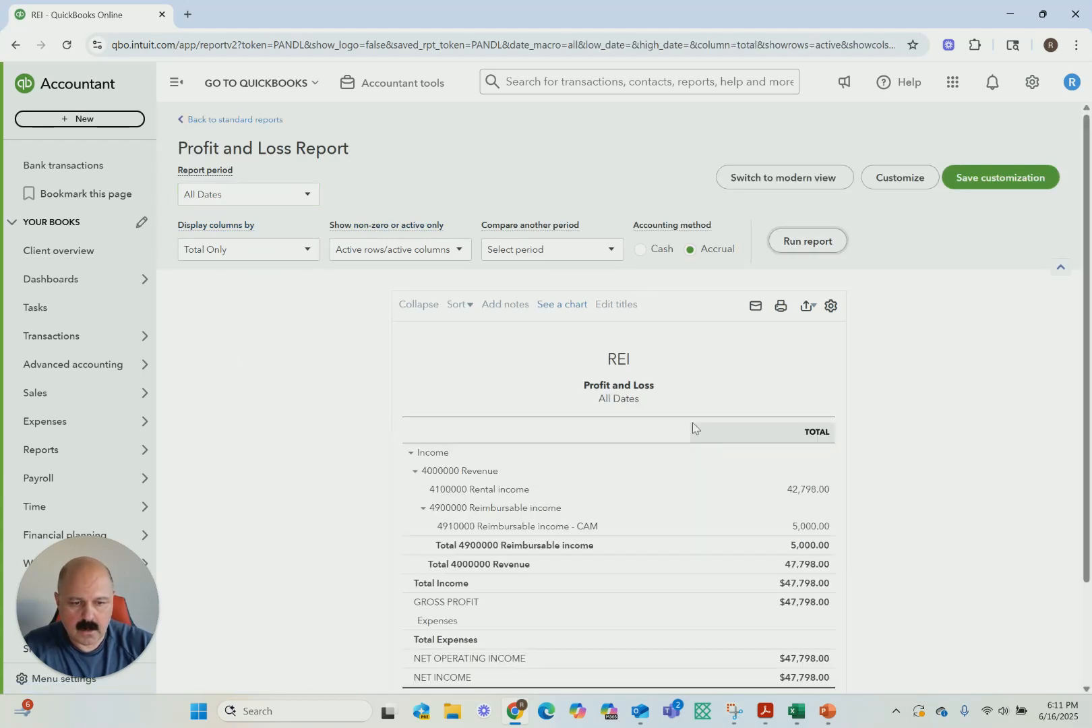
scroll(691, 428, "down", 2)
scroll(692, 428, "up", 2)
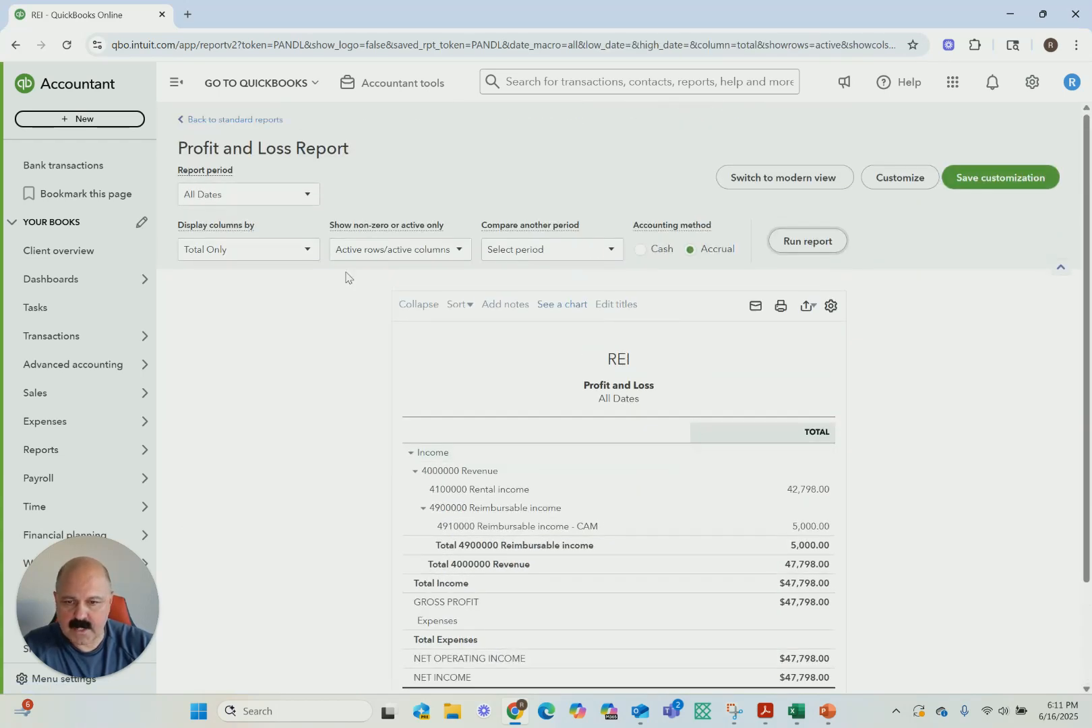
Run the Balance Sheet report for All Dates to check cash and accounts receivable after the receipt entry
left_click(185, 122)
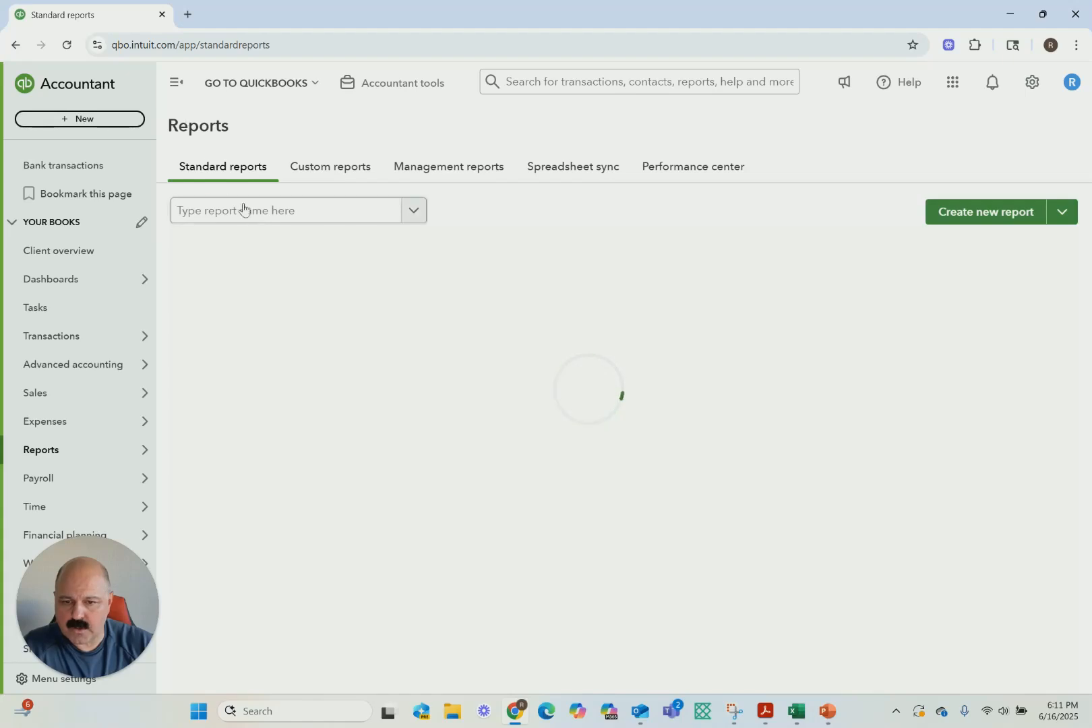
left_click(232, 316)
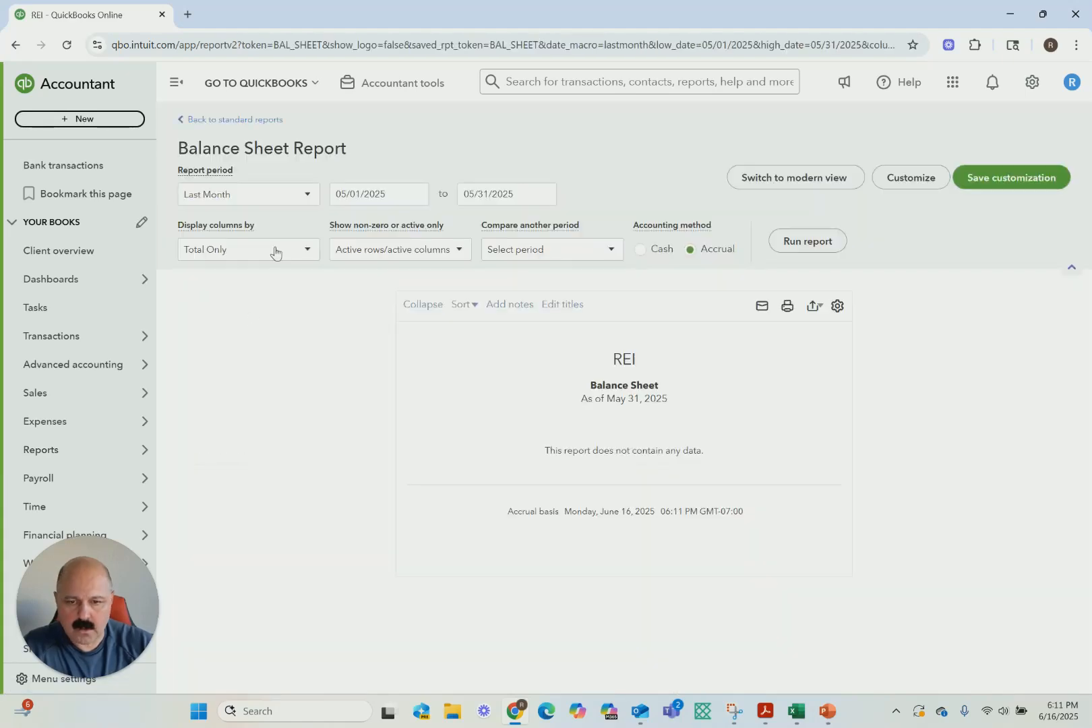
left_click(300, 198)
scroll(218, 287, "up", 3)
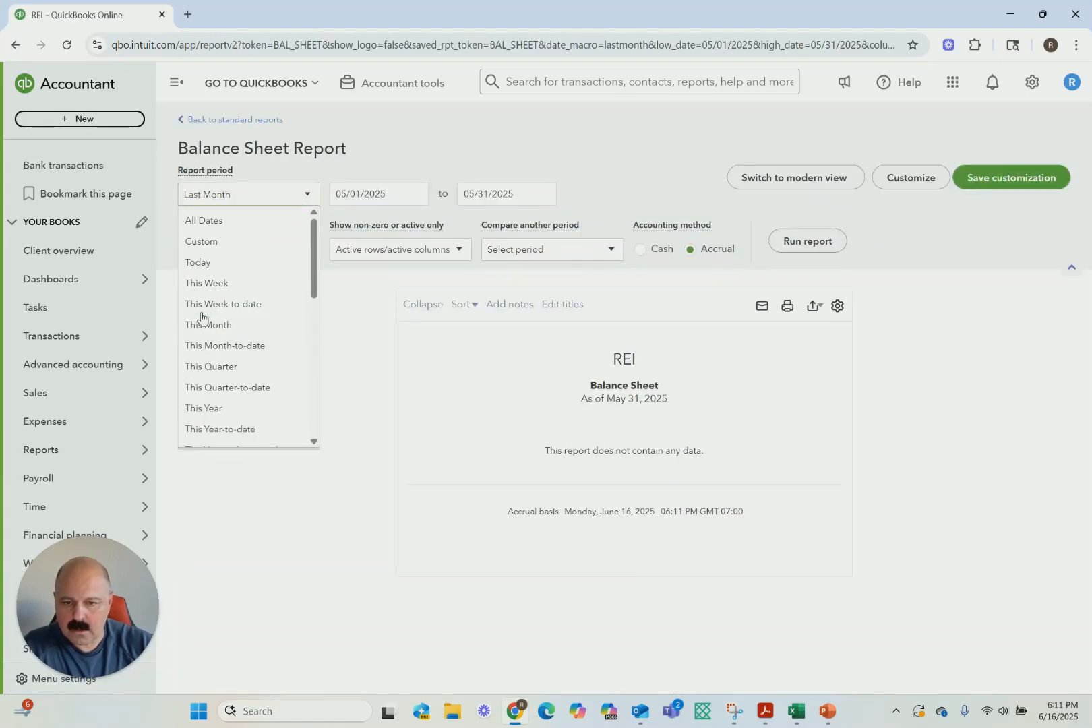
left_click(207, 222)
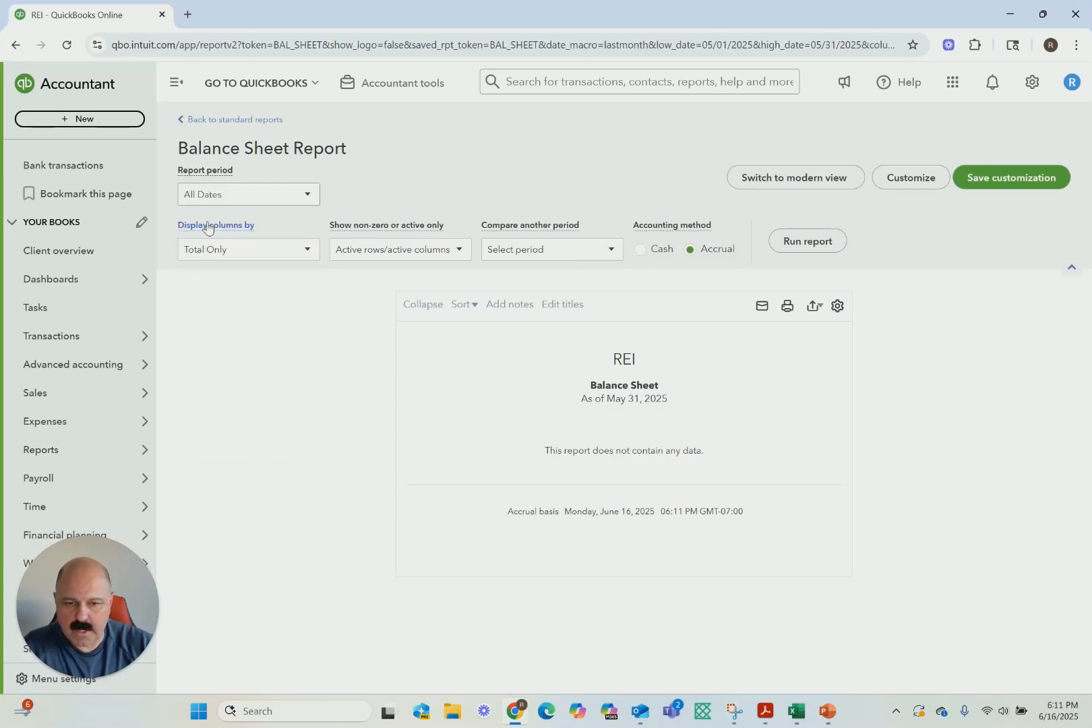
left_click(830, 243)
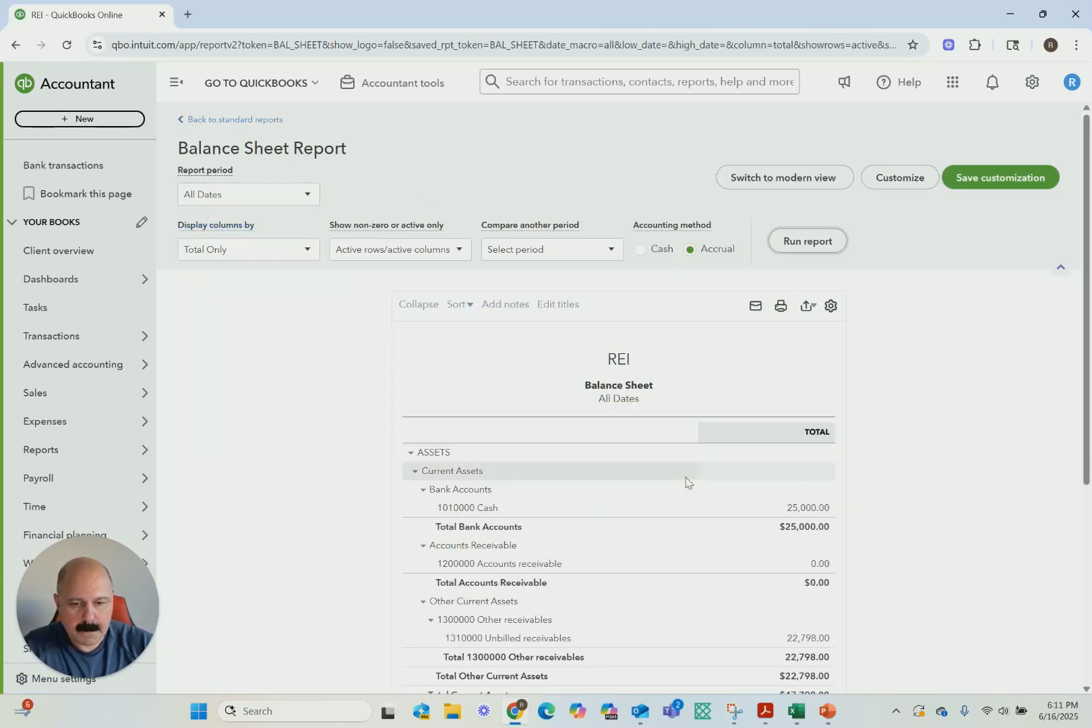
Review the cash, accounts receivable, unbilled receivables and equity lines on the Balance Sheet report
scroll(687, 480, "down", 2)
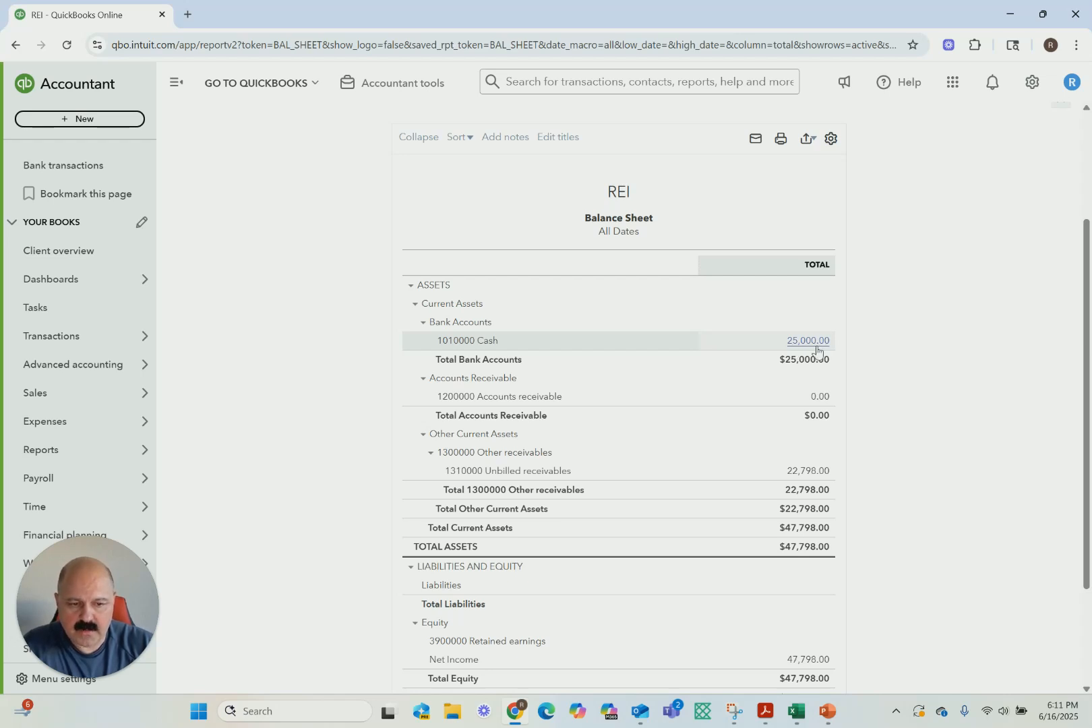
scroll(752, 457, "down", 2)
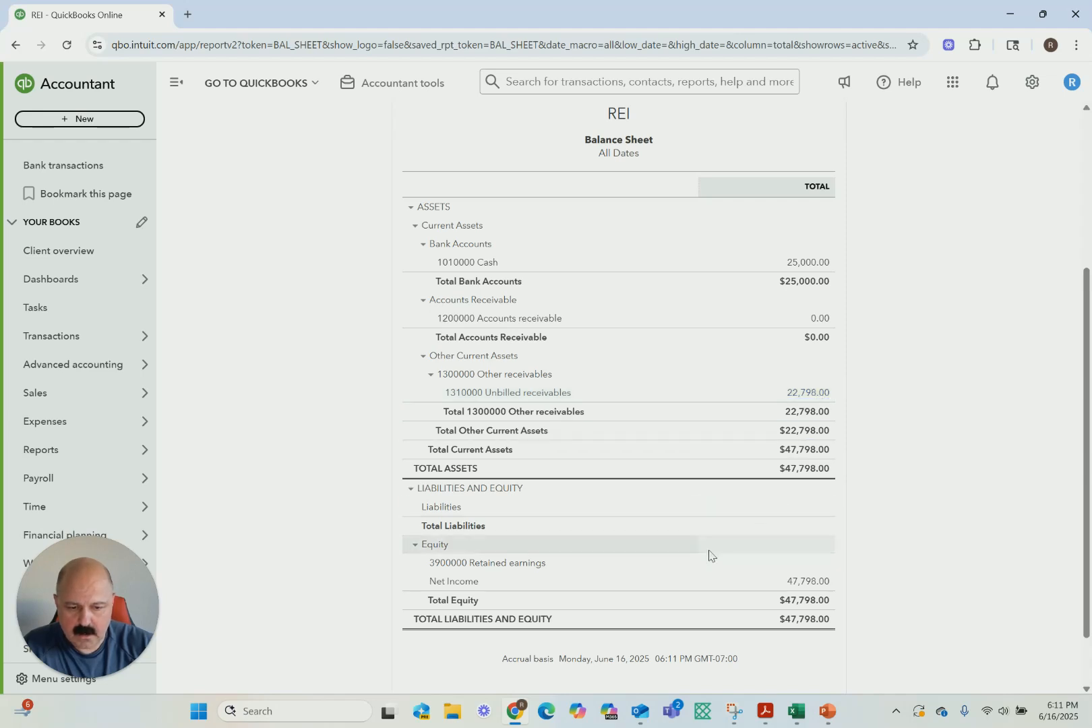
scroll(743, 543, "up", 6)
Run the Statement of Cash Flows report for All Dates to check operating cash and the unbilled receivables adjustment
left_click(202, 121)
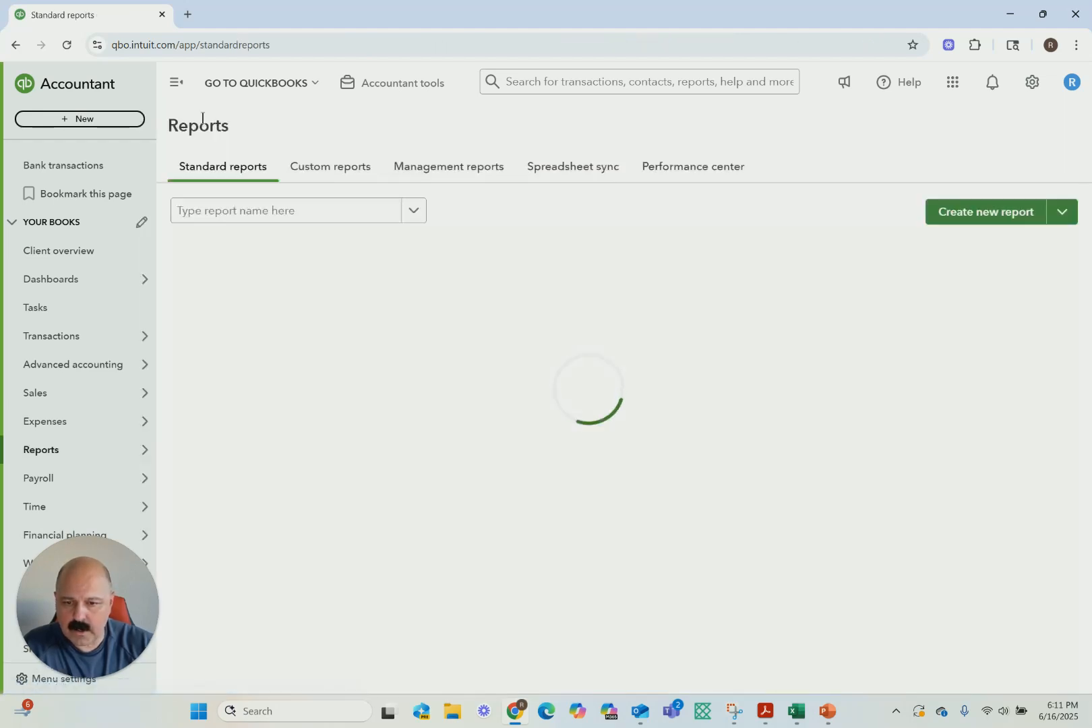
left_click(234, 347)
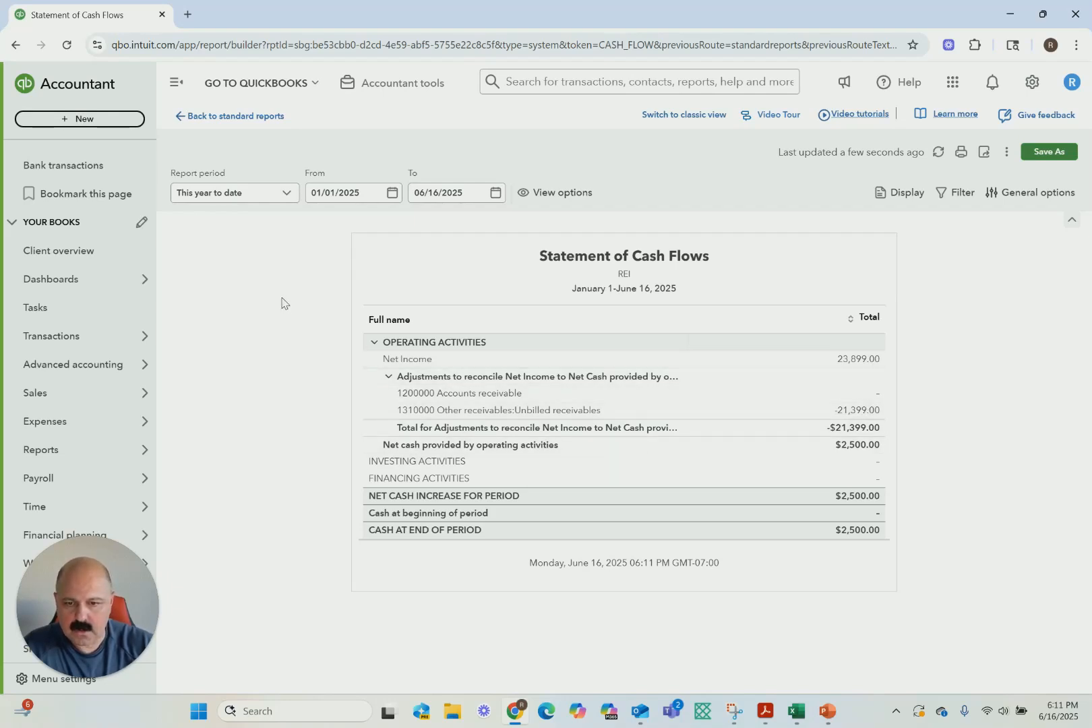
left_click(493, 198)
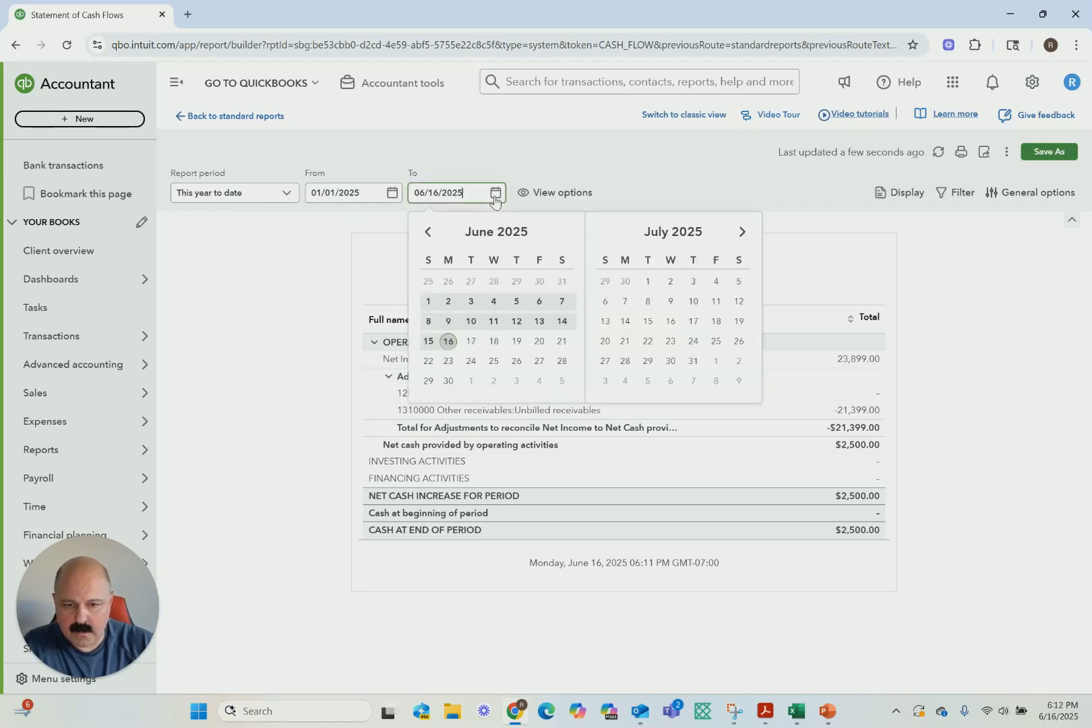
left_click(266, 238)
left_click(286, 194)
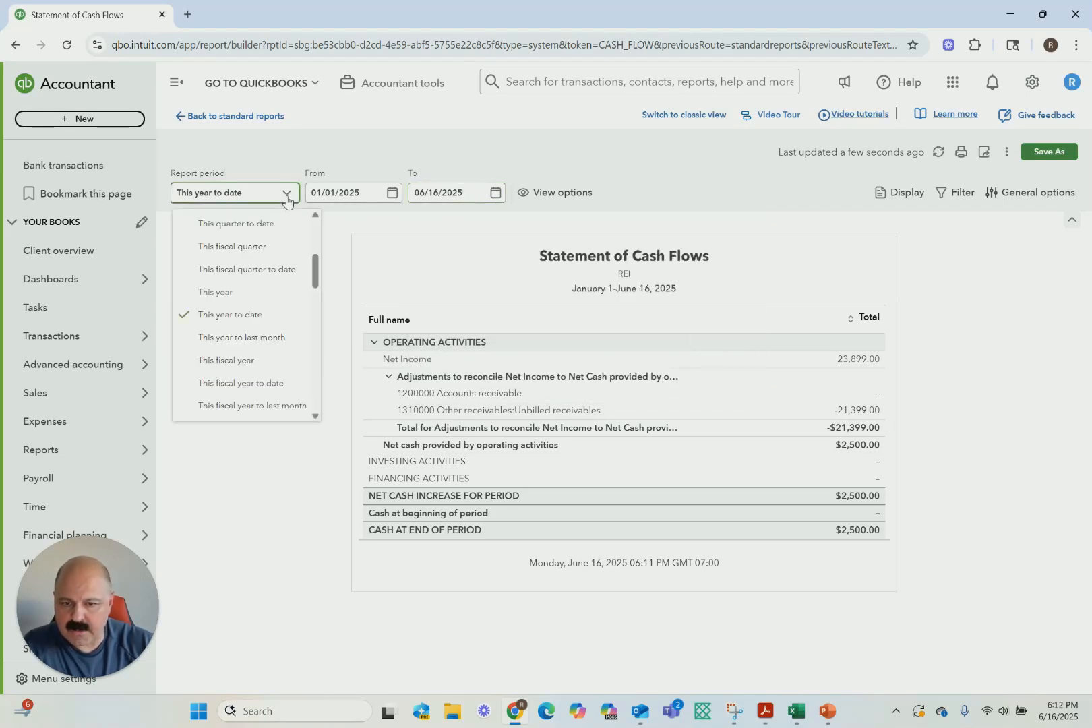
scroll(222, 256, "up", 3)
left_click(216, 220)
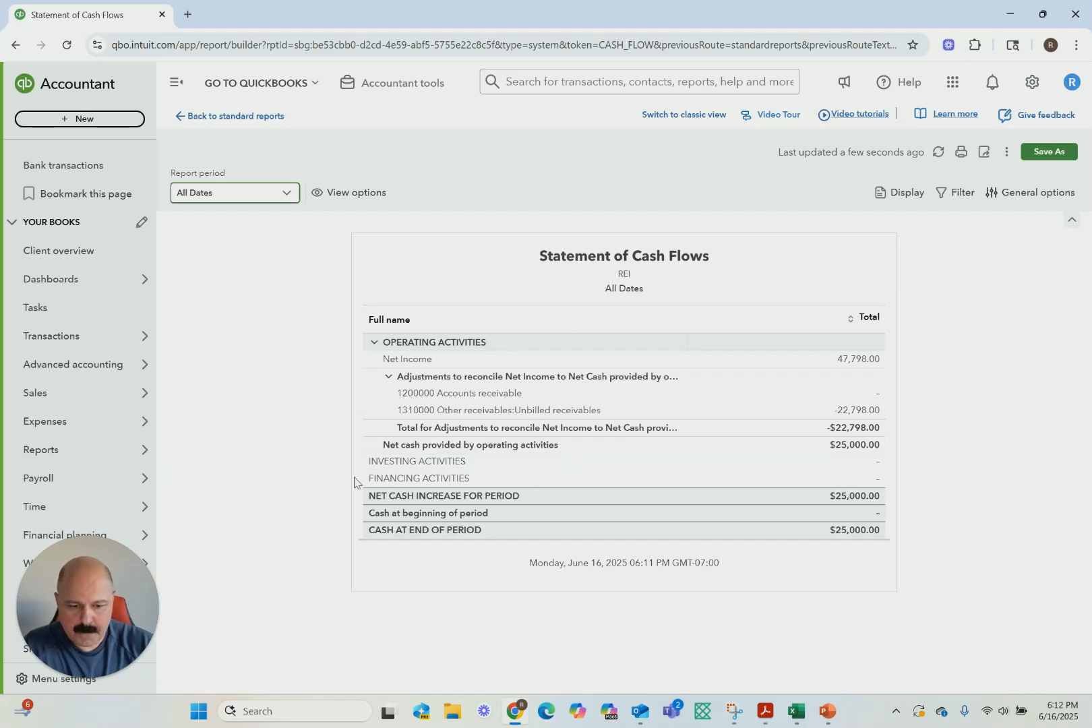
Switch to the Excel lease schedule and examine month 1's accounts receivable, unbilled receivable, rent revenue and CAM amounts
left_click(796, 708)
left_click(766, 518)
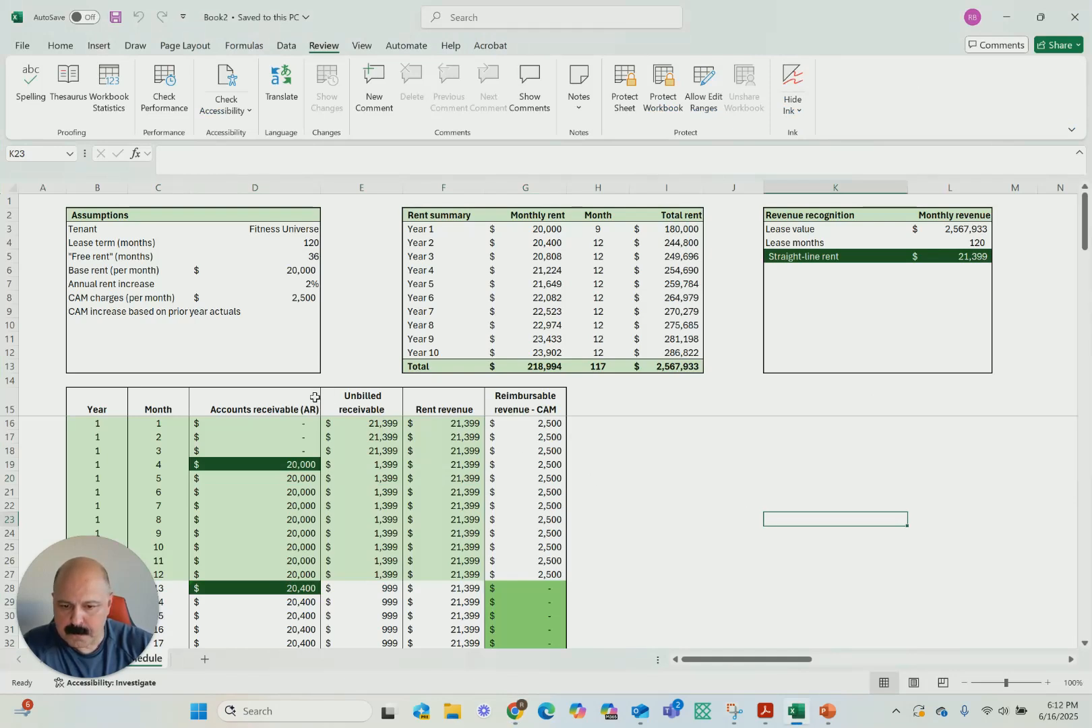
left_click(301, 420)
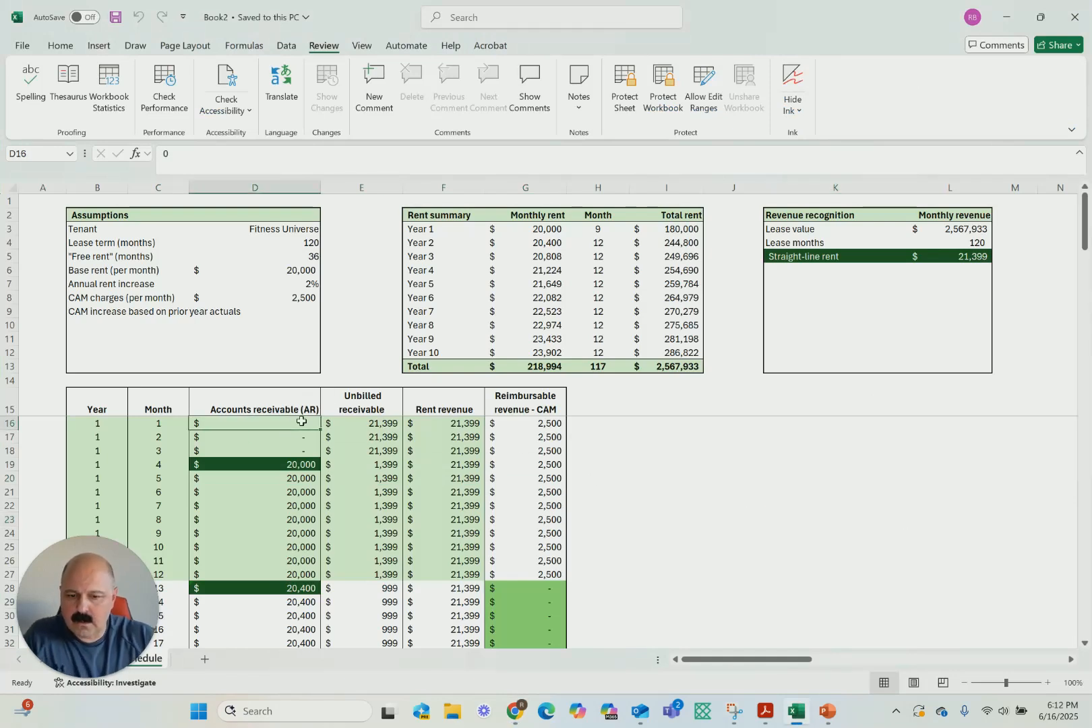
key("Right")
key("Right")
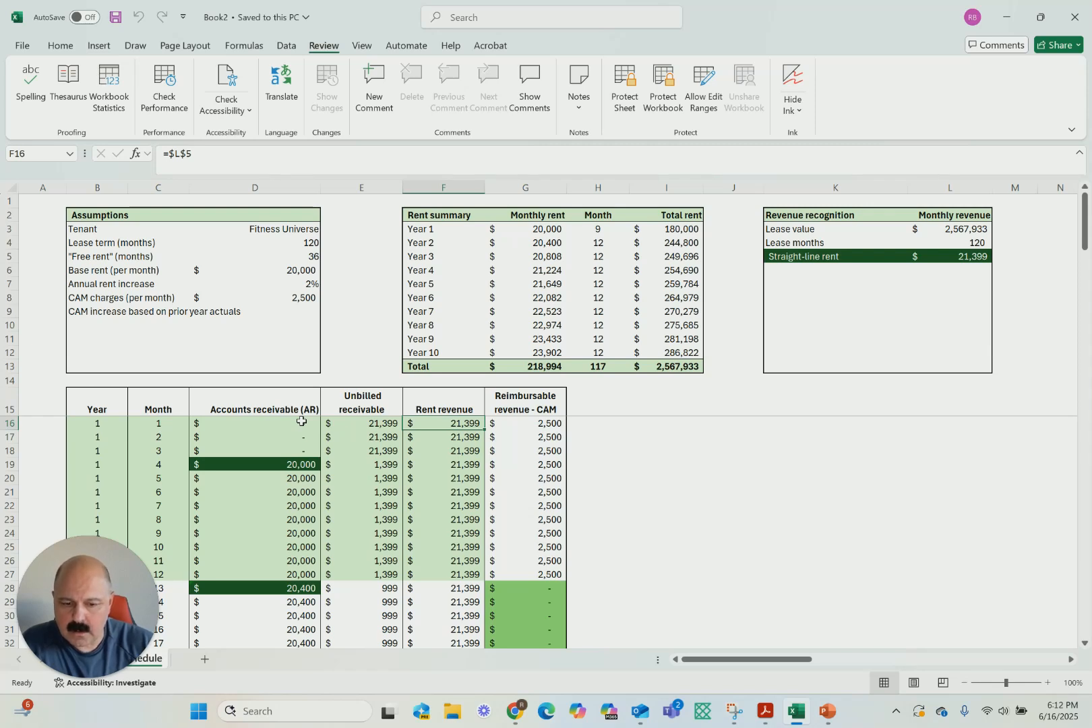
key("Right")
key("Right")
key("Down")
key("Down")
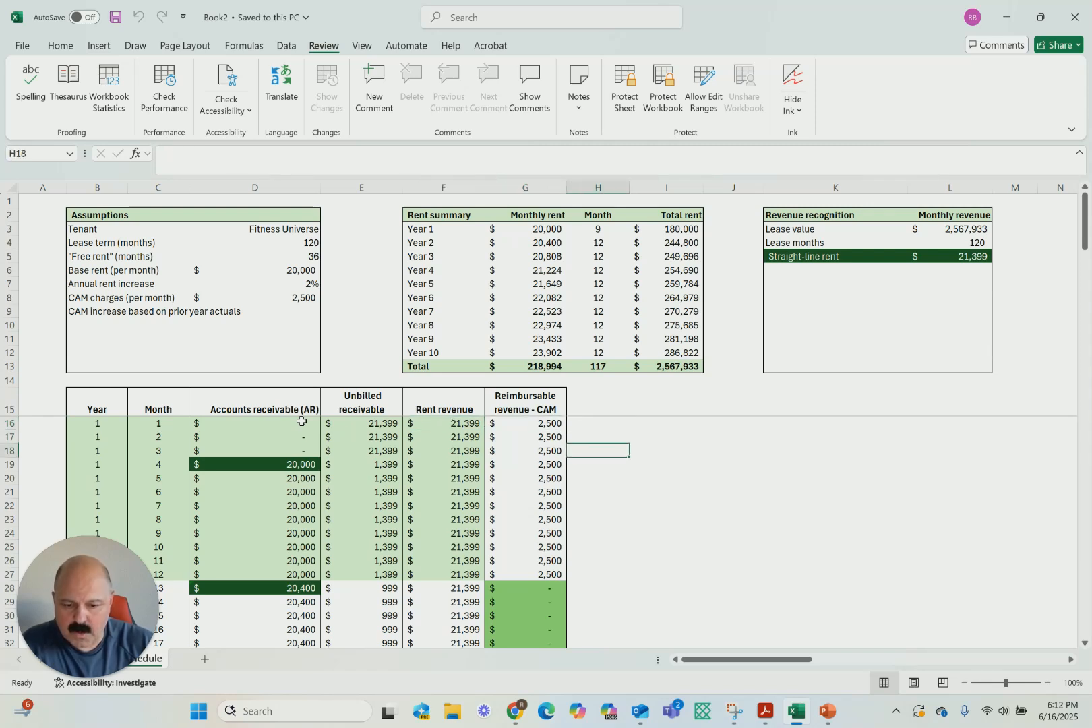
key("Right")
key("Up")
key("Up")
key("Left")
key("Left")
key("Left")
key("Left")
key("Left")
key("Right")
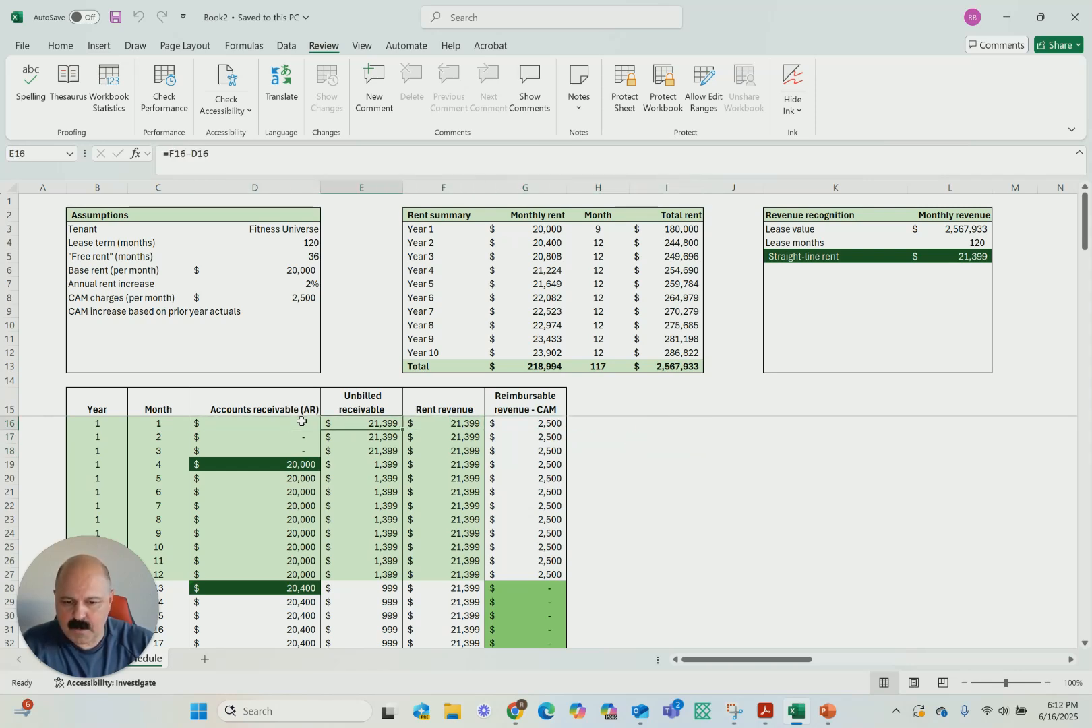
key("Left")
key("Right")
key("Right")
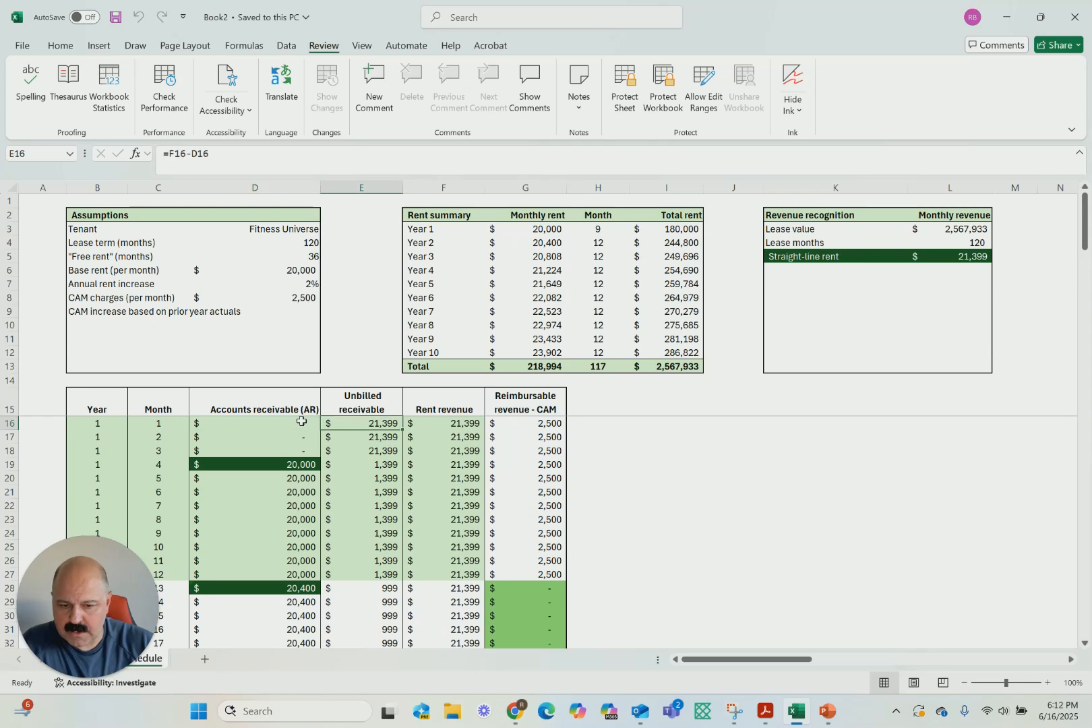
key("Left")
key("Left")
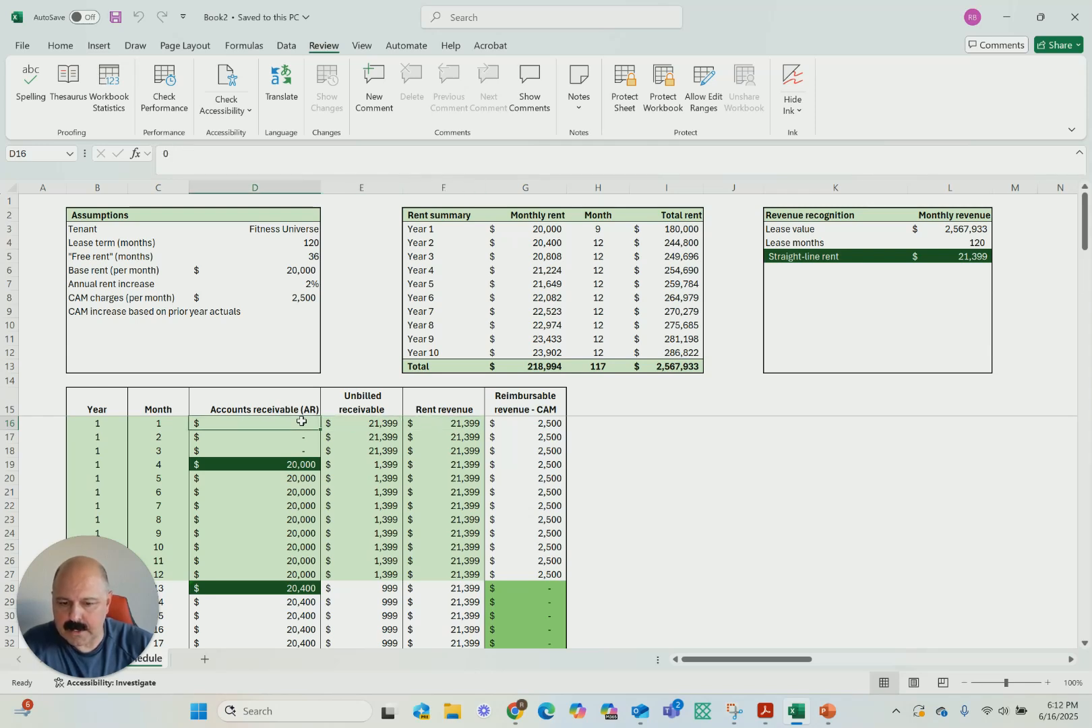
key("Right")
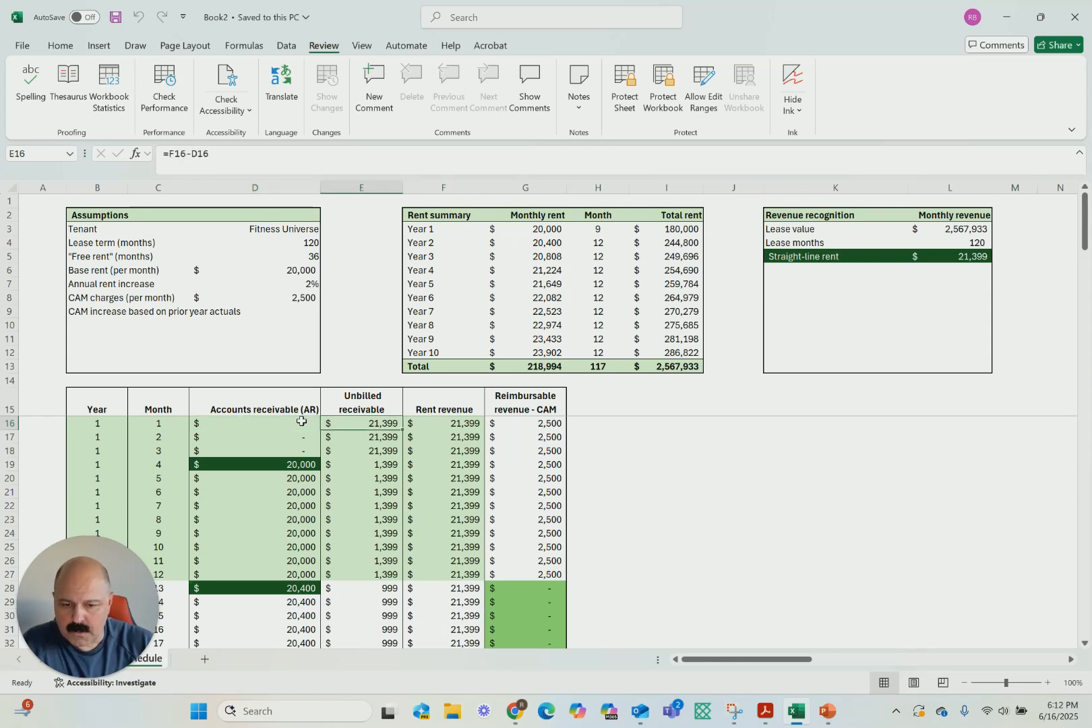
key("Left")
key("Right")
key("Left")
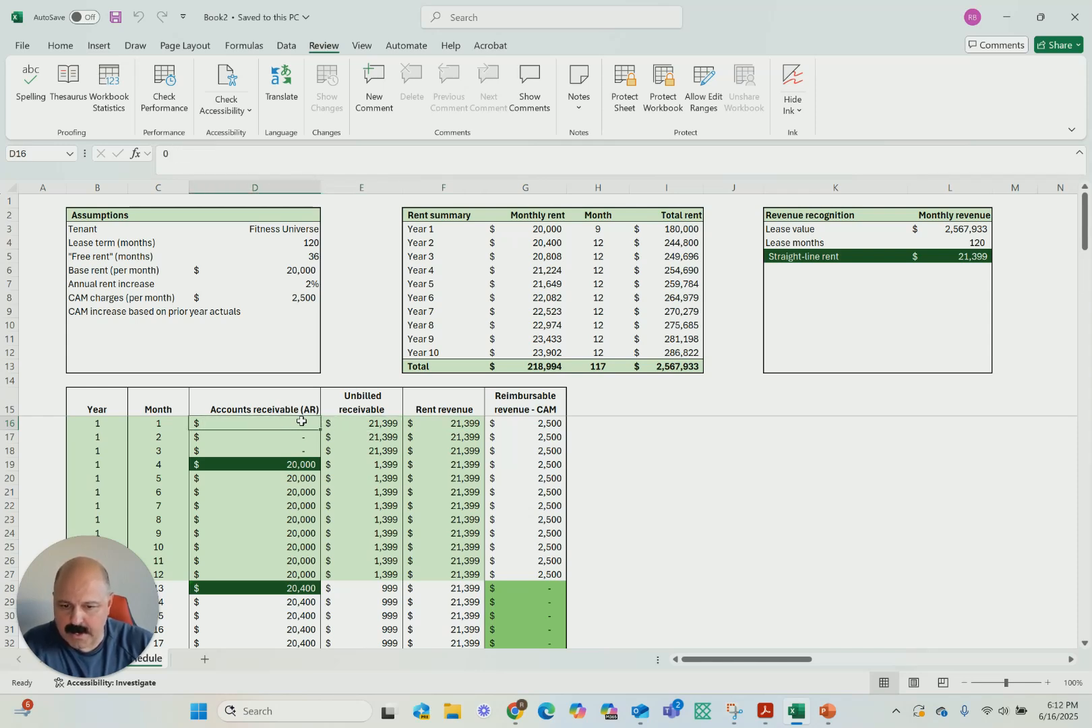
Compare the accounts receivable and unbilled receivable amounts of the free-rent months 1 to 3 with month 4
key("Down")
key("Down")
key("Right")
key("Right")
key("Up")
key("Up")
key("Left")
key("Down")
key("Down")
key("Down")
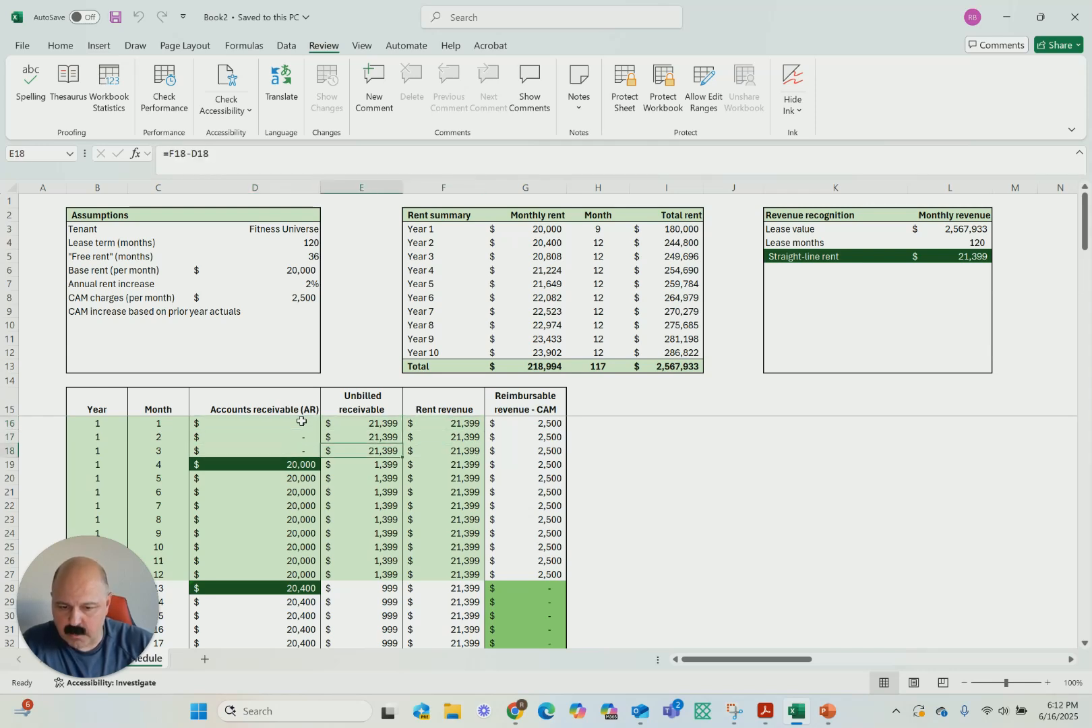
key("Right")
key("Left")
key("Left")
key("Left")
key("Left")
key("Right")
key("Right")
key("Right")
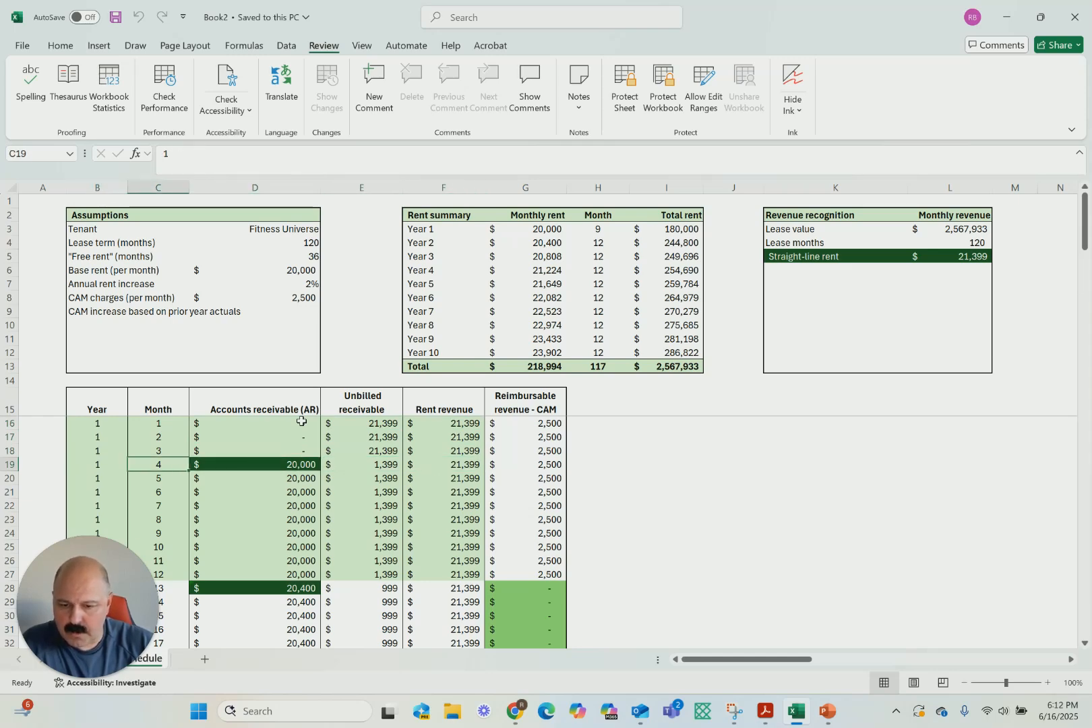
key("Left")
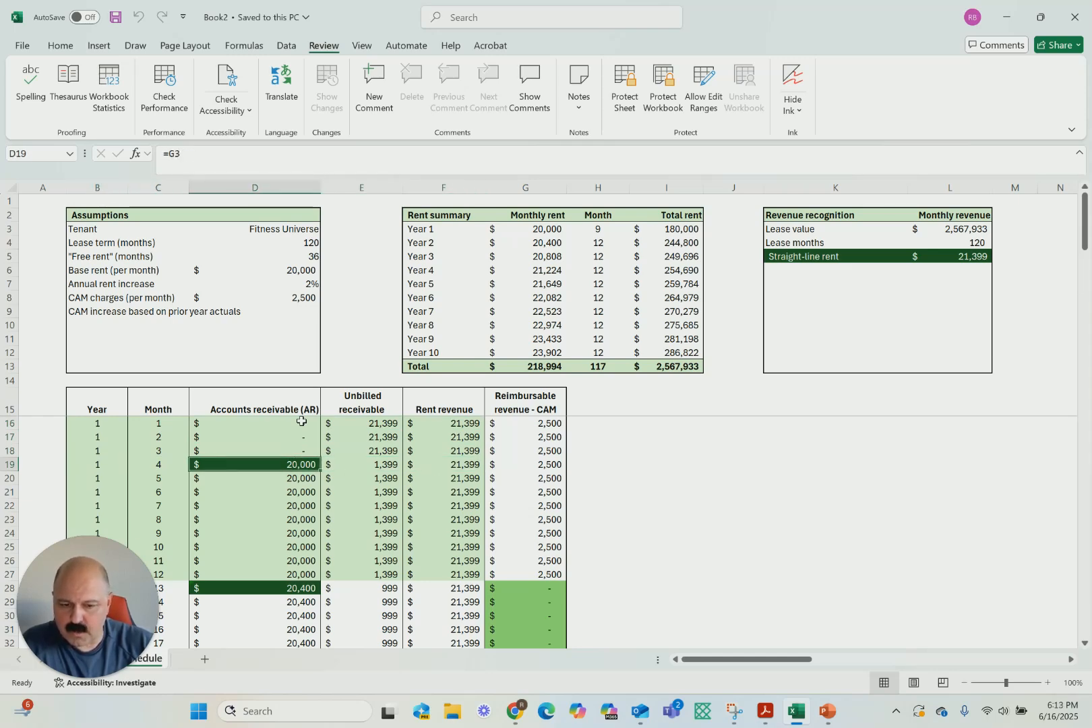
Examine how accounts receivable and unbilled receivable change across the lease years, including year 5 and beyond
key("Right")
key("Right")
key("Right")
key("Down")
key("Down")
key("Down")
key("Down")
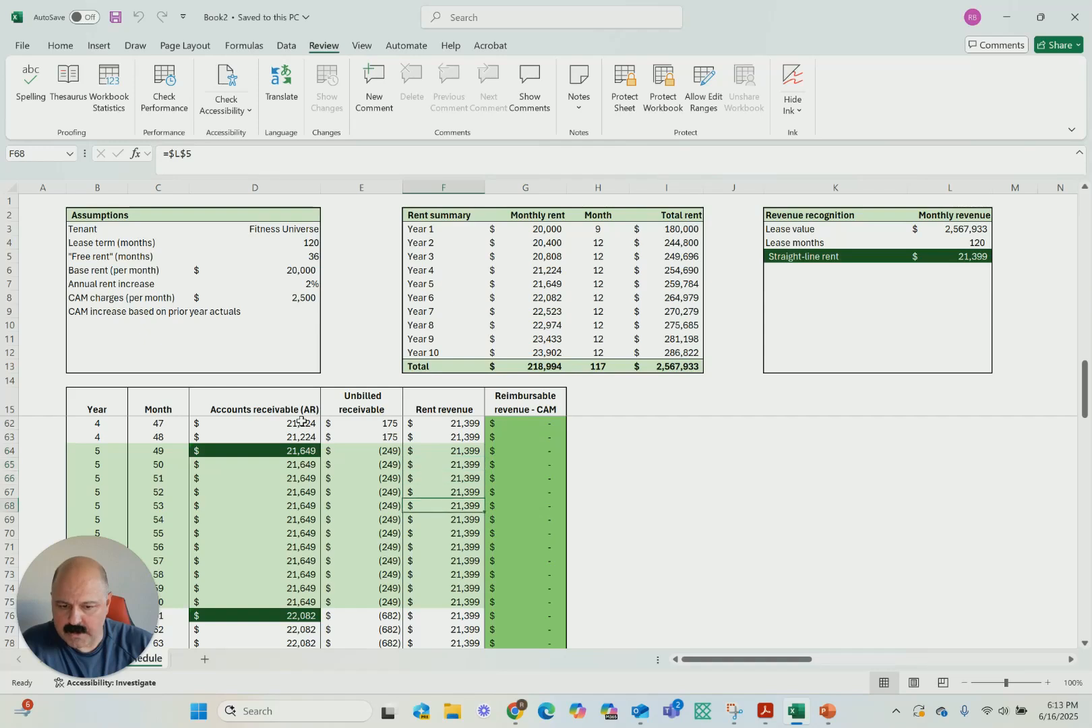
key("Down")
key("Down")
key("Down")
key("Down")
key("Down")
key("Left")
key("Left")
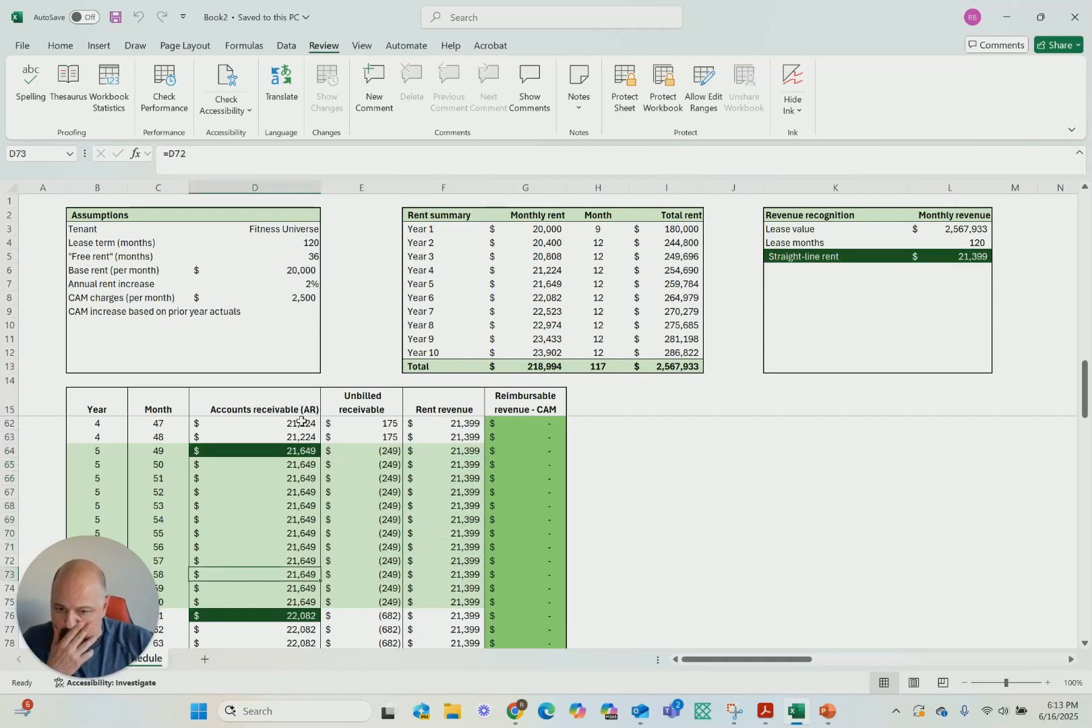
key("Left")
key("Right")
key("Up")
key("Up")
key("Up")
key("Up")
key("Up")
key("Up")
key("Up")
key("Up")
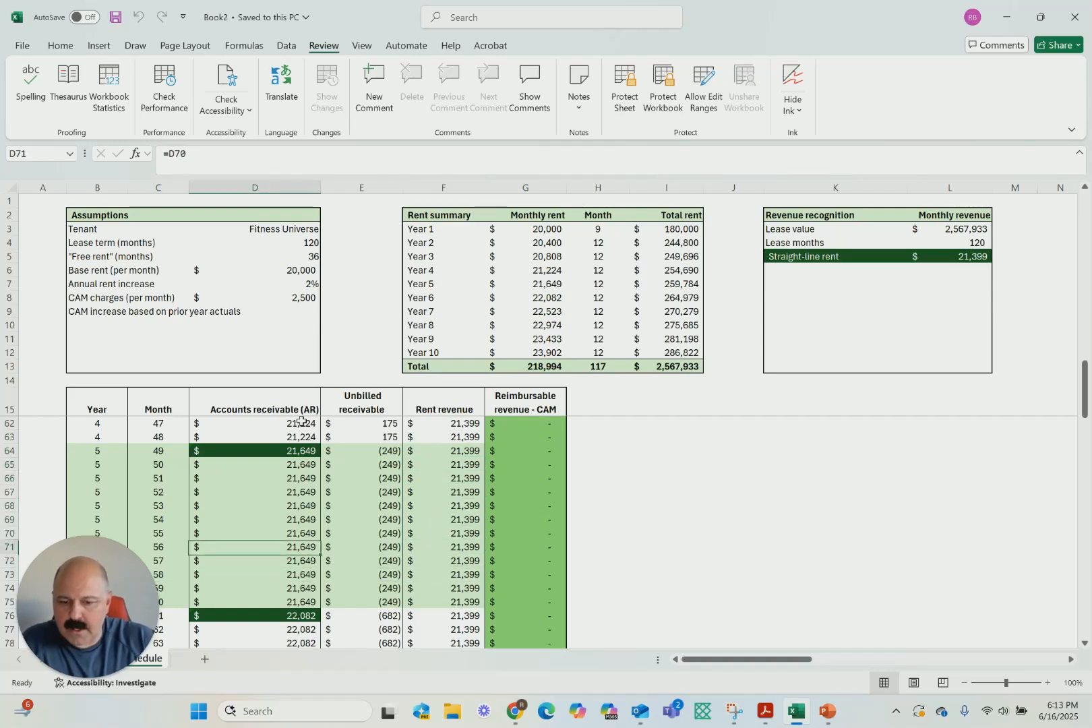
key("Up")
key("Right")
key("Down")
key("Down")
key("Down")
key("Down")
key("Down")
key("Down")
key("Down")
key("Down")
key("Down")
key("Down")
key("Down")
key("Down")
key("Down")
key("Down")
key("Down")
key("Down")
key("Down")
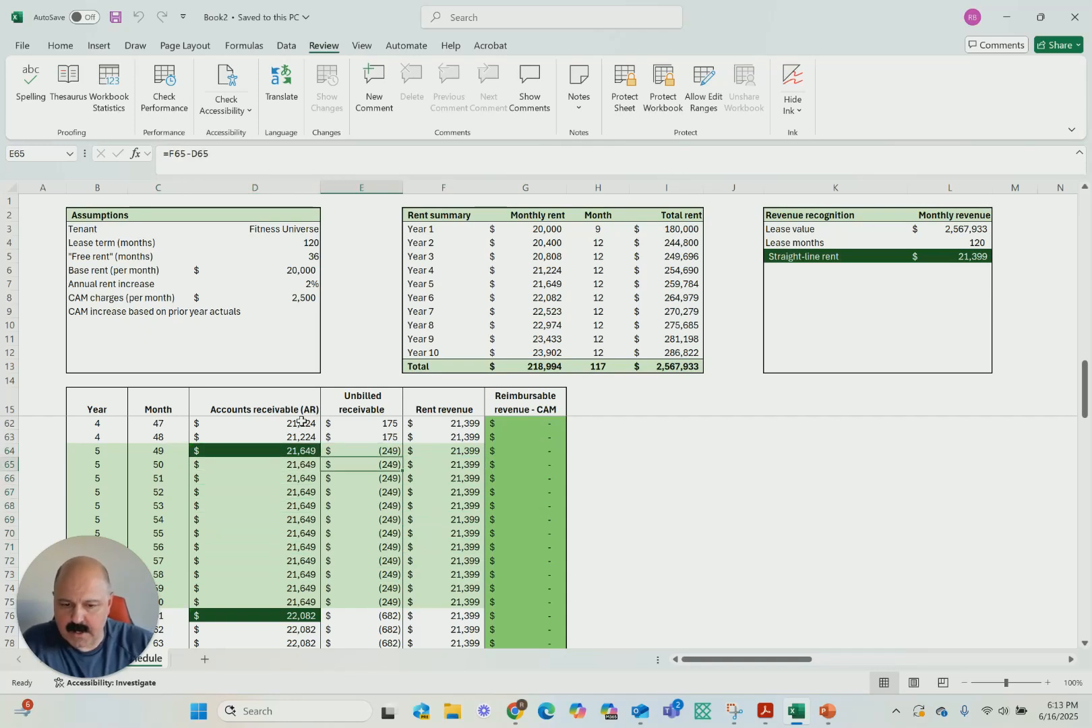
key("Down")
key("Down")
key("Down")
key("Down")
key("Down")
key("Down")
key("Down")
key("Down")
key("Down")
key("Down")
key("Down")
key("Down")
key("Down")
key("Down")
key("Down")
key("Down")
key("Down")
key("Down")
key("Down")
key("Down")
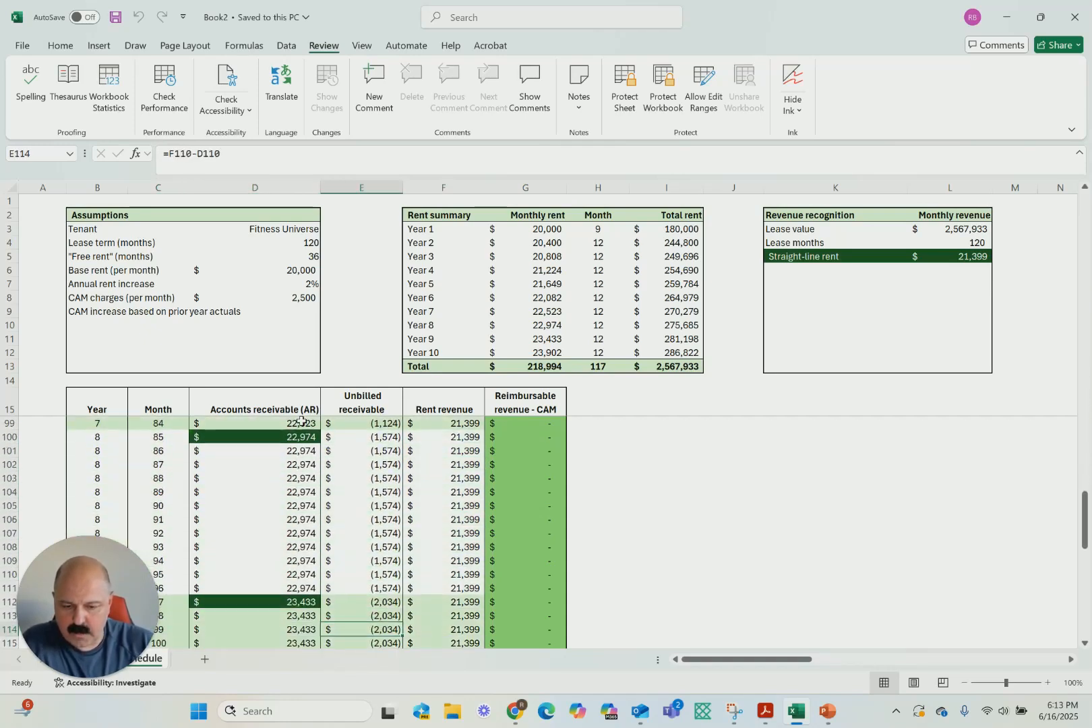
Check the schedule's total row for accounts receivable, unbilled receivable and rent revenue, and return to the first year
key("Up")
key("Up")
key("Up")
key("Up")
key("Up")
key("Up")
key("Up")
key("Up")
key("Up")
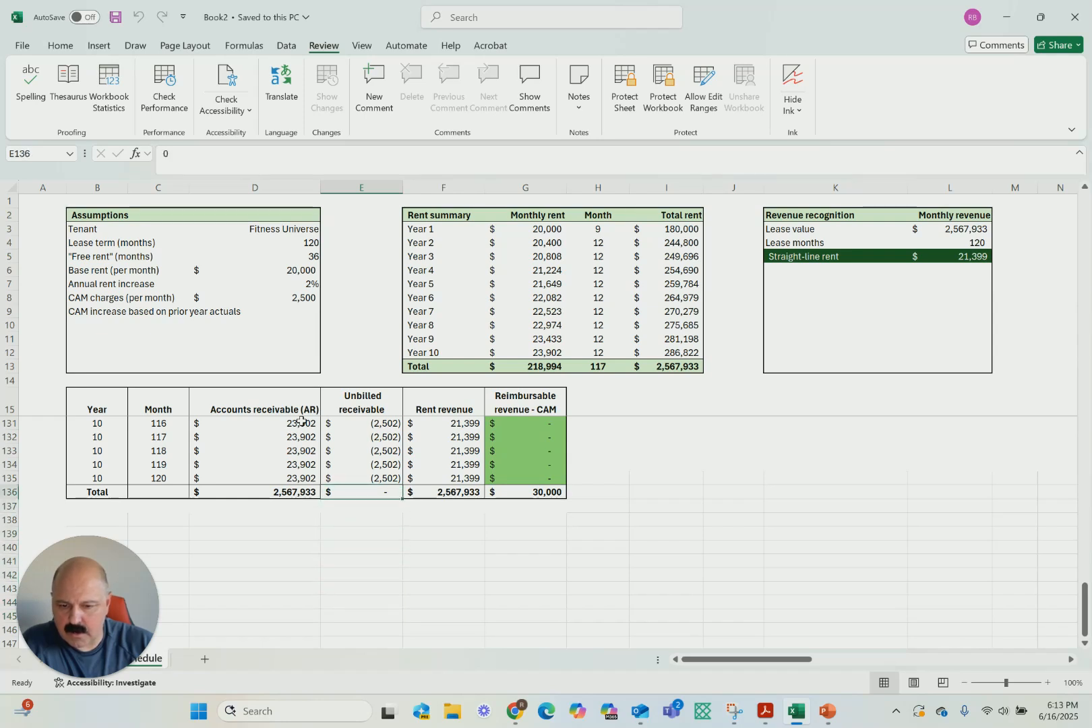
key("Left")
key("Right")
key("Right")
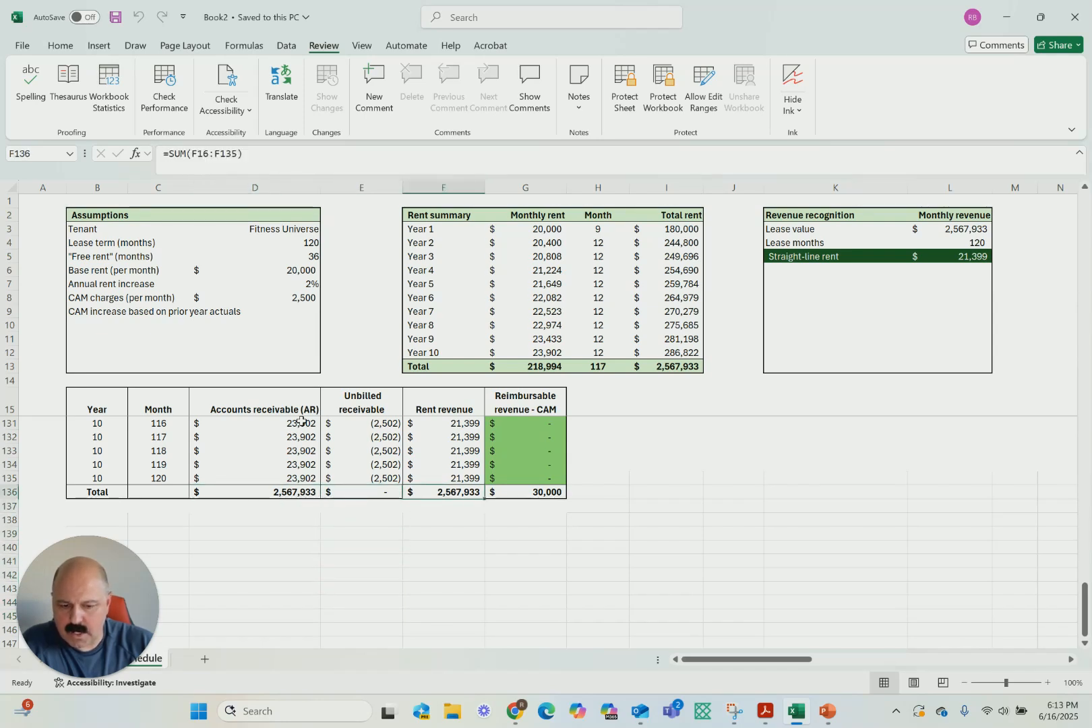
key("Left")
key("Left")
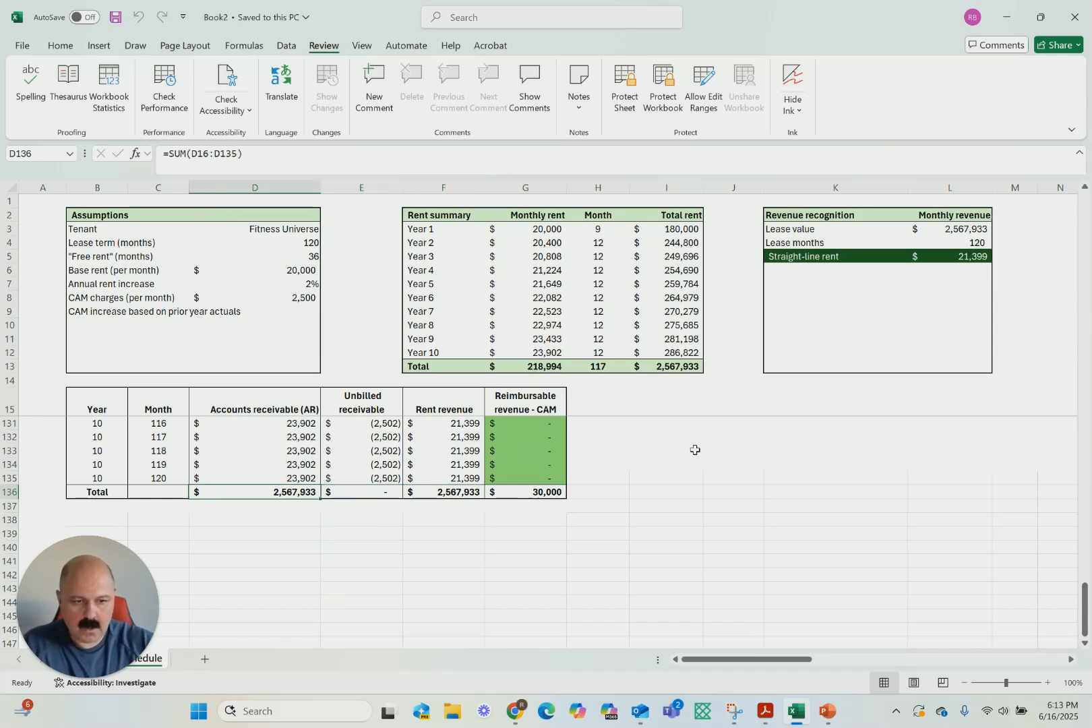
scroll(694, 448, "up", 20)
scroll(694, 448, "right", 1)
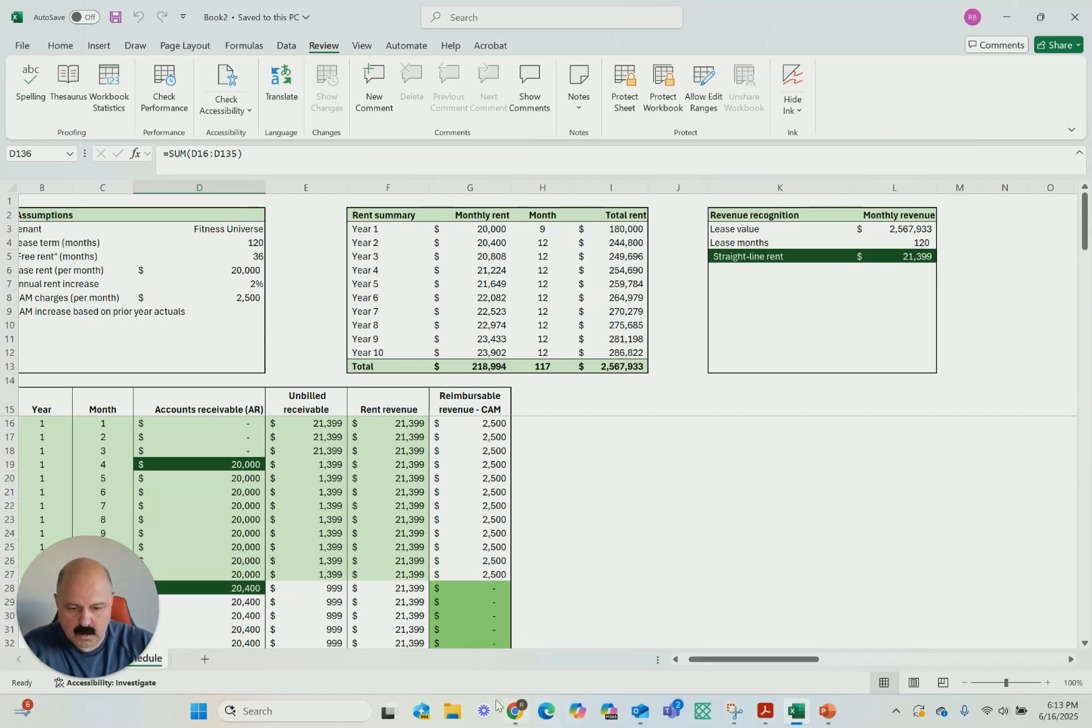
Switch to QuickBooks and delete the 07/01/2025 cash receipt entry, Journal Entry No.25
left_click(514, 710)
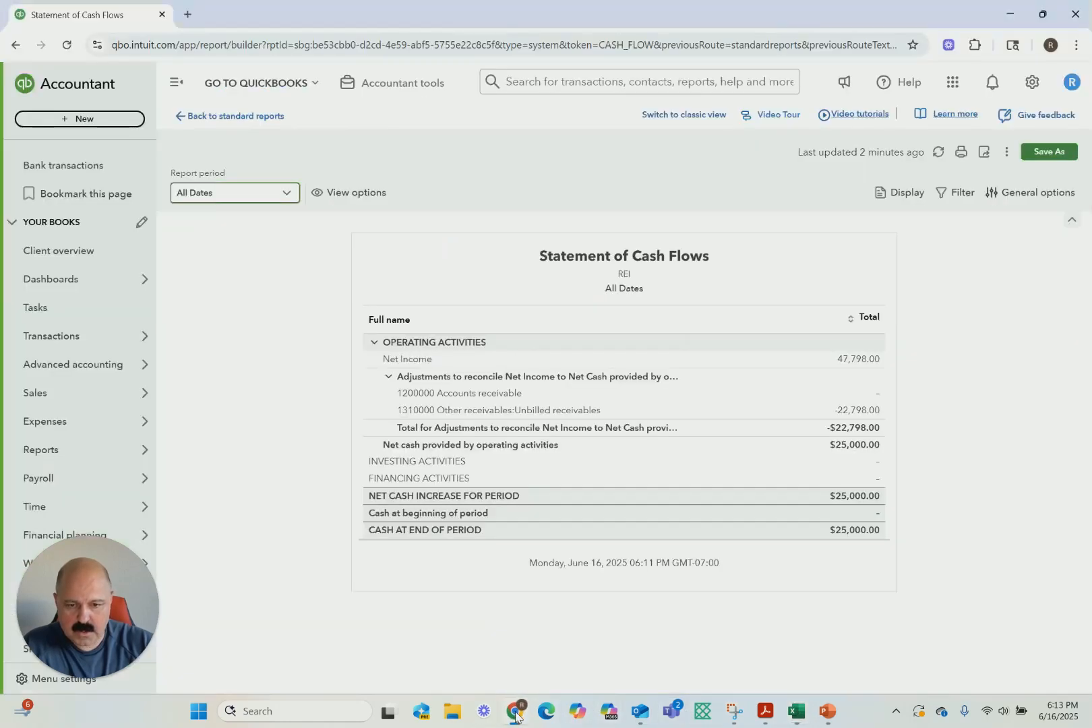
left_click(393, 91)
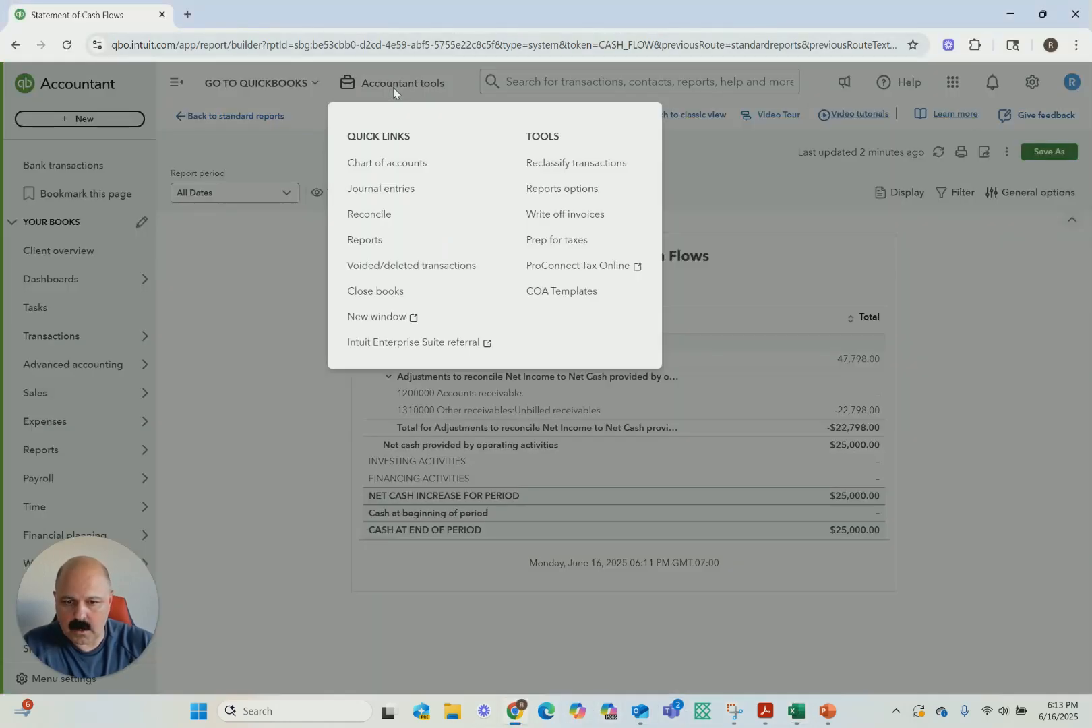
left_click(372, 188)
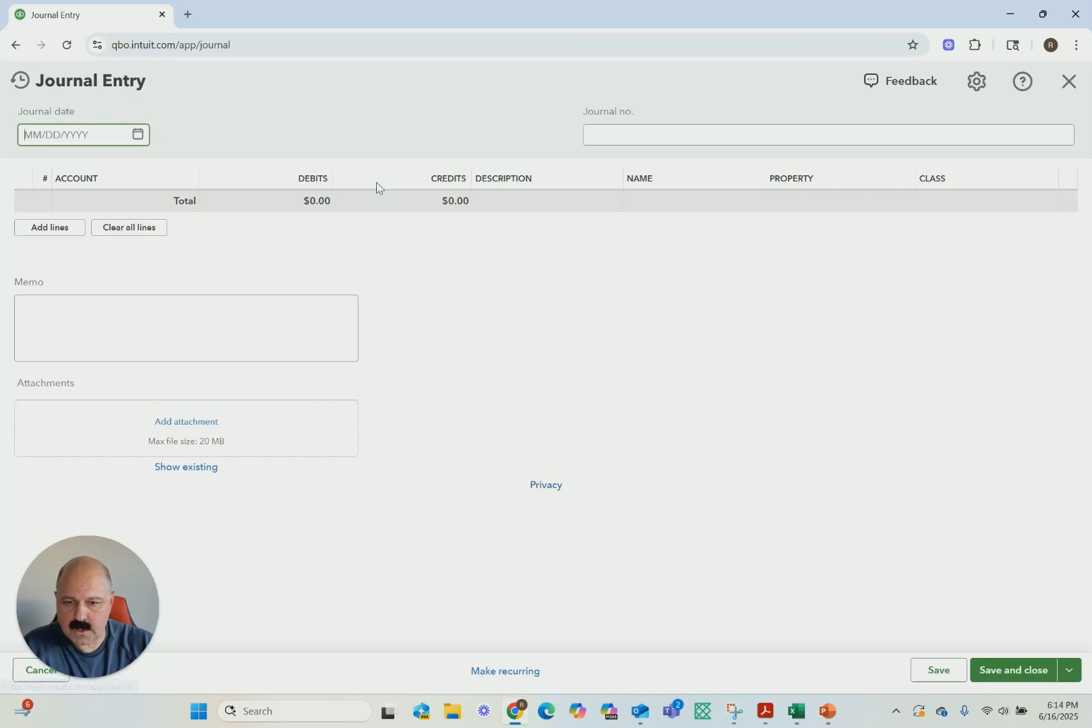
left_click(21, 80)
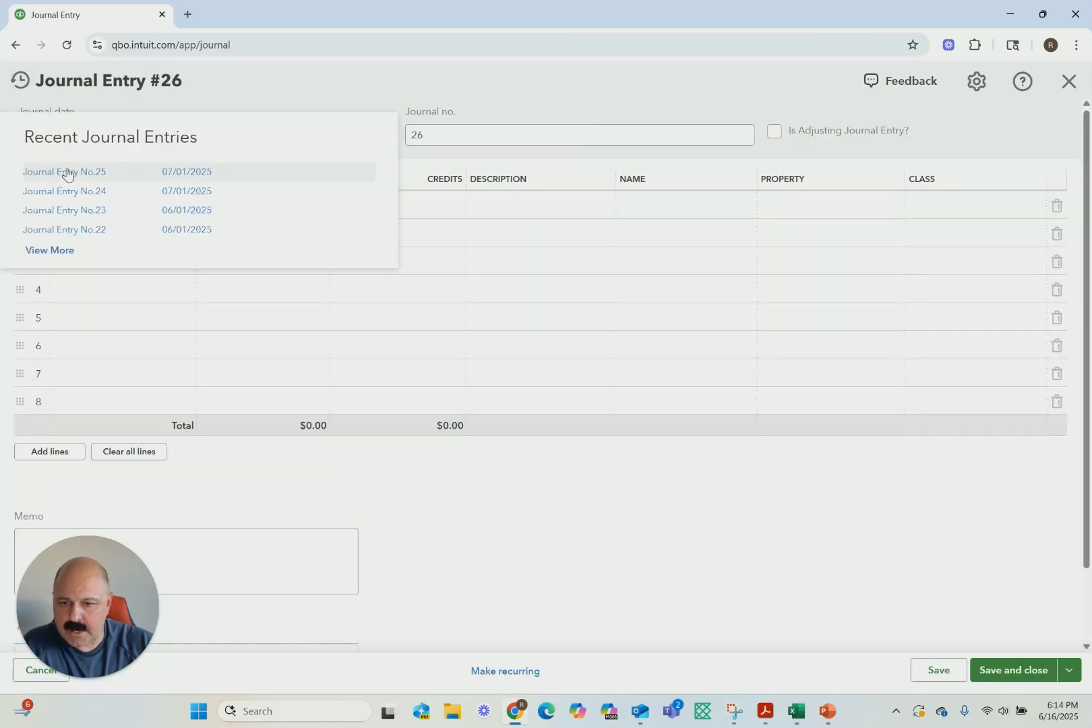
left_click(75, 178)
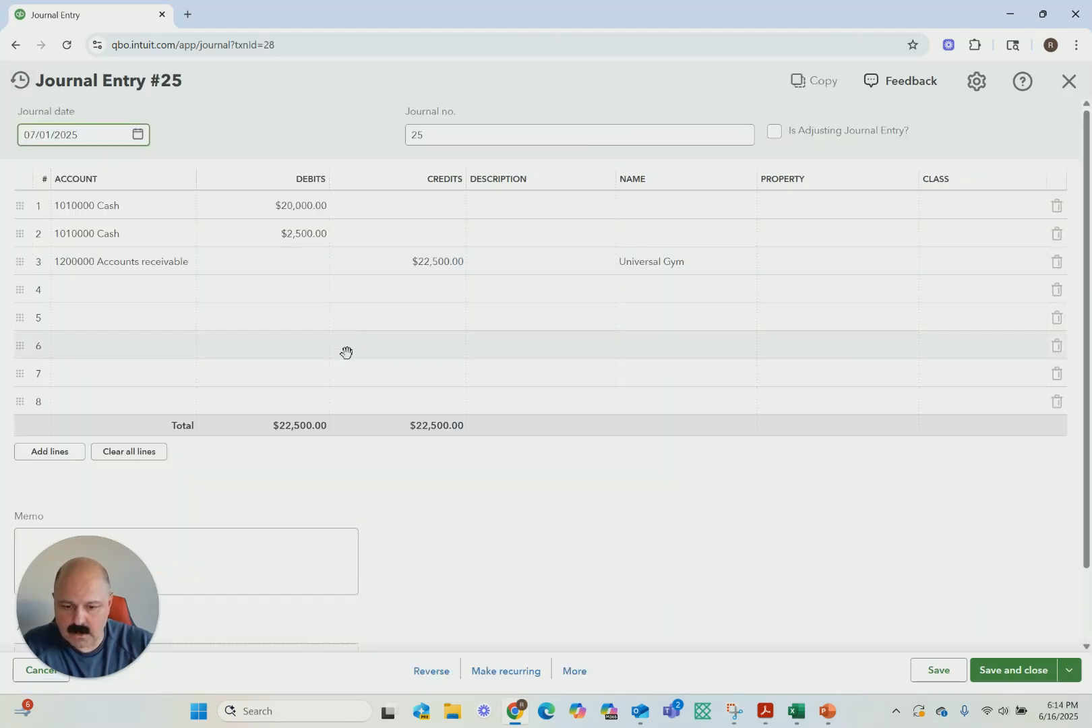
left_click(564, 671)
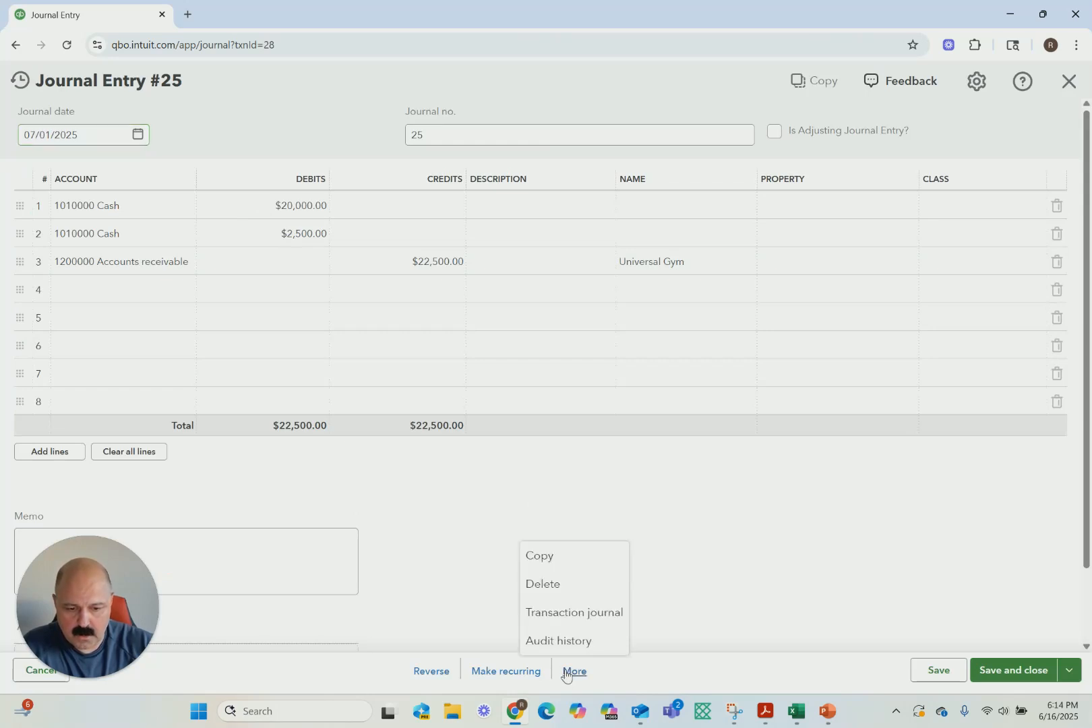
left_click(551, 584)
left_click(595, 437)
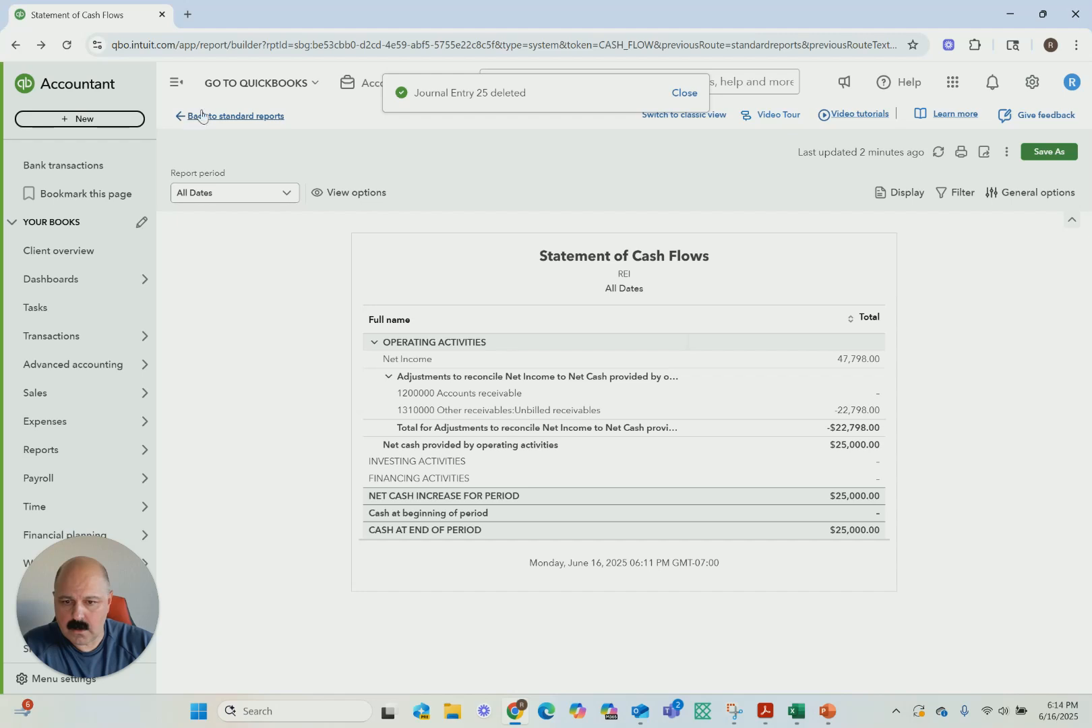
Delete the 07/01/2025 rent and CAM entry, Journal Entry No.24, from the recent journal entries
left_click(370, 89)
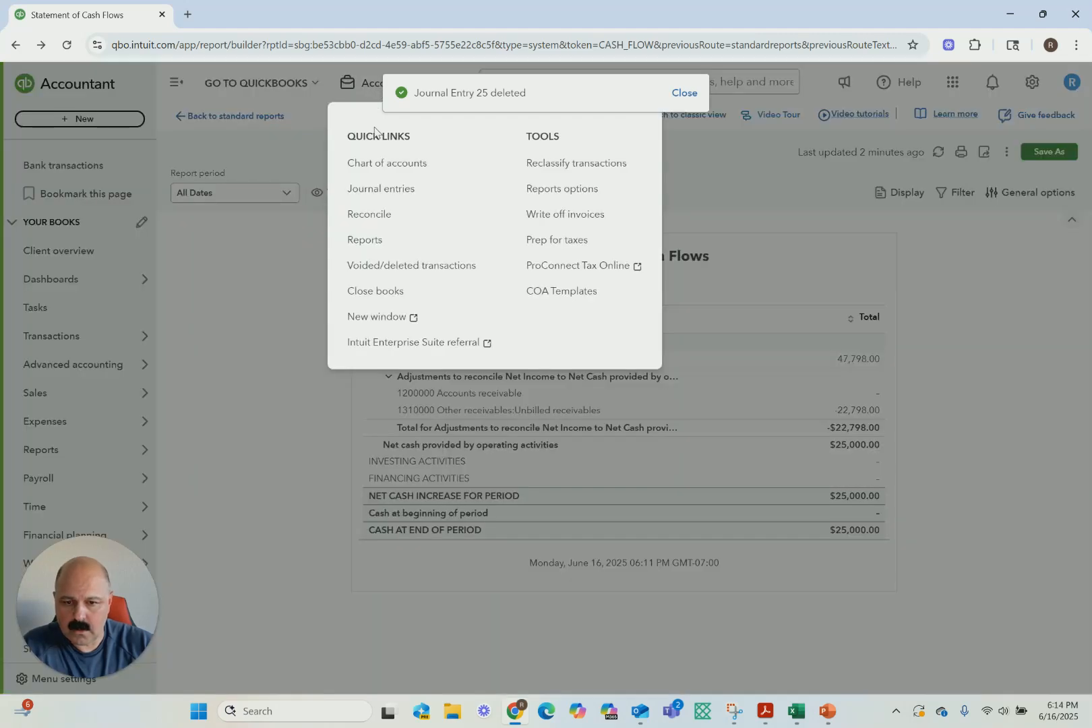
left_click(373, 190)
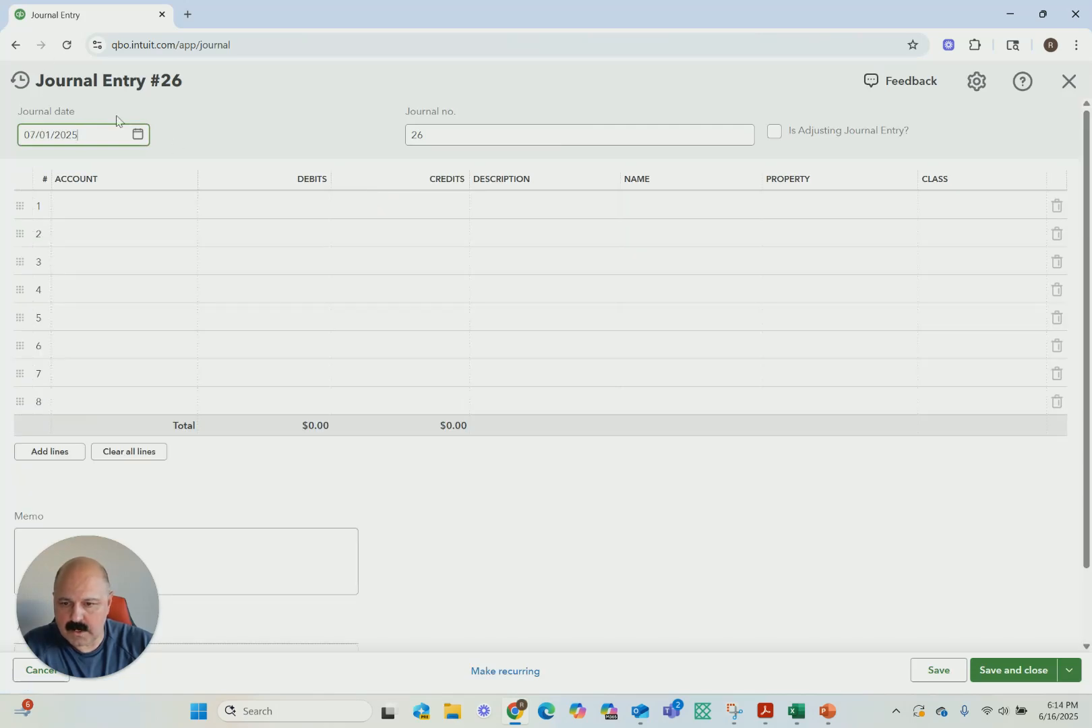
left_click(20, 81)
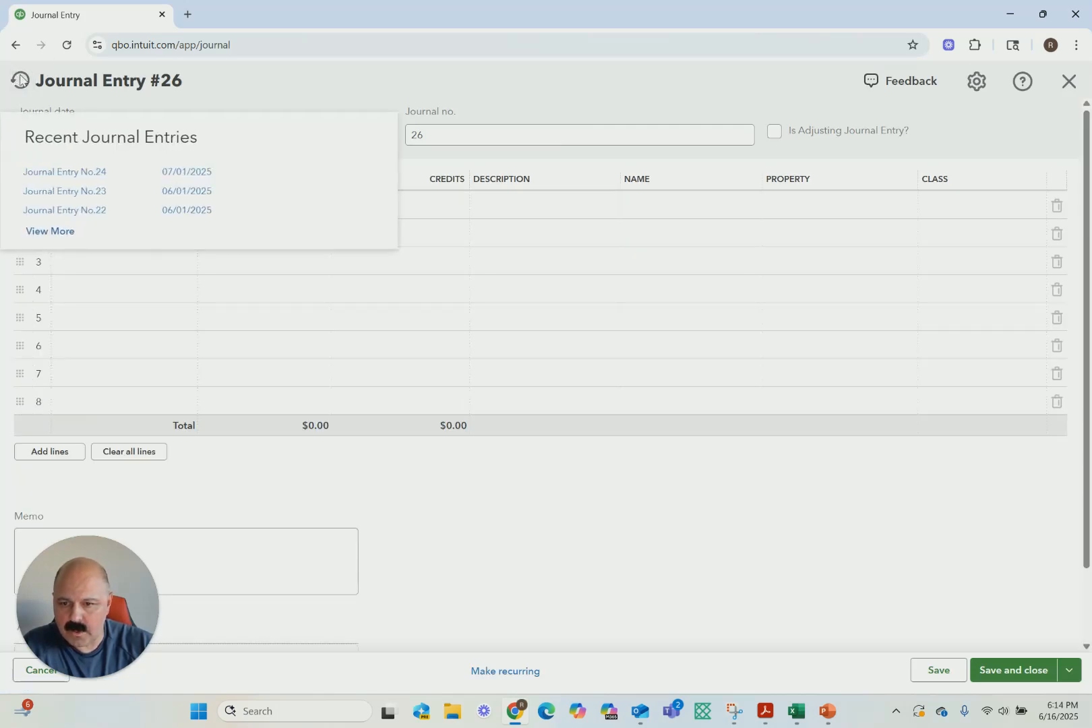
left_click(71, 173)
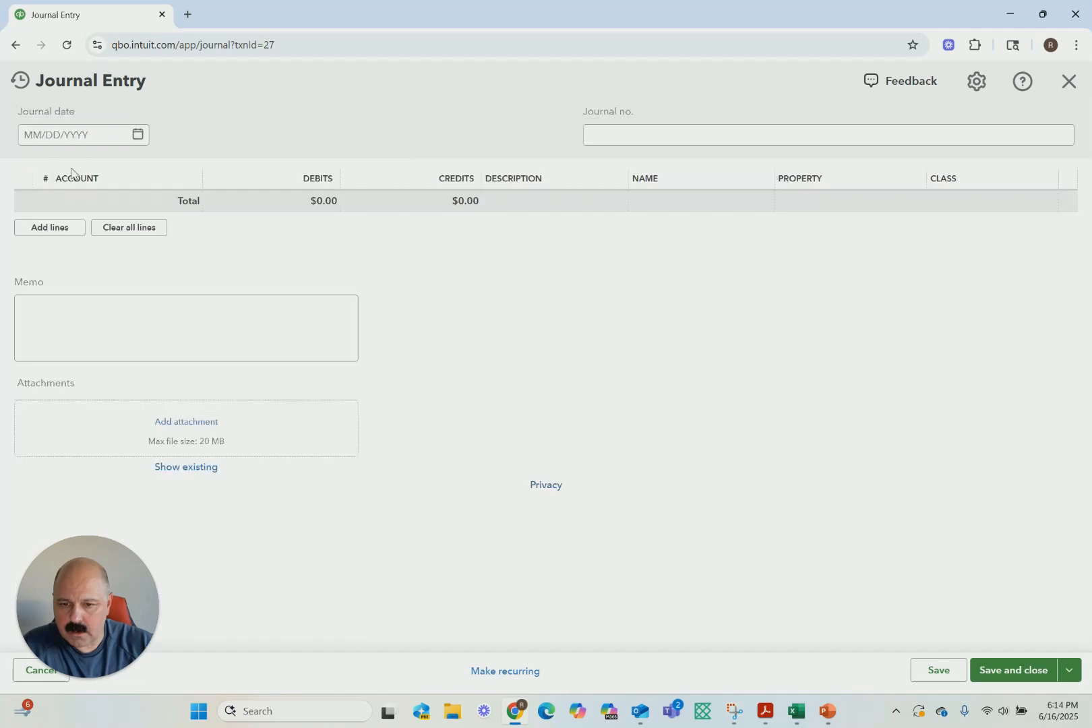
left_click(568, 673)
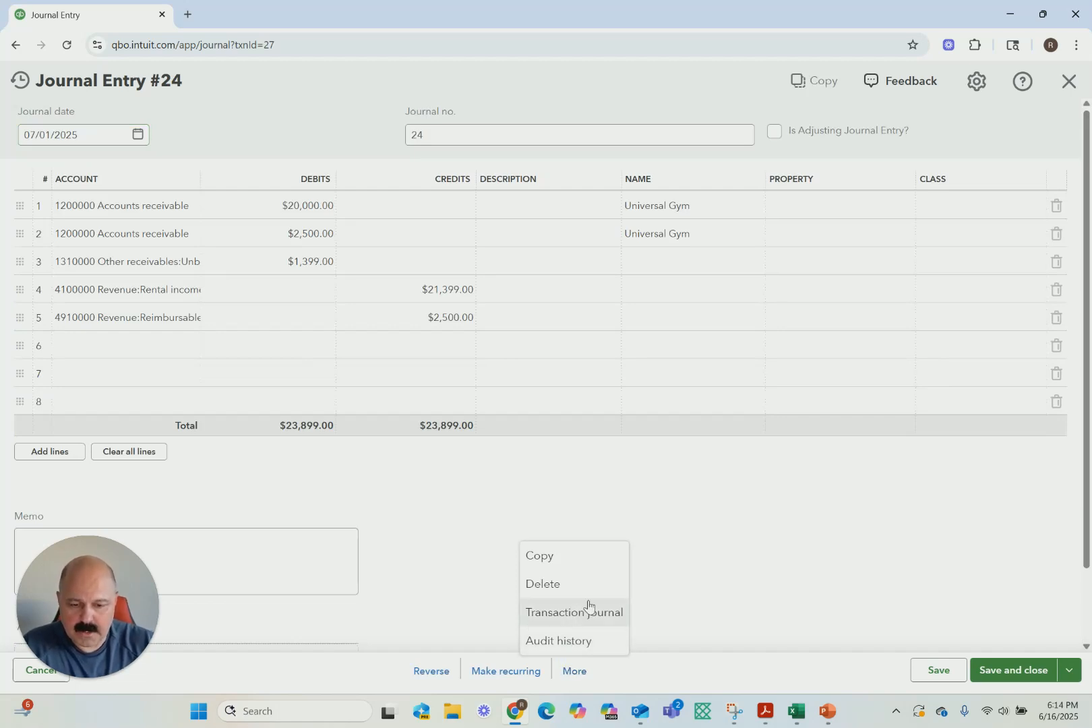
left_click(541, 587)
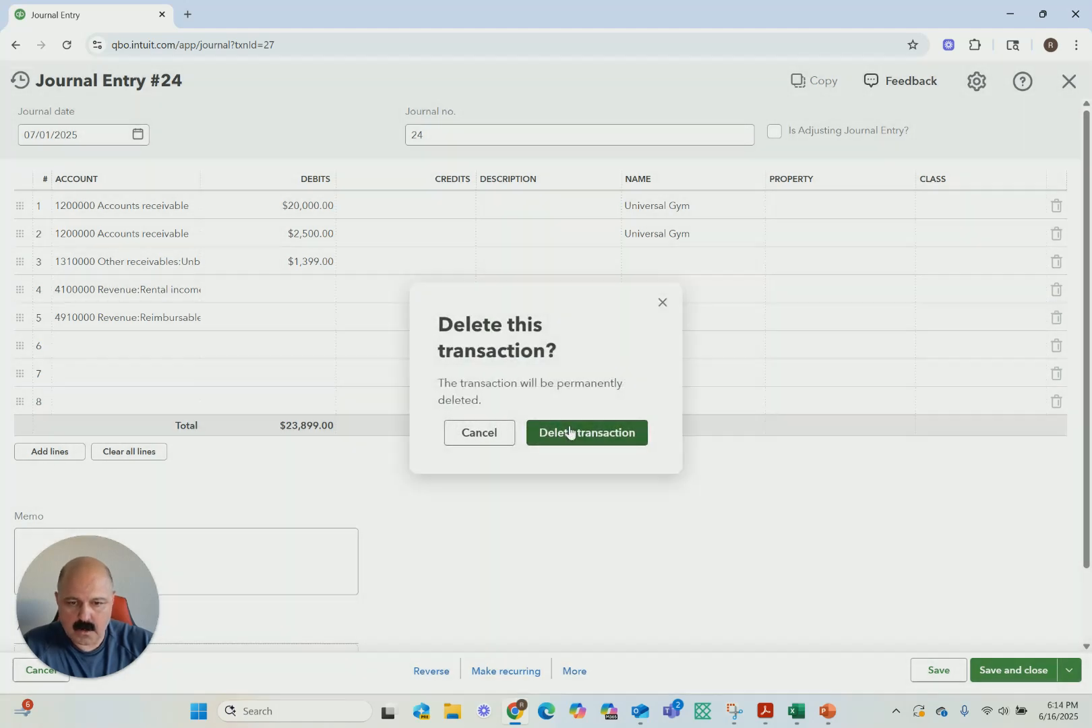
left_click(556, 433)
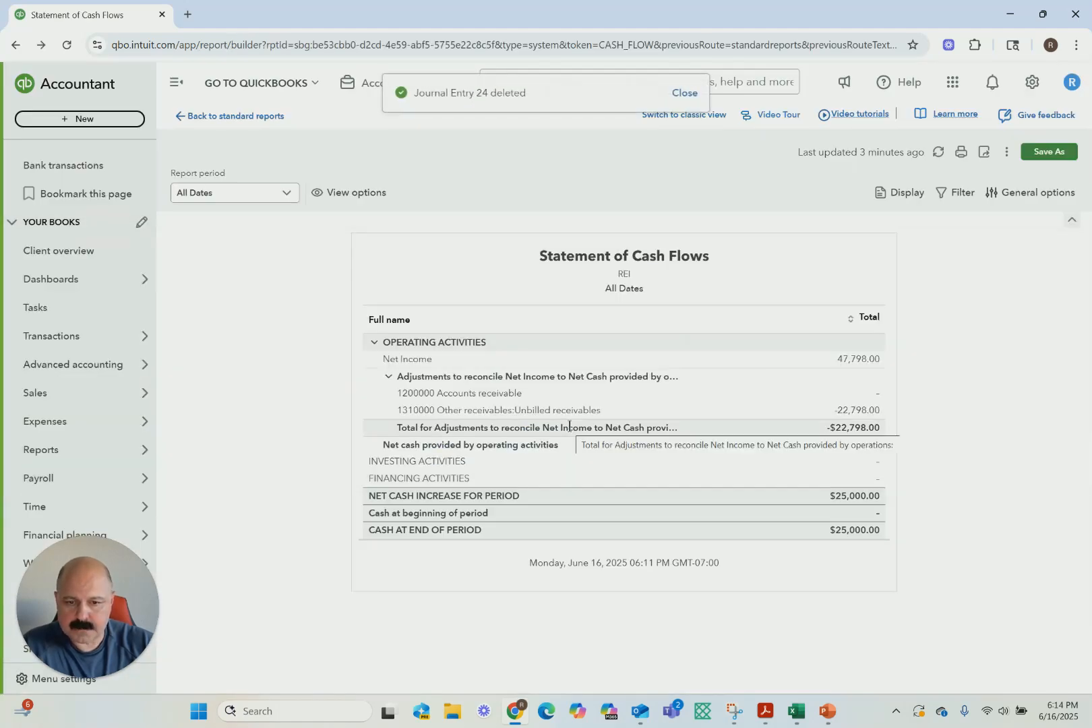
Exit the Statement of Cash Flows without saving it and return to the standard reports
left_click(218, 115)
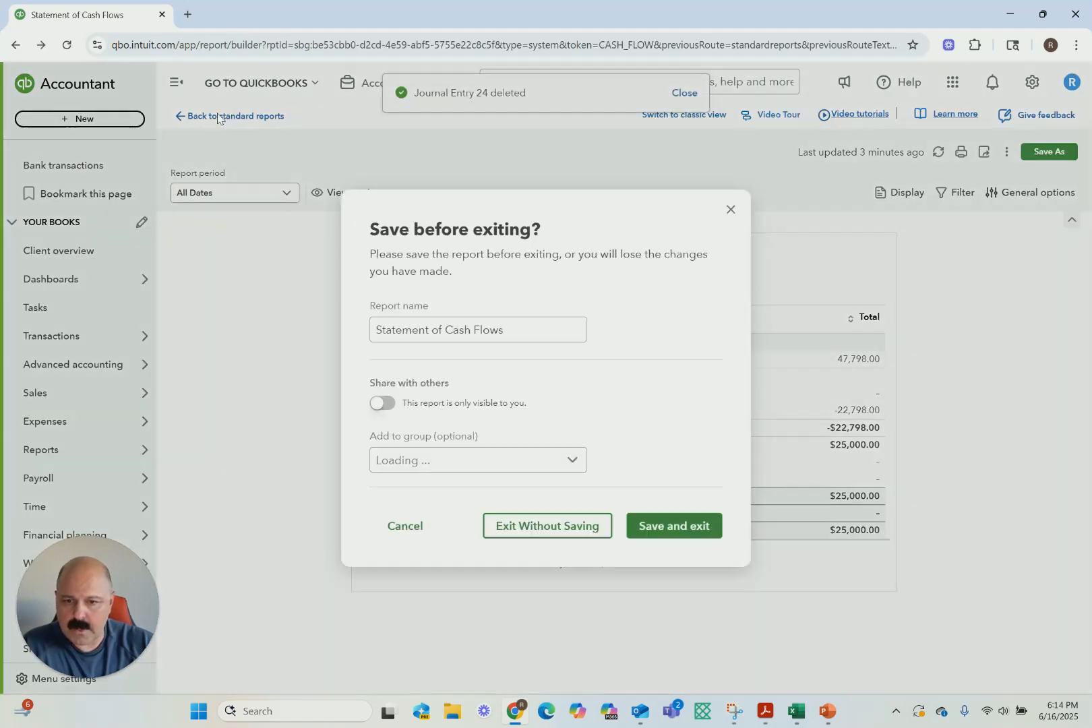
left_click(529, 531)
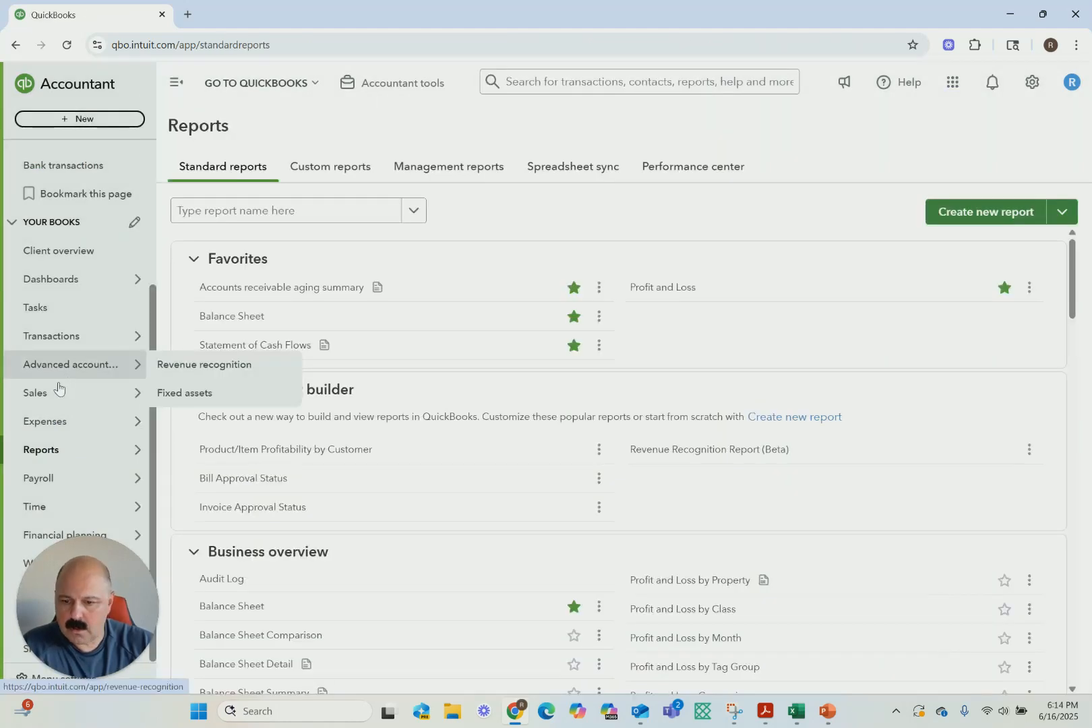
mouse_move(75, 461)
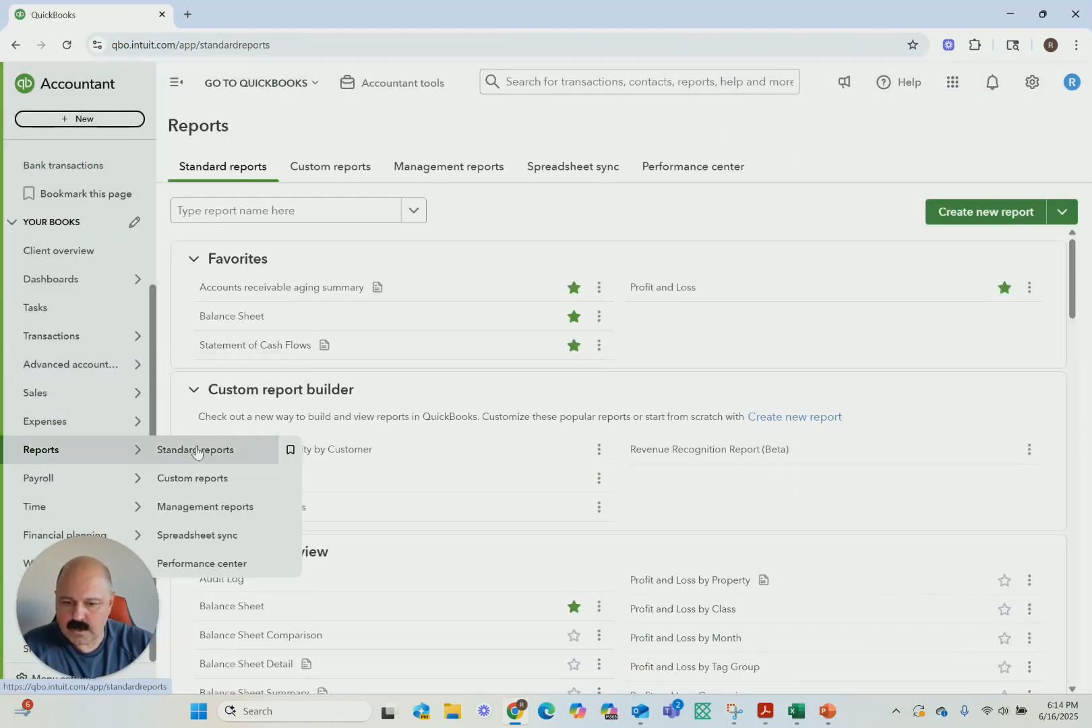
Run the Profit and Loss report for All Dates and check the rental income and CAM reimbursement amounts
left_click(663, 297)
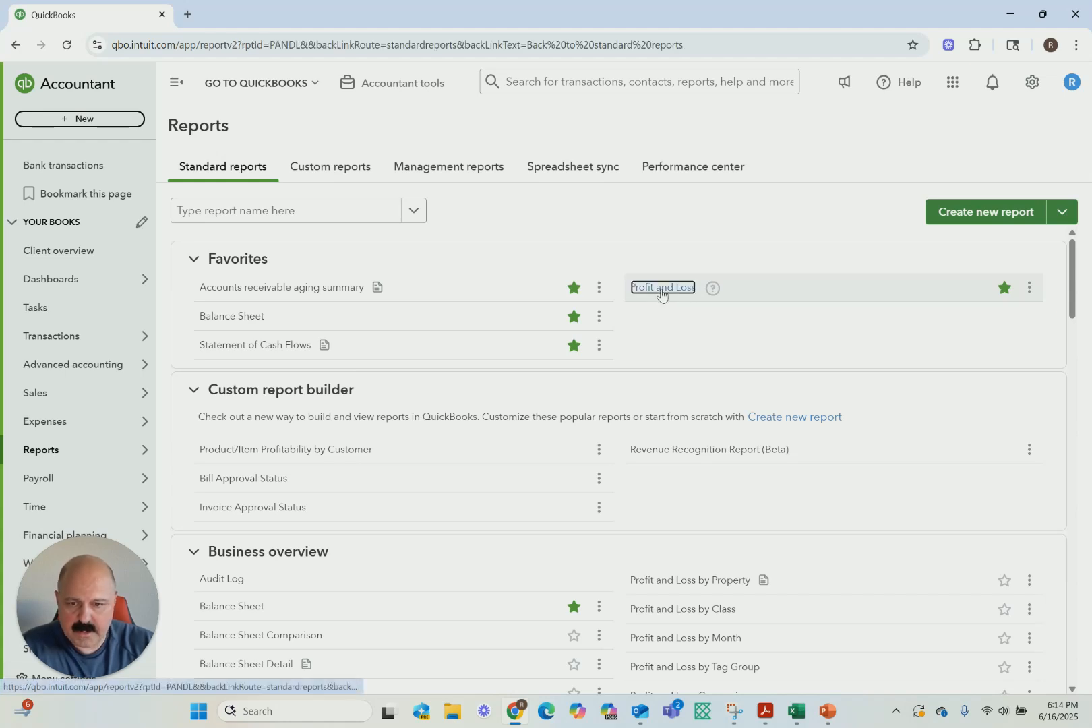
left_click(310, 196)
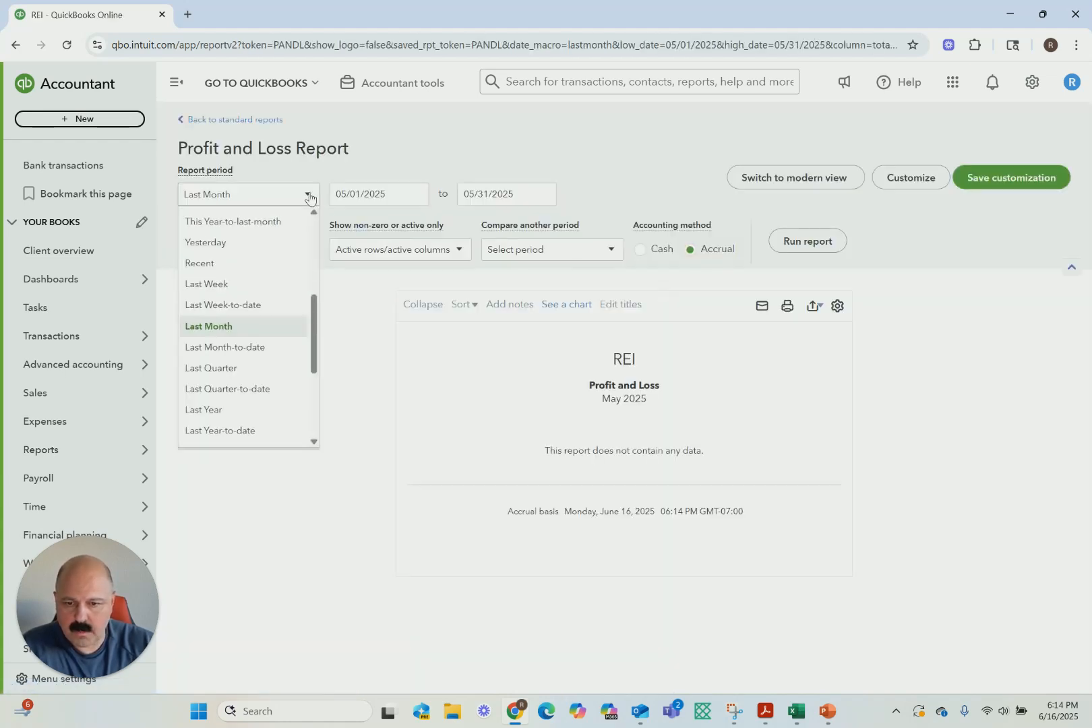
scroll(244, 315, "up", 5)
left_click(222, 219)
scroll(686, 459, "down", 2)
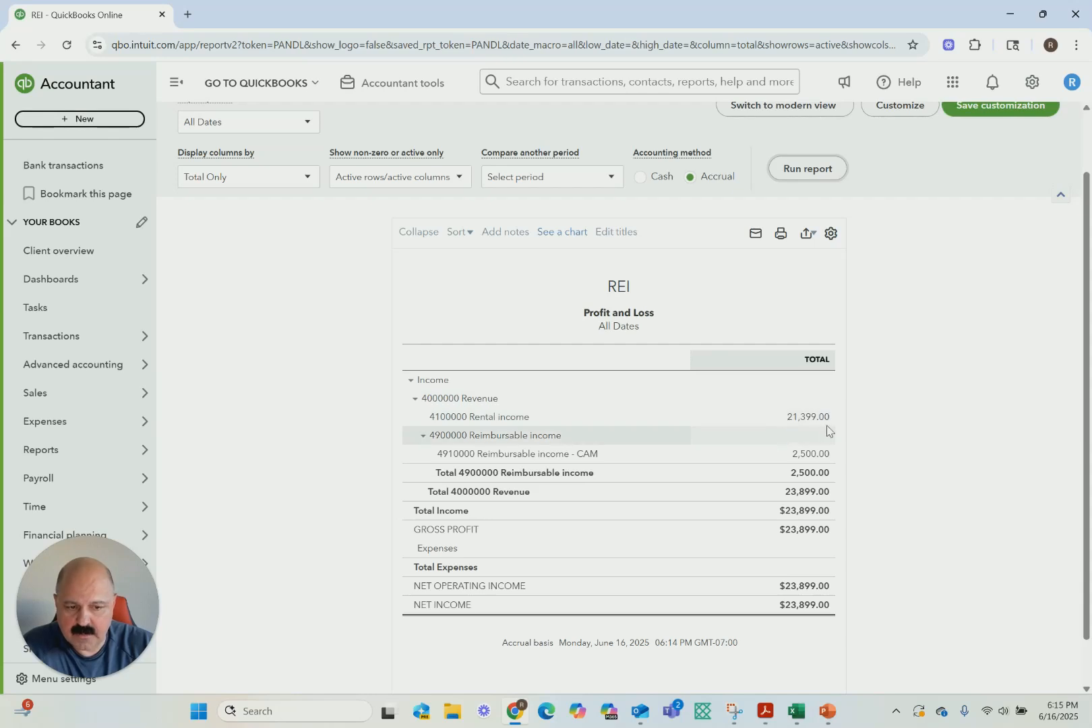
scroll(785, 421, "up", 2)
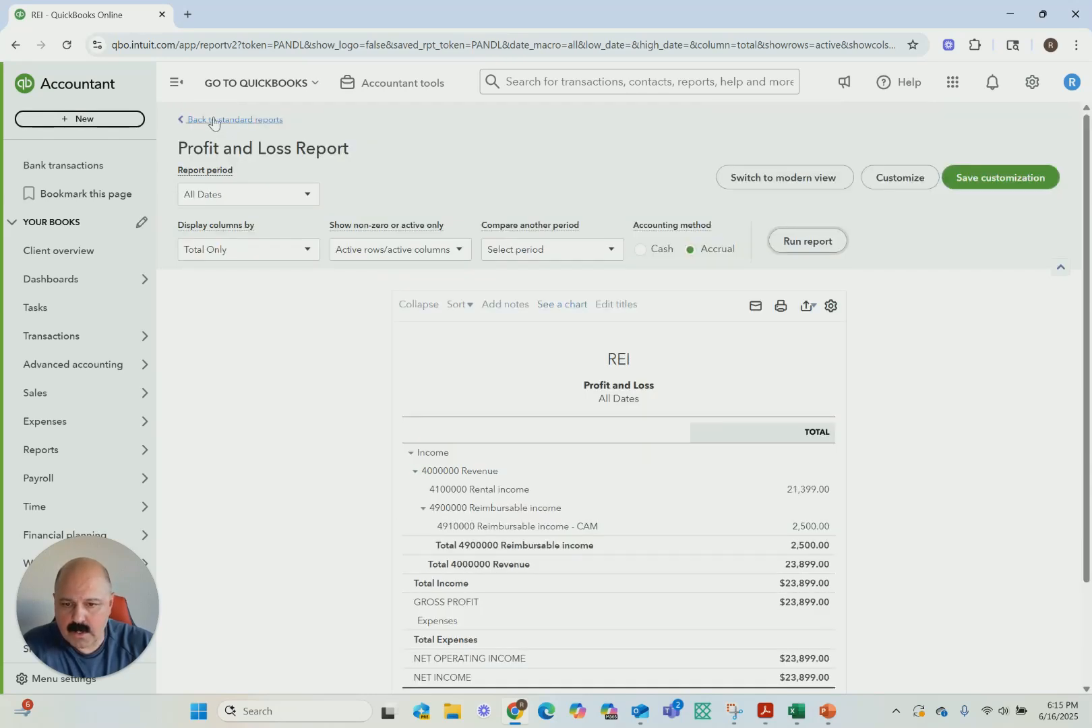
Return to the standard reports and run the Balance Sheet report for All Dates
left_click(213, 120)
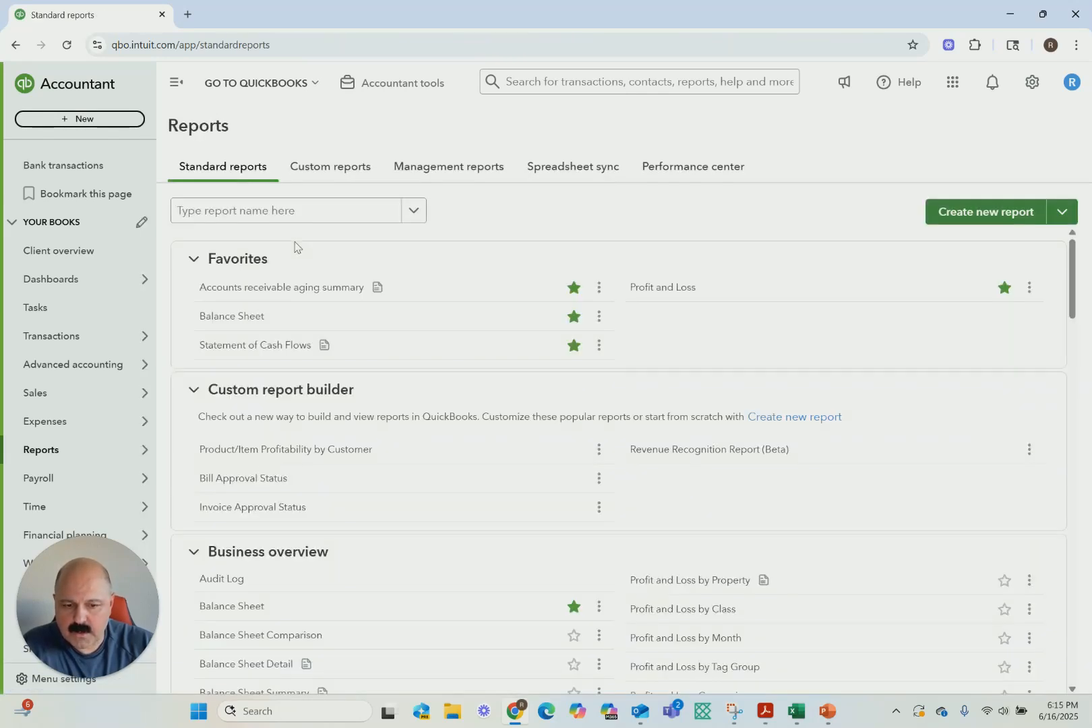
left_click(222, 317)
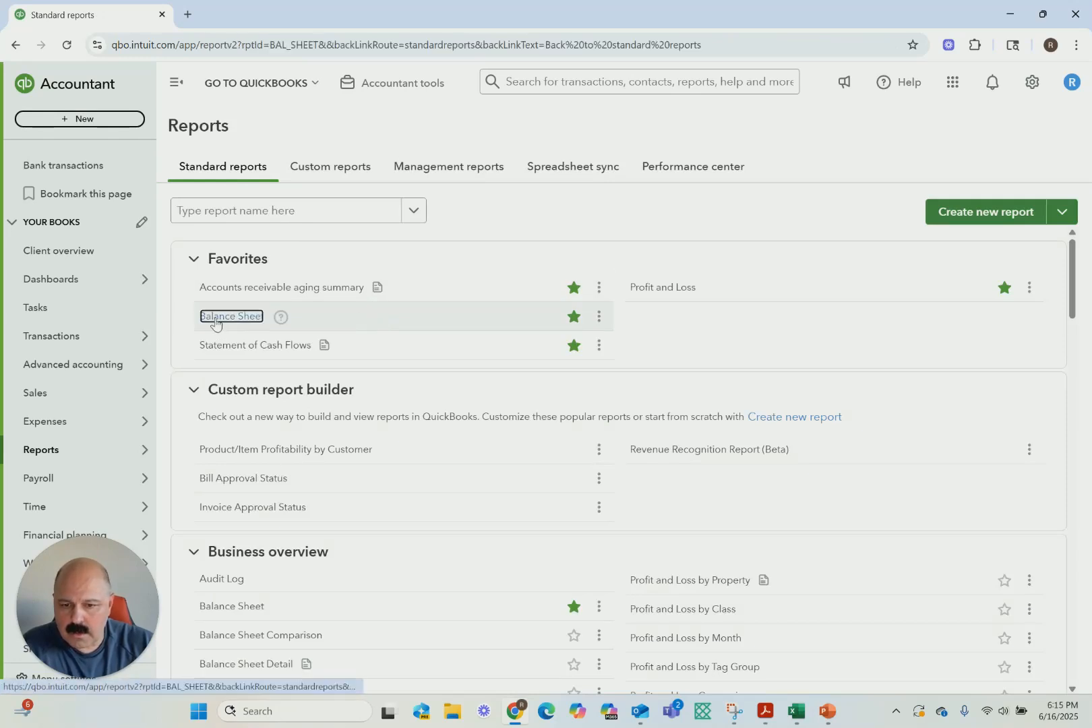
left_click(299, 195)
scroll(260, 263, "down", 3)
scroll(285, 297, "up", 3)
left_click(209, 220)
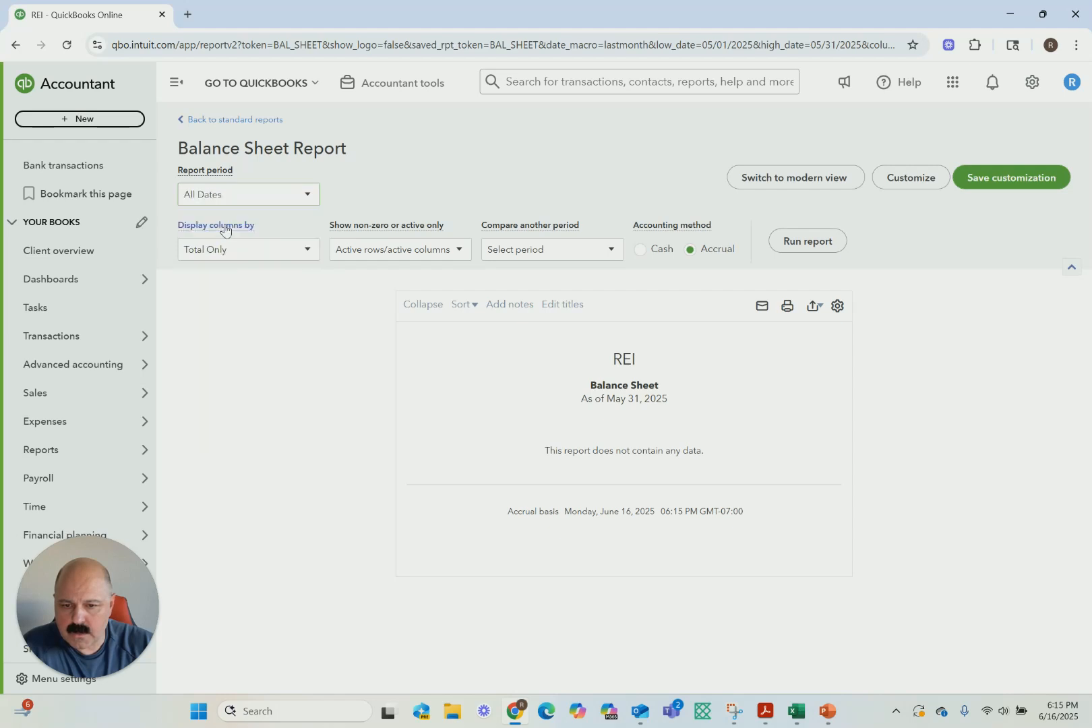
left_click(805, 241)
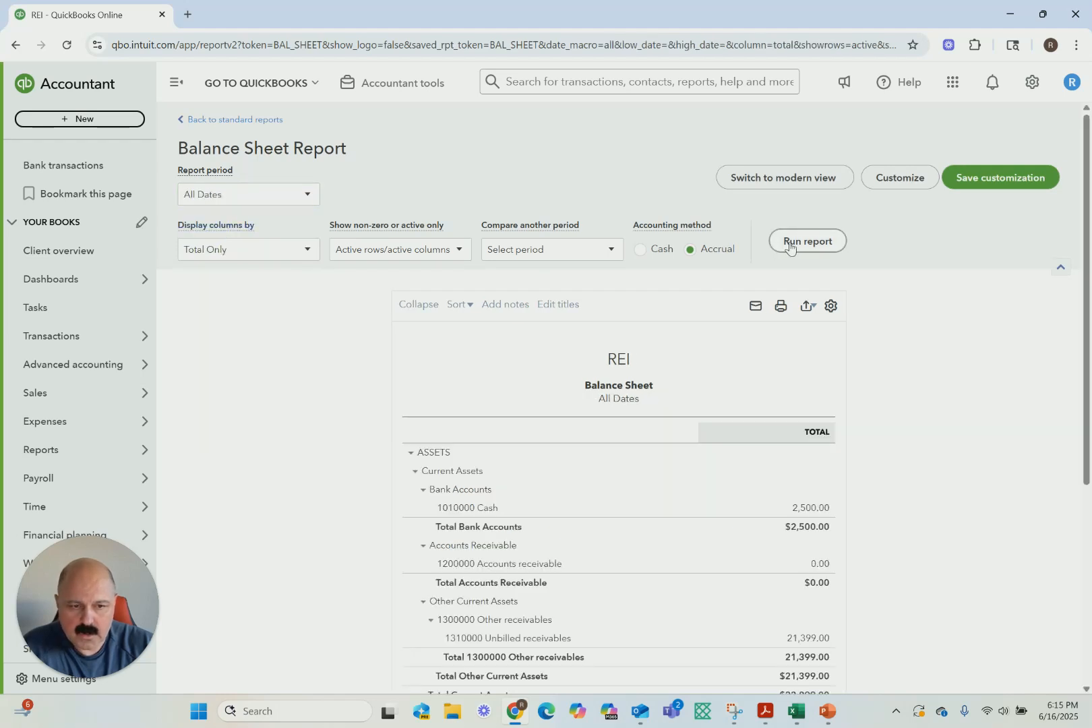
Examine the balance sheet's cash, accounts receivable, unbilled receivables and net income, comparing total assets with total liabilities and equity
scroll(622, 512, "down", 2)
scroll(621, 511, "down", 1)
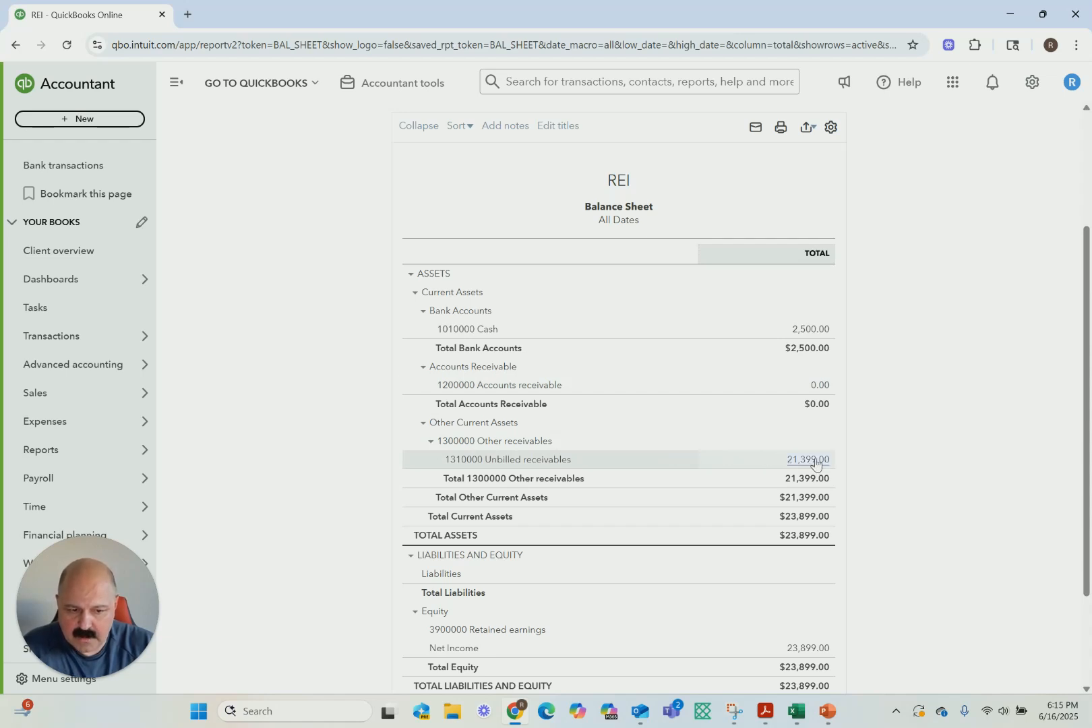
scroll(838, 464, "down", 1)
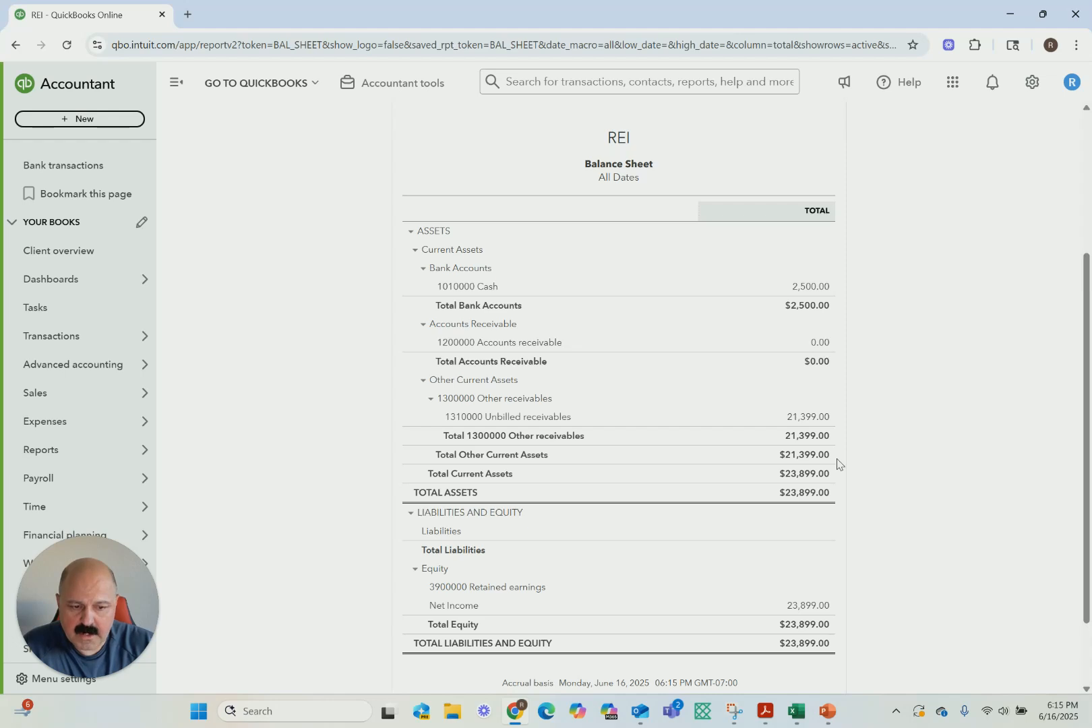
scroll(837, 464, "down", 1)
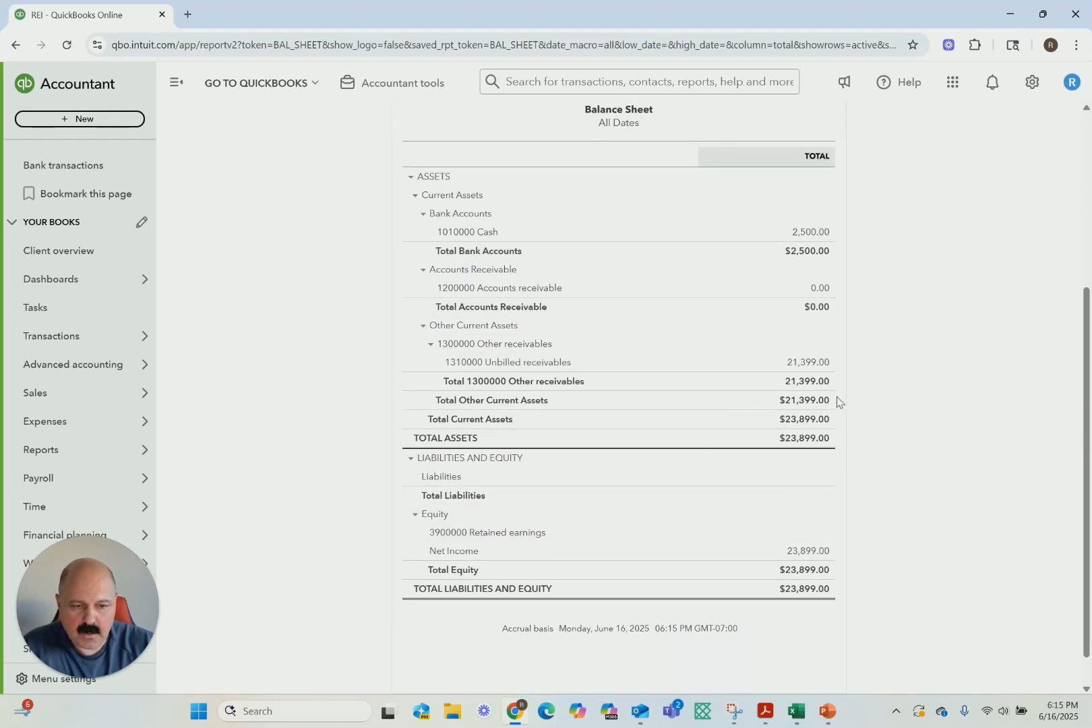
scroll(836, 402, "up", 5)
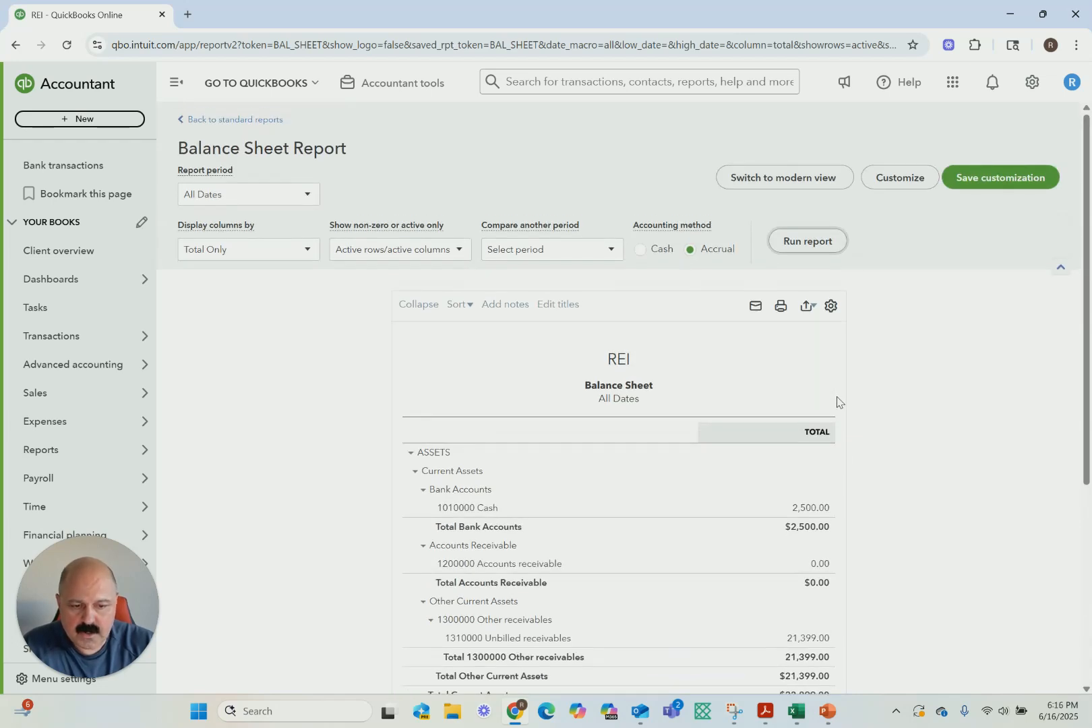
scroll(837, 402, "down", 2)
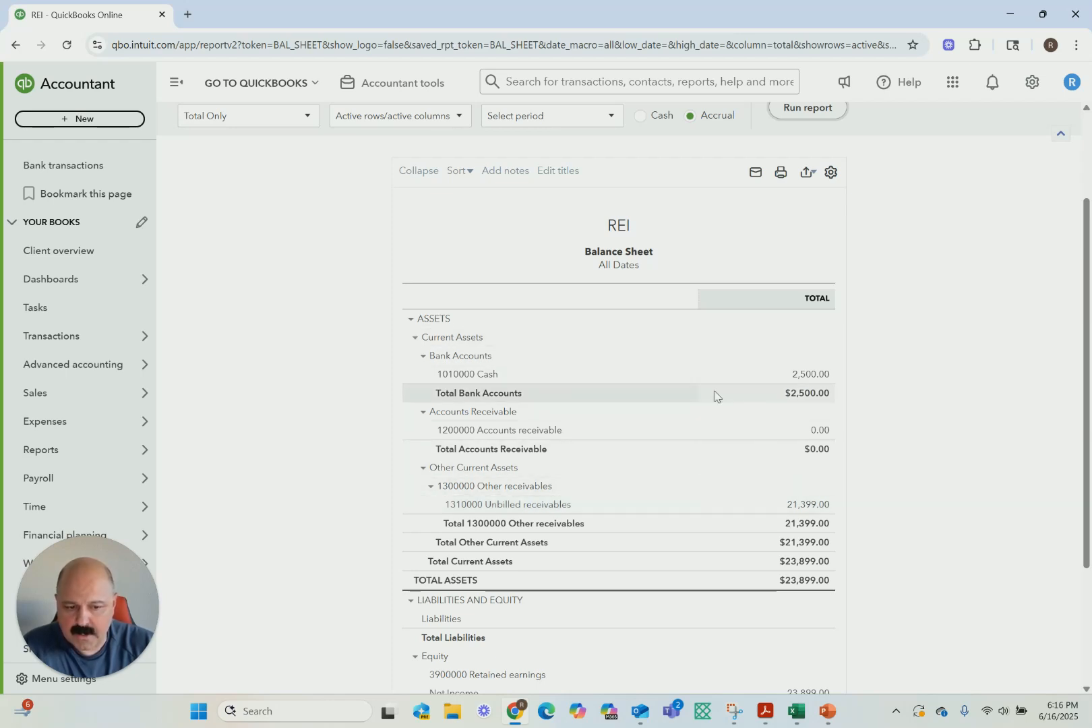
scroll(792, 432, "down", 3)
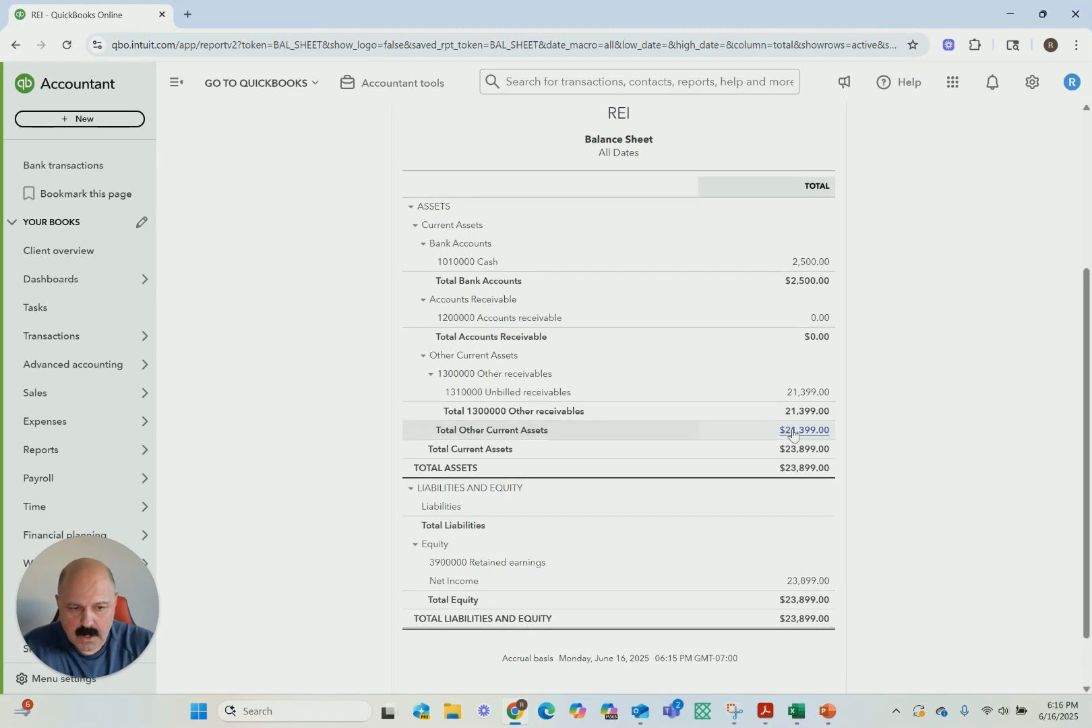
scroll(774, 296, "up", 1)
scroll(725, 306, "down", 1)
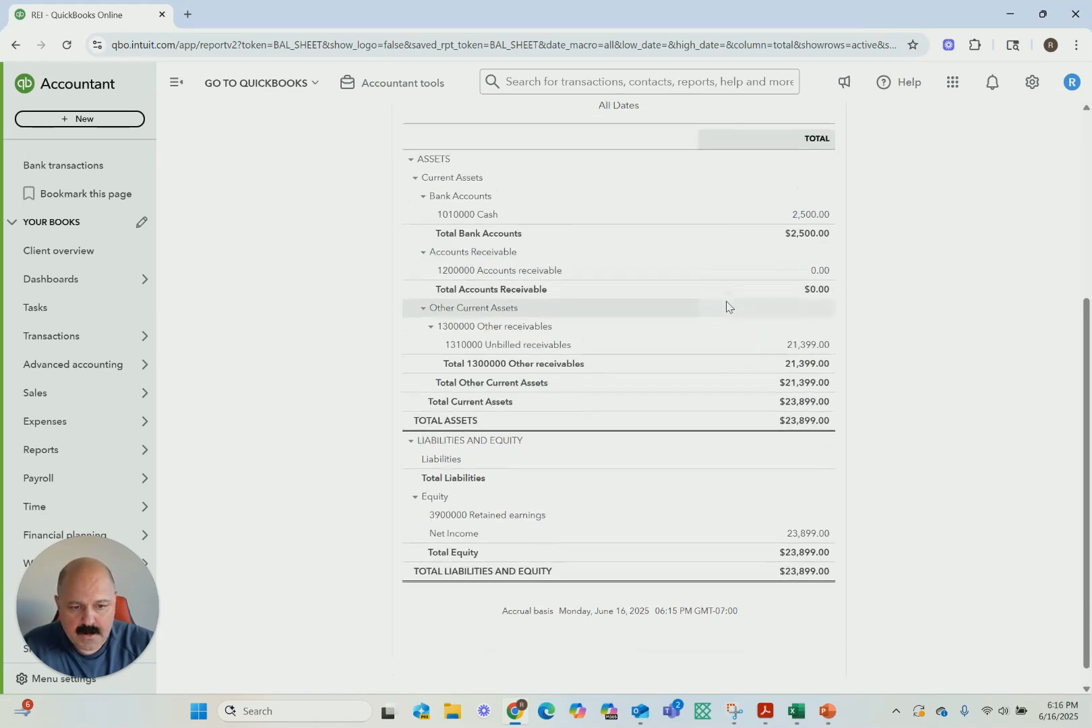
scroll(725, 306, "up", 2)
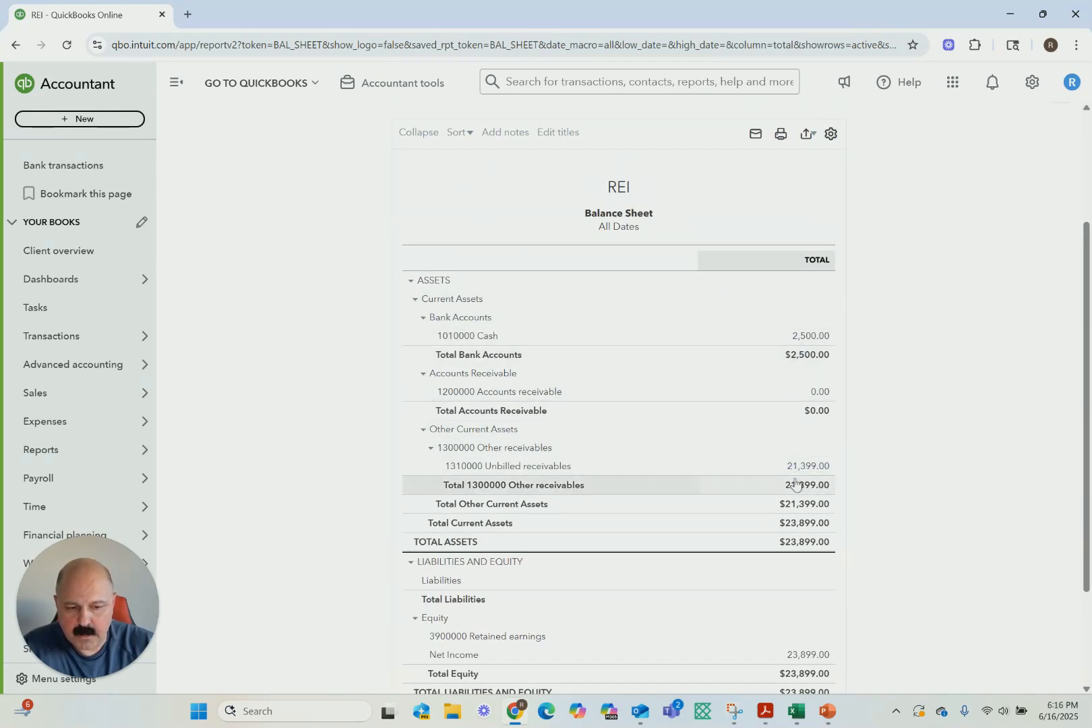
scroll(716, 502, "down", 2)
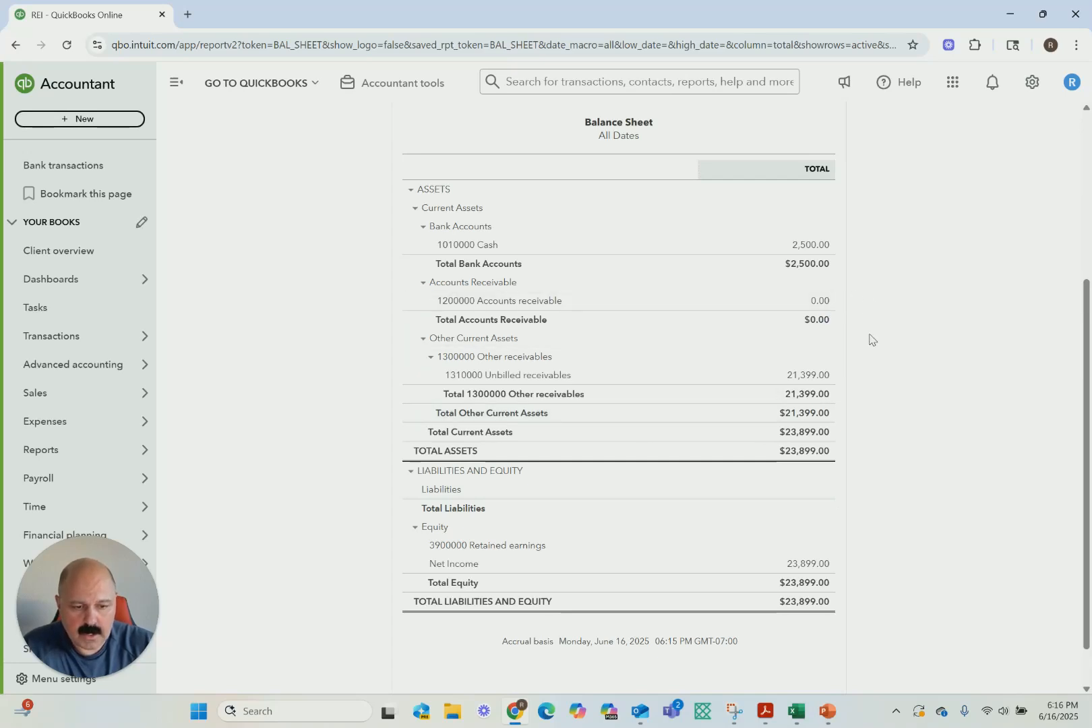
scroll(869, 339, "up", 4)
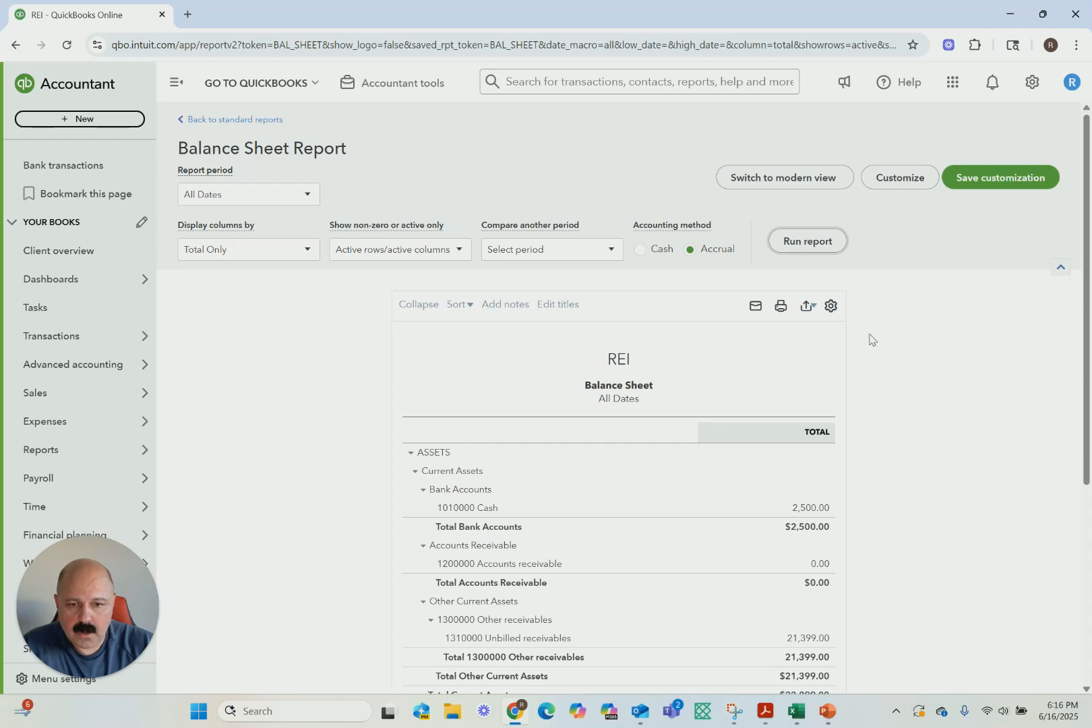
scroll(592, 434, "down", 4)
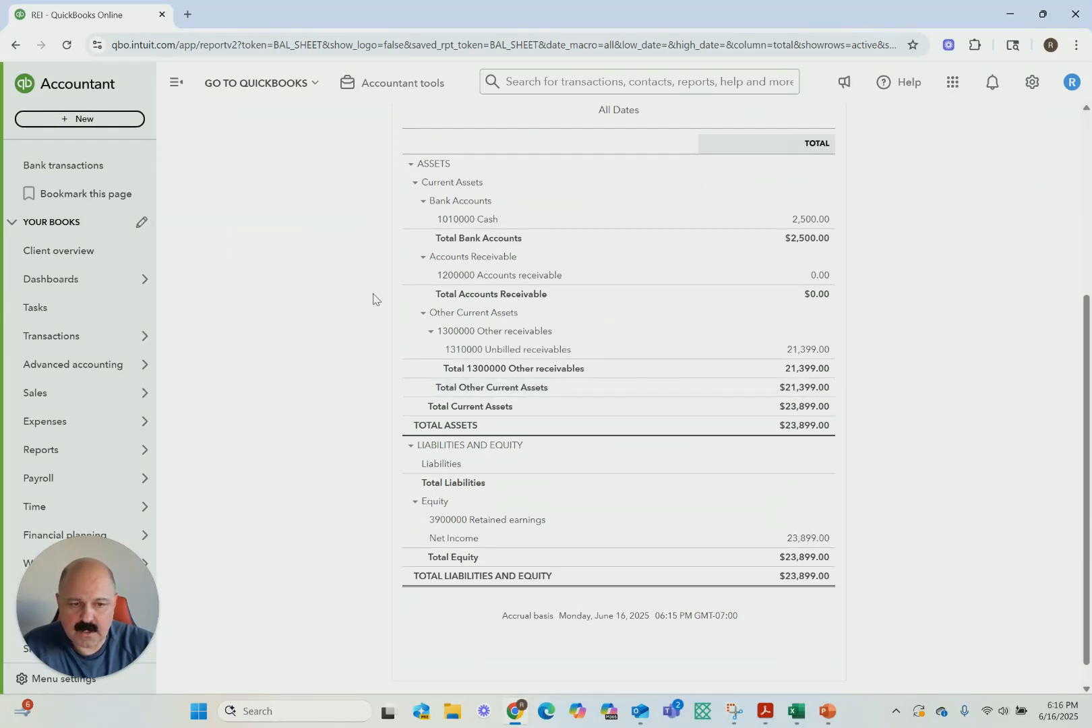
scroll(889, 282, "up", 4)
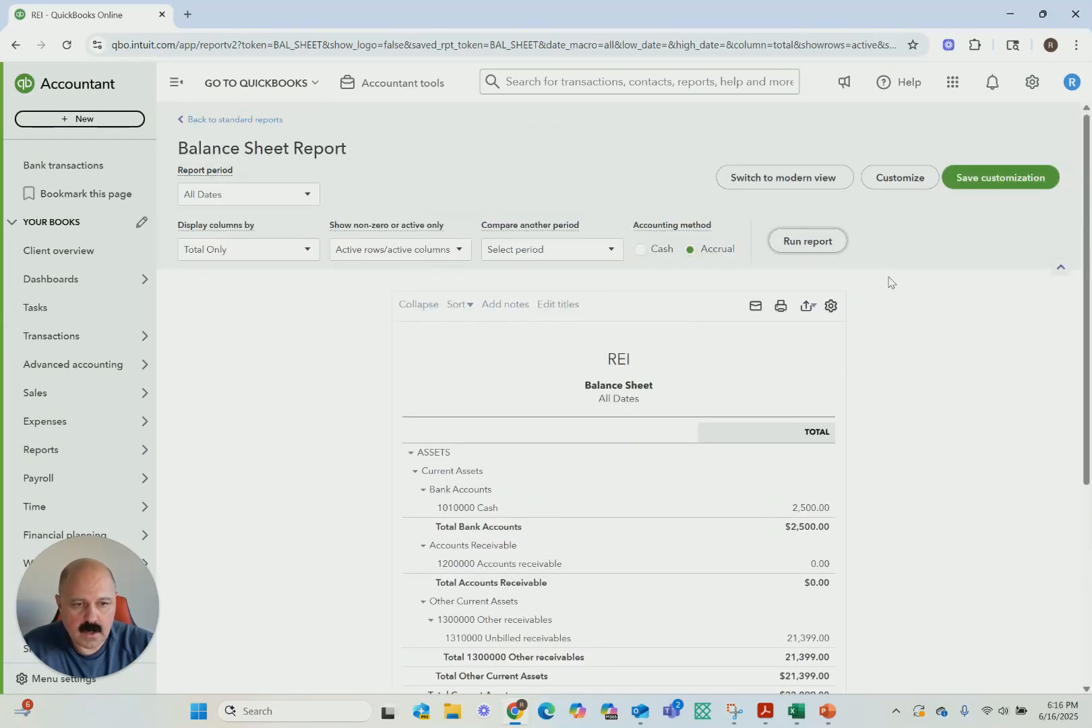